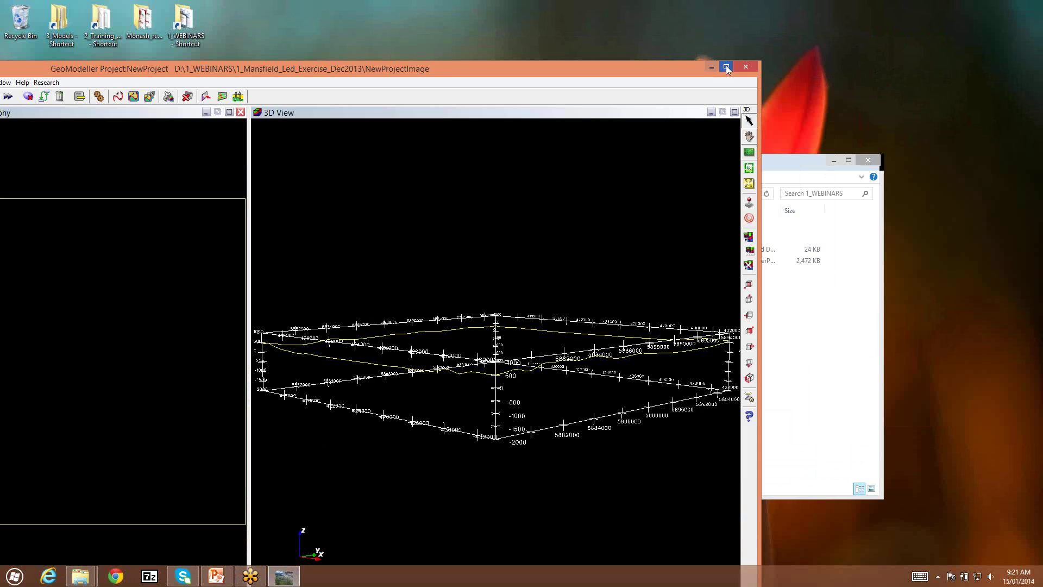
# Maximise the project window and review the project's properties, including its projection and X, Y and Z extents.
pyautogui.click(726, 67)
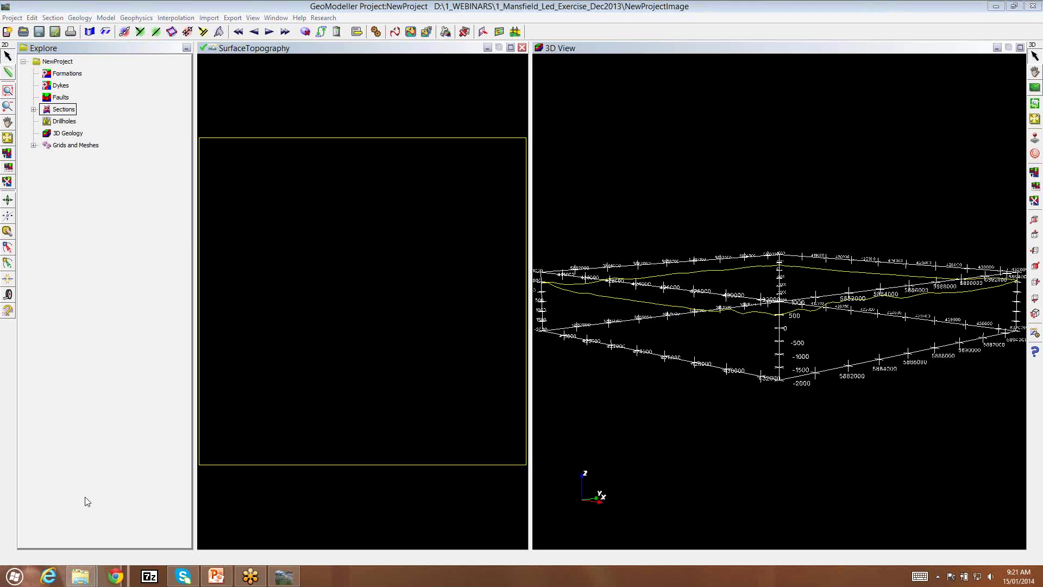
pyautogui.moveTo(679, 340); pyautogui.dragTo(701, 402)
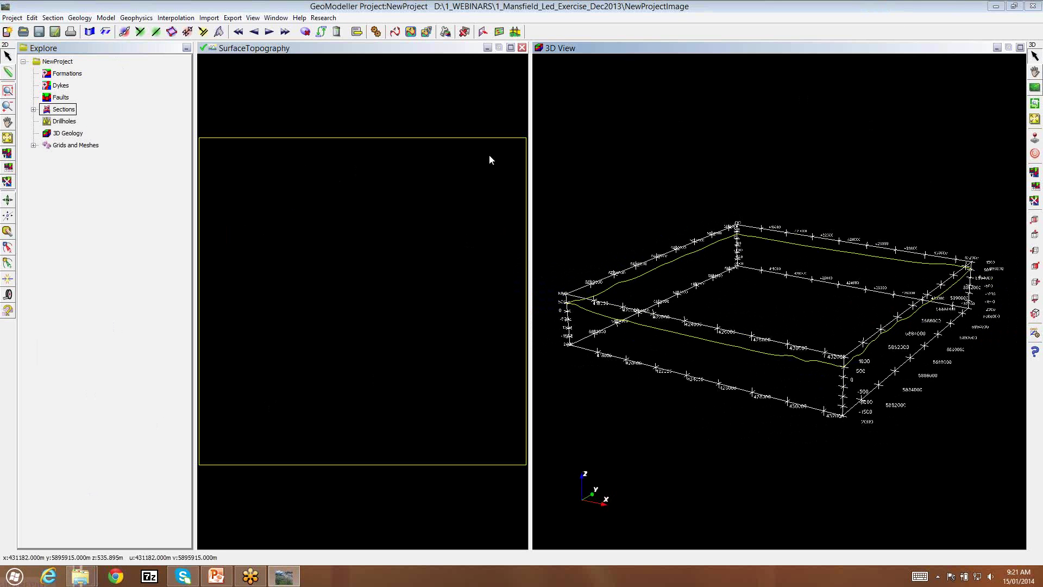
pyautogui.click(11, 18)
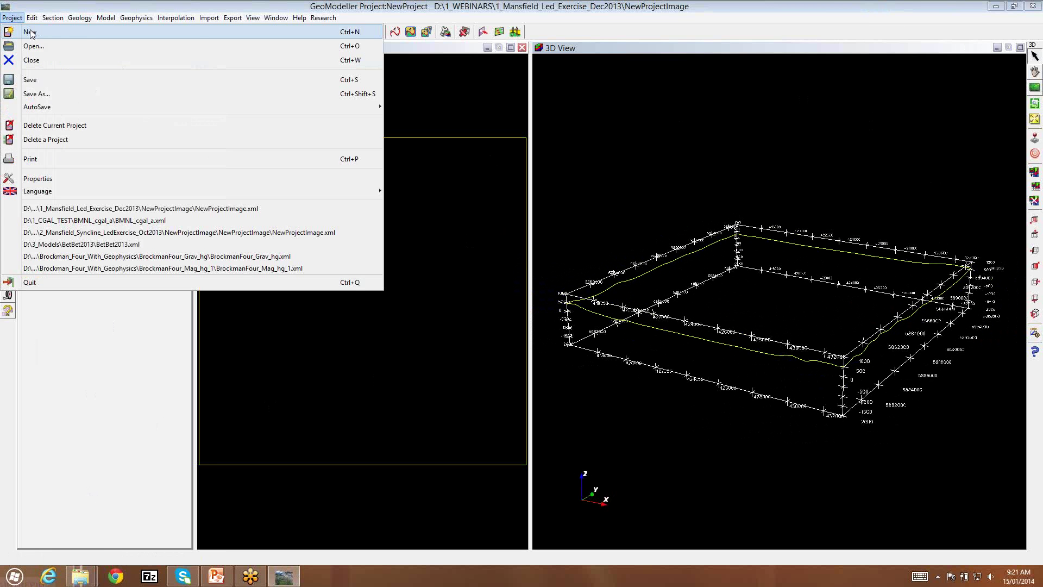
pyautogui.click(30, 33)
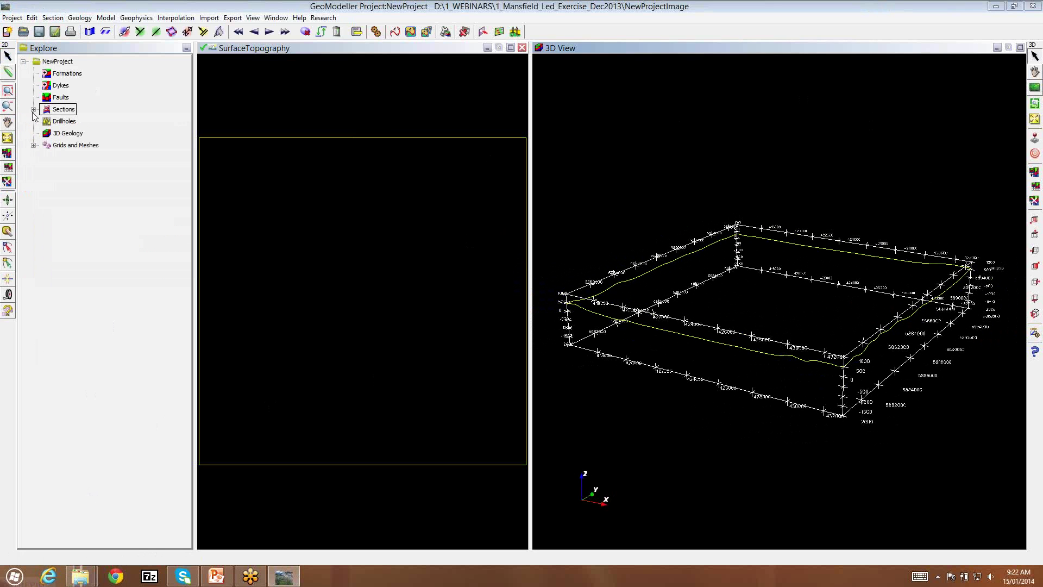
pyautogui.click(12, 18)
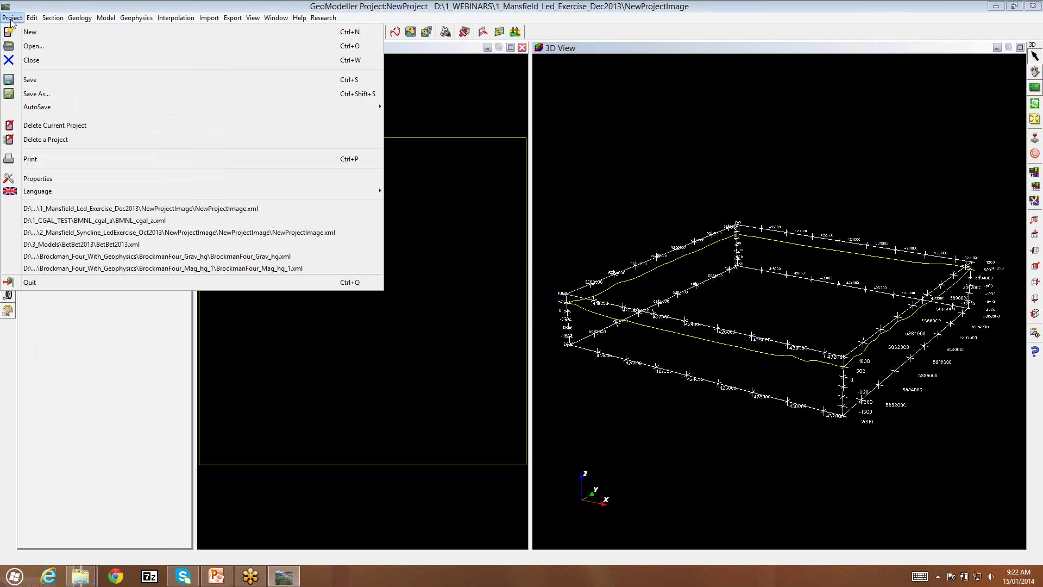
pyautogui.click(54, 179)
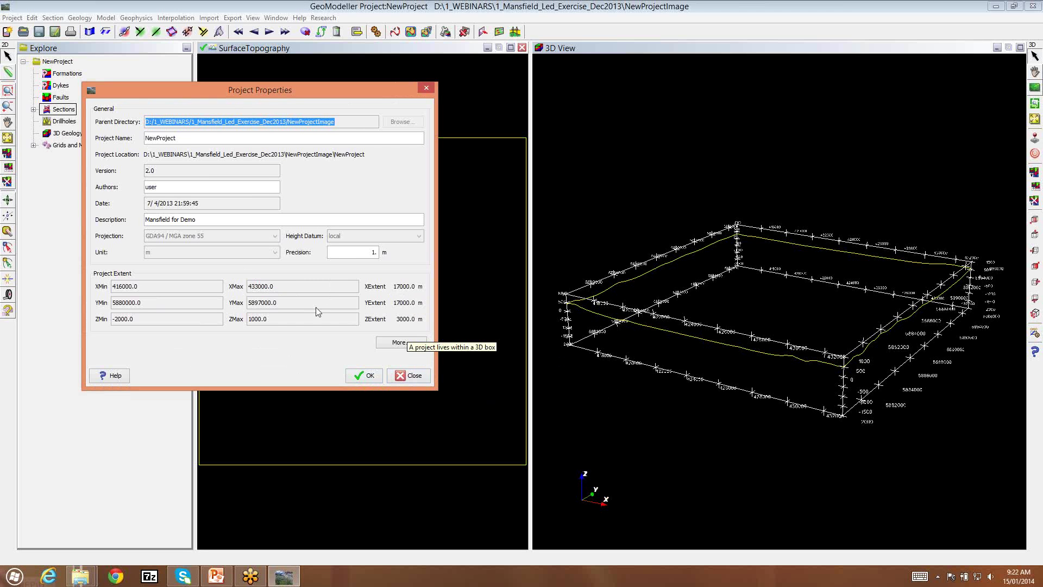
pyautogui.click(426, 89)
# Display the Mansfield_17x17_DTM_GDA94_MGA55_250m grid on the SurfaceTopography section in both the 2D and 3D views.
pyautogui.moveTo(660, 315); pyautogui.dragTo(728, 321)
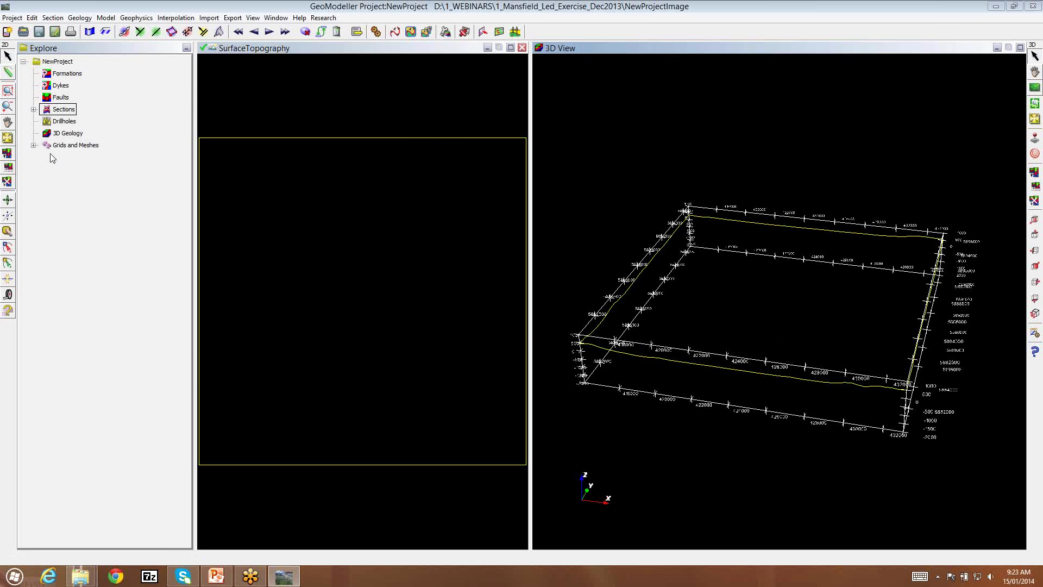
pyautogui.click(33, 146)
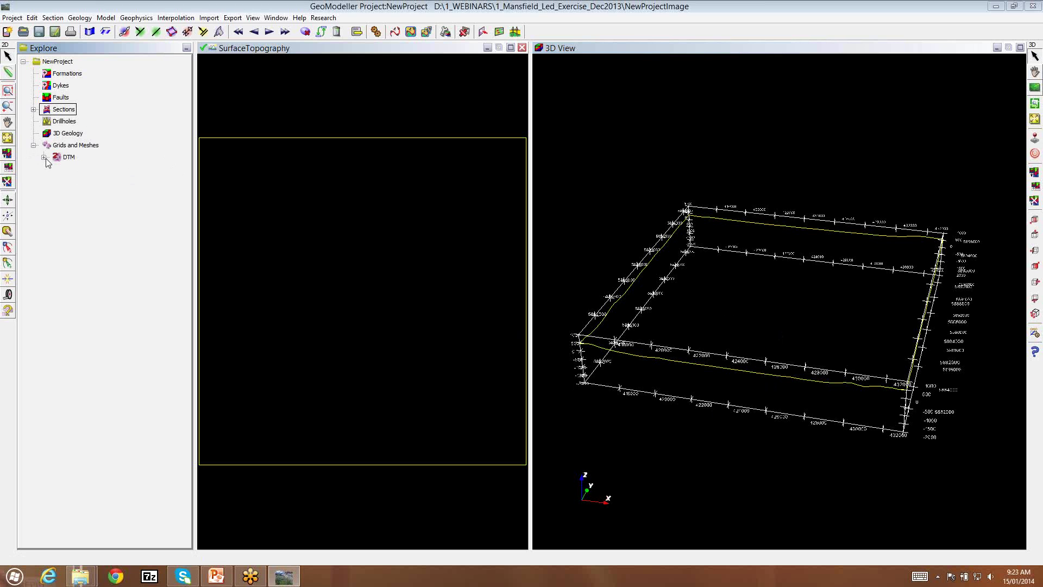
pyautogui.click(44, 158)
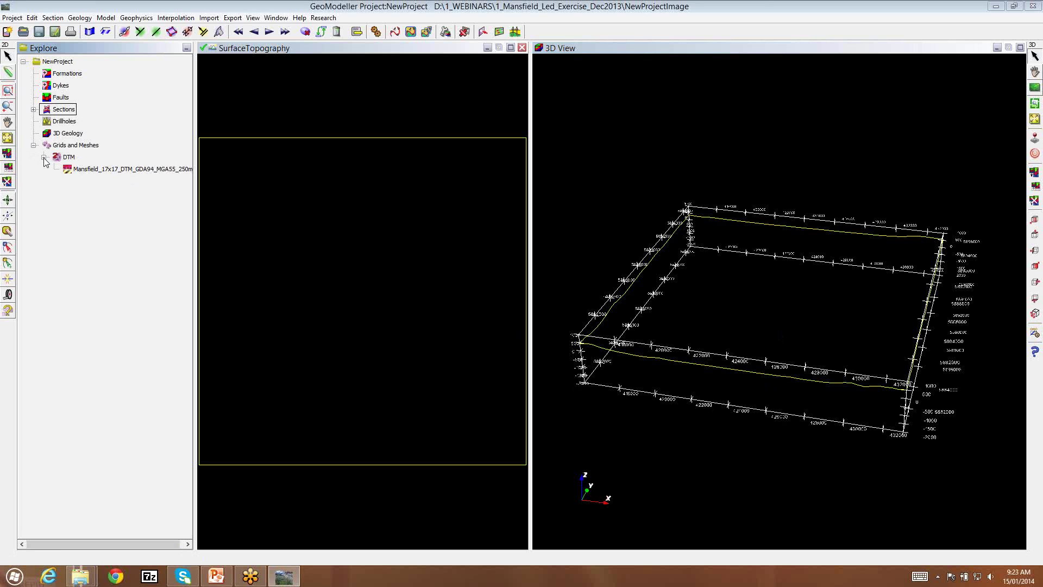
pyautogui.rightClick(126, 172)
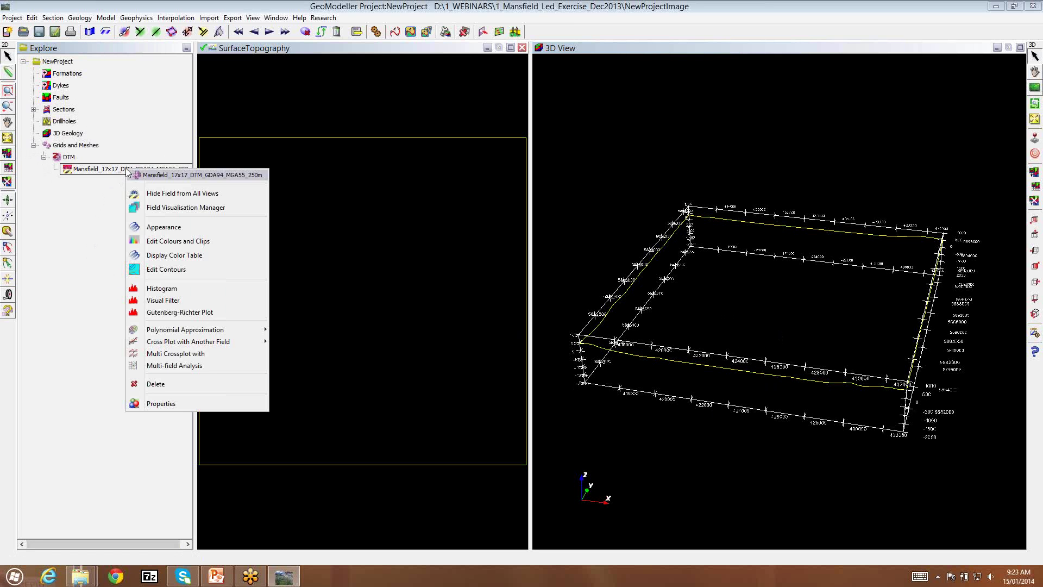
pyautogui.click(168, 208)
pyautogui.click(231, 140)
pyautogui.click(325, 139)
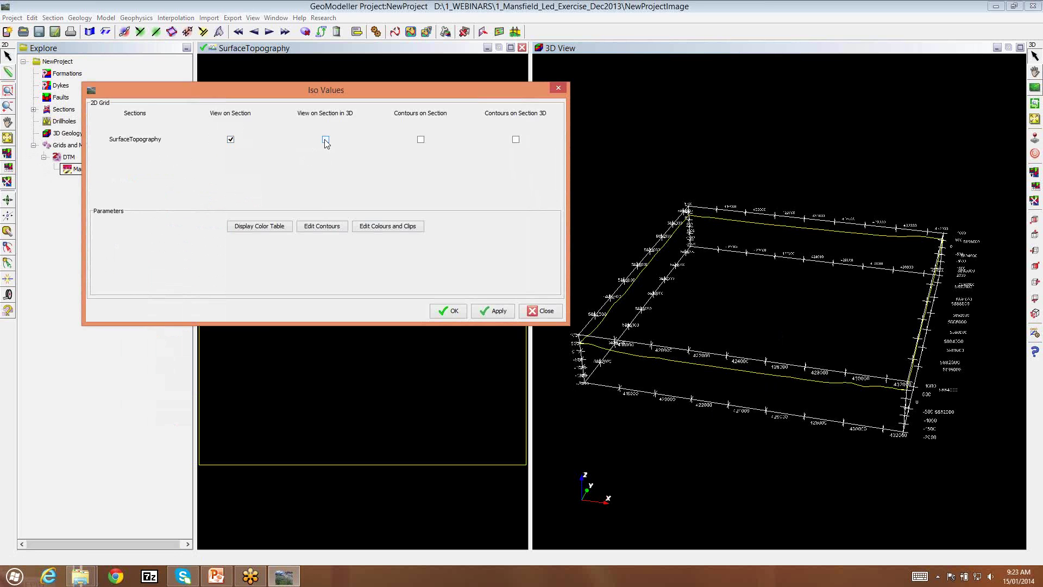
pyautogui.click(451, 311)
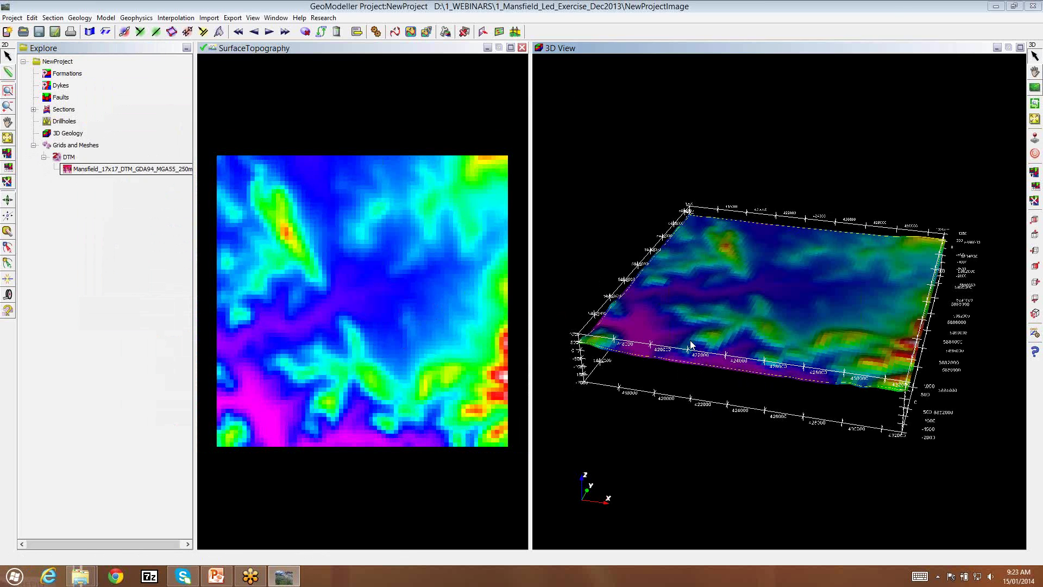
# Raise the 3D view's vertical exaggeration to 5:1 and inspect the terrain relief from several angles.
pyautogui.moveTo(700, 370); pyautogui.dragTo(698, 392)
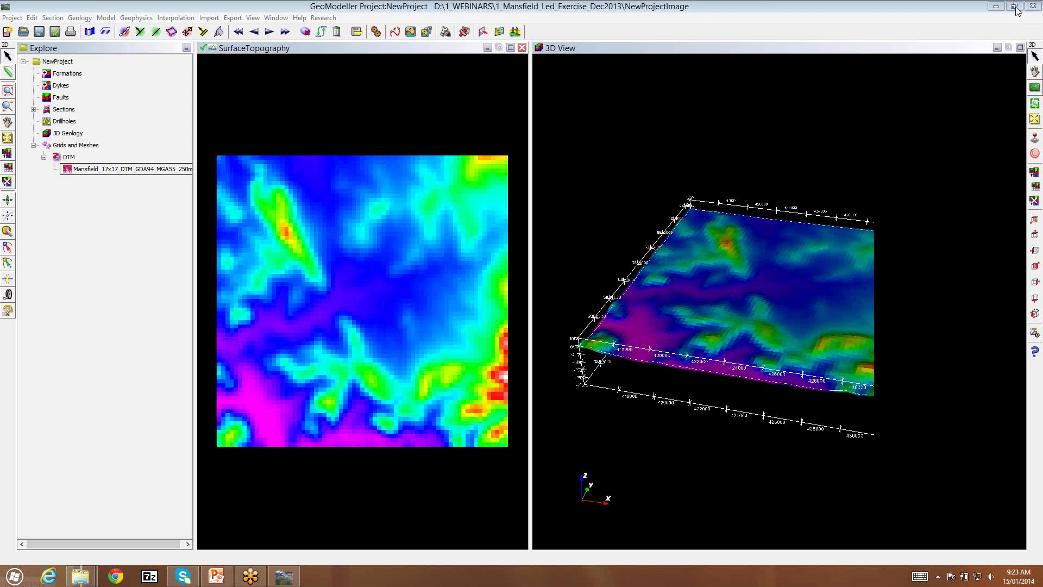
pyautogui.click(1014, 7)
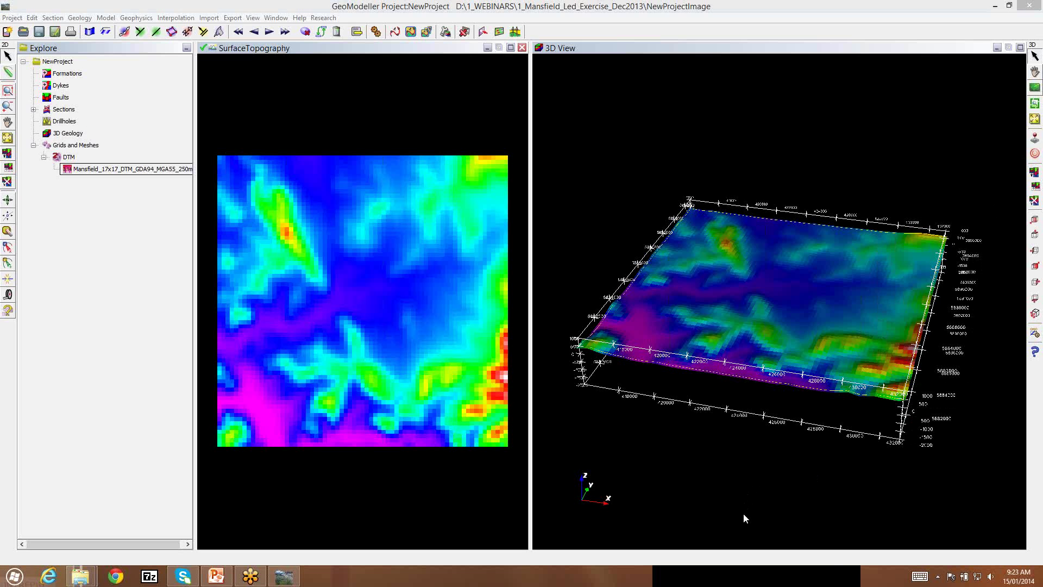
pyautogui.click(923, 132)
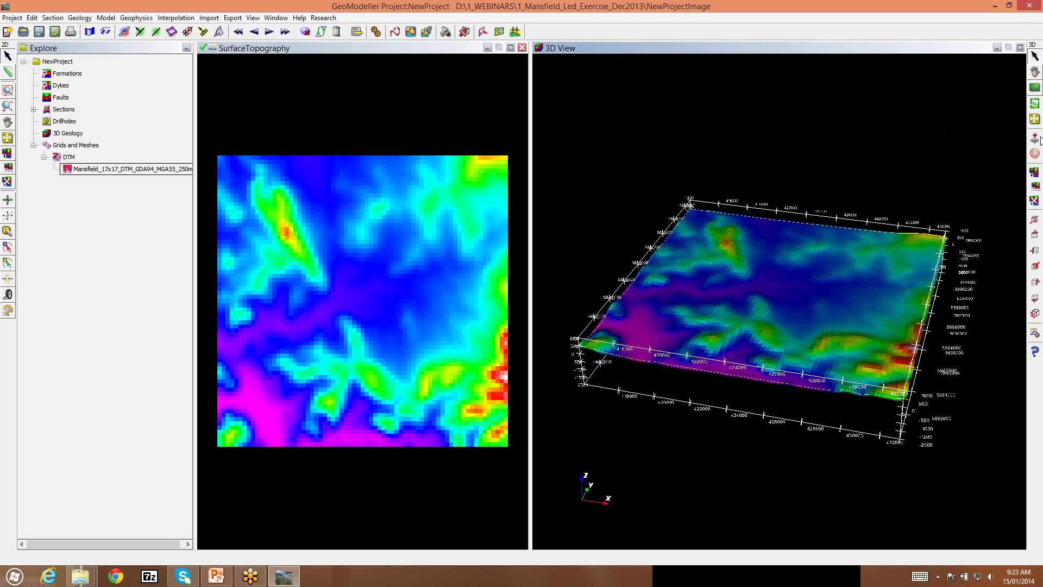
pyautogui.click(1033, 174)
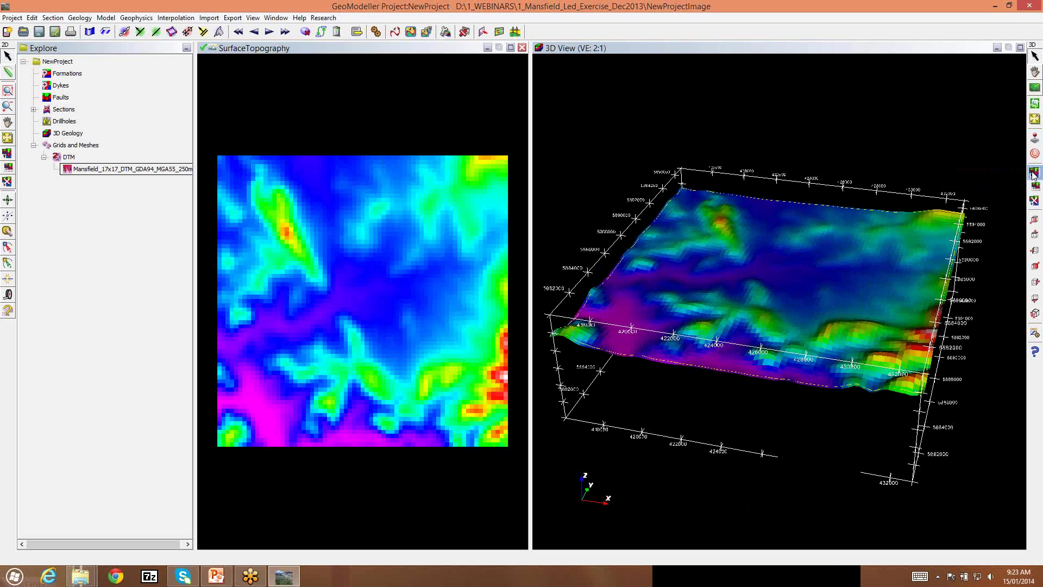
pyautogui.moveTo(854, 261); pyautogui.dragTo(823, 324)
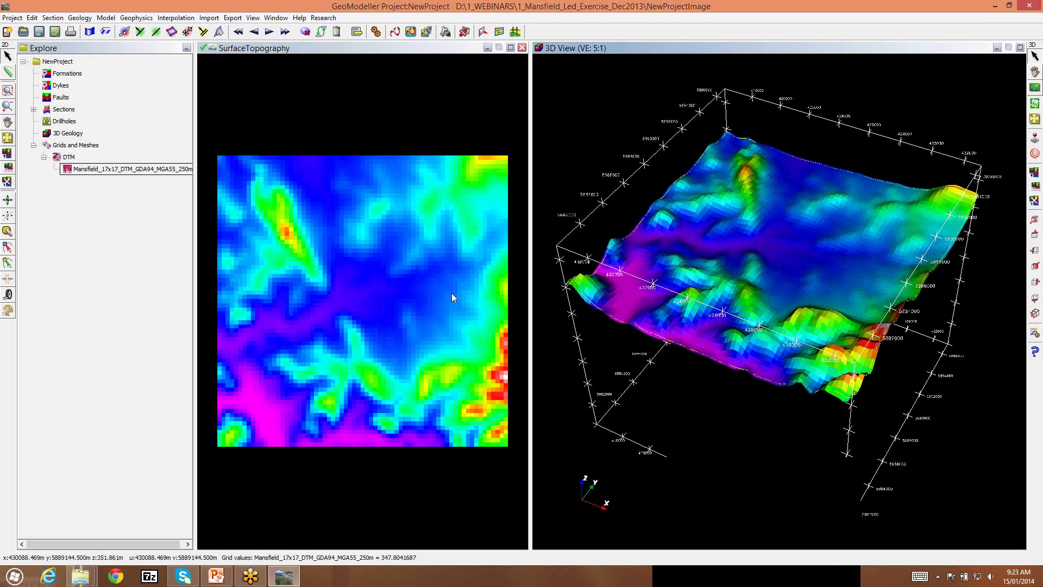
pyautogui.moveTo(749, 315)
pyautogui.mouseDown()
pyautogui.moveTo(737, 223)
pyautogui.moveTo(781, 175)
pyautogui.moveTo(789, 275)
pyautogui.moveTo(745, 309)
pyautogui.mouseUp()
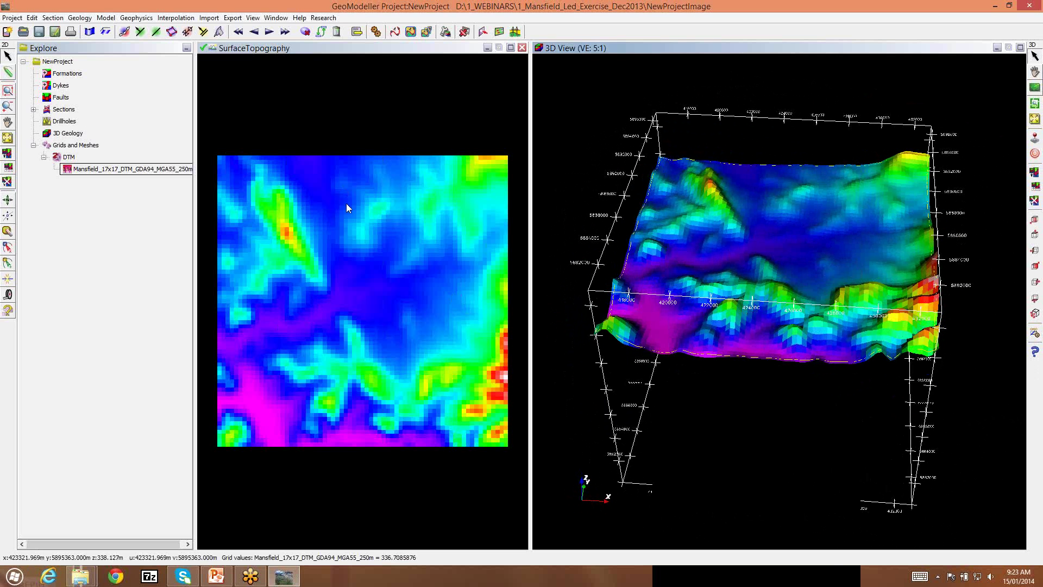
# Examine the histogram and statistics of the Mansfield DTM grid.
pyautogui.rightClick(143, 172)
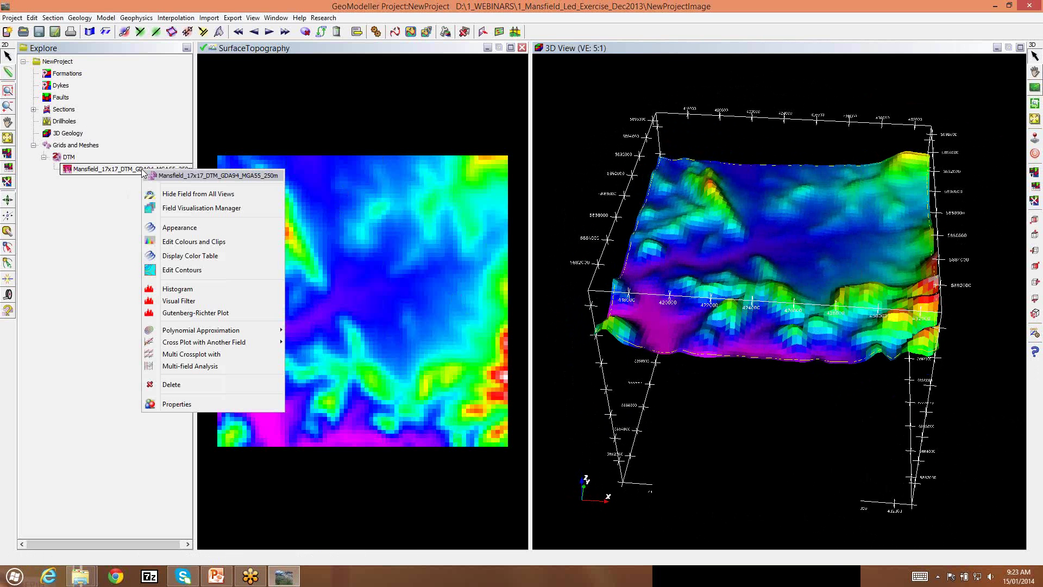
pyautogui.click(190, 289)
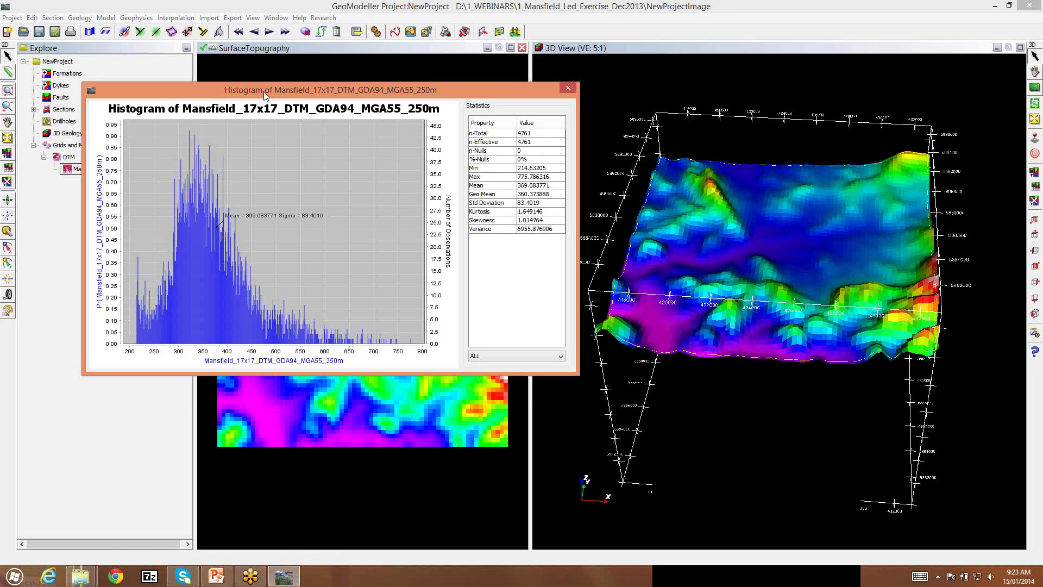
pyautogui.moveTo(264, 94); pyautogui.dragTo(456, 116)
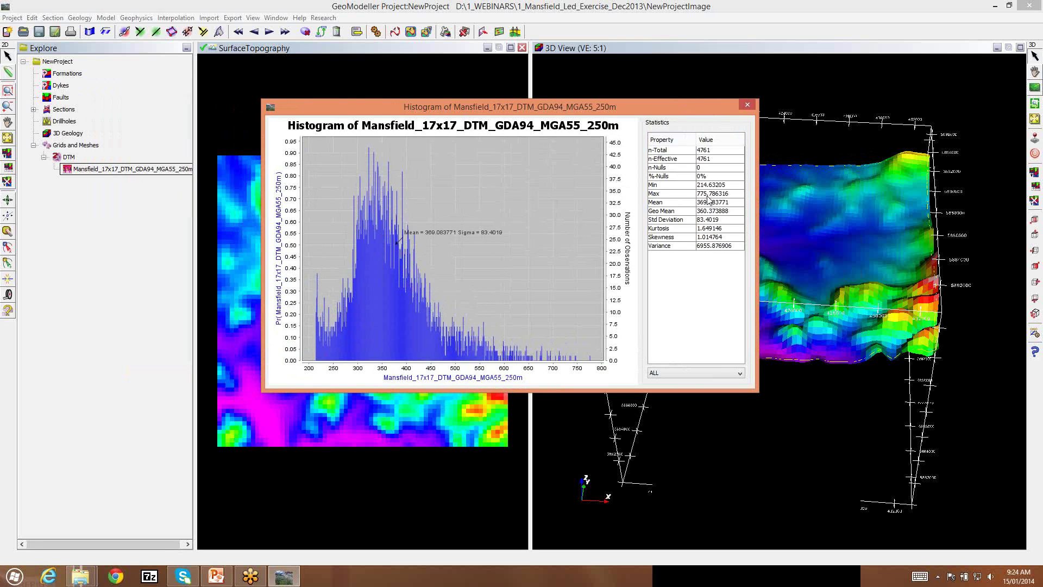
pyautogui.click(748, 105)
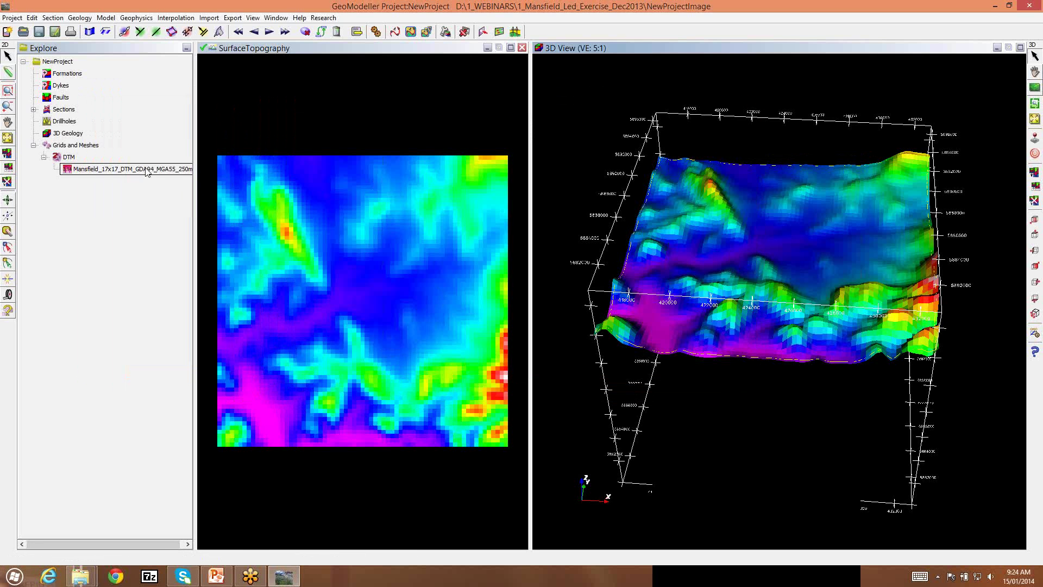
# Hide all grids and meshes from the views and reset the 3D view's vertical exaggeration.
pyautogui.rightClick(85, 146)
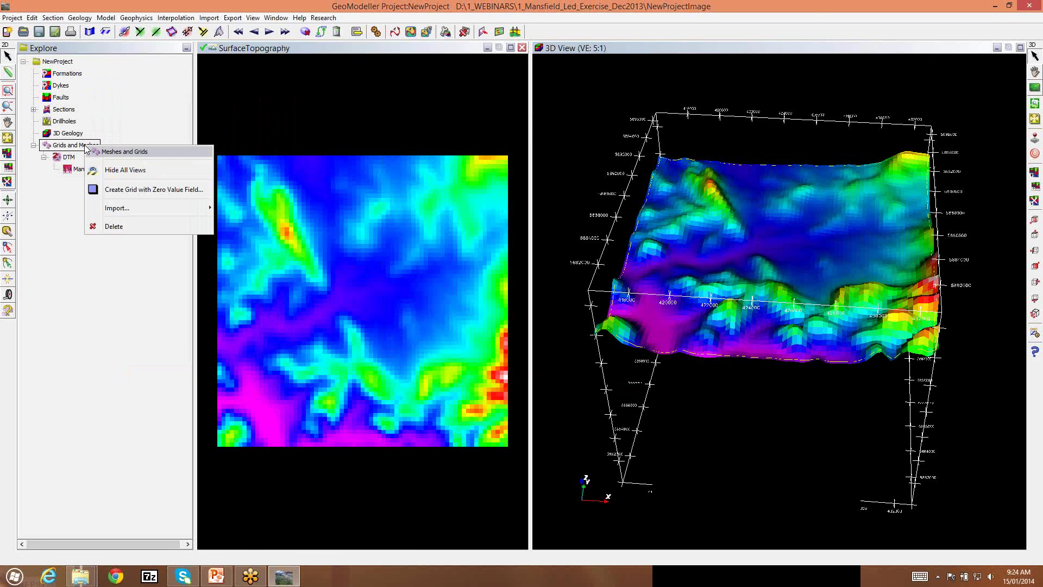
pyautogui.click(128, 171)
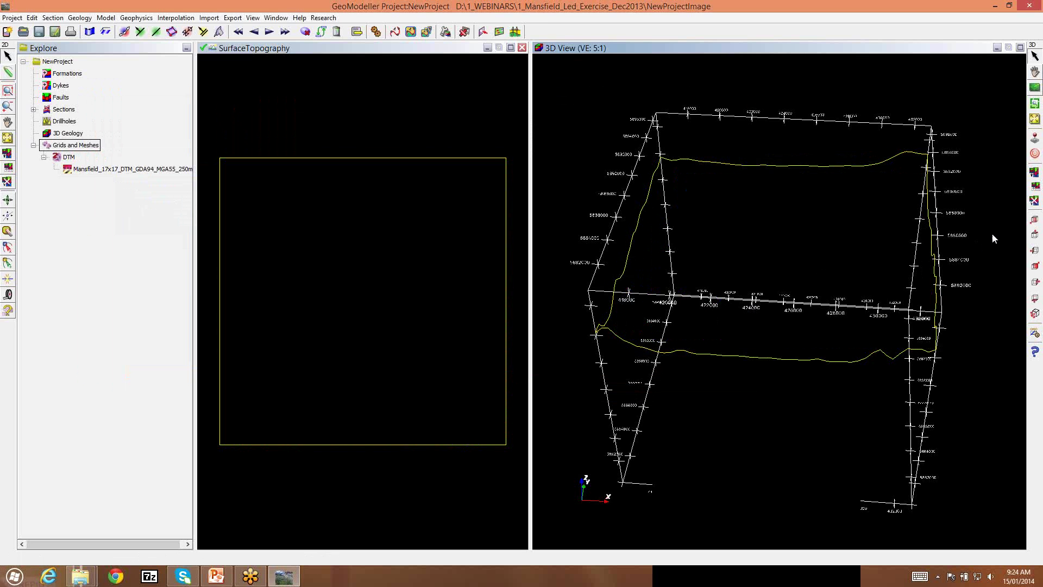
pyautogui.click(1035, 202)
pyautogui.moveTo(822, 283); pyautogui.dragTo(737, 432)
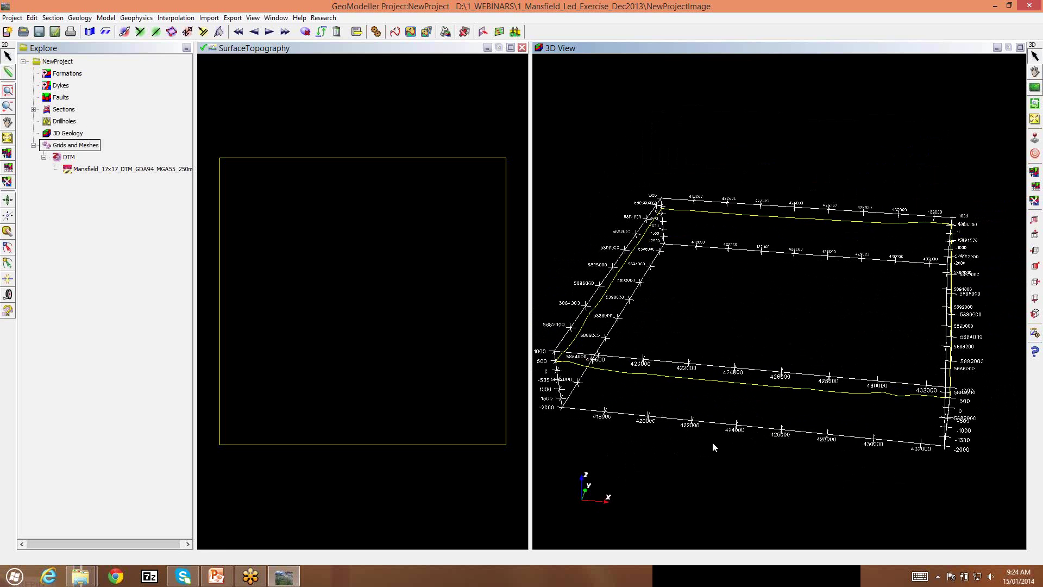
# Show the MansfieldGeology_Detail_17x17.png image of the SurfaceTopography section in the 2D viewer.
pyautogui.click(34, 111)
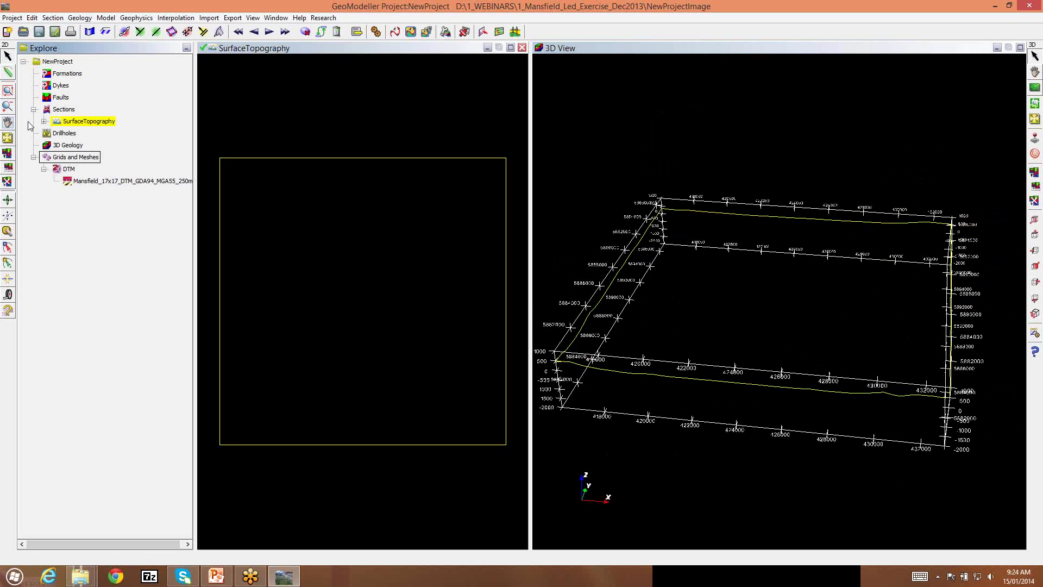
pyautogui.click(44, 121)
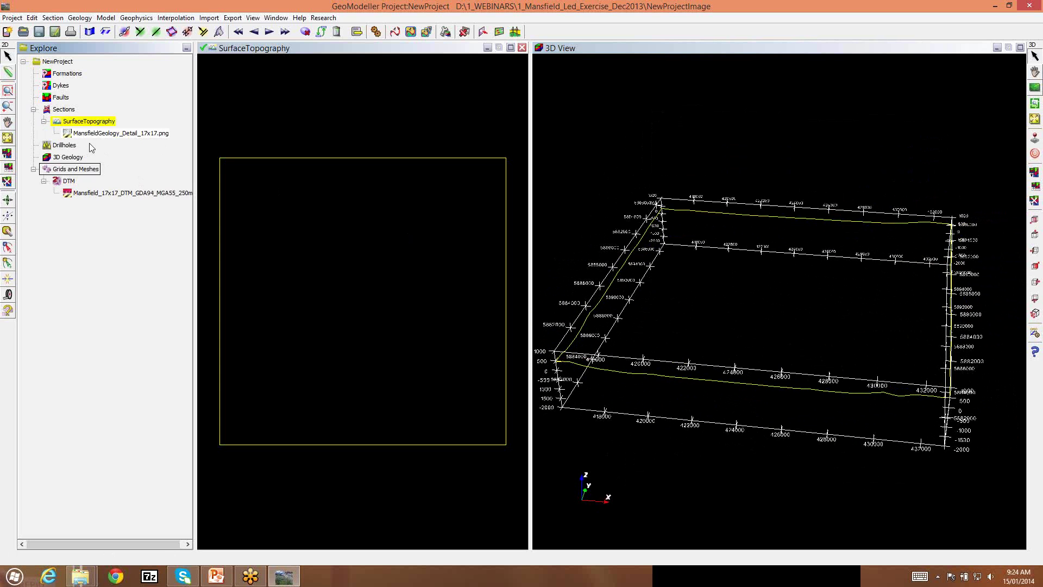
pyautogui.rightClick(106, 138)
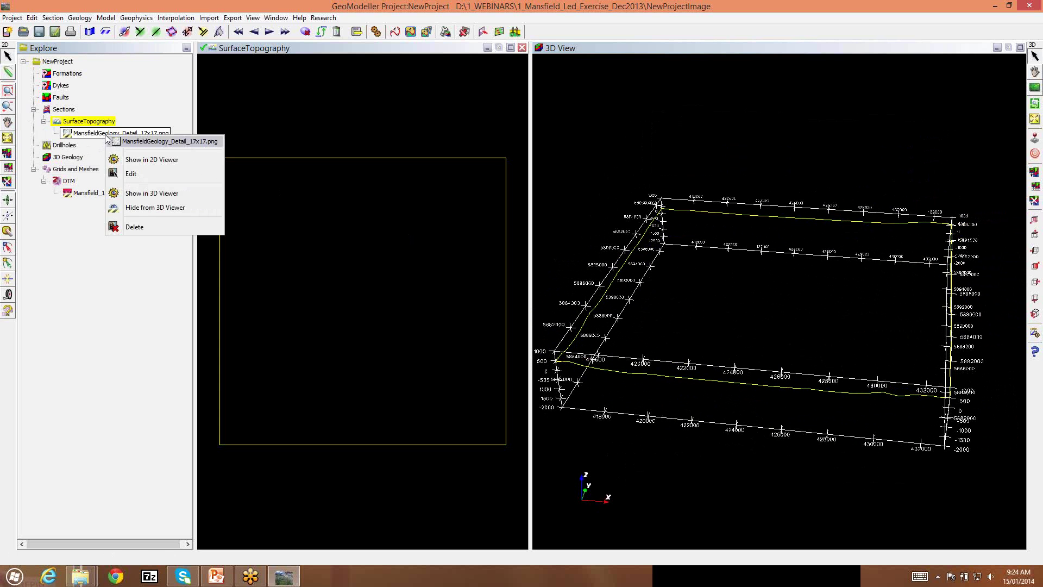
pyautogui.click(144, 163)
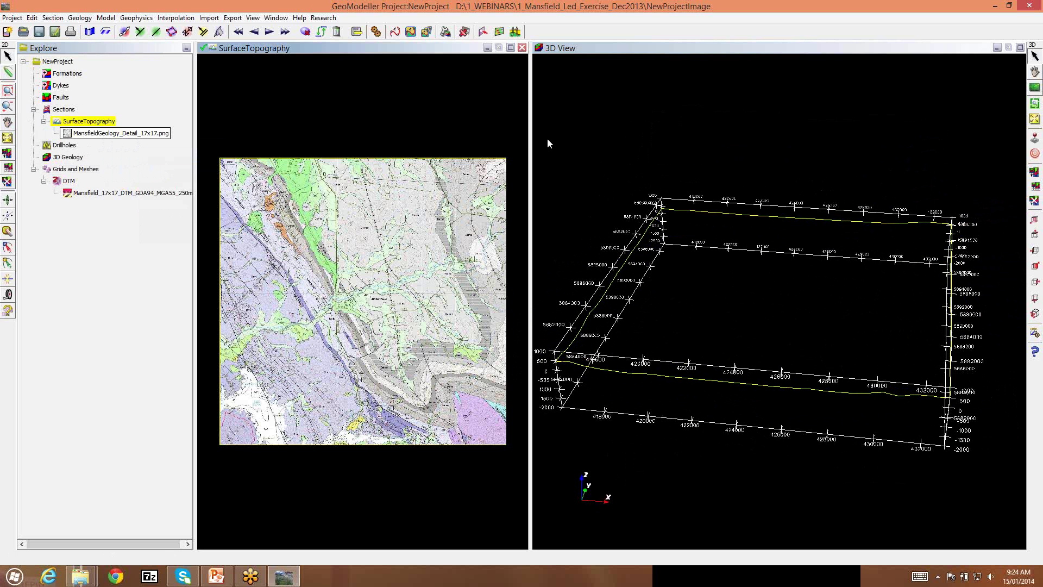
# Enlarge the SurfaceTopography view and examine the geology map's units, dips and fold traces around Mansfield.
pyautogui.moveTo(529, 138); pyautogui.dragTo(713, 153)
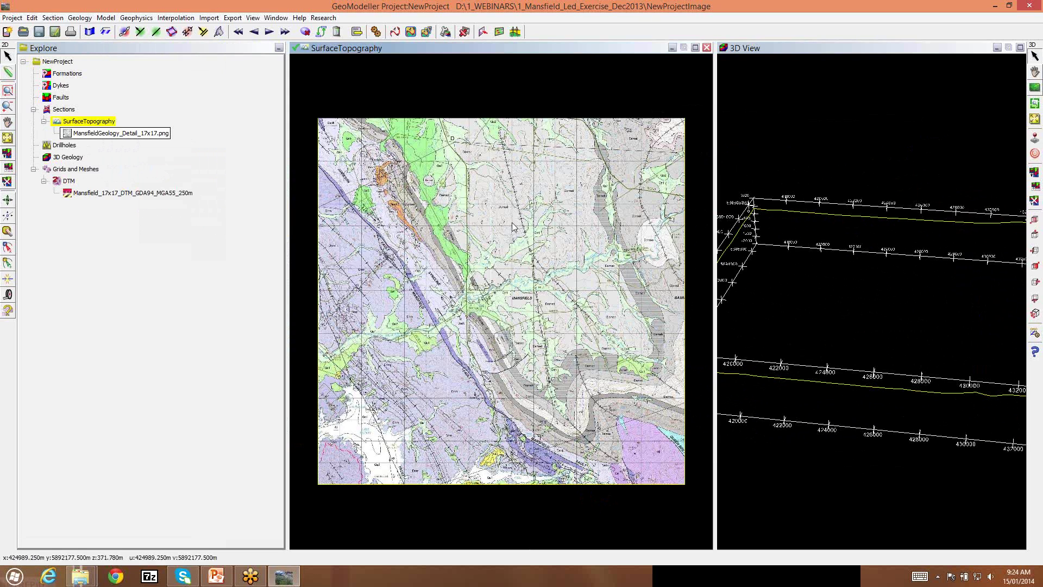
pyautogui.scroll(2, 515, 221)
pyautogui.scroll(4, 512, 223)
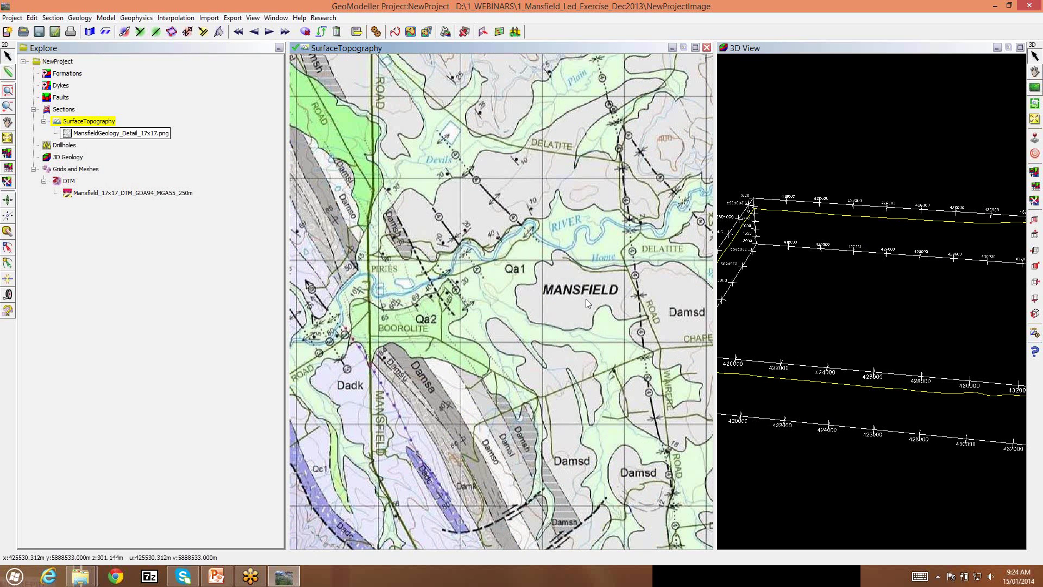
pyautogui.scroll(-5, 586, 300)
pyautogui.scroll(-1, 587, 300)
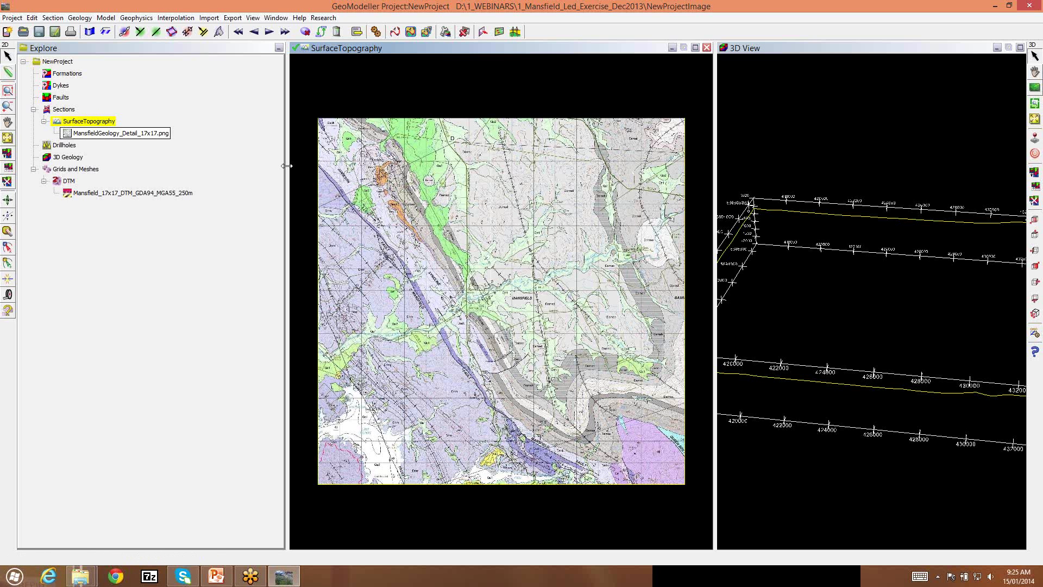
pyautogui.moveTo(274, 170); pyautogui.dragTo(196, 161)
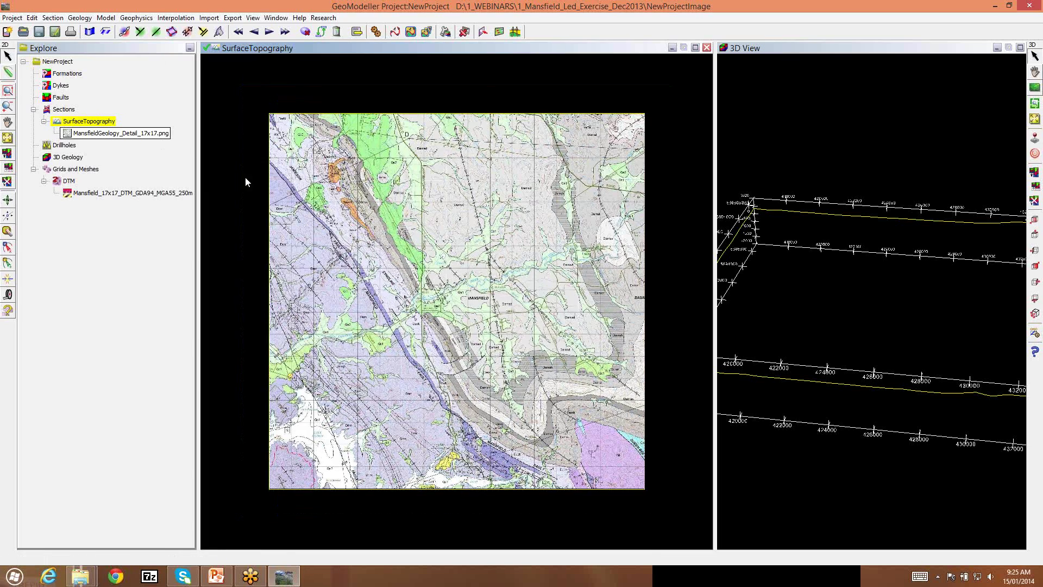
pyautogui.scroll(2, 473, 220)
pyautogui.scroll(1, 473, 220)
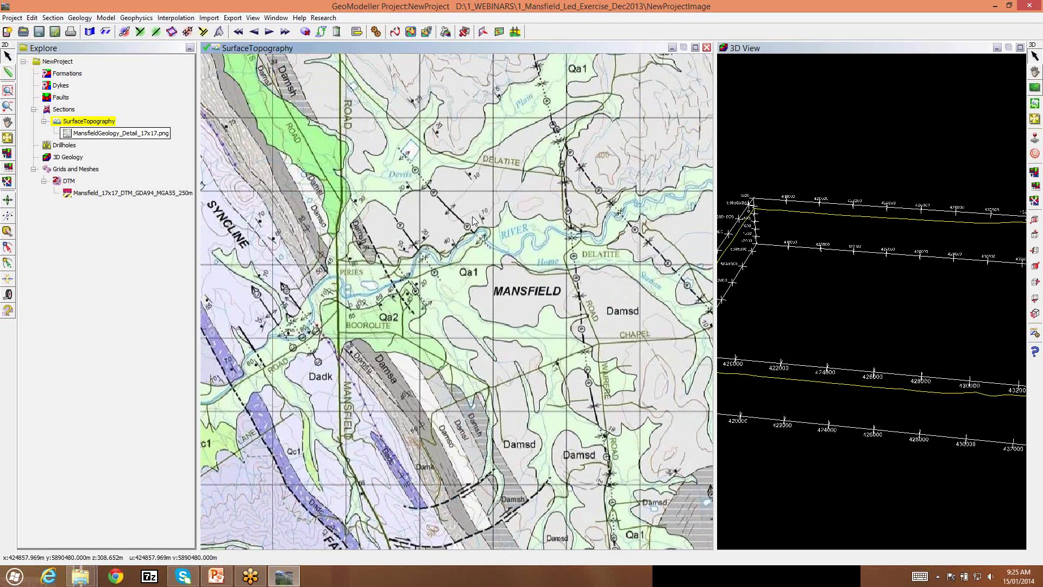
pyautogui.scroll(2, 474, 220)
pyautogui.scroll(1, 474, 218)
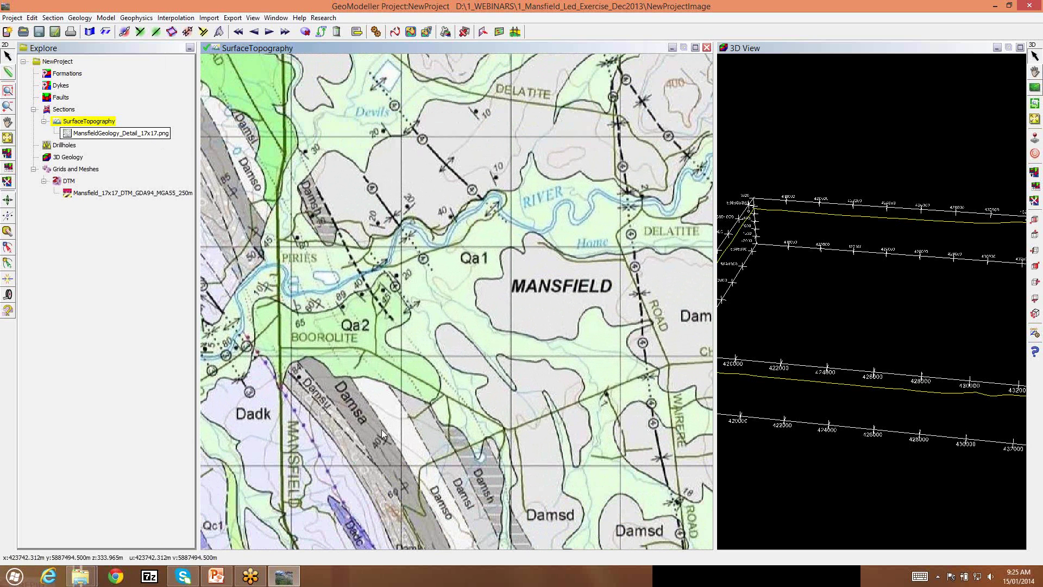
# Examine the Damsd unit, dips and fold trace north of Mansfield, and the full extent of the geology map.
pyautogui.click(7, 122)
pyautogui.moveTo(492, 114); pyautogui.dragTo(387, 379)
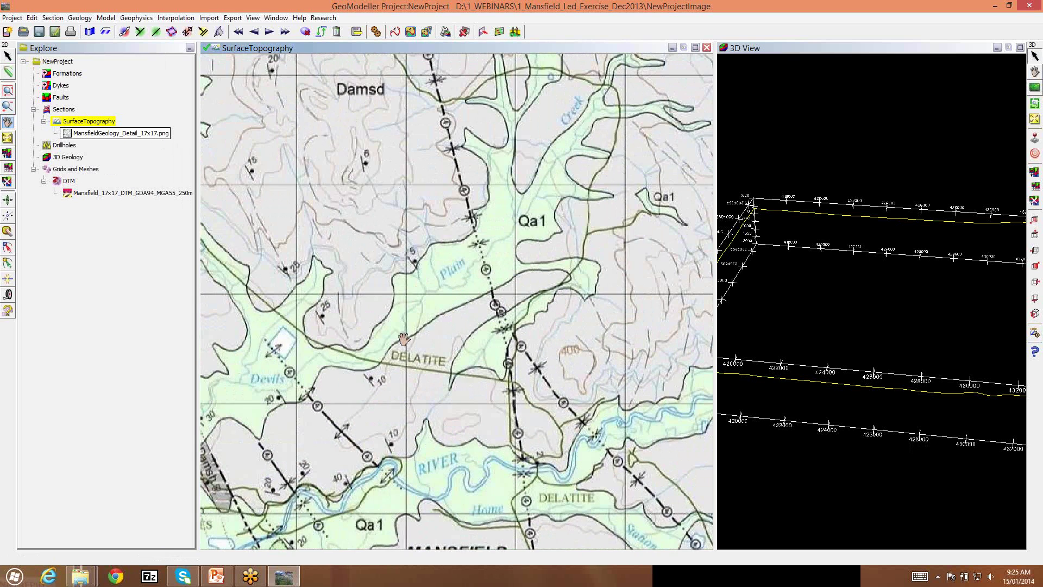
pyautogui.moveTo(383, 204); pyautogui.dragTo(504, 276)
pyautogui.scroll(1, 389, 244)
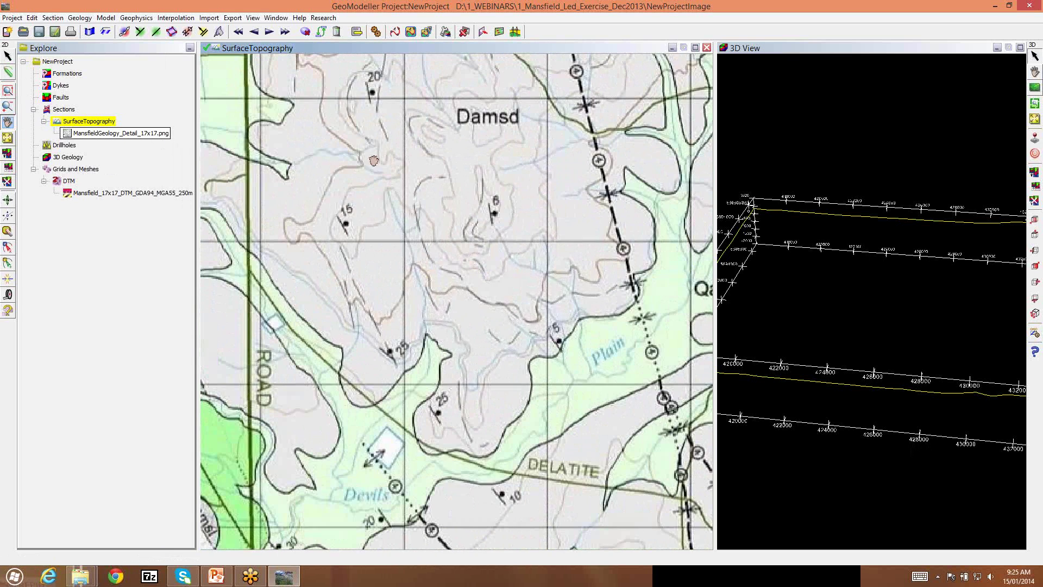
pyautogui.scroll(2, 389, 204)
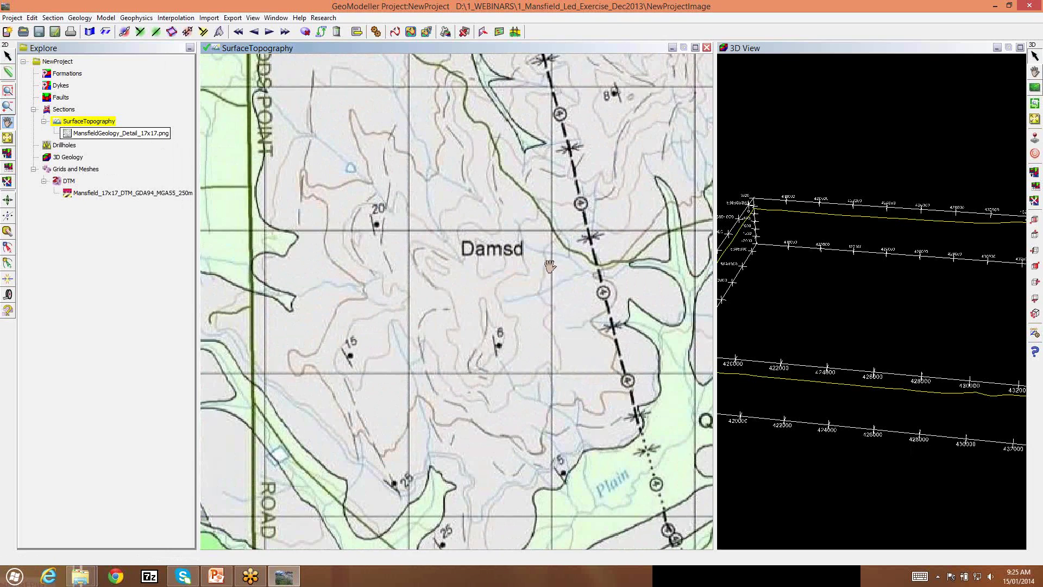
pyautogui.scroll(-3, 550, 266)
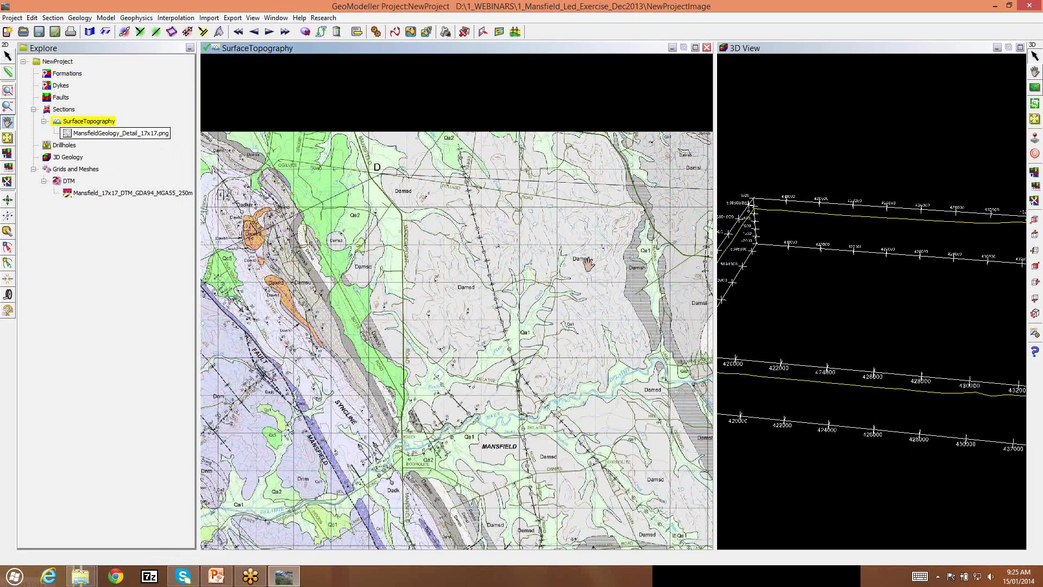
pyautogui.moveTo(589, 263); pyautogui.dragTo(582, 200)
pyautogui.scroll(-1, 429, 282)
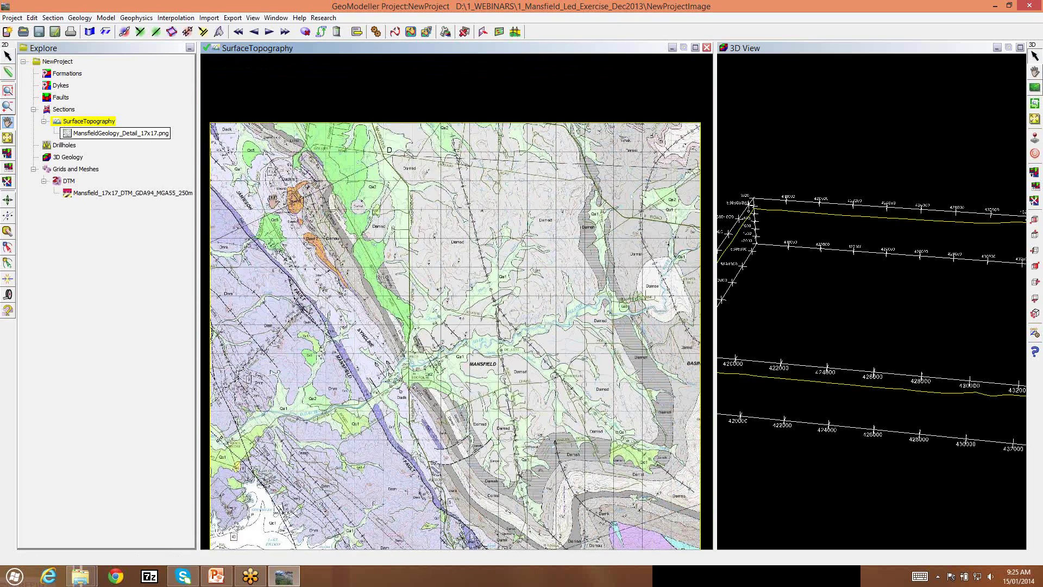
# Hide the MansfieldGeology_Detail_17x17.png image in the 2D viewer and centre the empty SurfaceTopography section outline.
pyautogui.rightClick(162, 135)
pyautogui.click(208, 161)
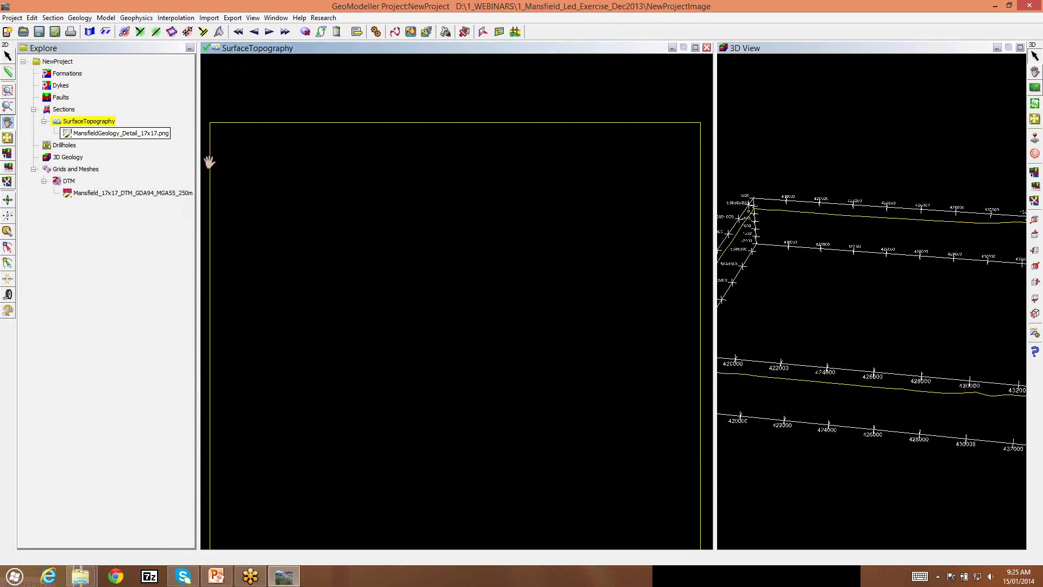
pyautogui.scroll(-1, 448, 246)
pyautogui.moveTo(458, 263); pyautogui.dragTo(457, 227)
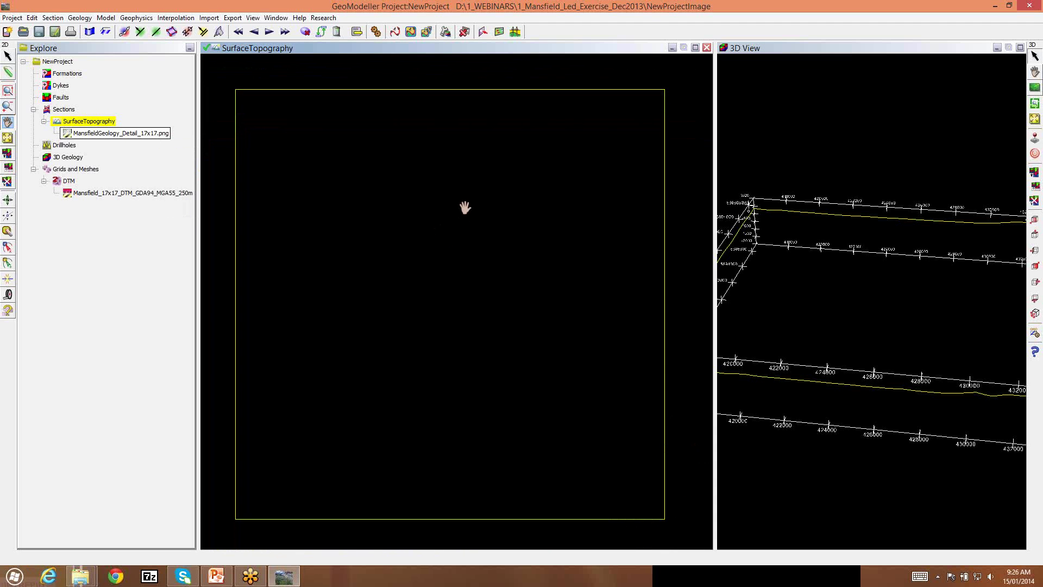
# Start a CSV import of 2D orientations to section, loading DIPS_UpperMansfield_2D.csv from the Datasets folder 4_UM_ContactsAndDips.
pyautogui.click(209, 19)
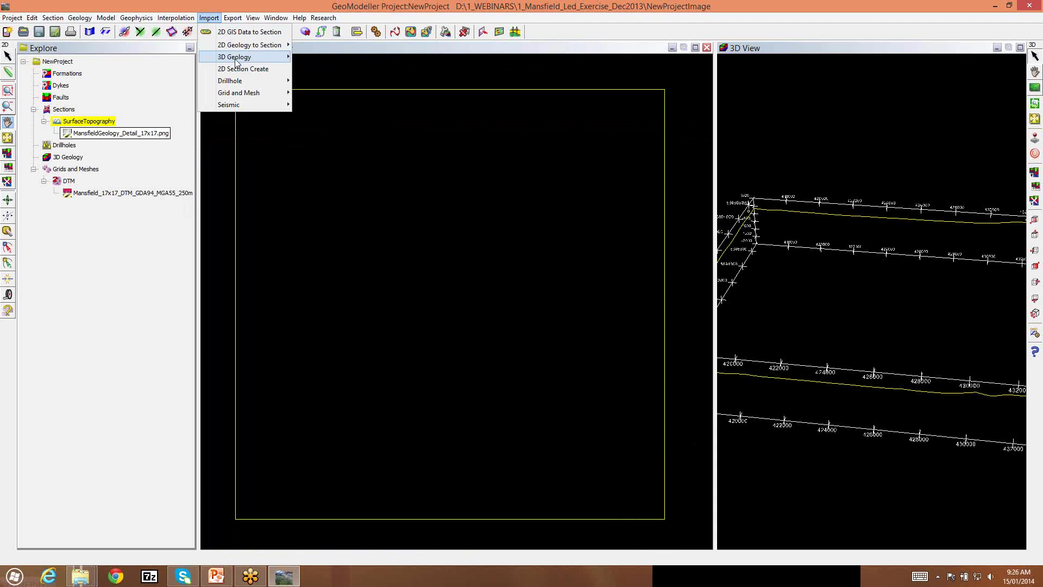
pyautogui.moveTo(247, 45)
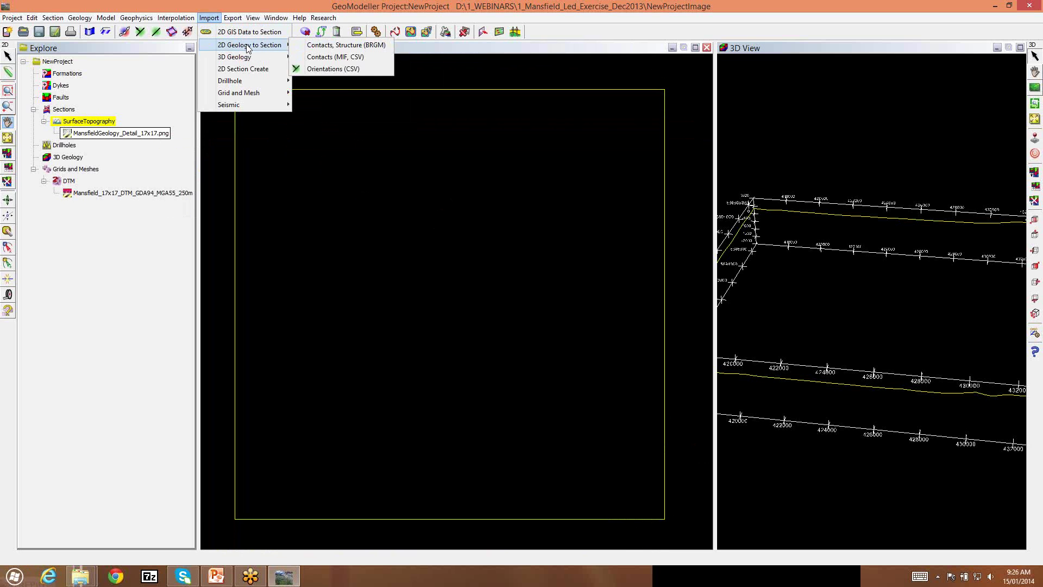
pyautogui.click(346, 70)
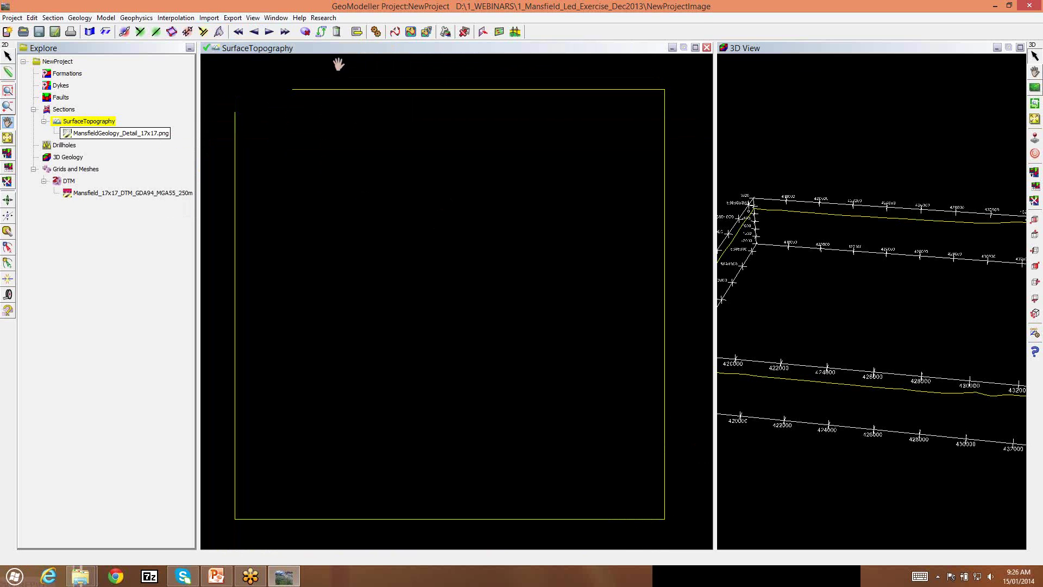
pyautogui.click(725, 239)
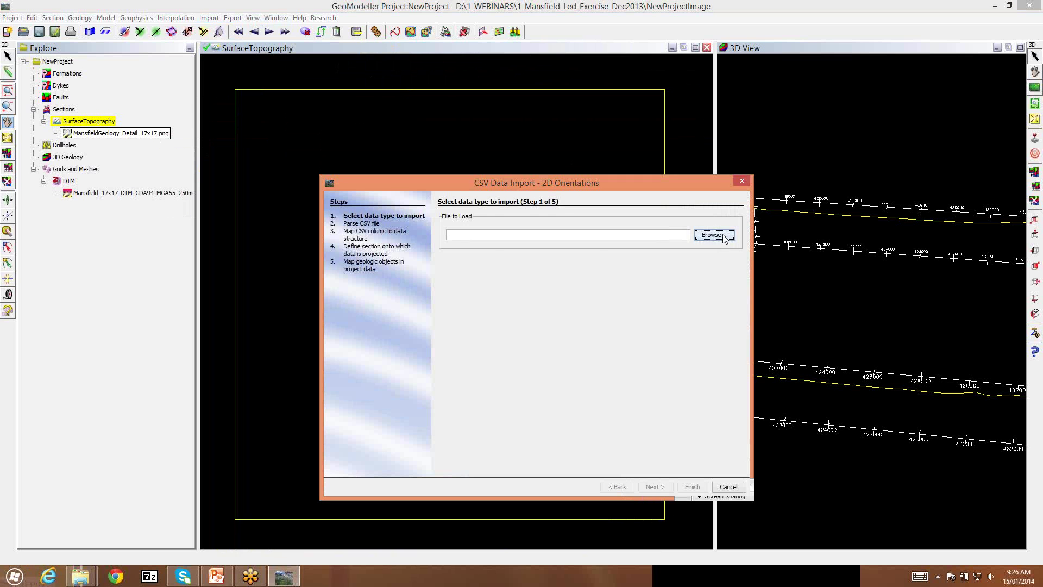
pyautogui.click(619, 245)
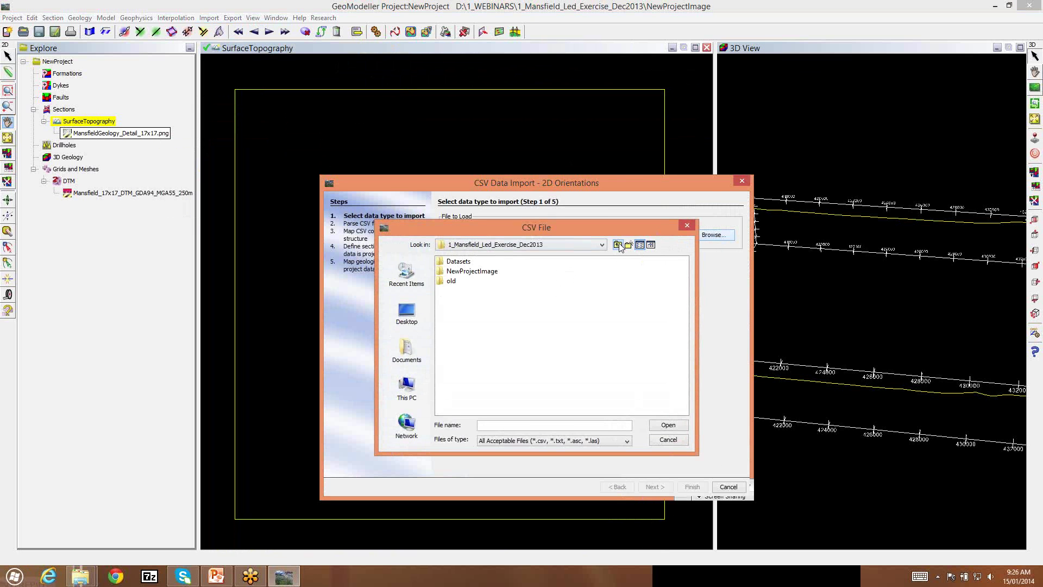
pyautogui.click(466, 263)
pyautogui.click(462, 262)
pyautogui.doubleClick(441, 264)
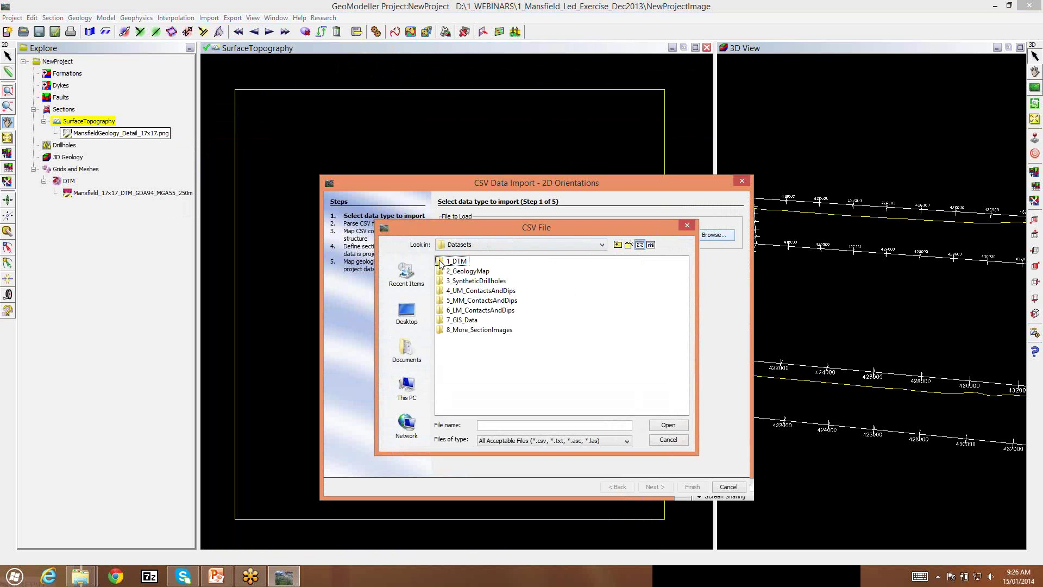
pyautogui.doubleClick(483, 292)
pyautogui.click(485, 272)
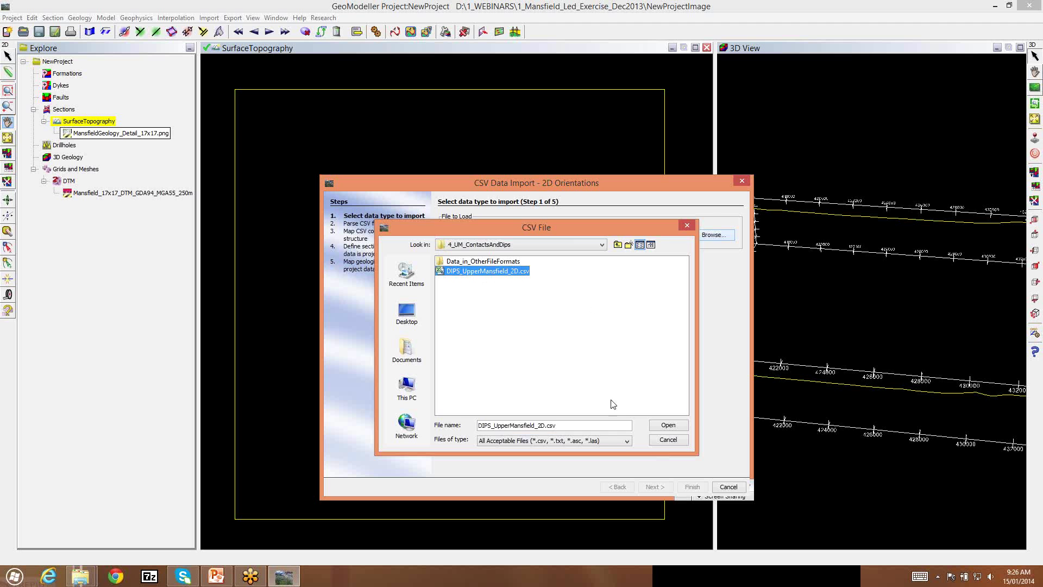
pyautogui.click(669, 425)
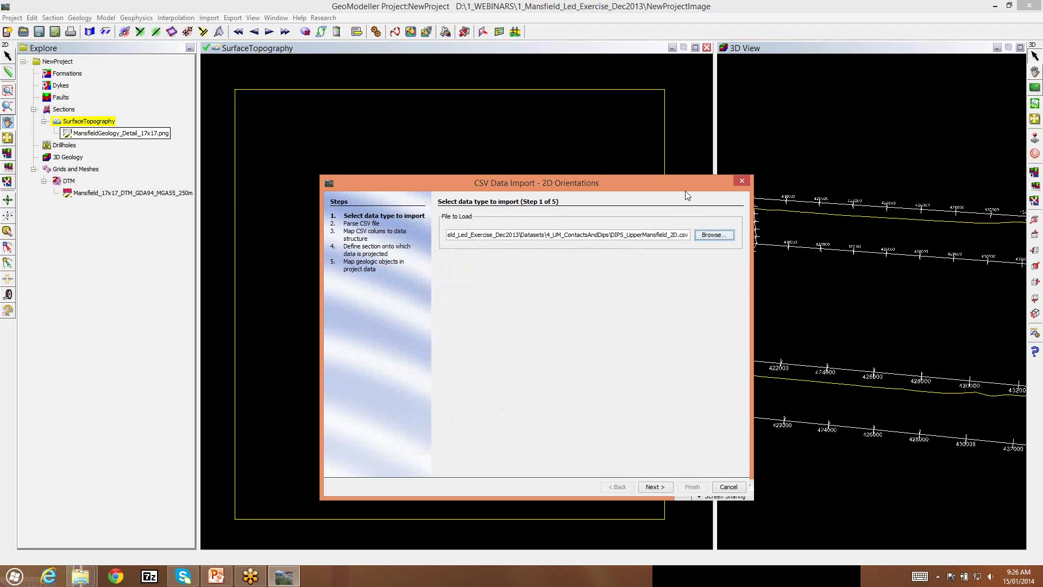
# Accept the comma-separated parsing and map the geological formation data to the Geology column, importing all rows.
pyautogui.moveTo(686, 188); pyautogui.dragTo(594, 139)
pyautogui.click(561, 437)
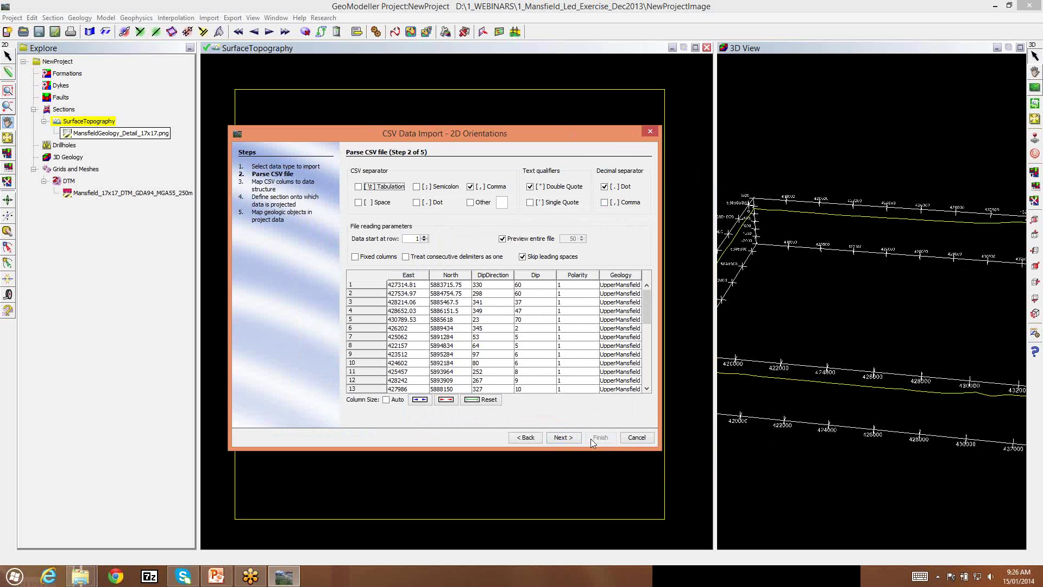
pyautogui.click(562, 438)
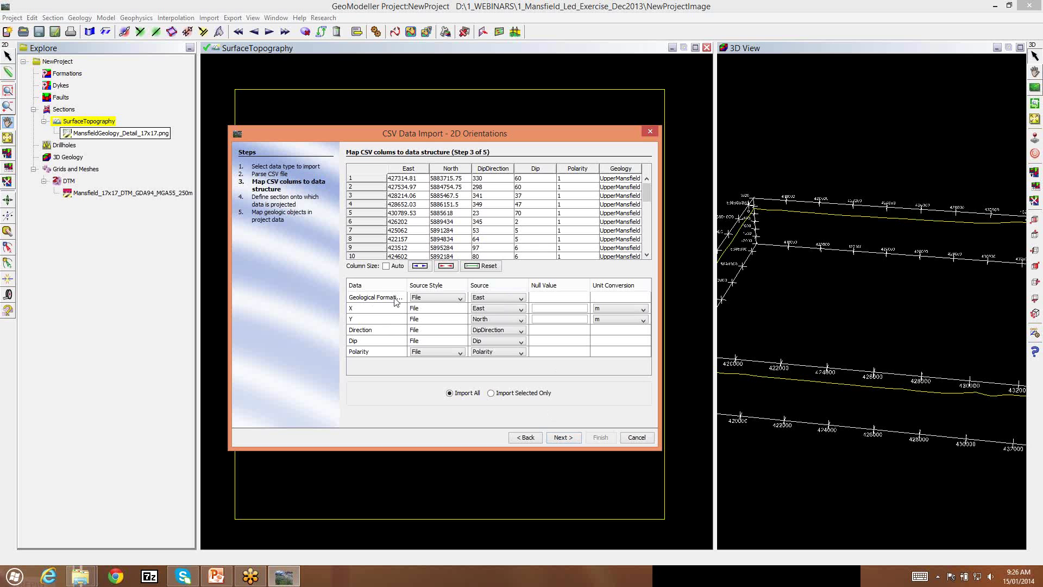
pyautogui.click(521, 299)
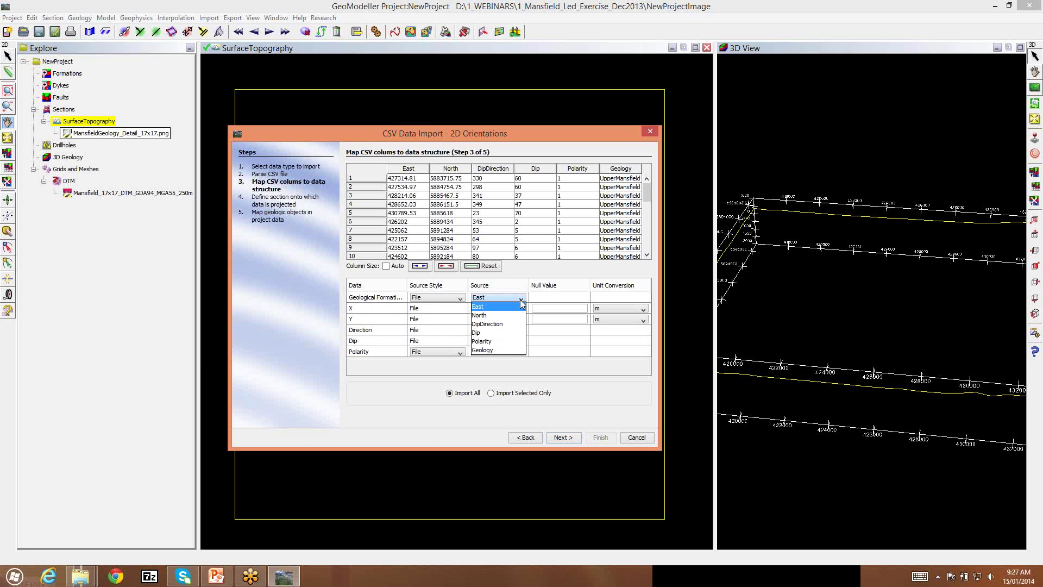
pyautogui.click(493, 350)
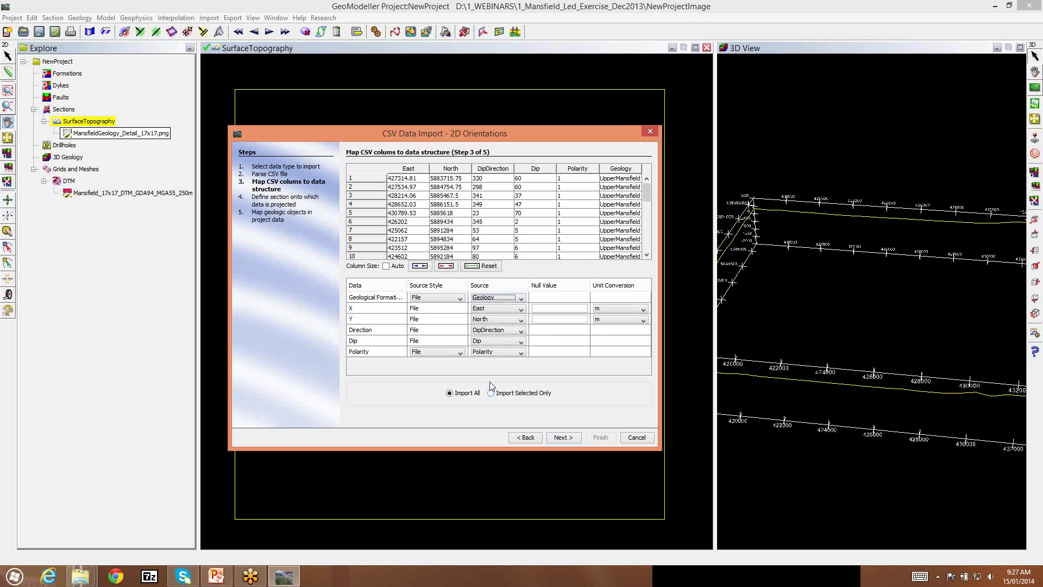
pyautogui.click(562, 437)
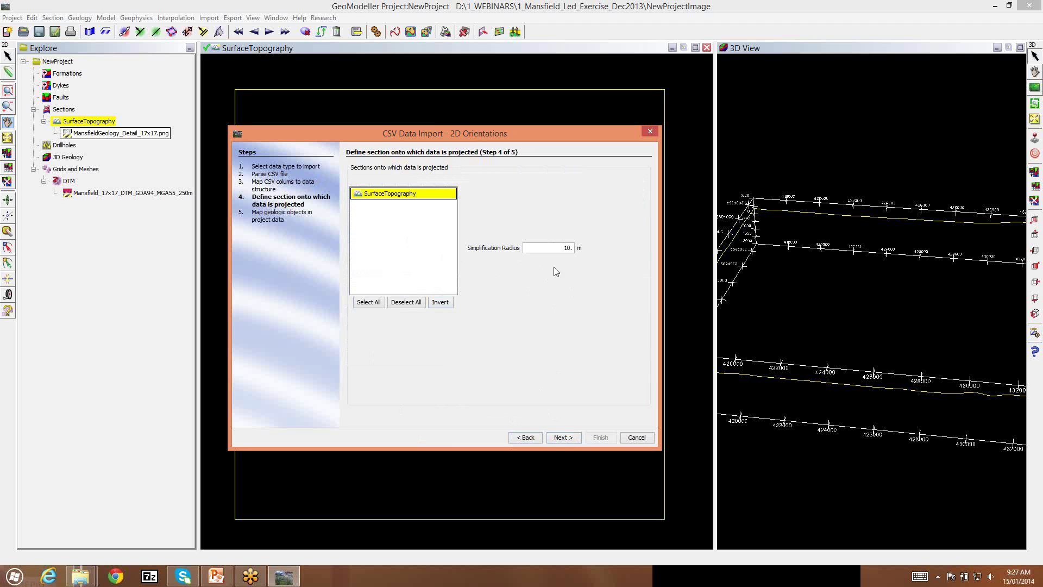
# Project the orientations onto SurfaceTopography with a 10 m simplification radius, create the UpperMansfield formation, and complete the import.
pyautogui.click(561, 437)
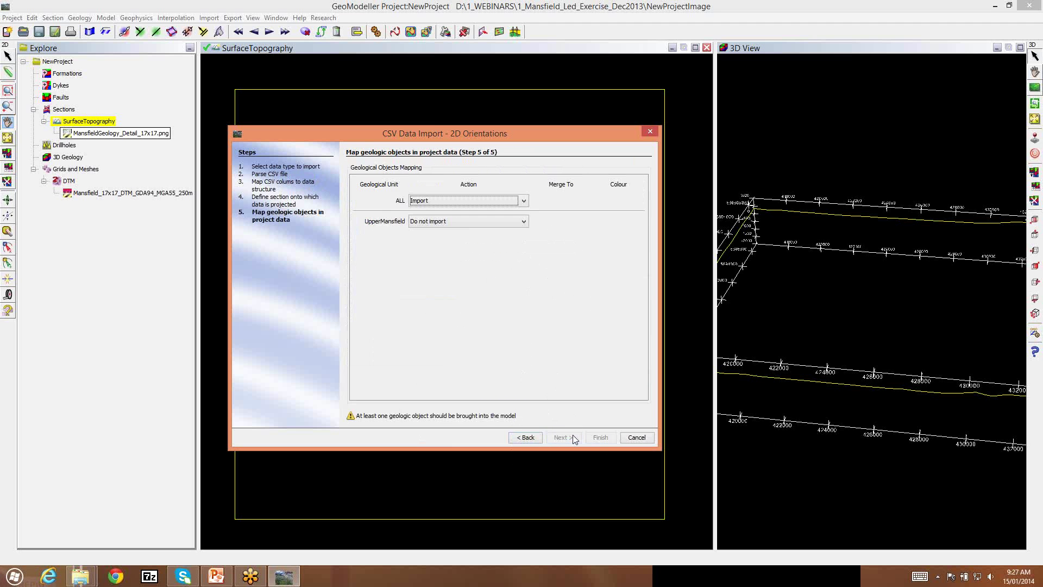
pyautogui.click(524, 202)
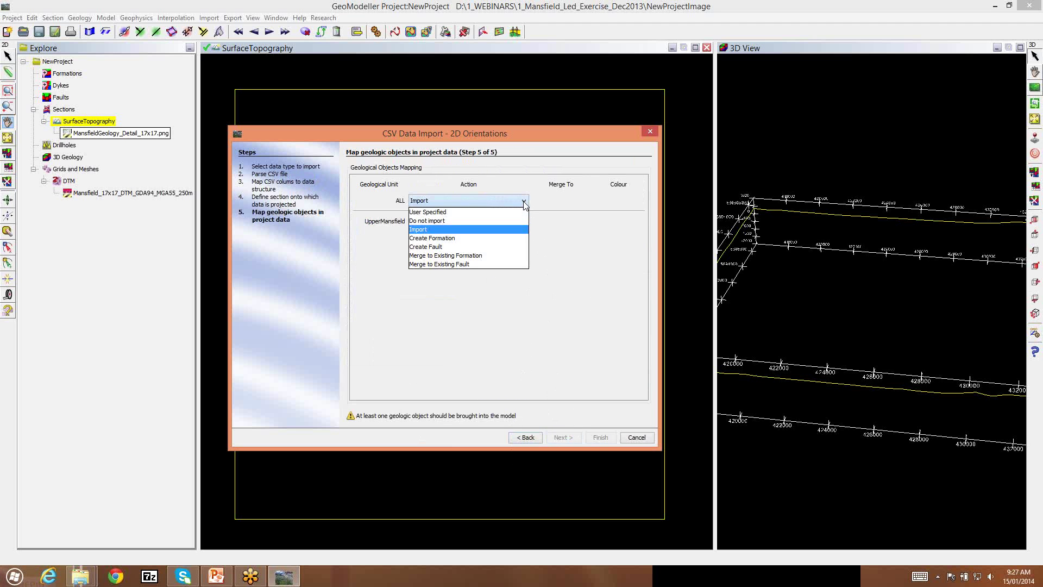
pyautogui.click(437, 239)
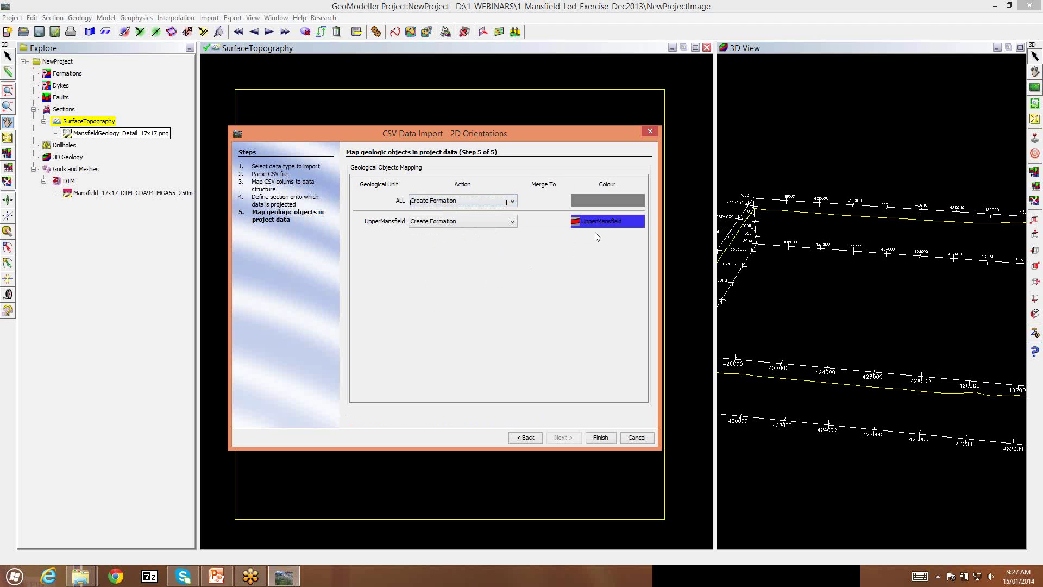
pyautogui.click(601, 437)
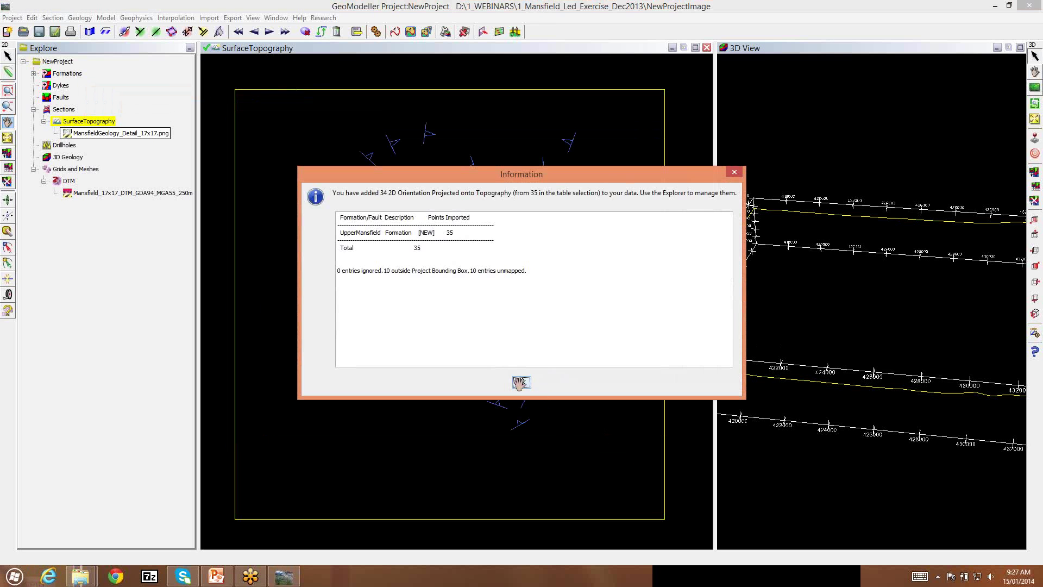
pyautogui.click(521, 383)
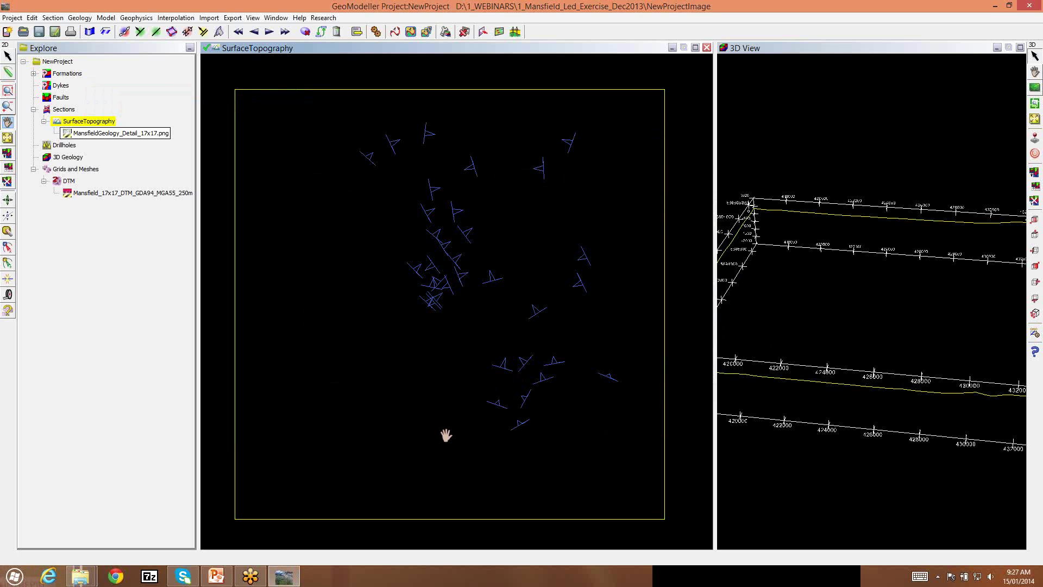
# Widen the 3D view, restore the project tree's width and tilt the project box to a lower viewing angle.
pyautogui.scroll(-1, 447, 426)
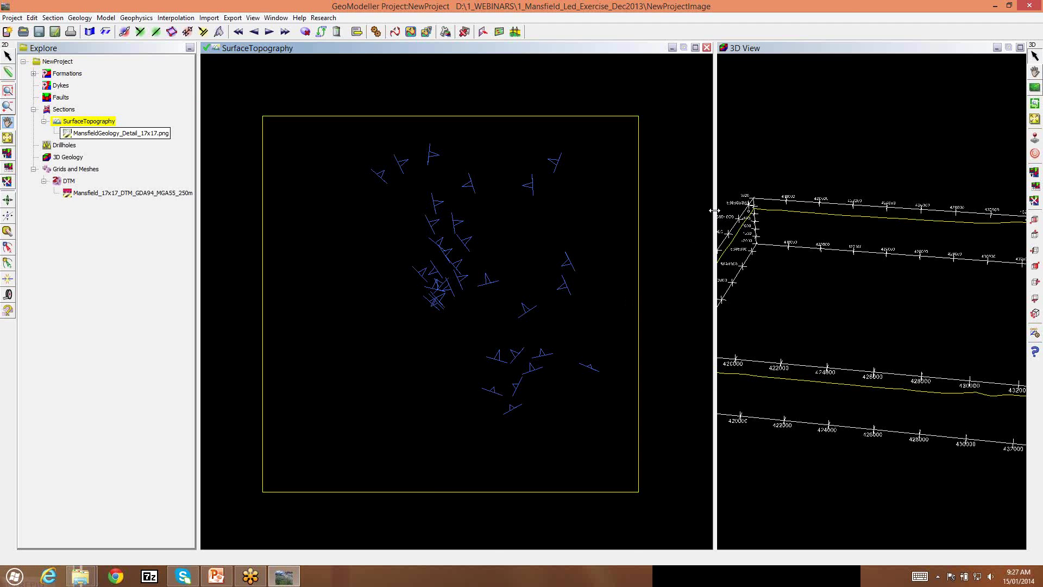
pyautogui.moveTo(715, 210); pyautogui.dragTo(492, 221)
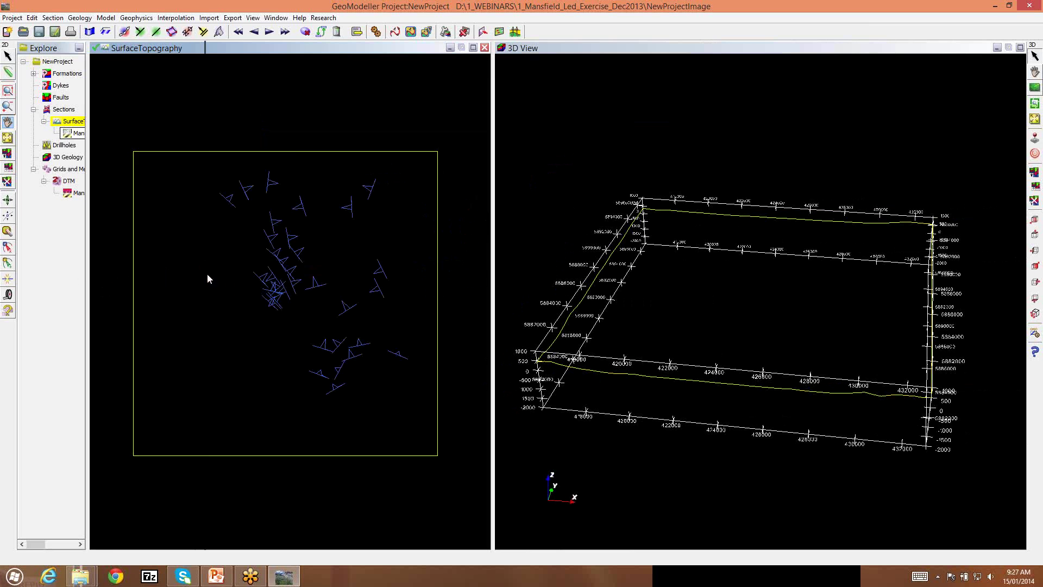
pyautogui.moveTo(207, 274); pyautogui.dragTo(207, 274)
pyautogui.moveTo(592, 369); pyautogui.dragTo(594, 316)
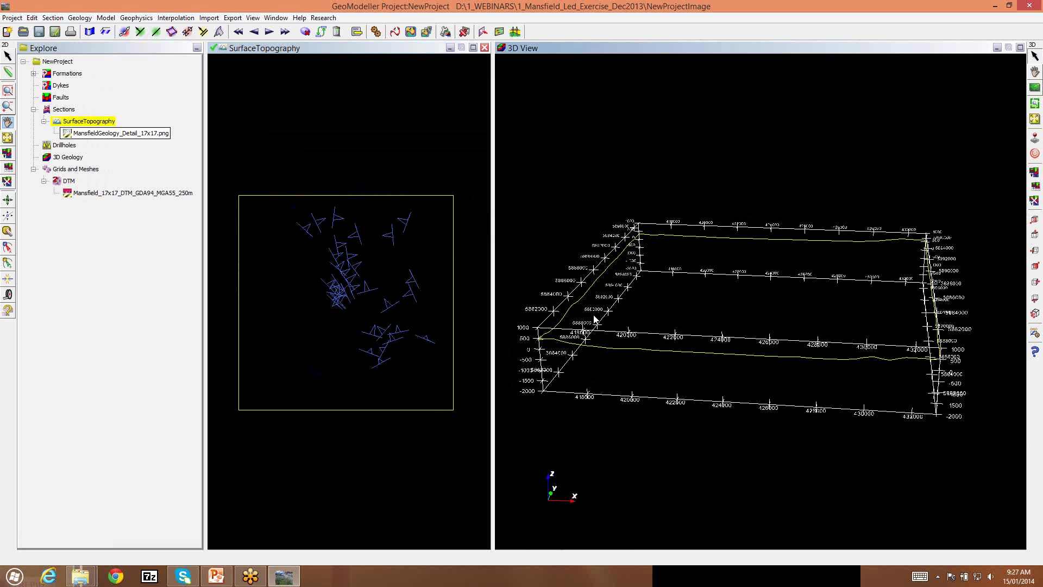
# Start a three-file drillhole import and load Mansfield_Synthetic_DH_Collars.csv from the Datasets folder 3_SyntheticDrillholes as the collar table.
pyautogui.click(207, 19)
pyautogui.moveTo(260, 81)
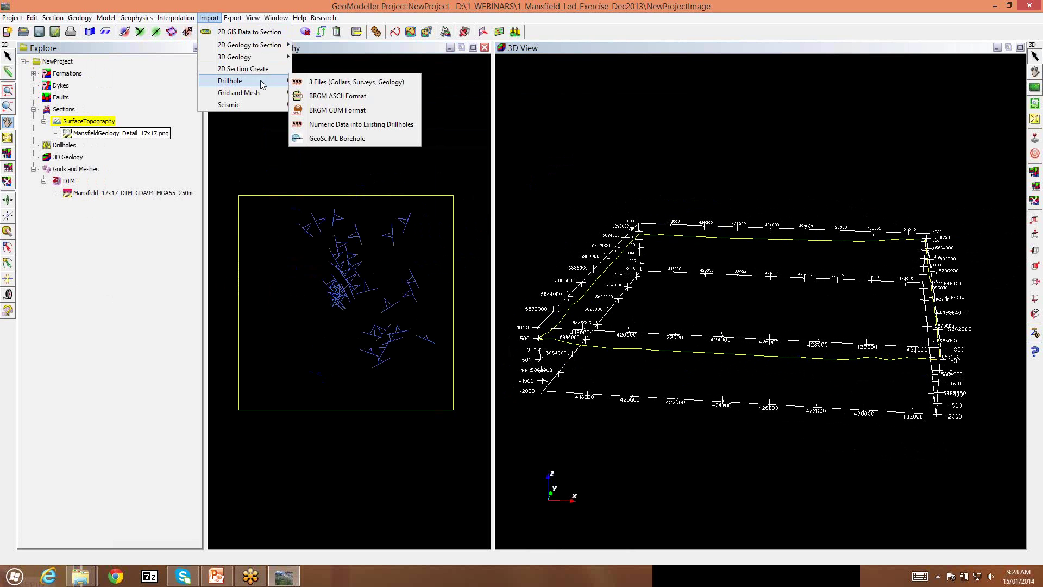
pyautogui.click(331, 82)
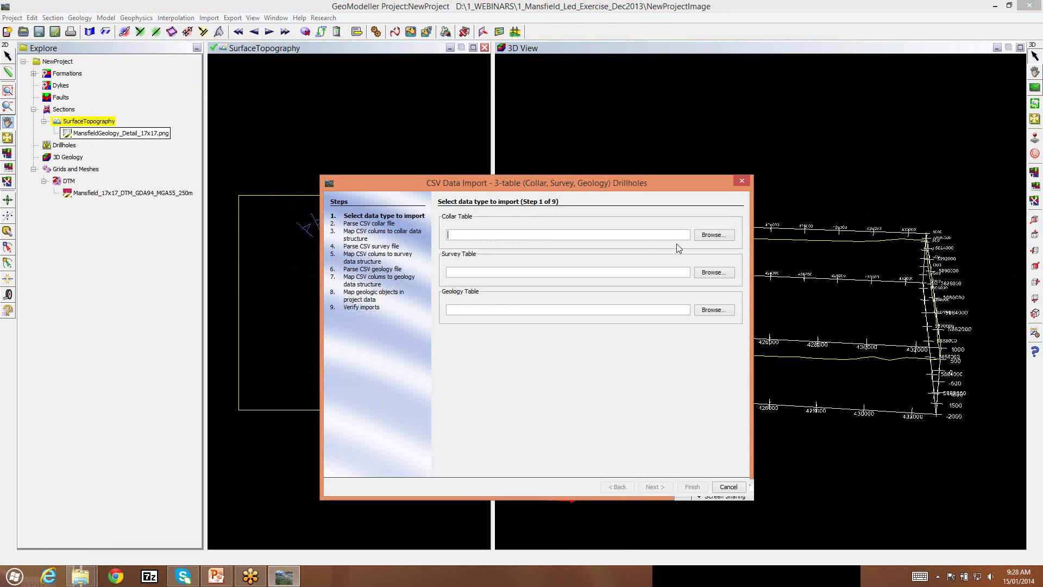
pyautogui.click(718, 239)
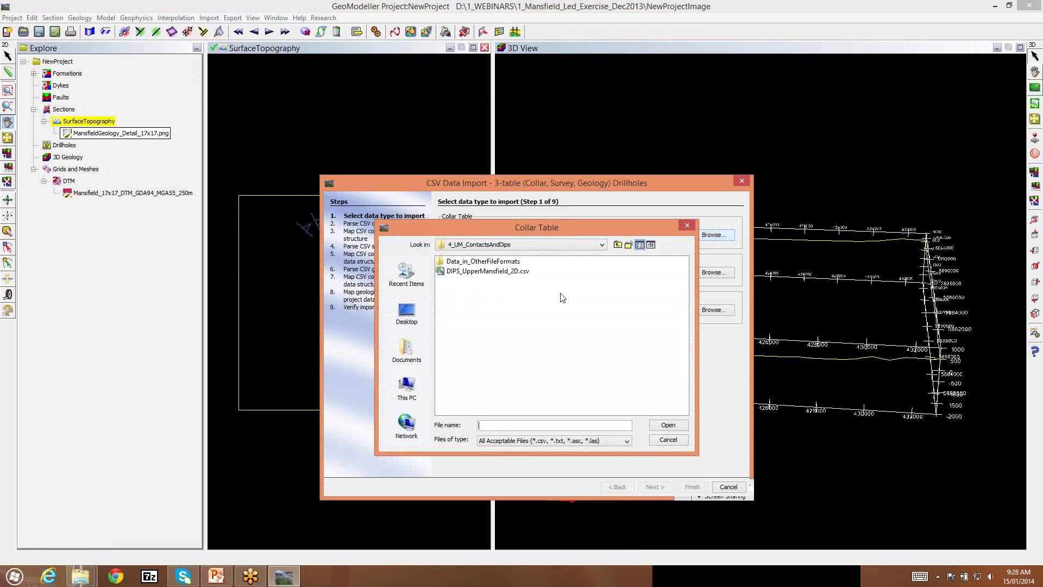
pyautogui.click(617, 245)
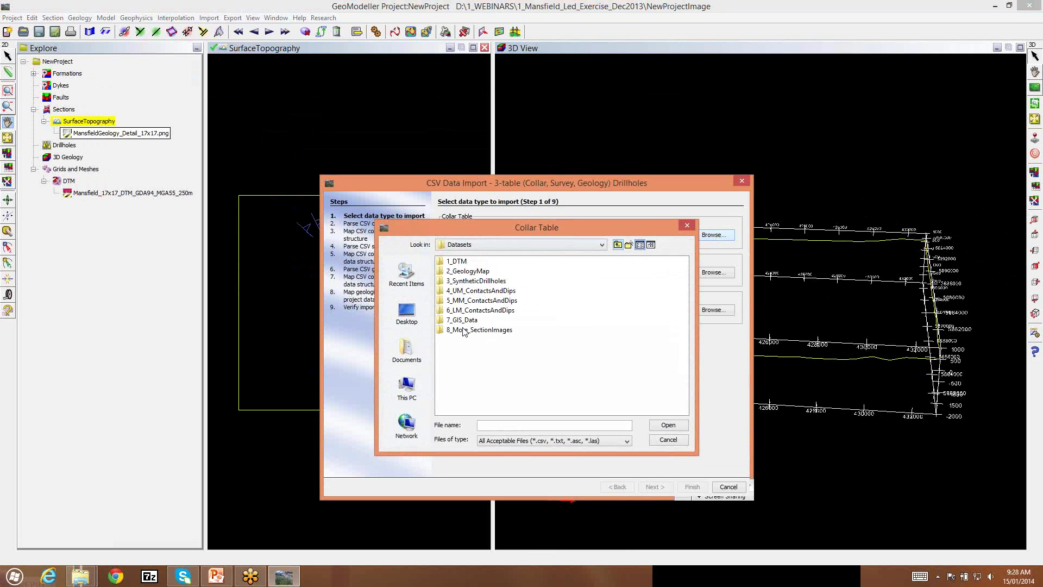
pyautogui.doubleClick(479, 282)
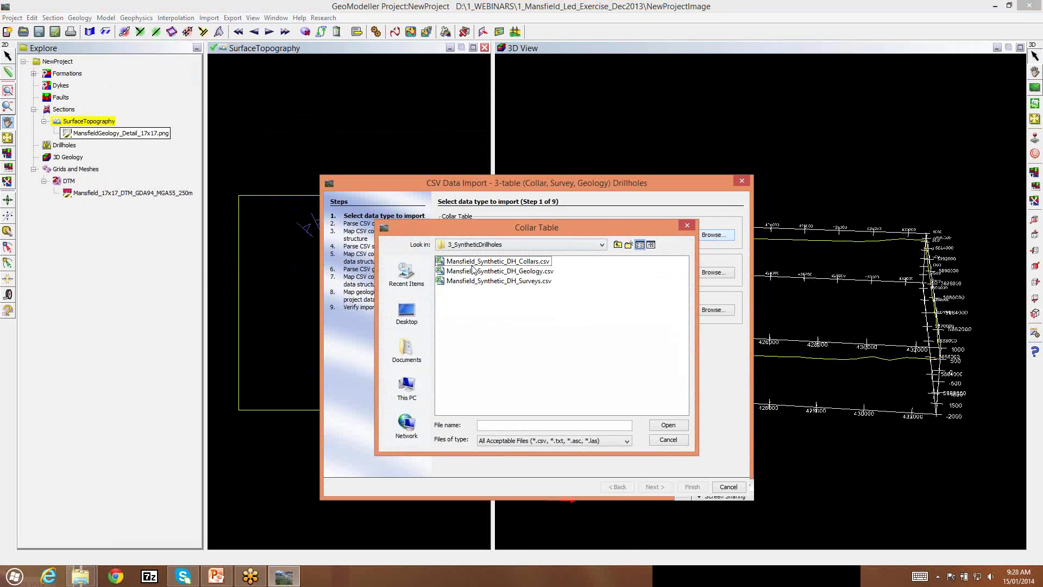
pyautogui.doubleClick(520, 264)
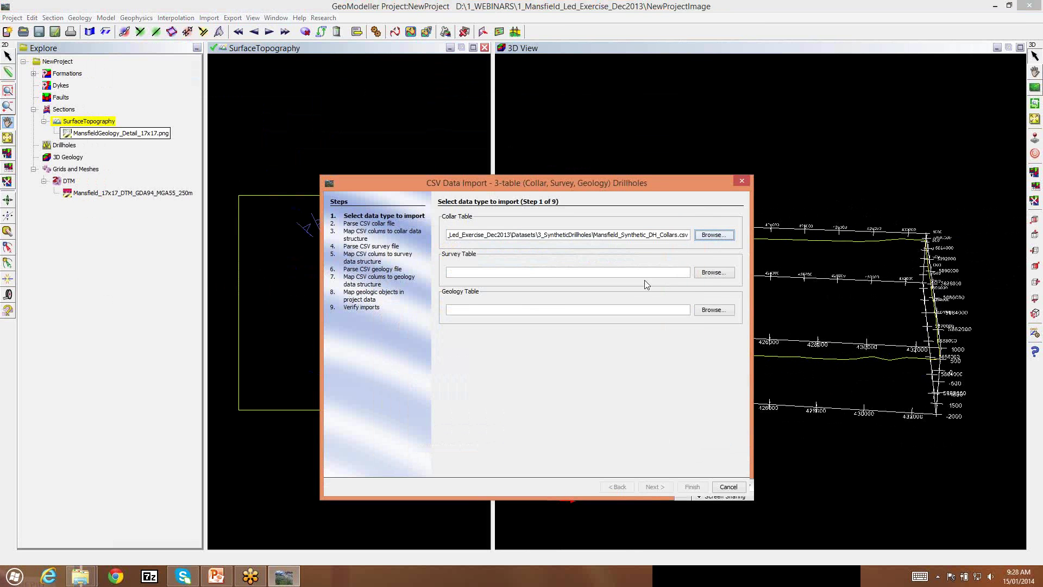
# Load Mansfield_Synthetic_DH_Surveys.csv as the survey table and Mansfield_Synthetic_DH_Geology.csv as the geology table, and proceed to parsing.
pyautogui.click(714, 272)
pyautogui.doubleClick(505, 281)
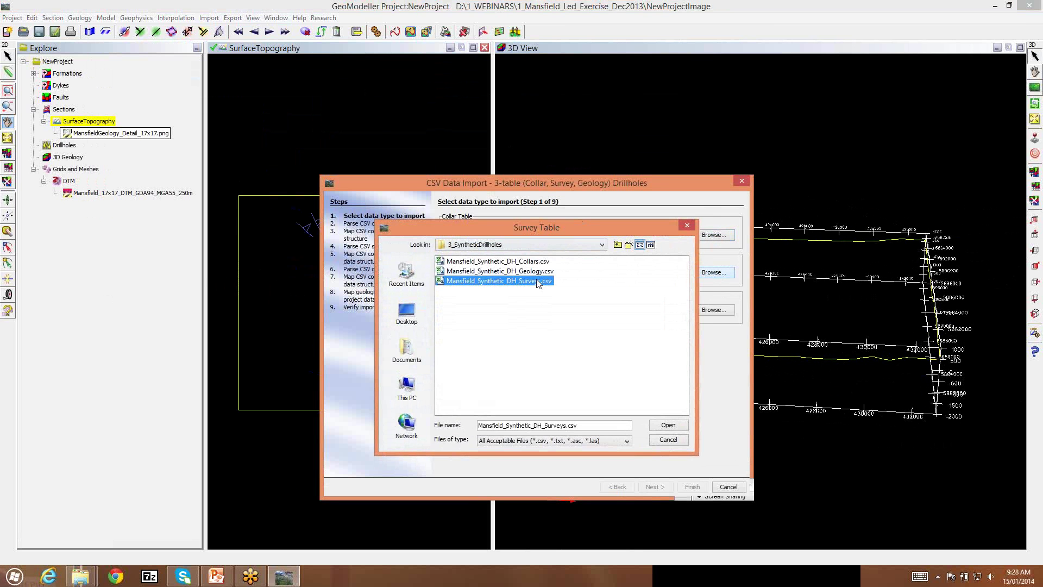
pyautogui.click(704, 314)
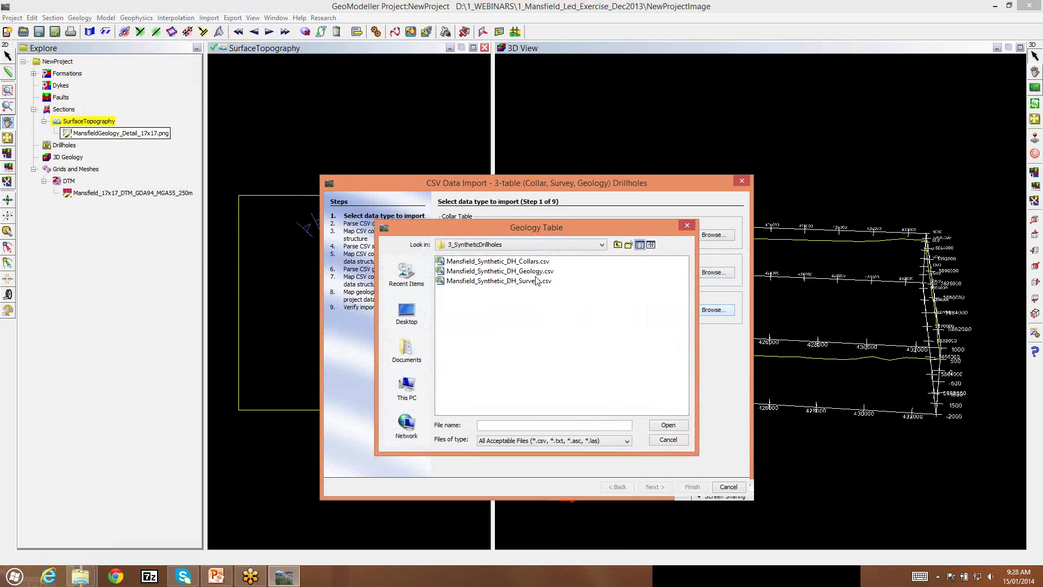
pyautogui.doubleClick(500, 275)
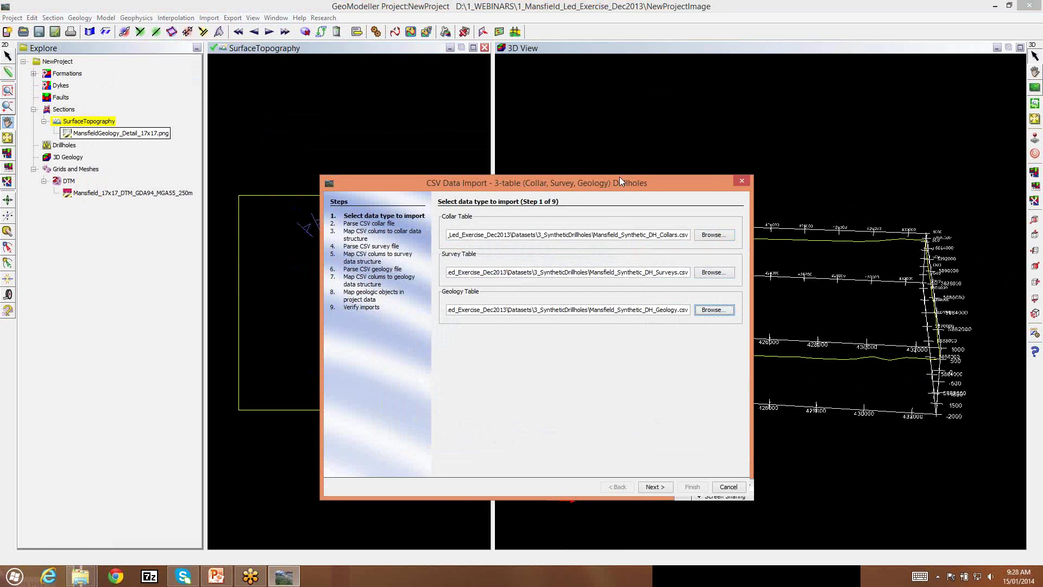
pyautogui.moveTo(621, 181); pyautogui.dragTo(506, 116)
pyautogui.click(540, 422)
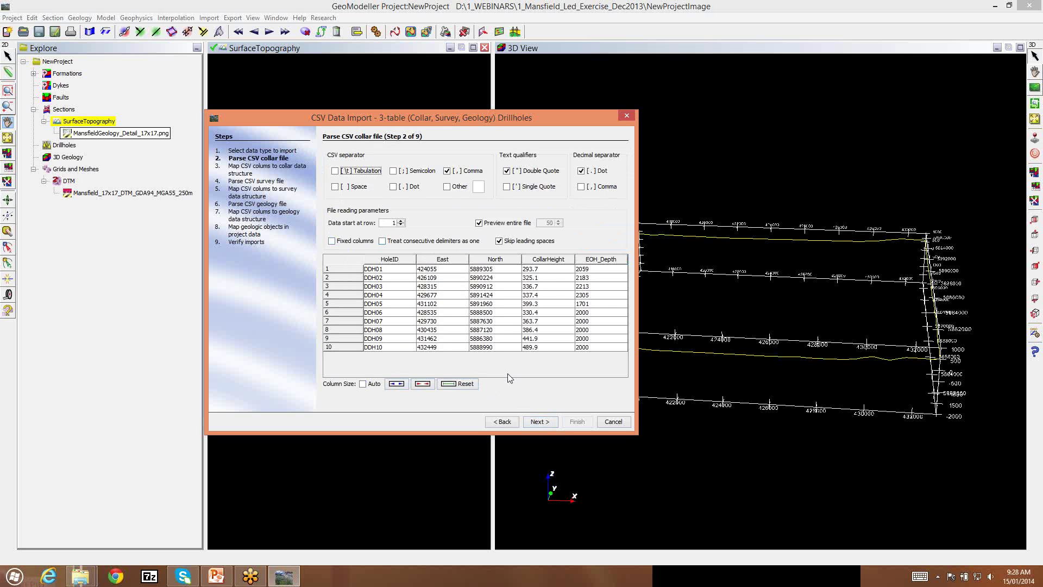
# Accept the comma-separated parsing and the proposed column mappings for the collar and survey tables.
pyautogui.click(540, 422)
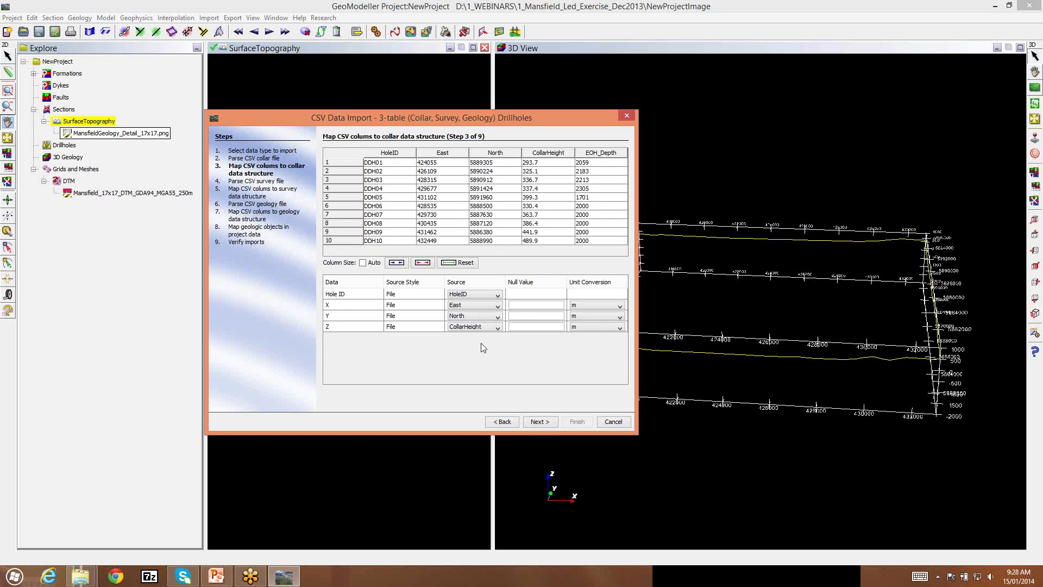
pyautogui.click(548, 424)
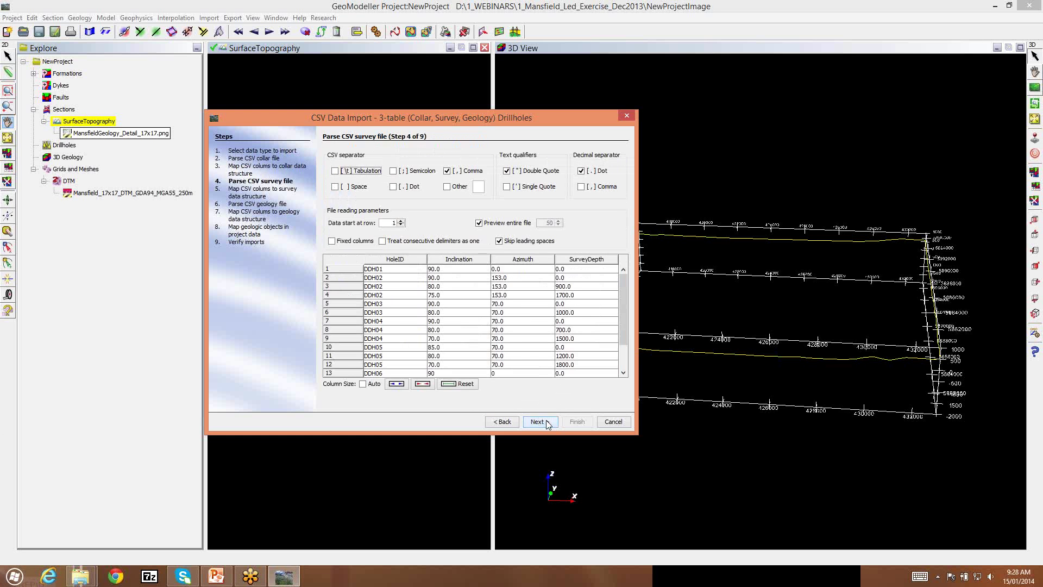
pyautogui.click(545, 425)
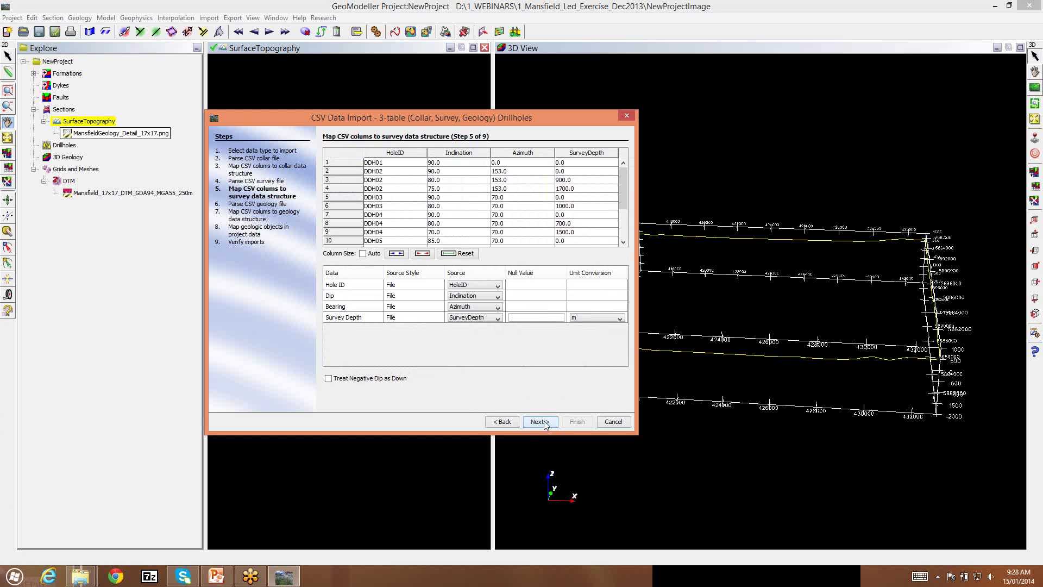
pyautogui.click(544, 422)
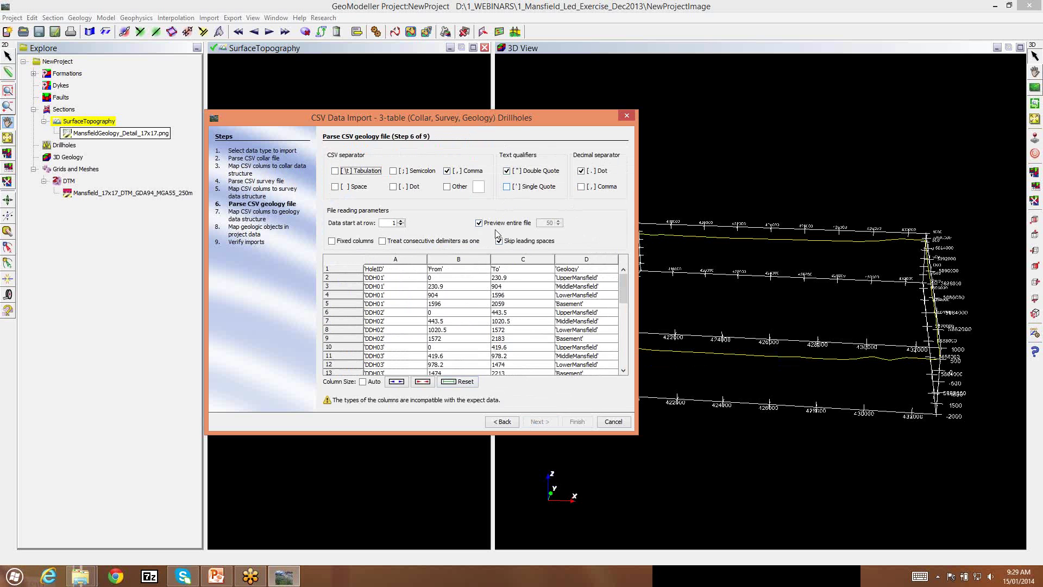
# Add the single quote as a text qualifier for the geology file and accept its column mapping with depths in metres.
pyautogui.click(507, 187)
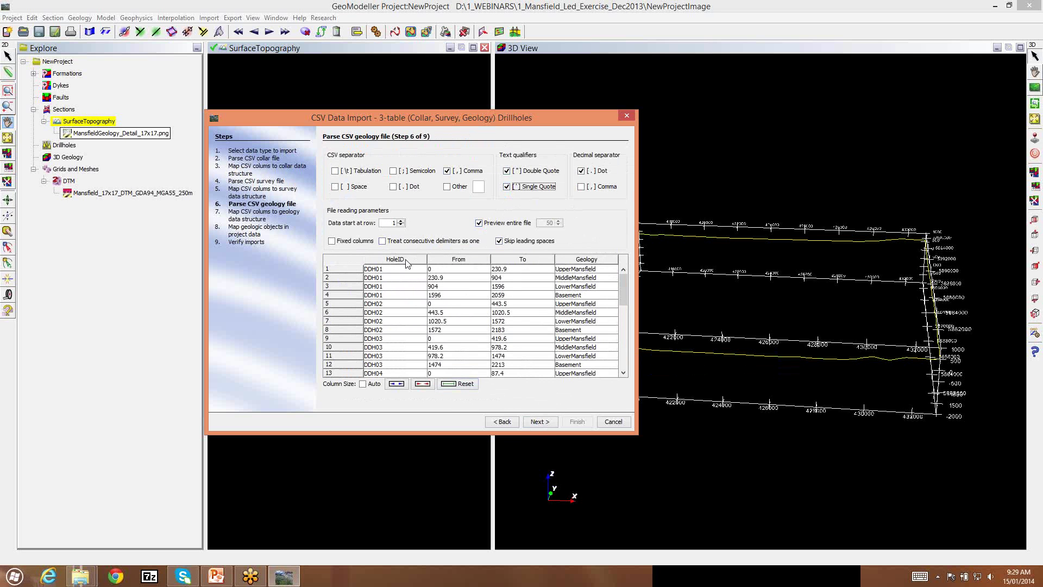
pyautogui.click(540, 422)
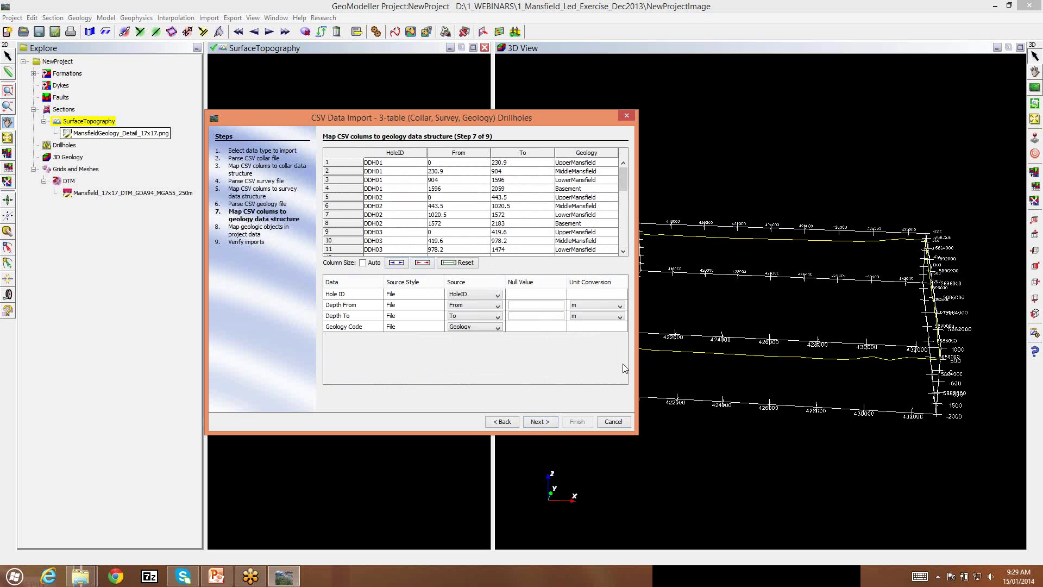
pyautogui.click(620, 307)
pyautogui.click(620, 308)
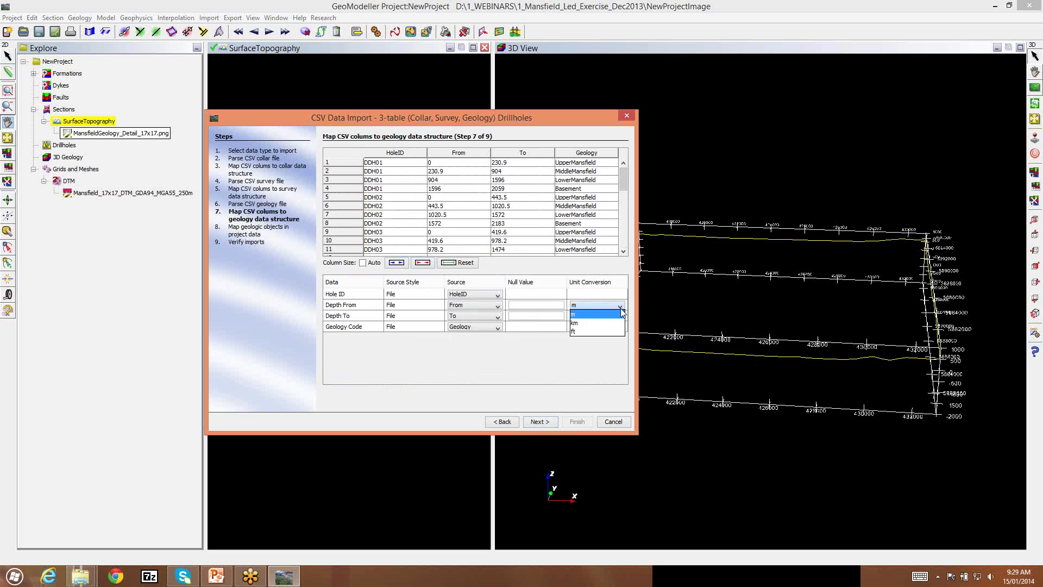
pyautogui.click(620, 307)
pyautogui.click(620, 307)
pyautogui.click(620, 307)
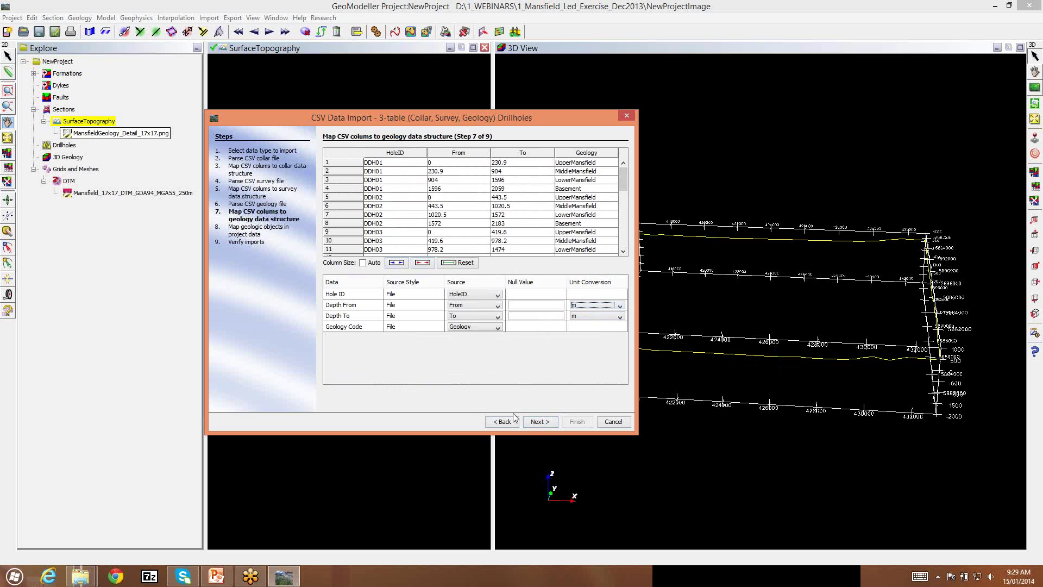
pyautogui.click(550, 422)
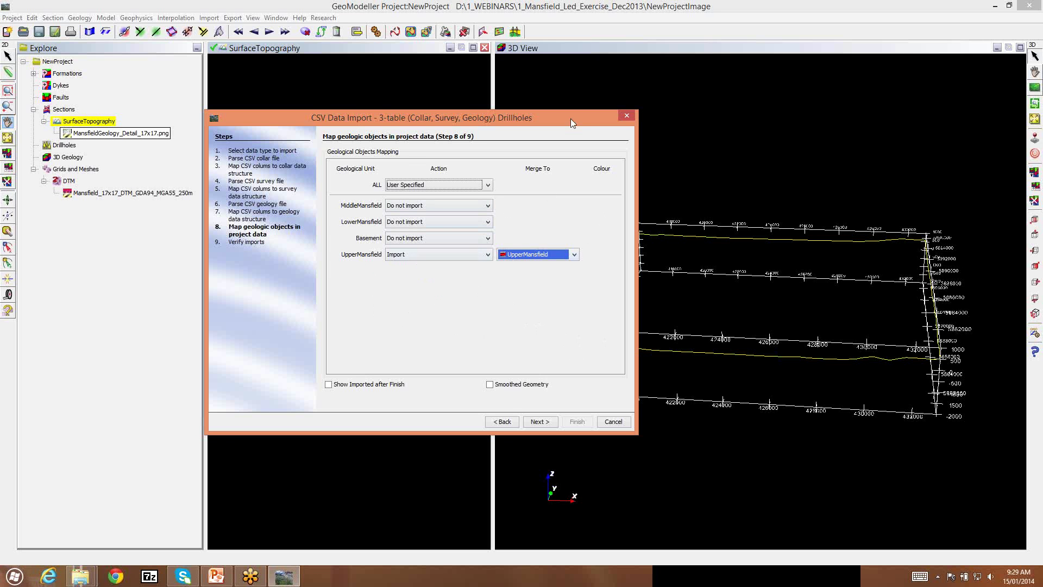
# Apply Create Formation to all unmatched geological units: MiddleMansfield, LowerMansfield and Basement.
pyautogui.moveTo(577, 117); pyautogui.dragTo(602, 108)
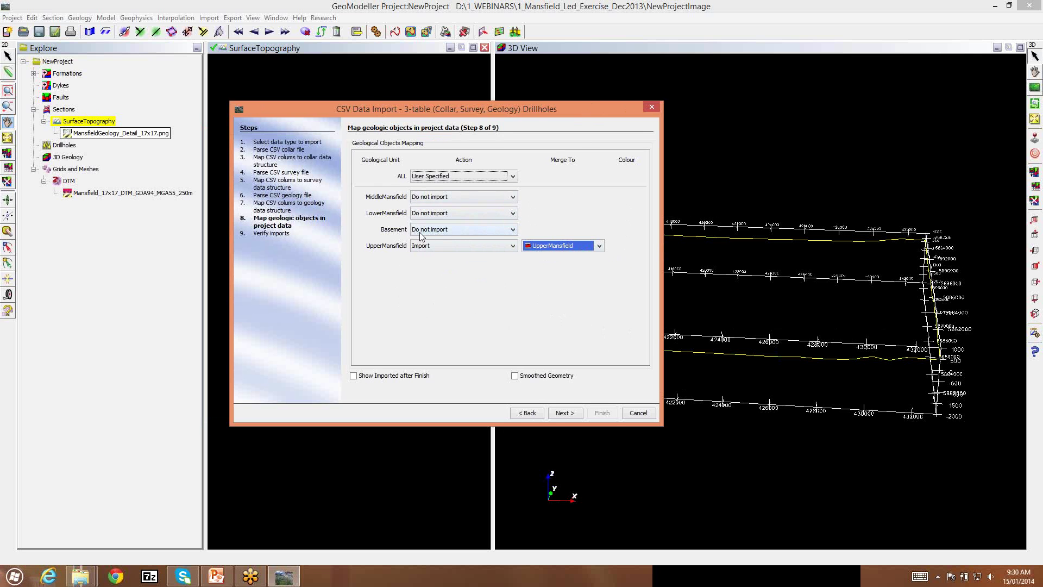
pyautogui.click(513, 177)
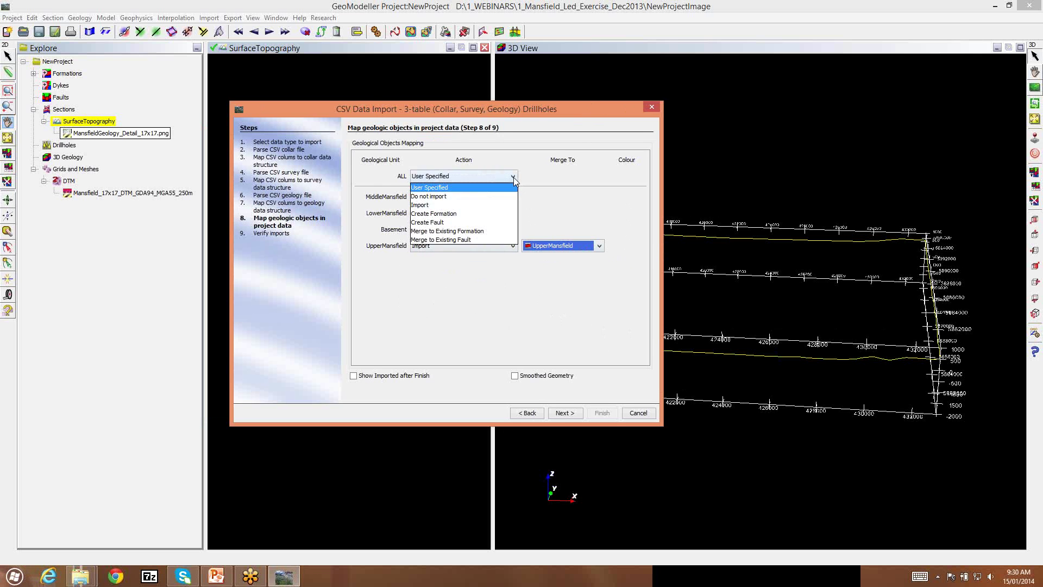
pyautogui.click(451, 215)
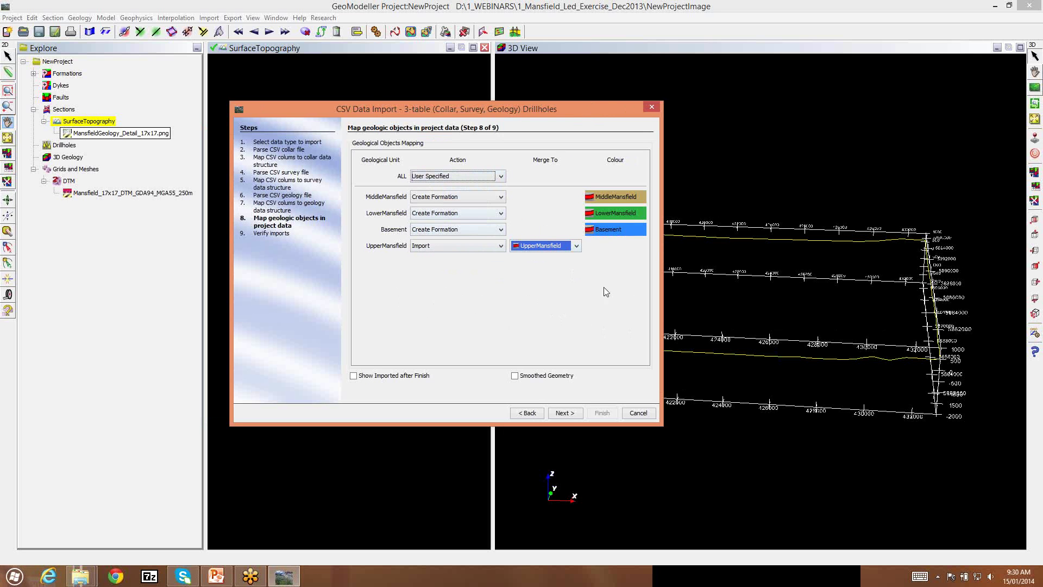
# Colour the Basement formation red and the MiddleMansfield formation purple.
pyautogui.click(623, 232)
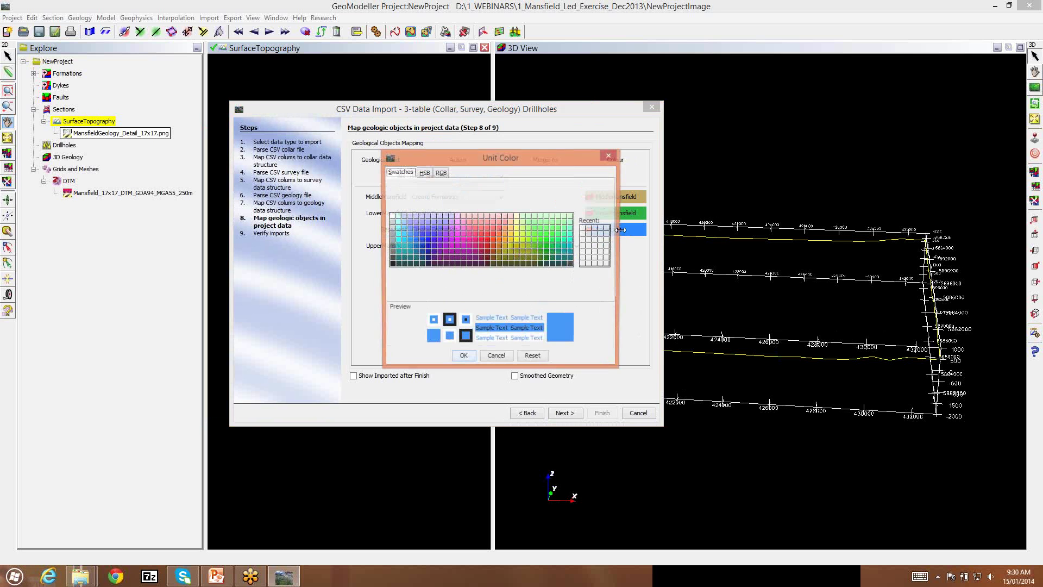
pyautogui.click(490, 245)
pyautogui.click(463, 357)
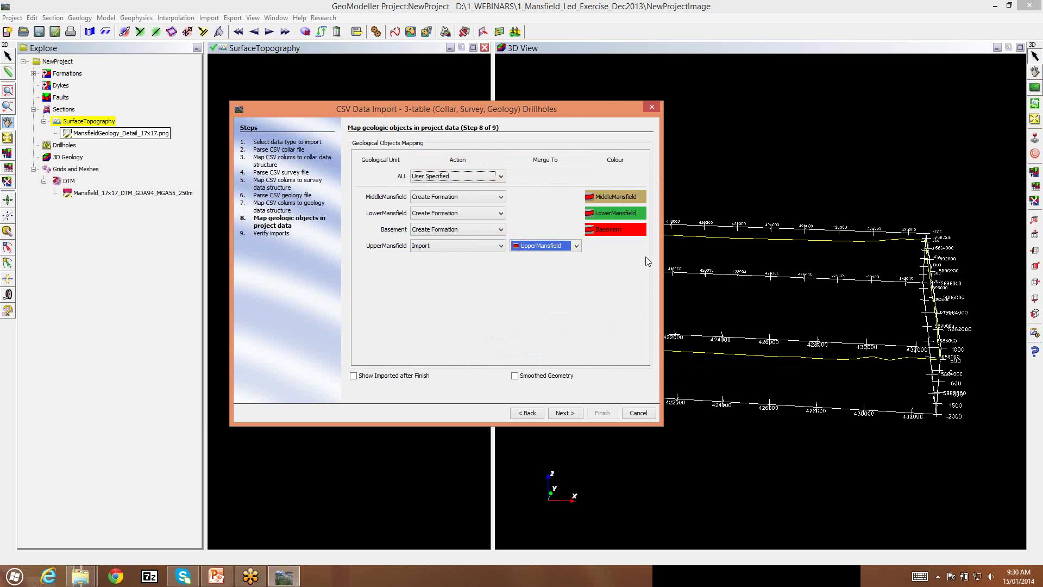
pyautogui.click(628, 198)
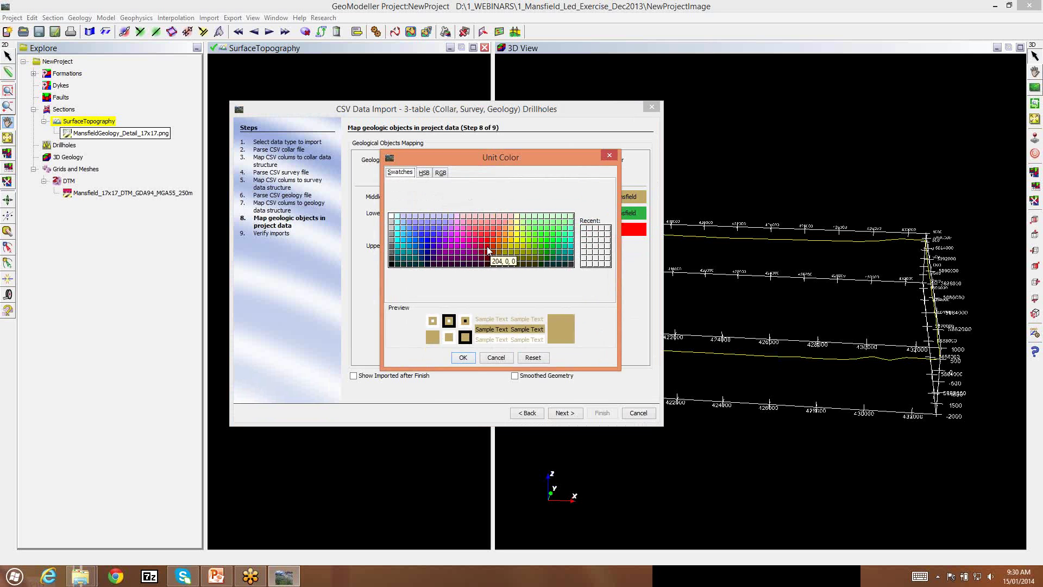
pyautogui.click(458, 253)
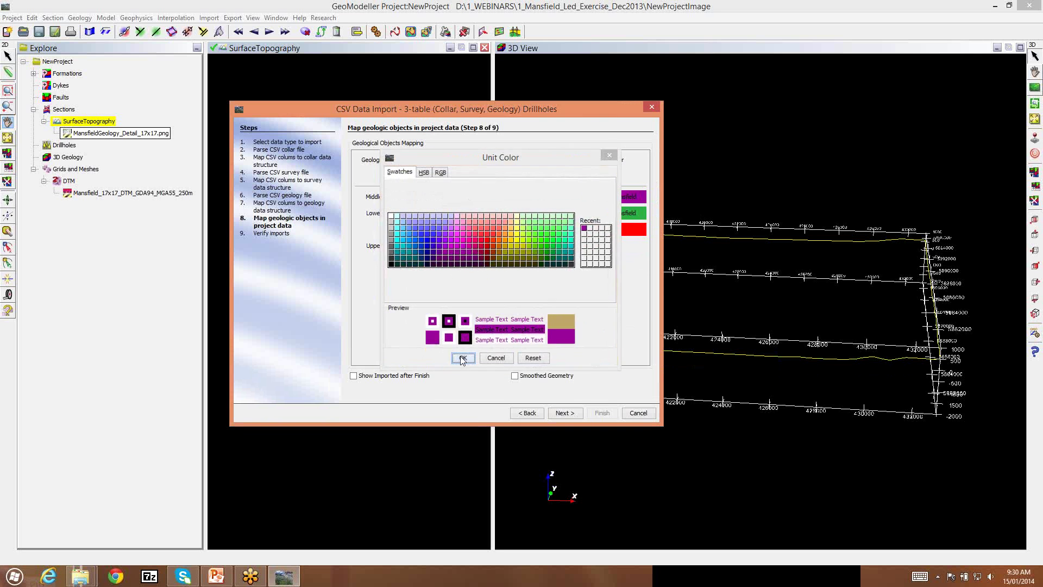
pyautogui.click(462, 358)
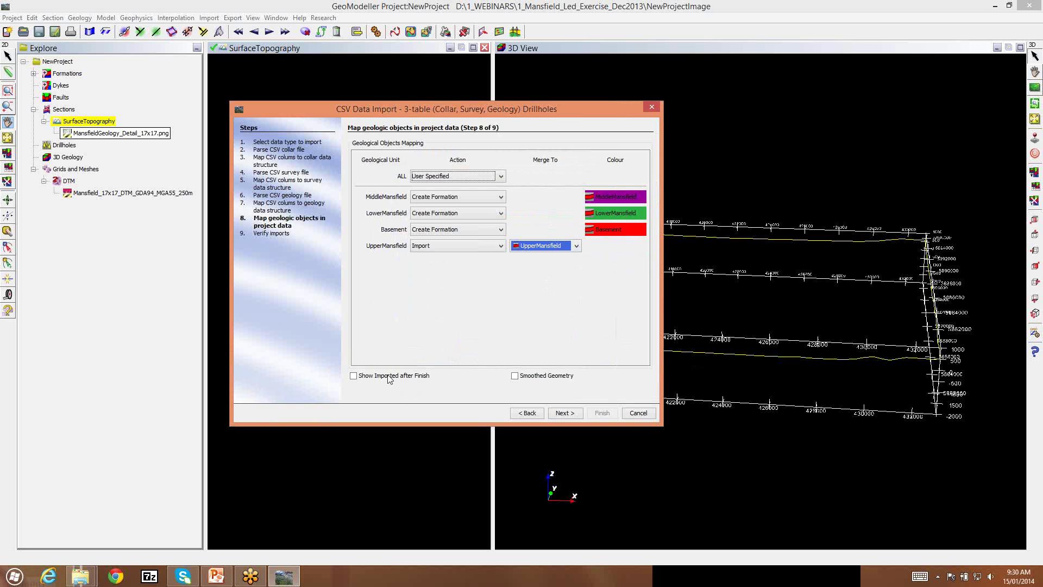
# Enable showing the imported data after finishing, complete the drillhole import and close the results report.
pyautogui.click(354, 376)
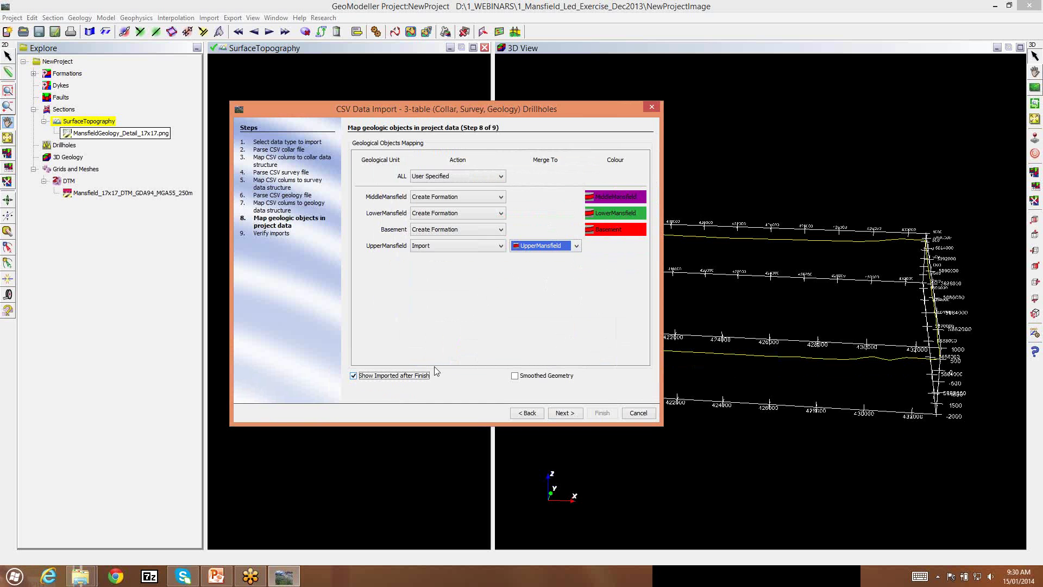
pyautogui.click(565, 413)
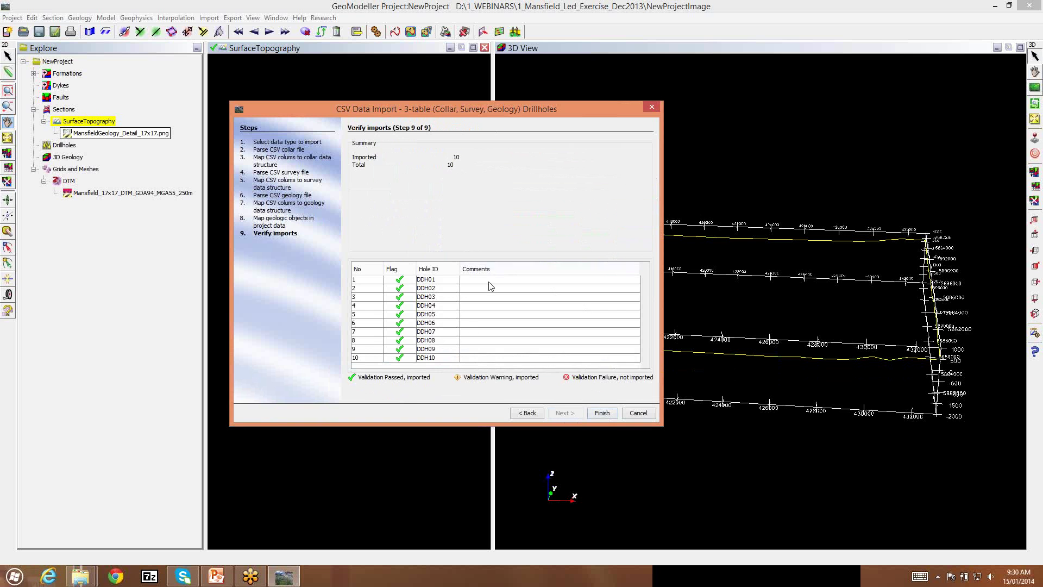
pyautogui.click(603, 413)
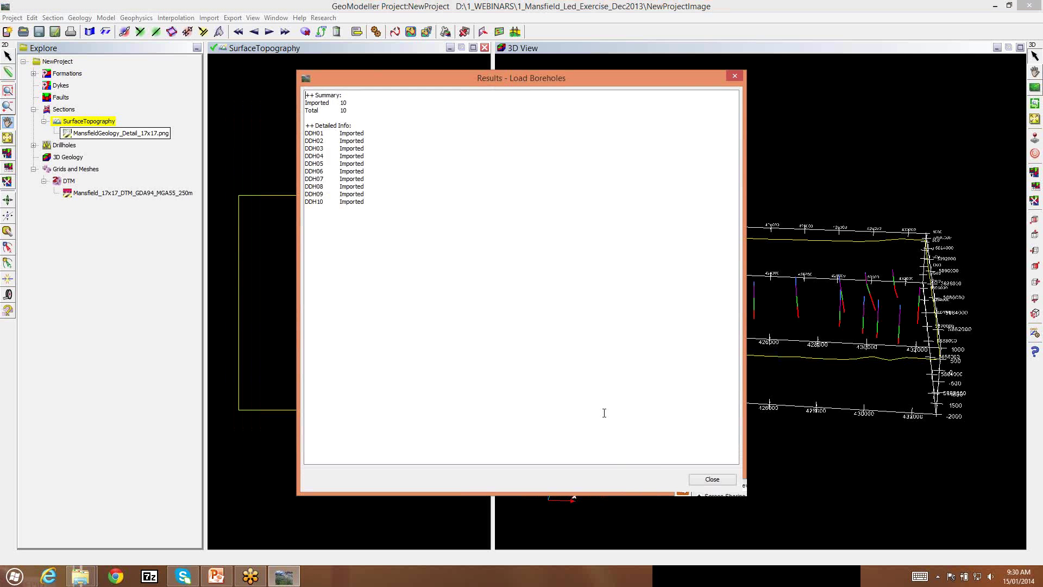
pyautogui.moveTo(652, 79); pyautogui.dragTo(546, 68)
pyautogui.click(605, 468)
# Examine the imported drillholes from several angles in 3D and the dips on the SurfaceTopography section.
pyautogui.moveTo(820, 382); pyautogui.dragTo(742, 323)
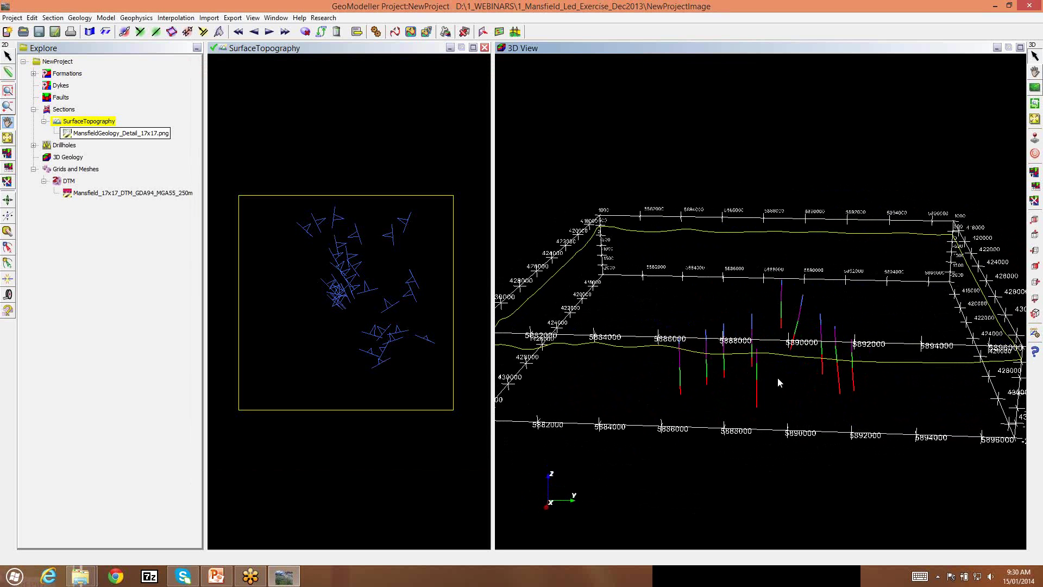
pyautogui.moveTo(778, 380); pyautogui.dragTo(748, 415)
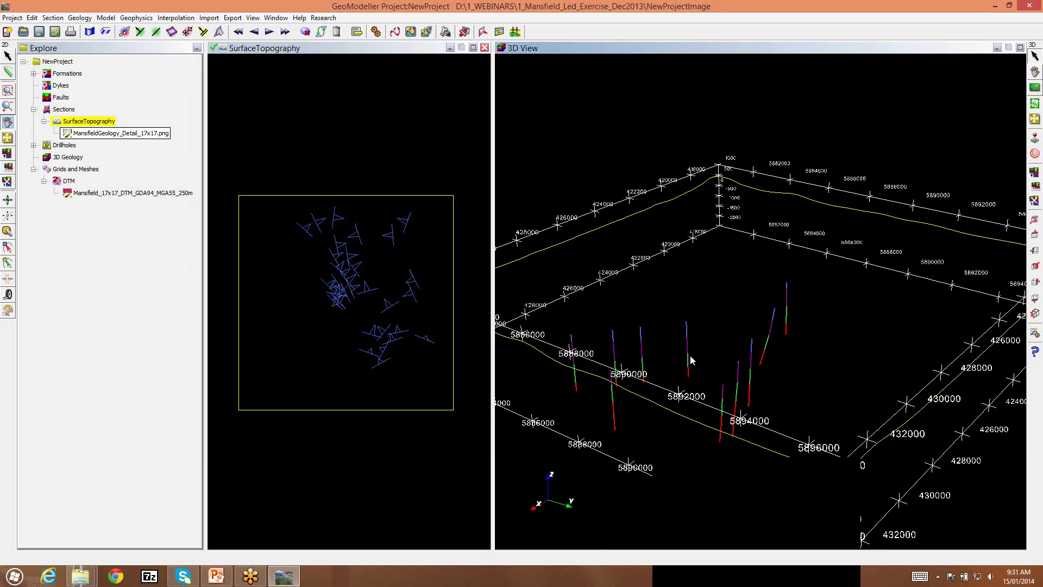
pyautogui.moveTo(686, 363); pyautogui.dragTo(661, 393, button='right')
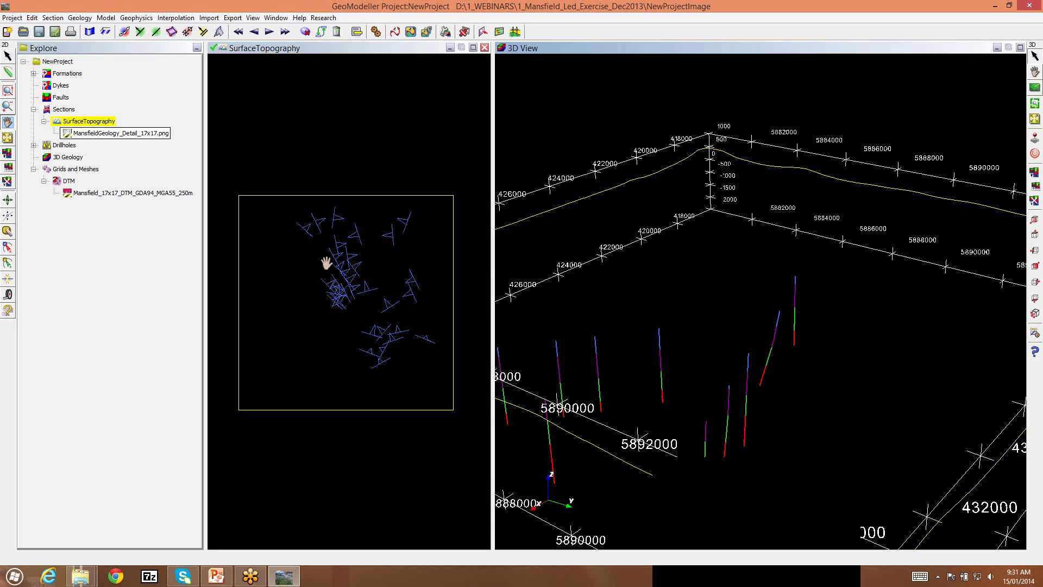
pyautogui.scroll(1, 336, 308)
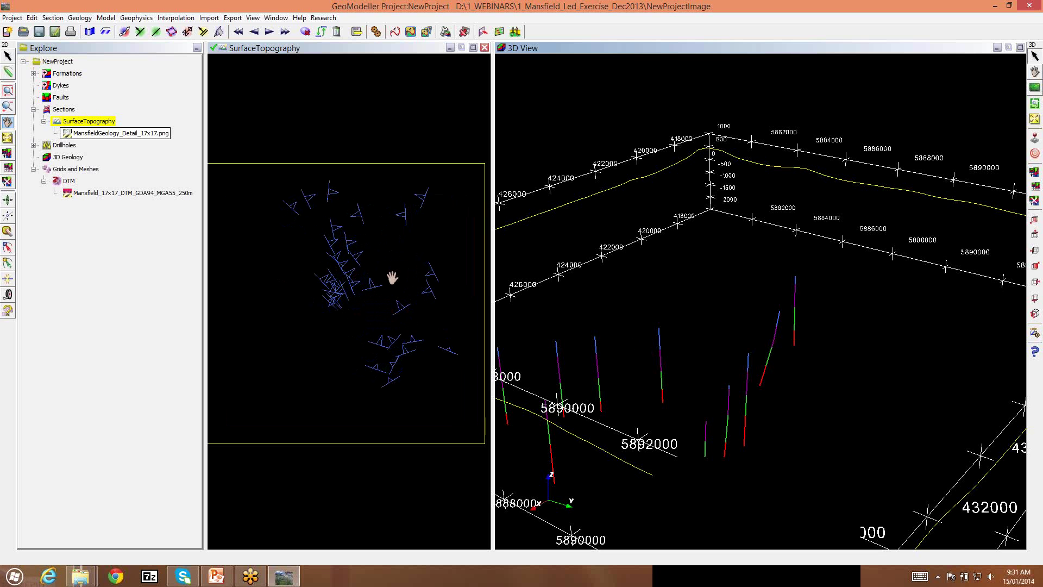
pyautogui.scroll(-1, 444, 336)
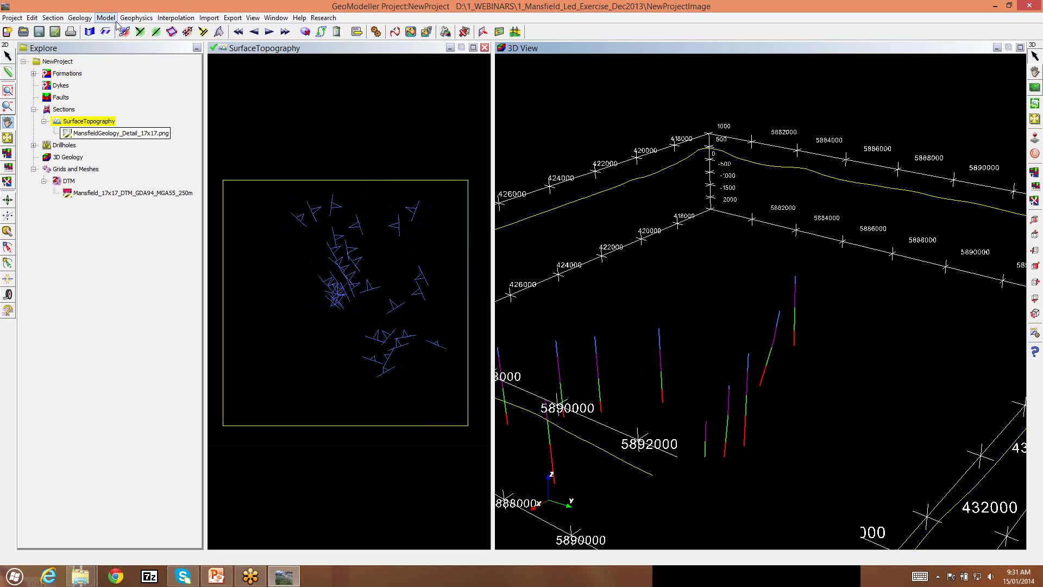
# Start creating the stratigraphic pile and set its reference to Bottom.
pyautogui.click(82, 19)
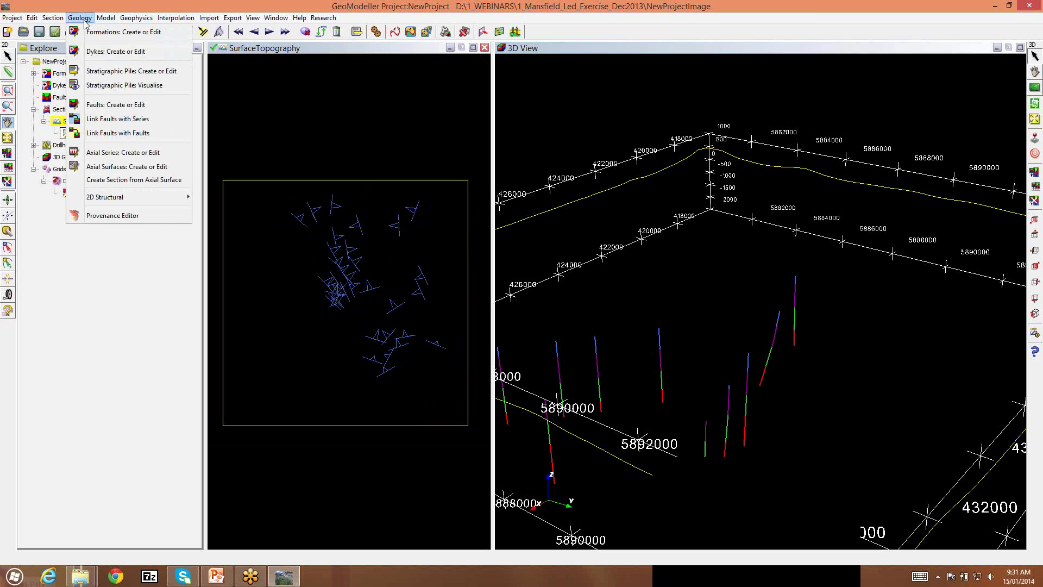
pyautogui.click(107, 72)
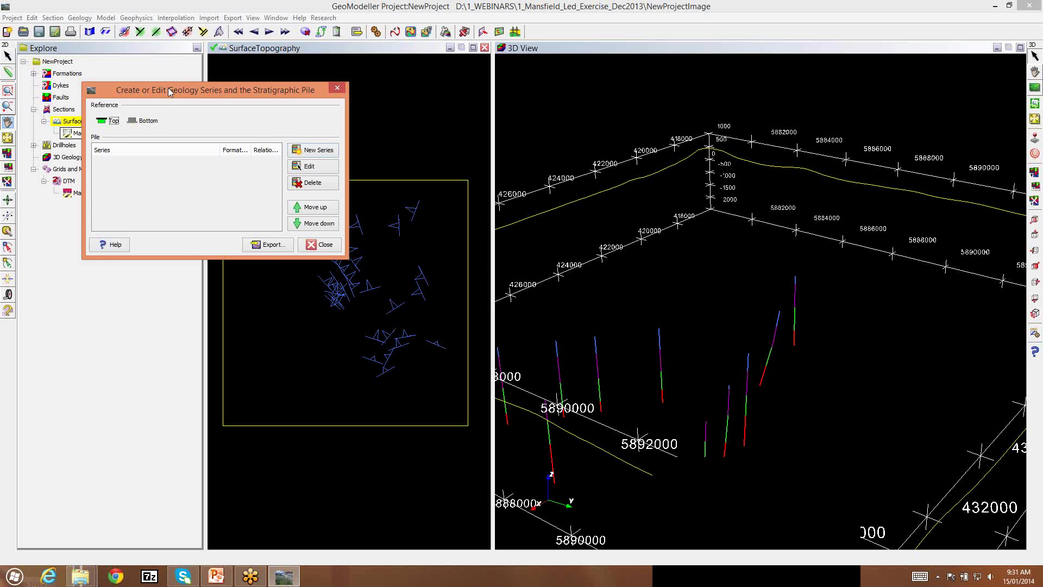
pyautogui.moveTo(168, 87); pyautogui.dragTo(201, 110)
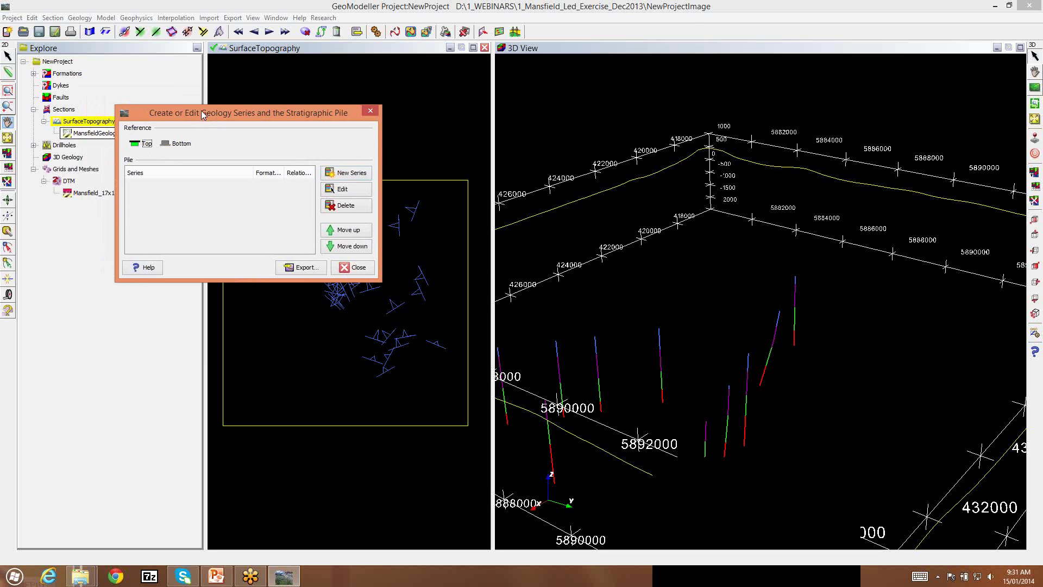
pyautogui.click(168, 146)
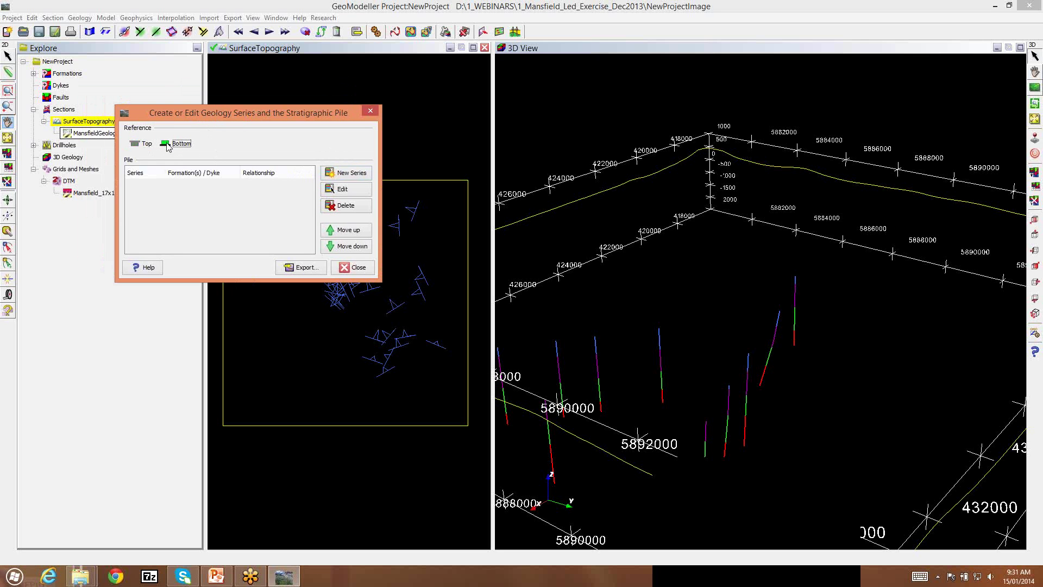
# Create a geology series and add MiddleMansfield and LowerMansfield below UpperMansfield in it, checking the formation order.
pyautogui.click(351, 173)
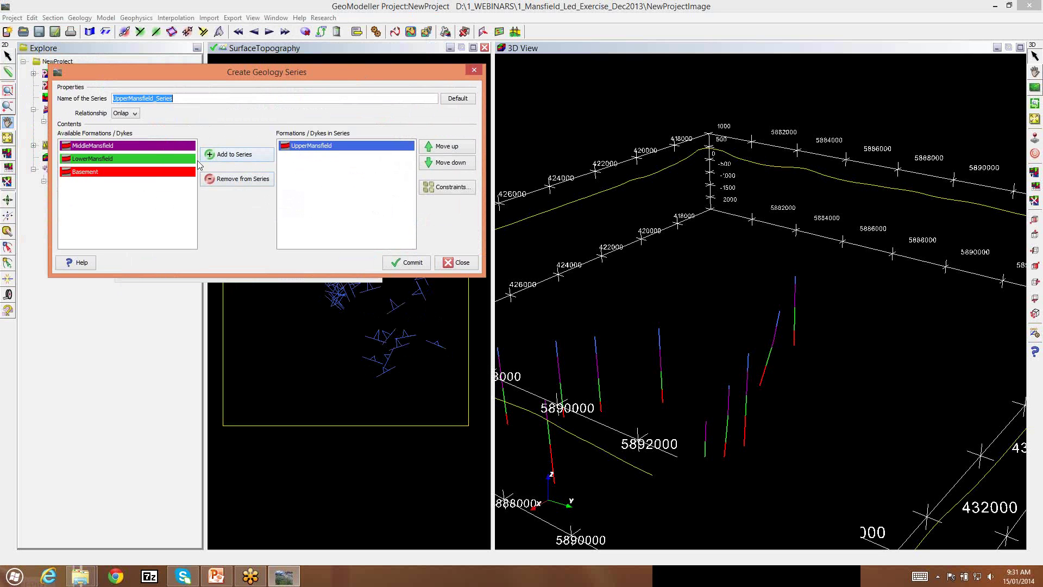
pyautogui.click(168, 146)
pyautogui.click(231, 157)
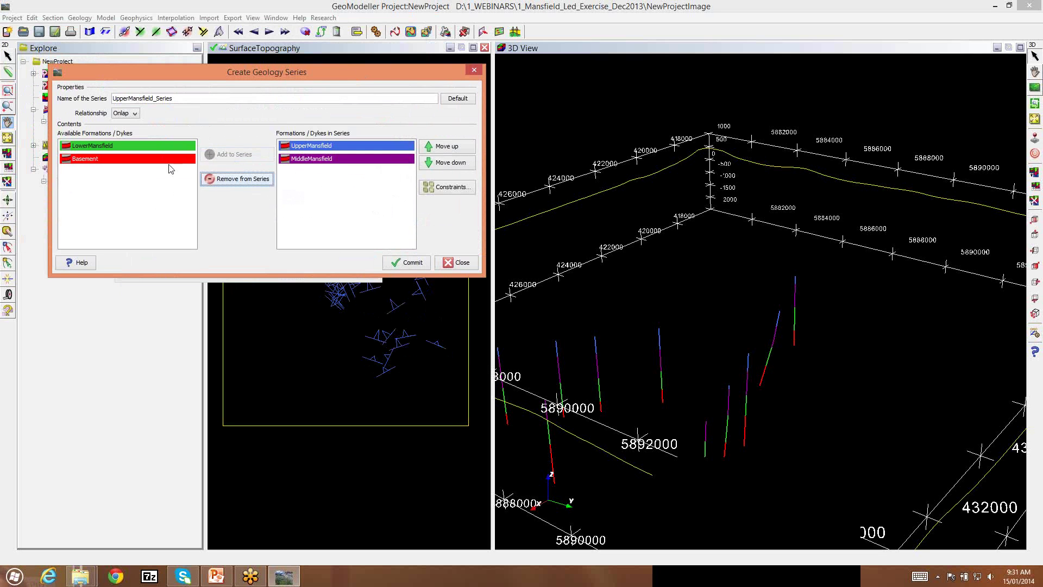
pyautogui.click(161, 147)
pyautogui.click(231, 155)
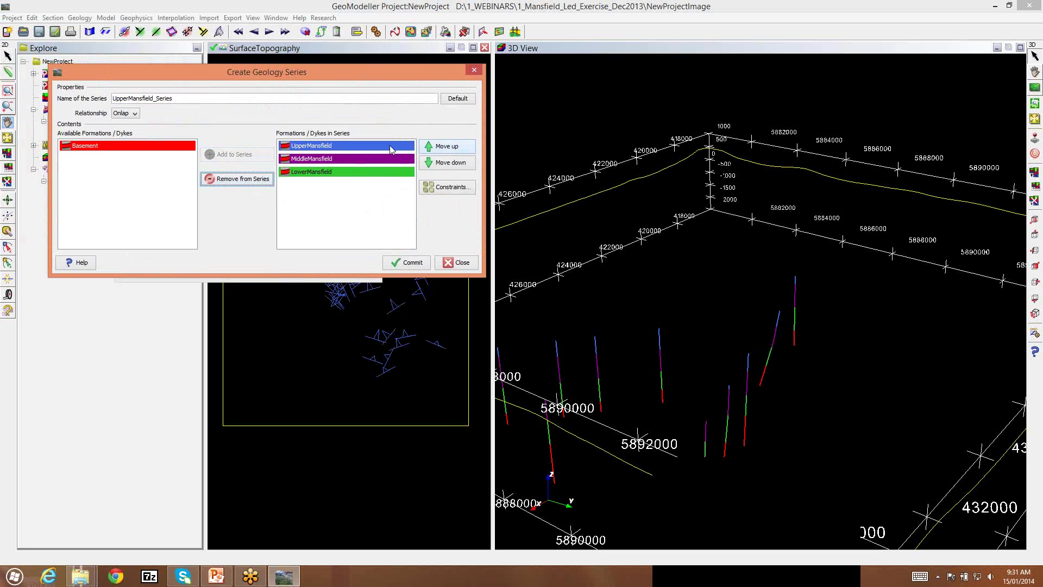
pyautogui.click(388, 148)
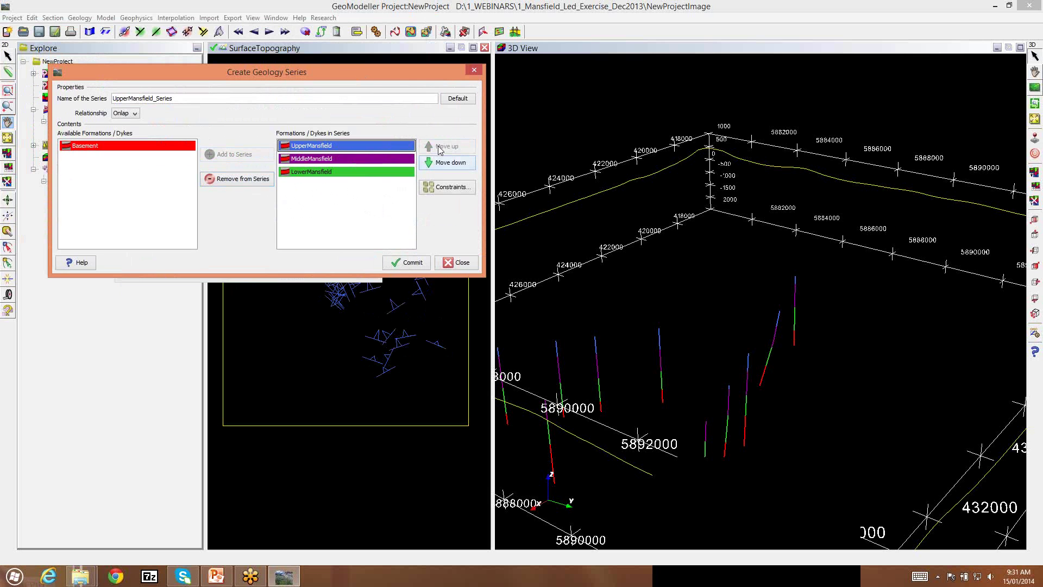
pyautogui.click(379, 160)
pyautogui.click(374, 173)
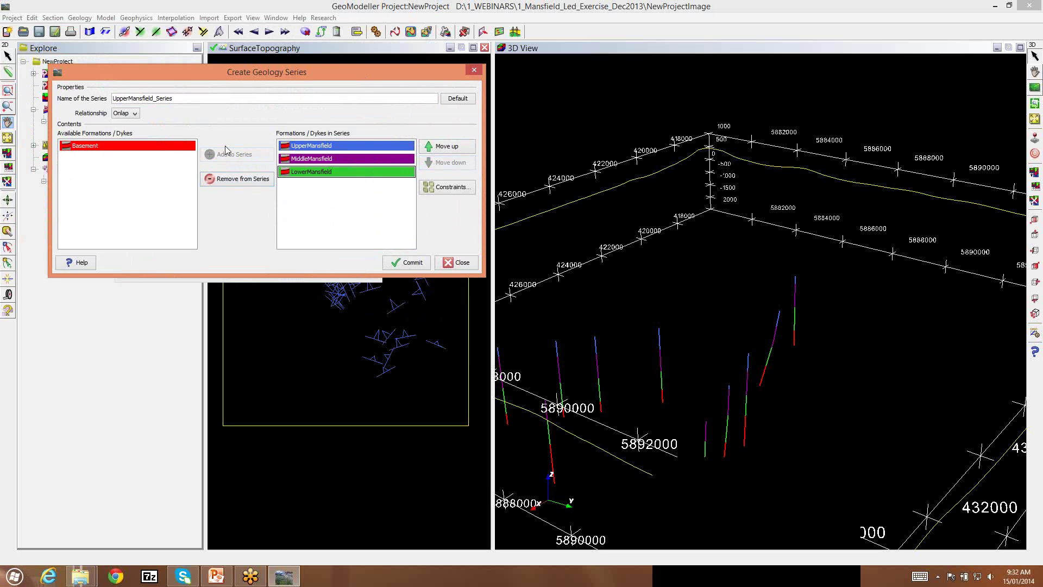
# Keep the new series' relationship as Onlap, rename it Mansfield_series and commit it.
pyautogui.click(135, 115)
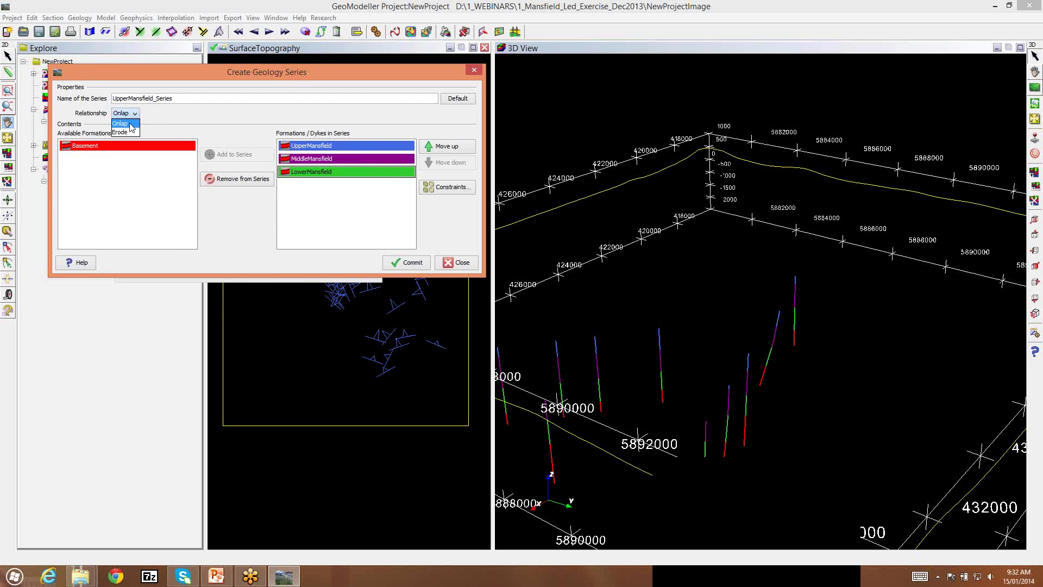
pyautogui.click(130, 125)
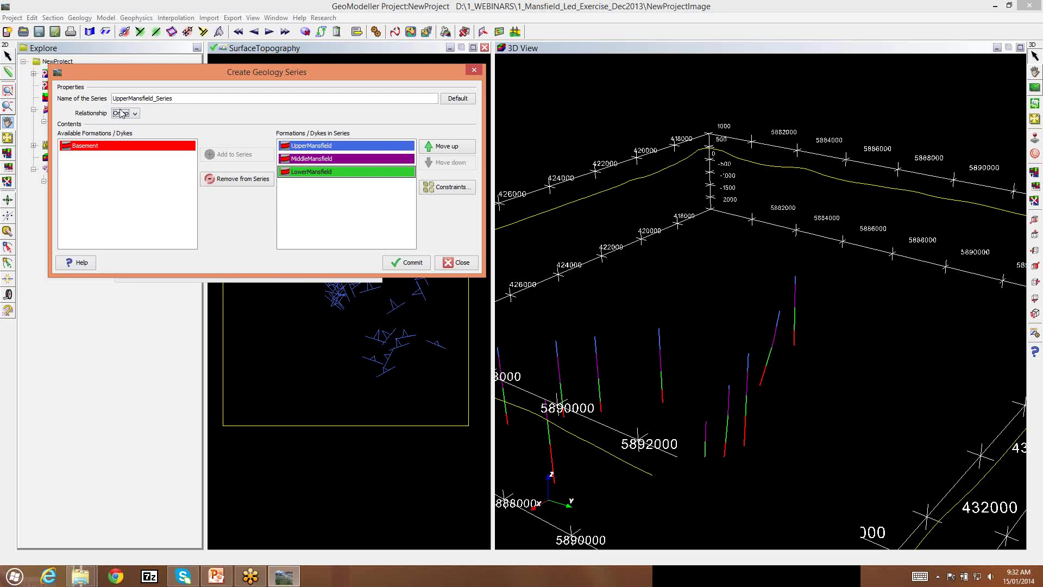
pyautogui.doubleClick(142, 101)
pyautogui.click(128, 99)
pyautogui.press('BackSpace')
pyautogui.press('BackSpace')
pyautogui.press('BackSpace')
pyautogui.press('BackSpace')
pyautogui.press('BackSpace')
pyautogui.press('BackSpace')
pyautogui.press('BackSpace')
pyautogui.press('BackSpace')
pyautogui.press('BackSpace')
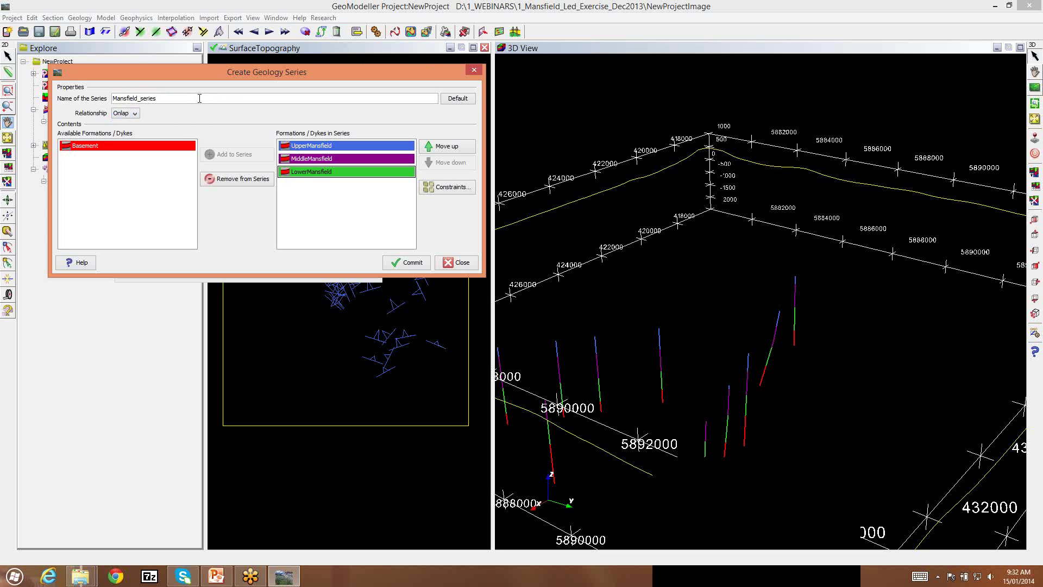
pyautogui.click(415, 263)
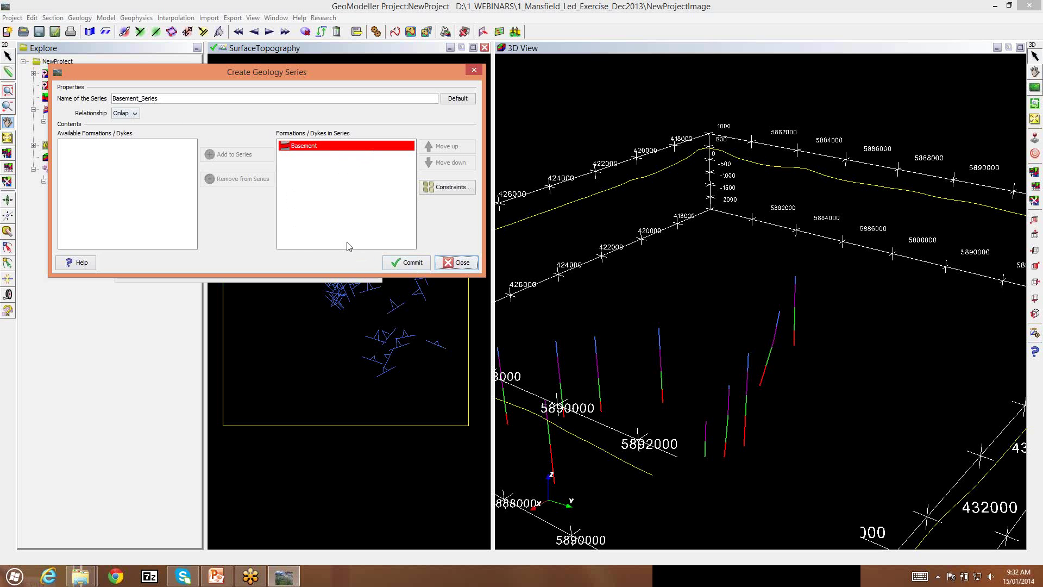
# Commit Basement_Series with the Basement formation, then close the series and stratigraphic pile editors.
pyautogui.click(409, 266)
pyautogui.click(459, 263)
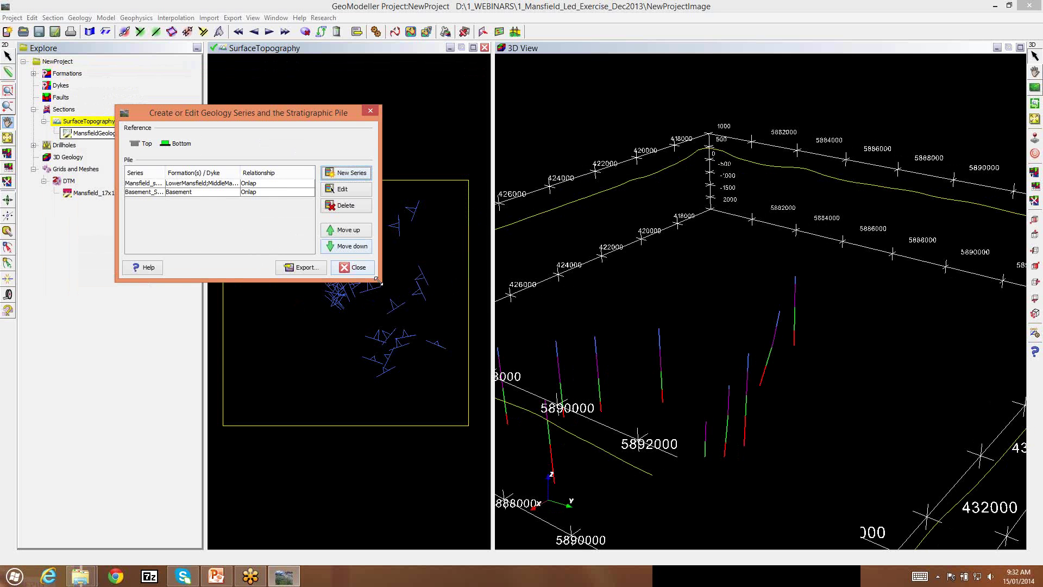
pyautogui.moveTo(427, 283); pyautogui.dragTo(535, 286)
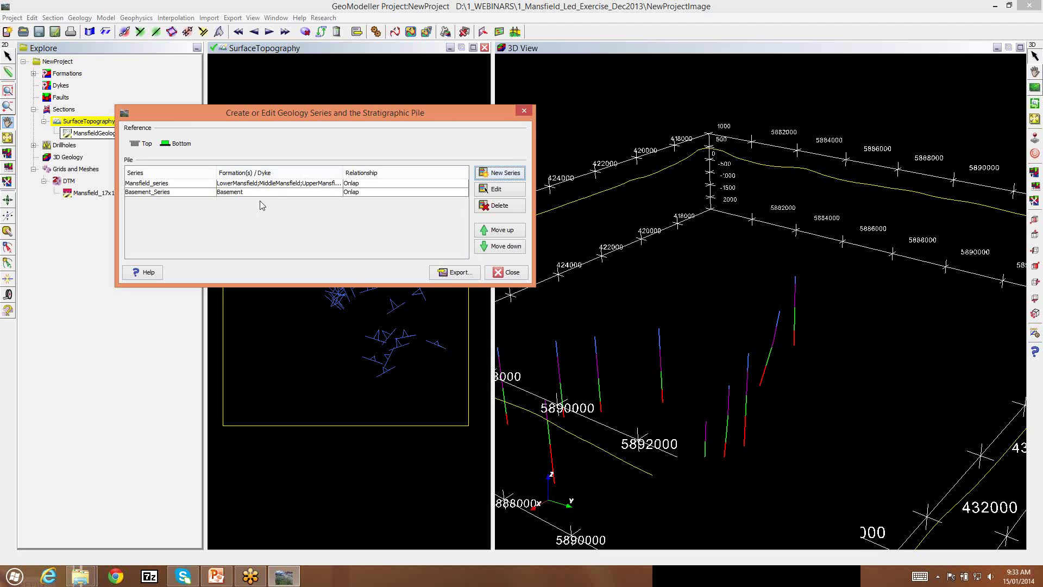
pyautogui.click(508, 272)
# Visualise the stratigraphic pile to check its series and formations, then save the project.
pyautogui.click(79, 17)
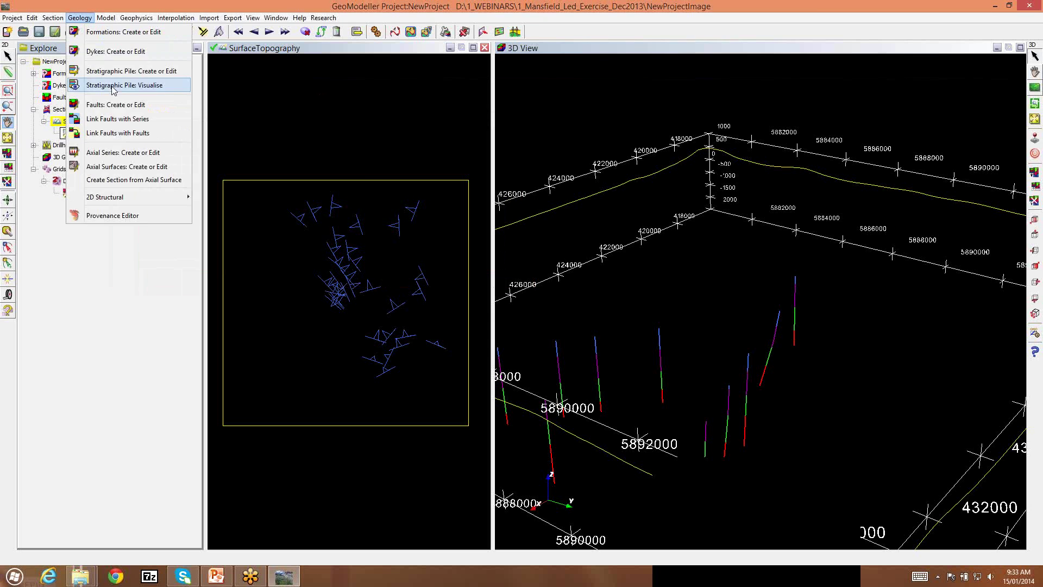
pyautogui.click(112, 86)
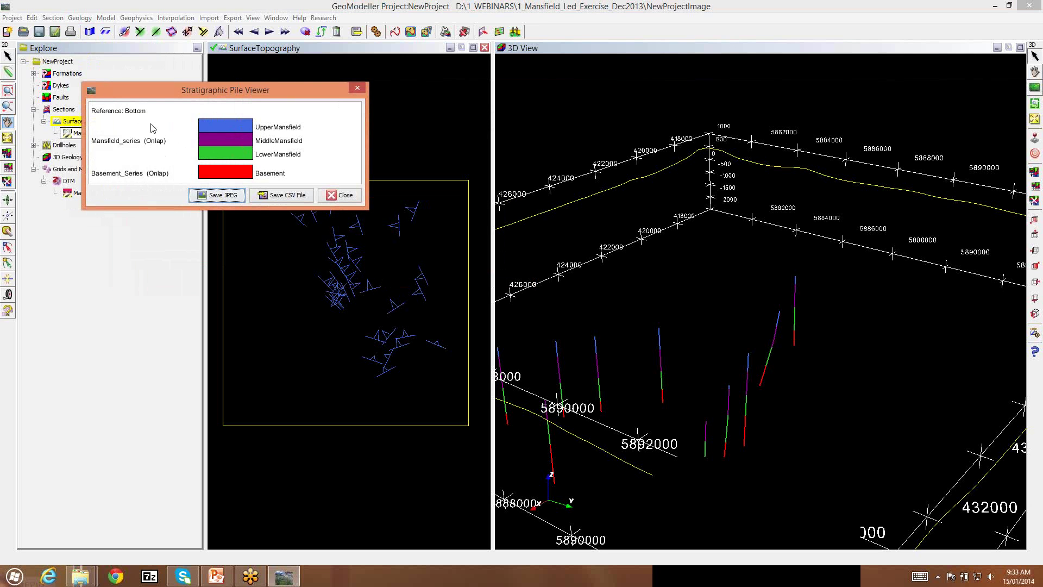
pyautogui.click(344, 195)
pyautogui.click(12, 18)
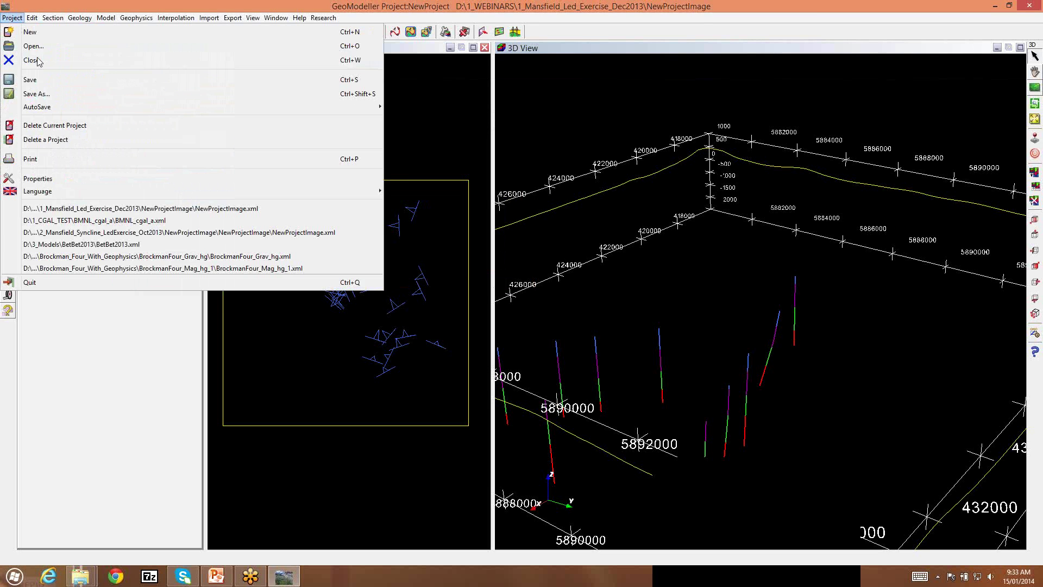
pyautogui.click(42, 80)
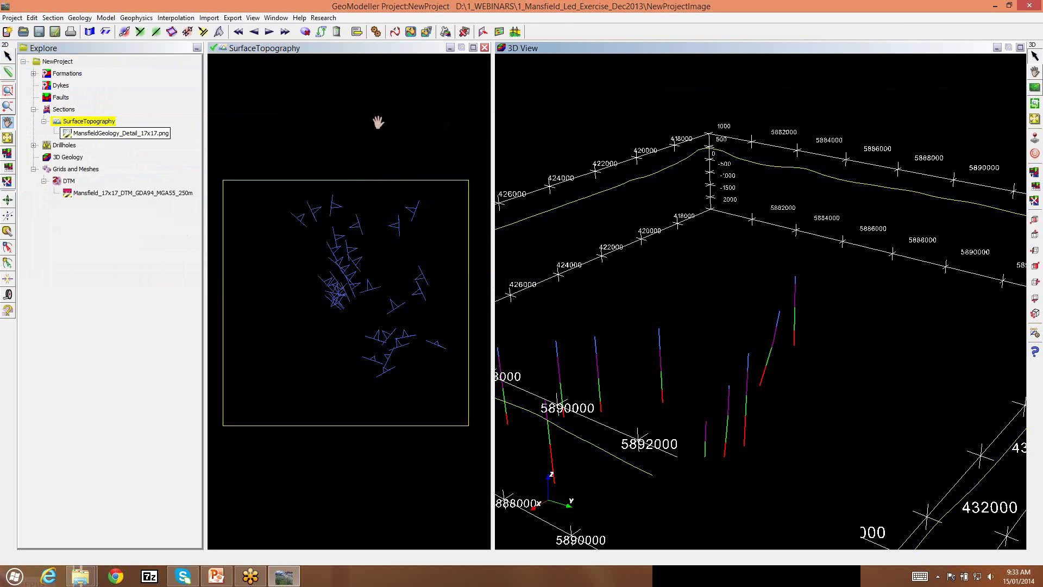
# Compute the model by interpolating Mansfield_series with the SurfaceTopography section and all drillholes taken into account.
pyautogui.click(376, 32)
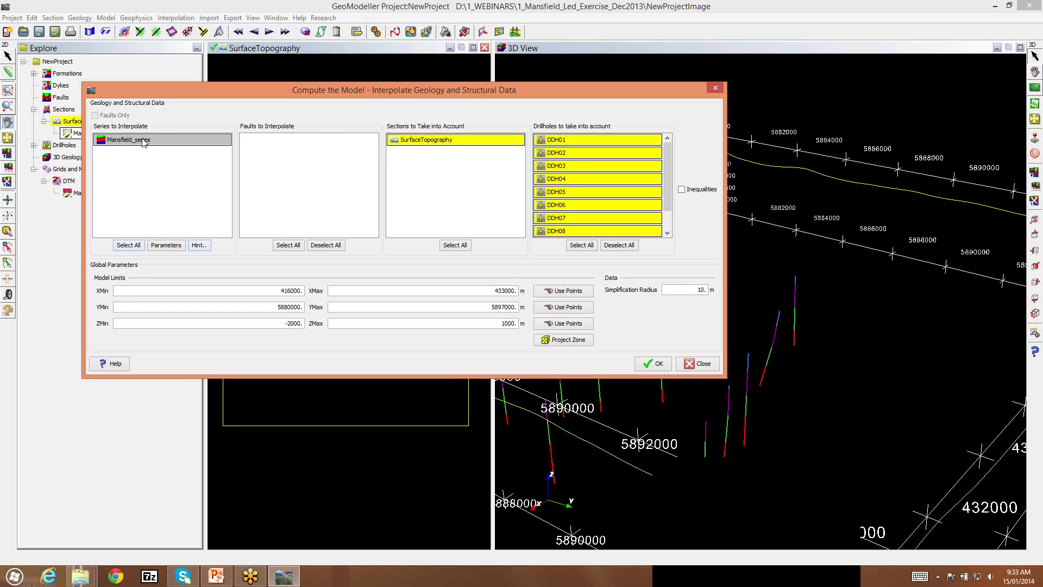
pyautogui.click(133, 246)
pyautogui.click(454, 247)
pyautogui.click(590, 248)
pyautogui.click(654, 364)
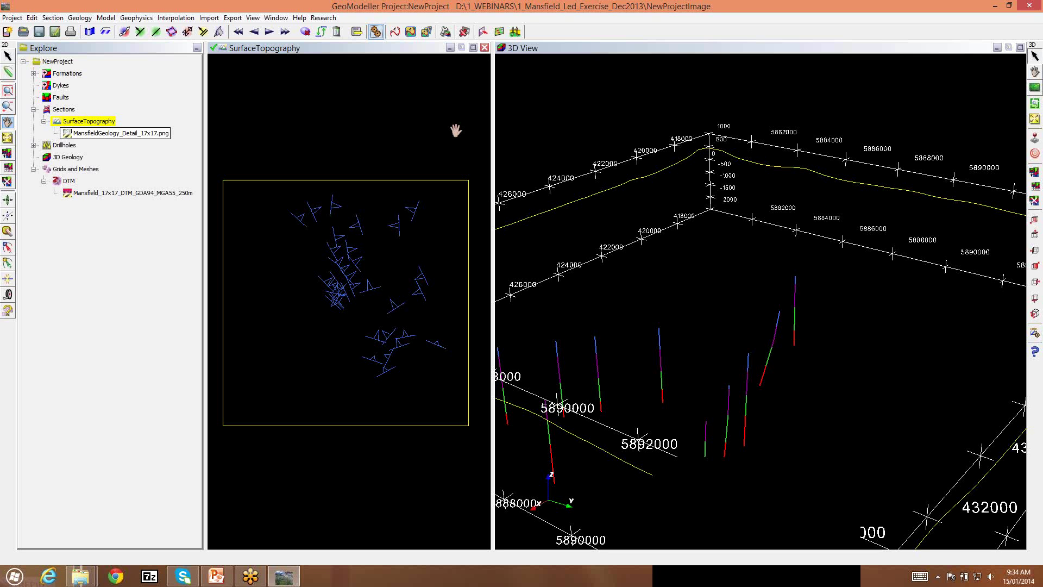
# Plot the UpperMansfield, MiddleMansfield and LowerMansfield model lines on the SurfaceTopography section and widen that view.
pyautogui.click(395, 33)
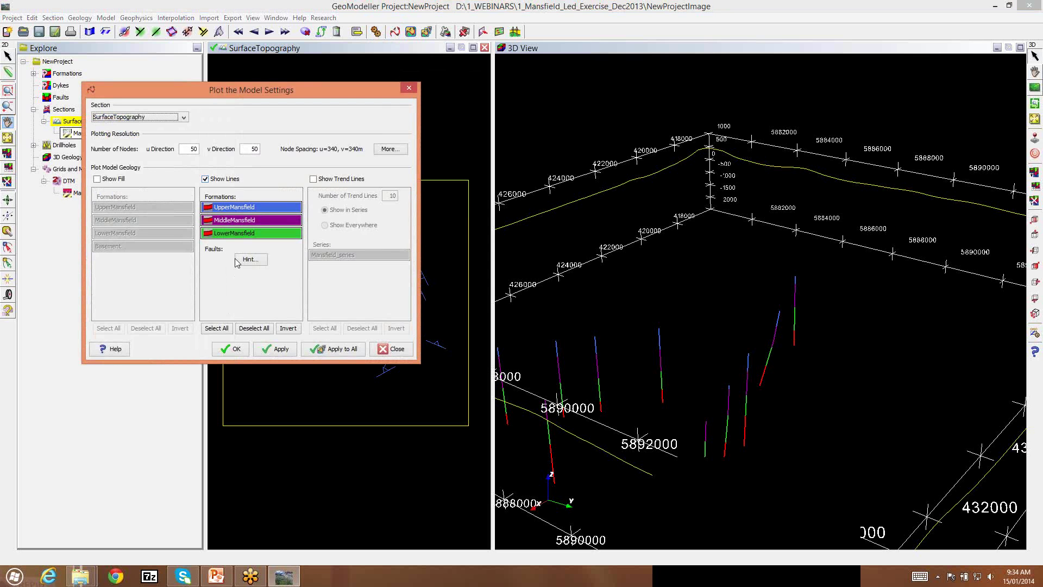
pyautogui.click(237, 350)
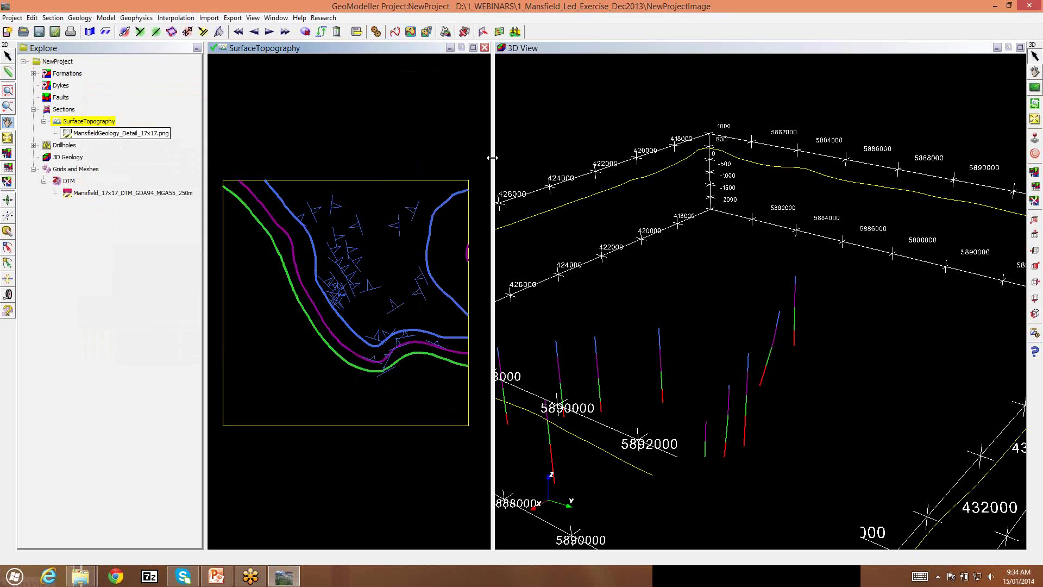
pyautogui.moveTo(504, 153); pyautogui.dragTo(609, 146)
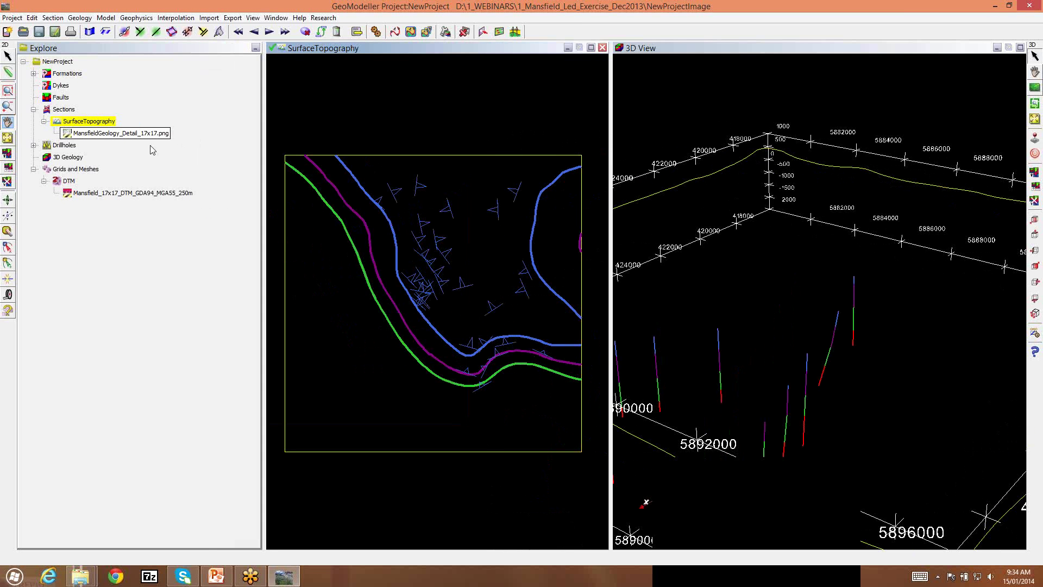
# Open drillhole DDH01 for editing from the 3D view and compare its geological log with the computed model.
pyautogui.click(8, 57)
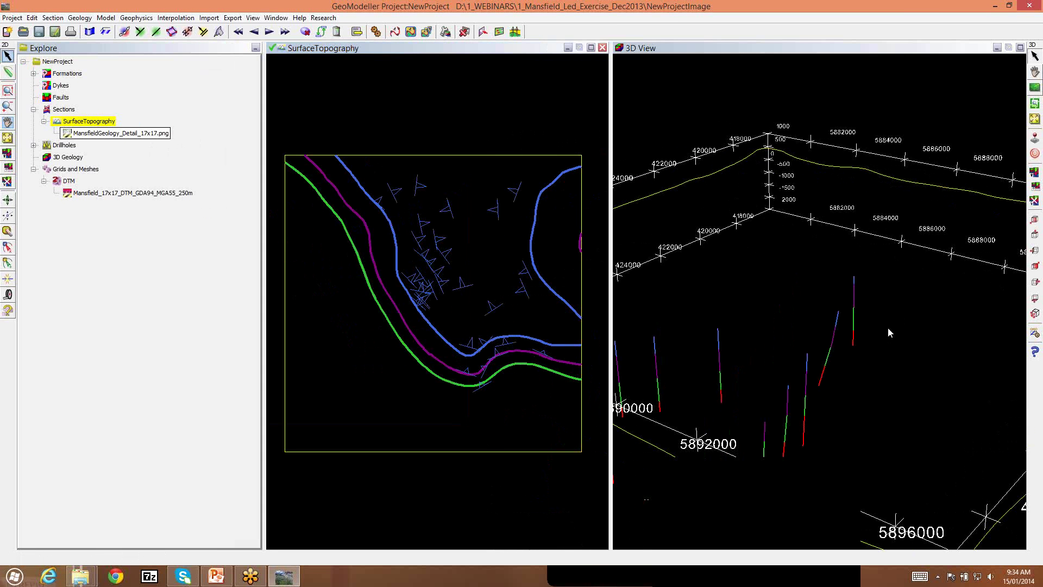
pyautogui.click(770, 102)
pyautogui.moveTo(927, 235); pyautogui.dragTo(881, 264)
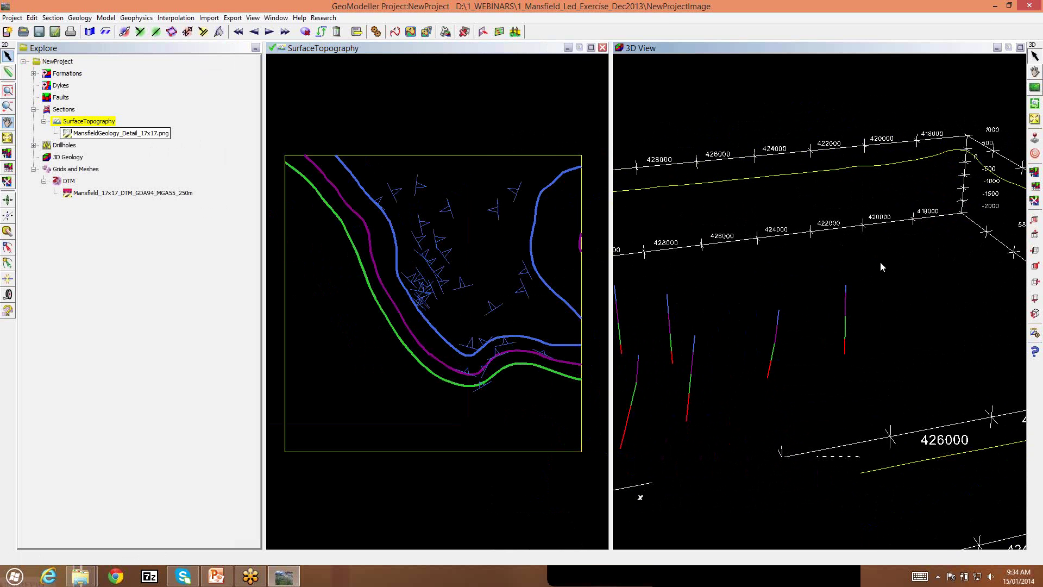
pyautogui.click(845, 311)
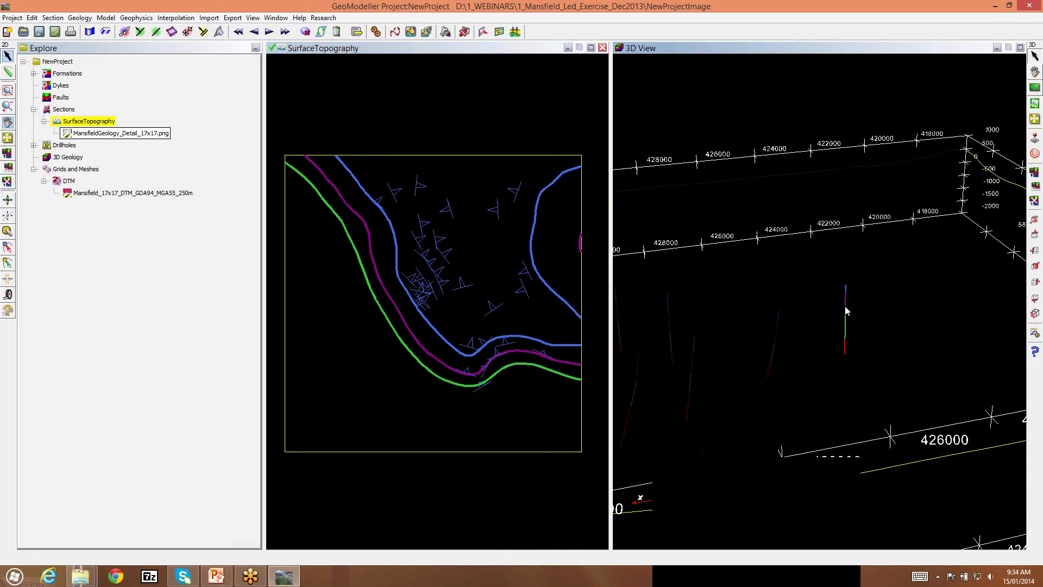
pyautogui.rightClick(845, 306)
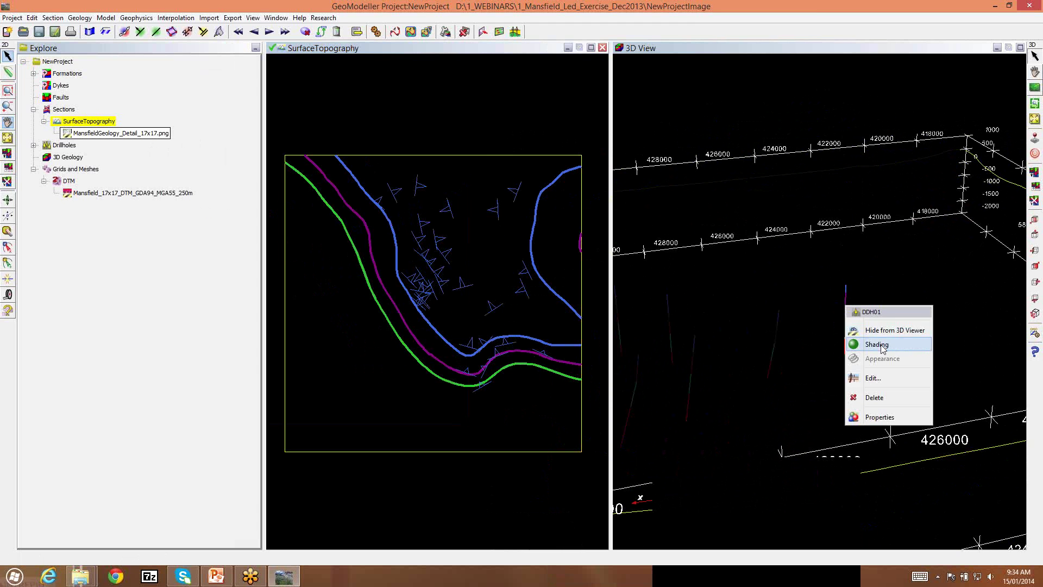
pyautogui.click(873, 378)
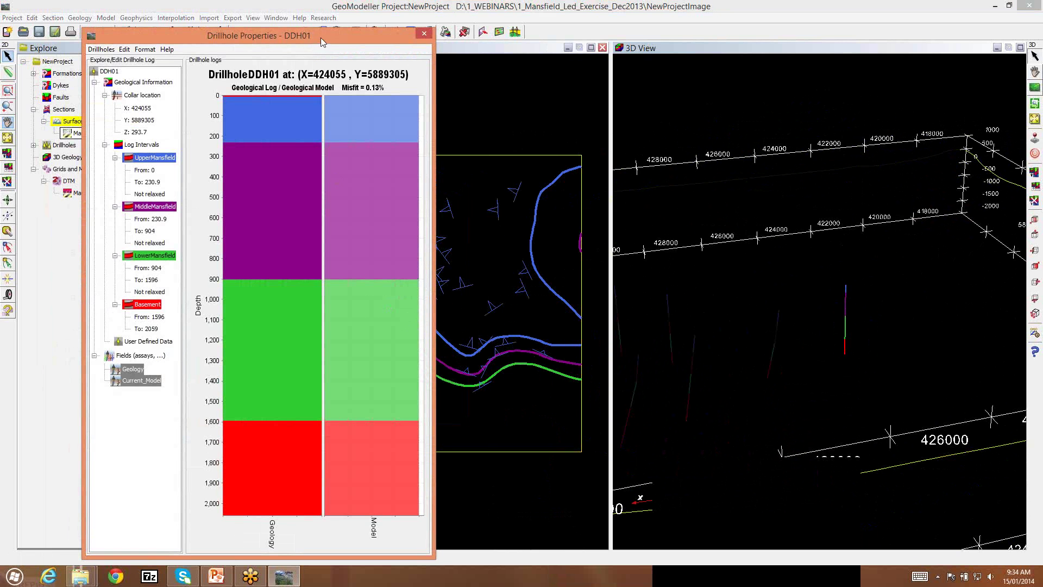
pyautogui.moveTo(321, 37); pyautogui.dragTo(356, 39)
pyautogui.moveTo(361, 38); pyautogui.dragTo(375, 37)
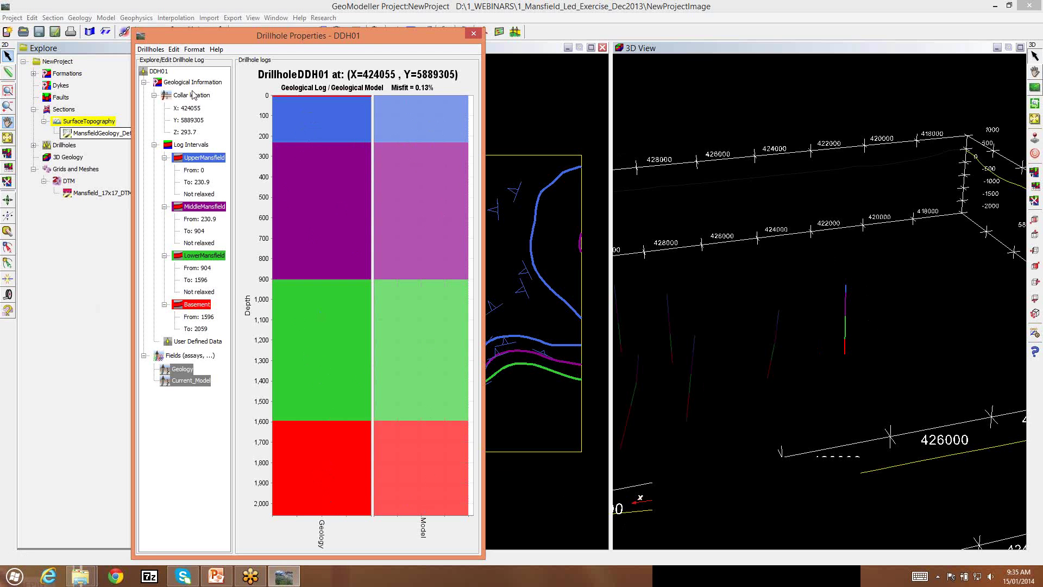
# Try reassigning the uppermost log interval of drillhole DDH01 to MiddleMansfield and to UpperMansfield.
pyautogui.click(204, 158)
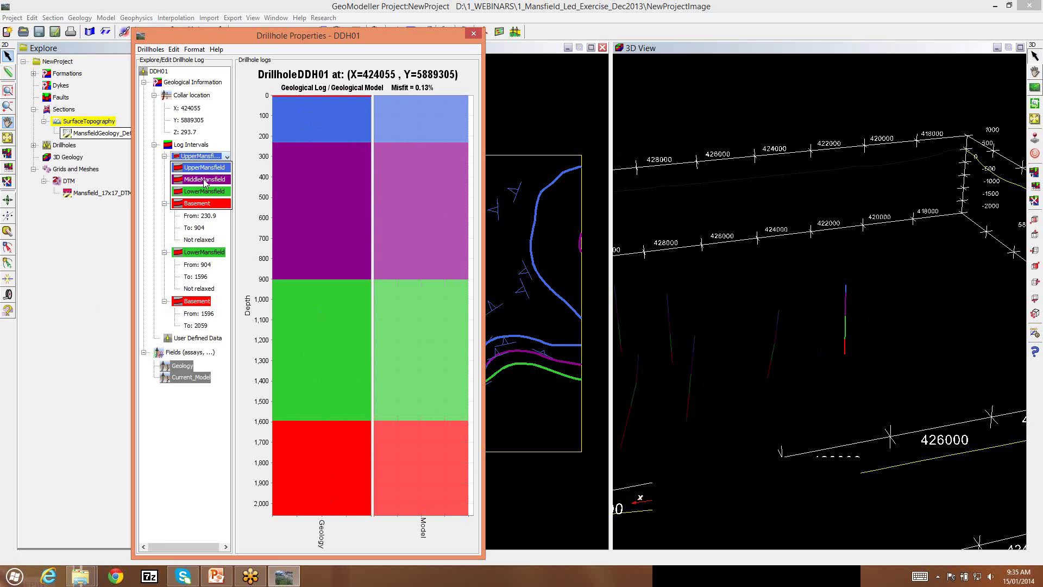
pyautogui.click(205, 180)
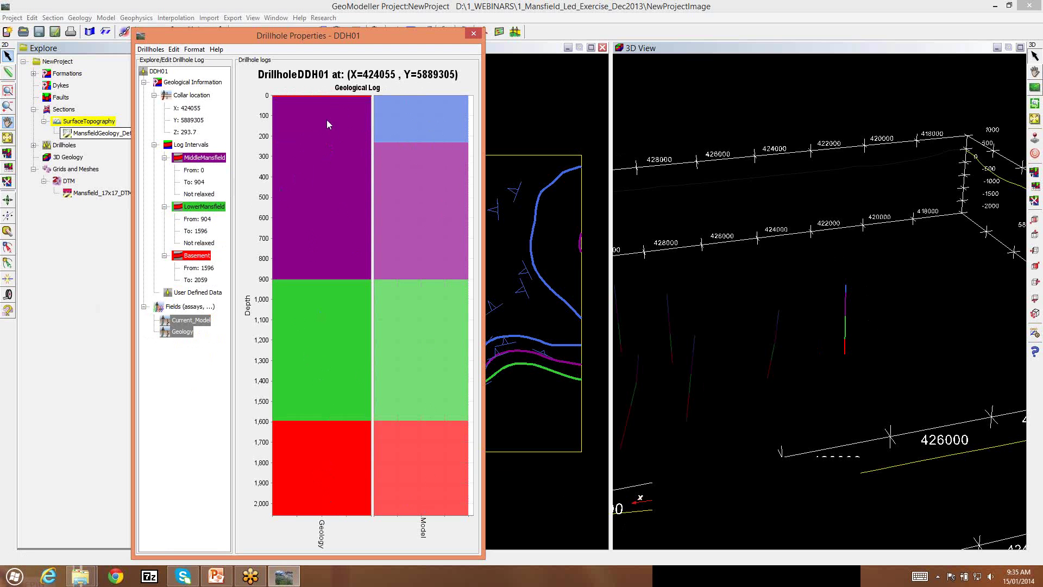
pyautogui.click(218, 161)
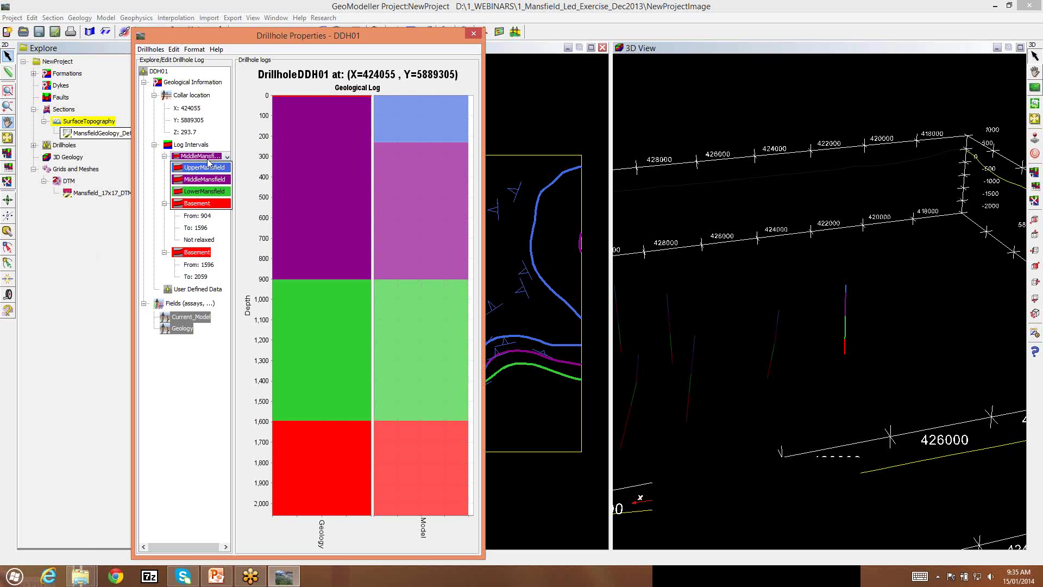
pyautogui.click(212, 168)
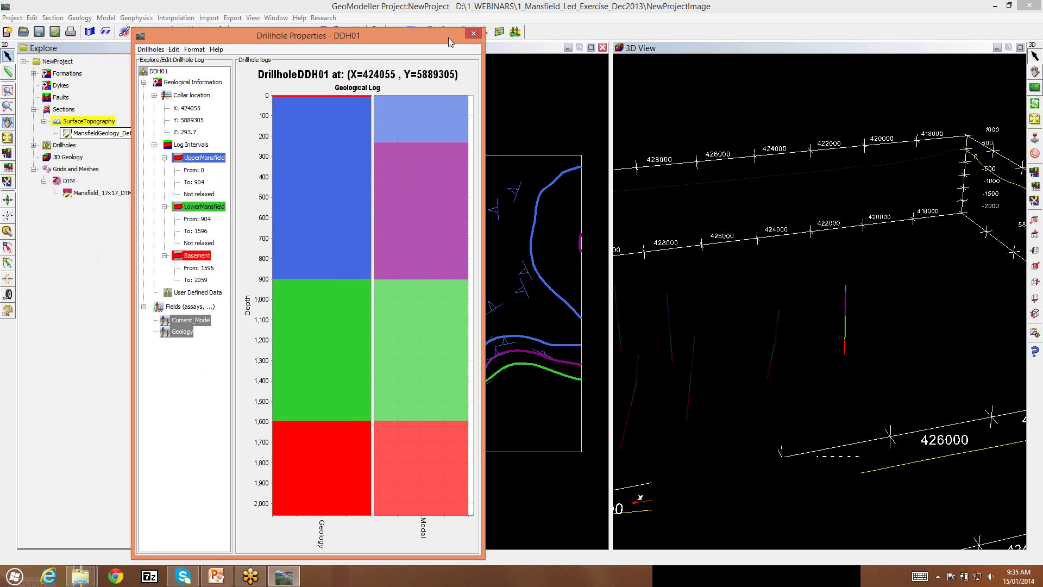
# Set the LowerMansfield interval of DDH01 to relaxed and close the drillhole properties without saving.
pyautogui.click(152, 49)
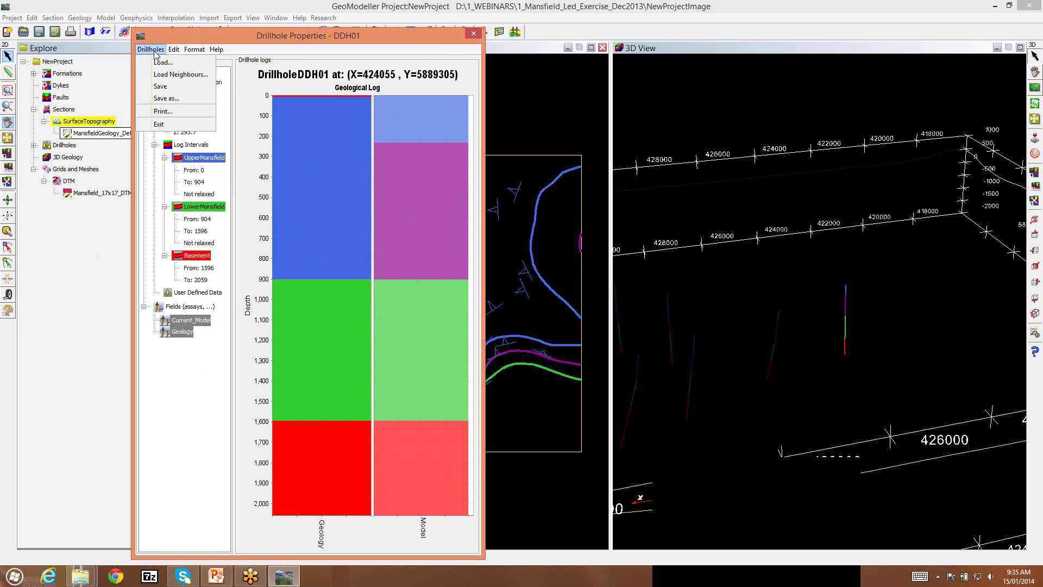
pyautogui.click(190, 37)
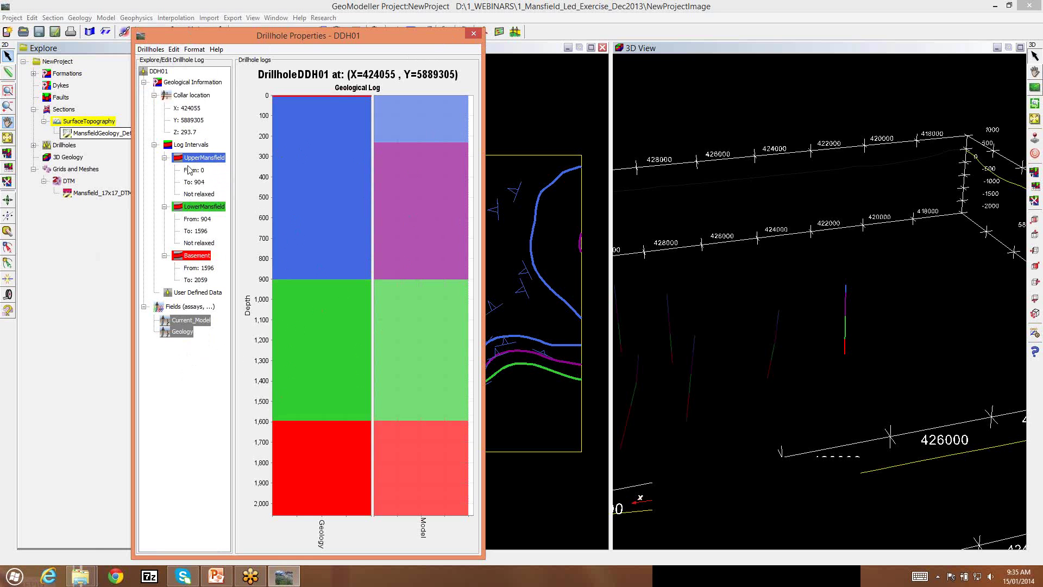
pyautogui.doubleClick(204, 244)
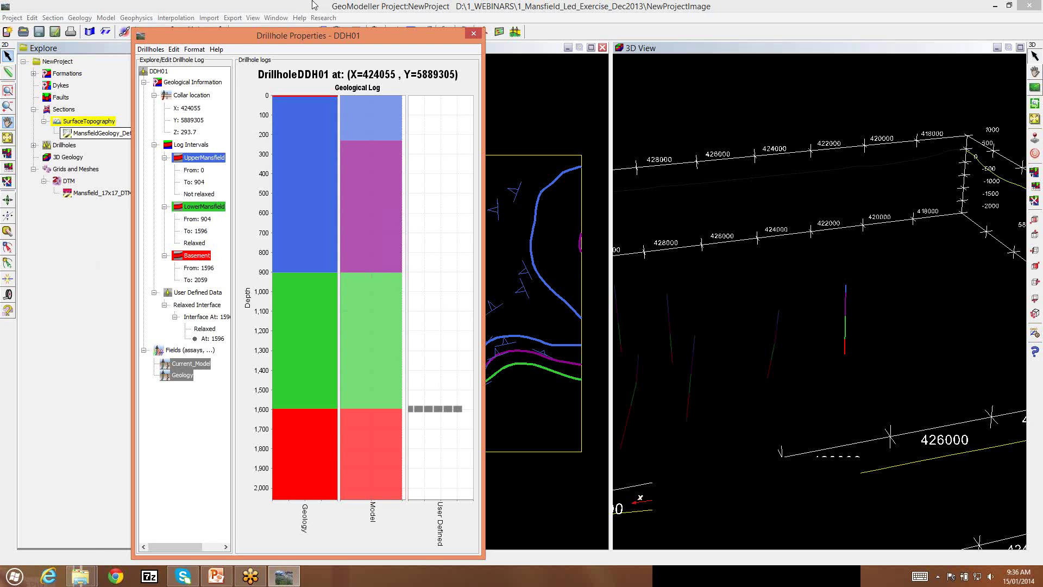
pyautogui.click(473, 35)
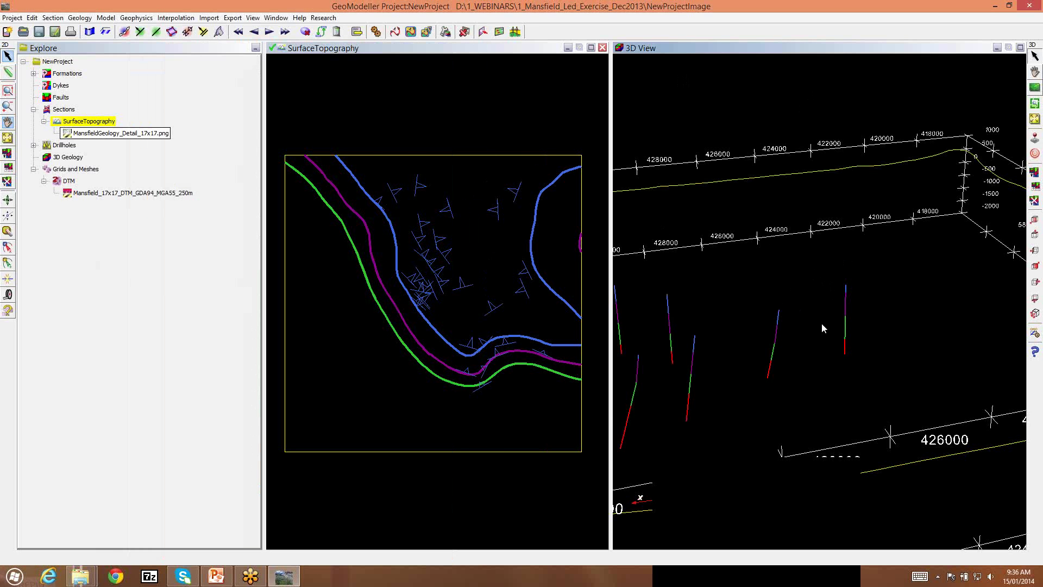
# Draw a trace about 15,769 m long across the SurfaceTopography map and create the vertical section SectionName from it, with Z limits -2000 to 1000 m.
pyautogui.moveTo(821, 323)
pyautogui.mouseDown()
pyautogui.moveTo(855, 317)
pyautogui.moveTo(856, 300)
pyautogui.moveTo(840, 319)
pyautogui.mouseUp()
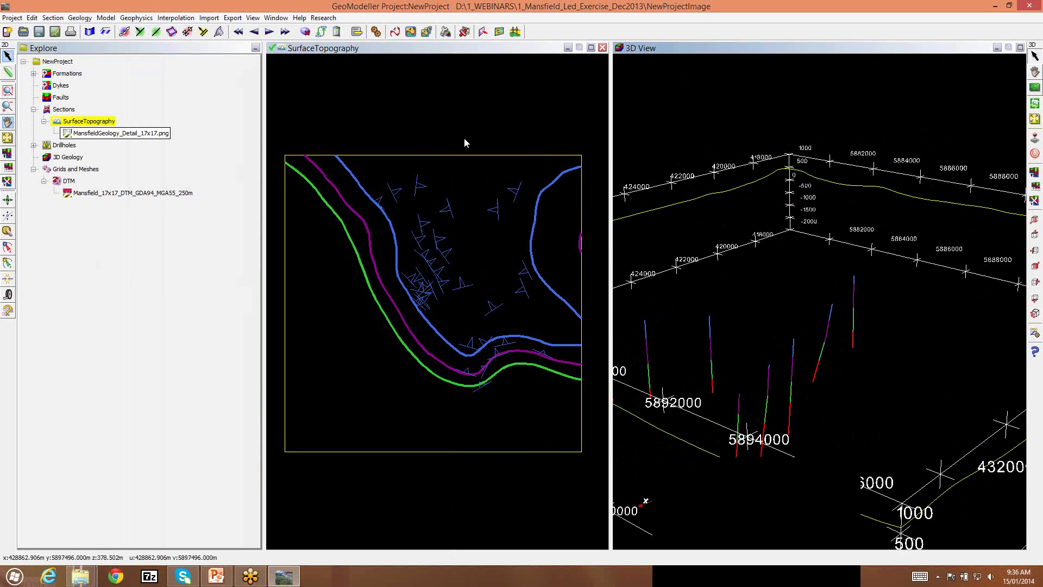
pyautogui.moveTo(263, 103); pyautogui.dragTo(183, 98)
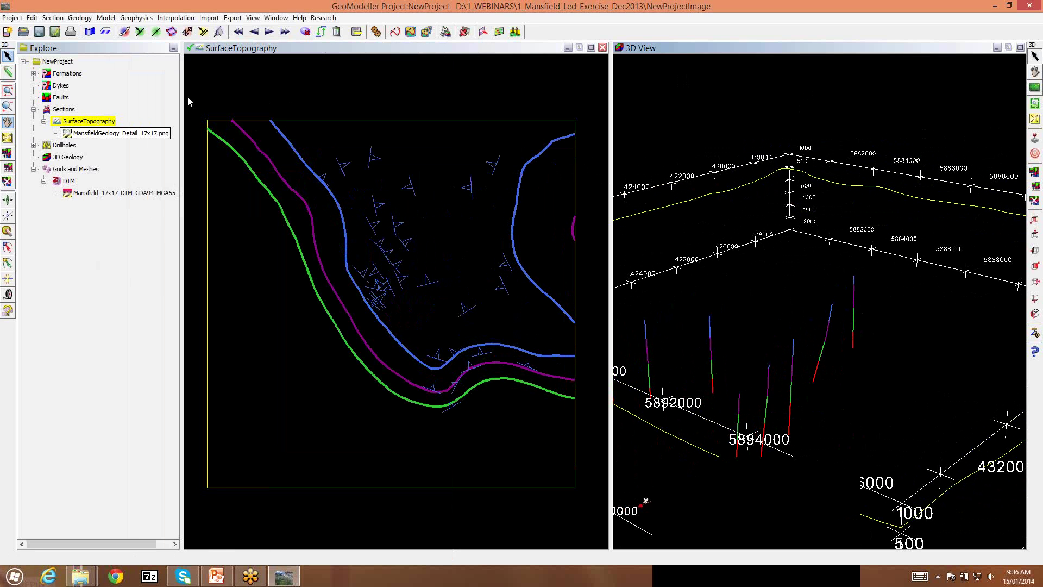
pyautogui.click(8, 73)
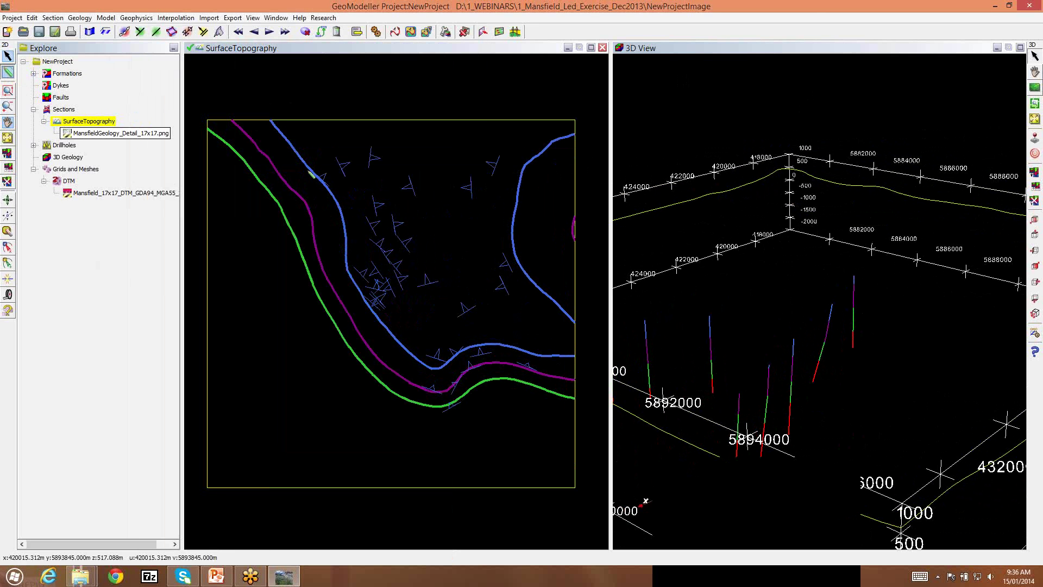
pyautogui.moveTo(229, 246)
pyautogui.mouseDown()
pyautogui.moveTo(540, 205)
pyautogui.moveTo(563, 185)
pyautogui.mouseUp()
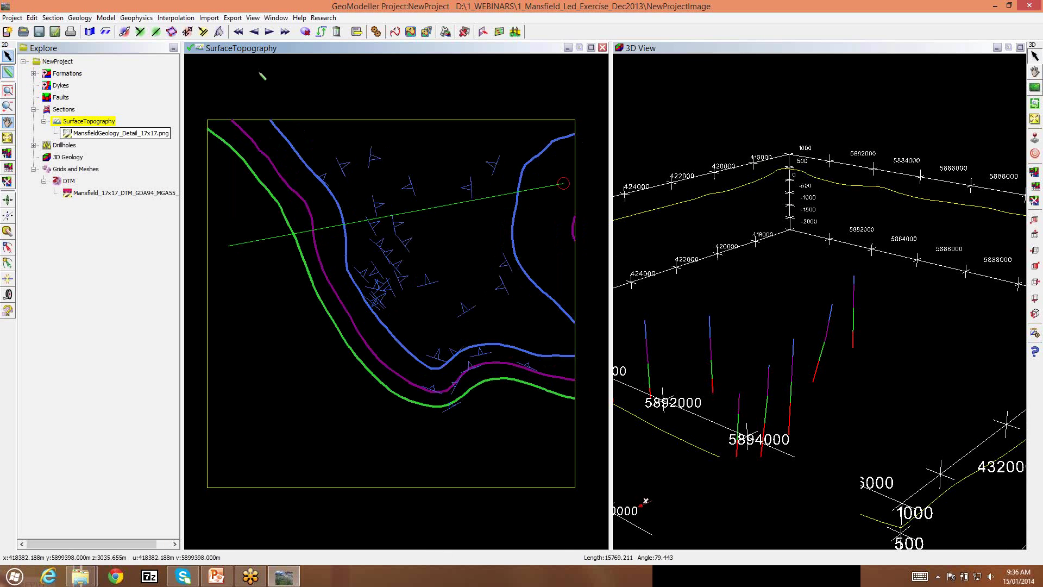
pyautogui.click(90, 32)
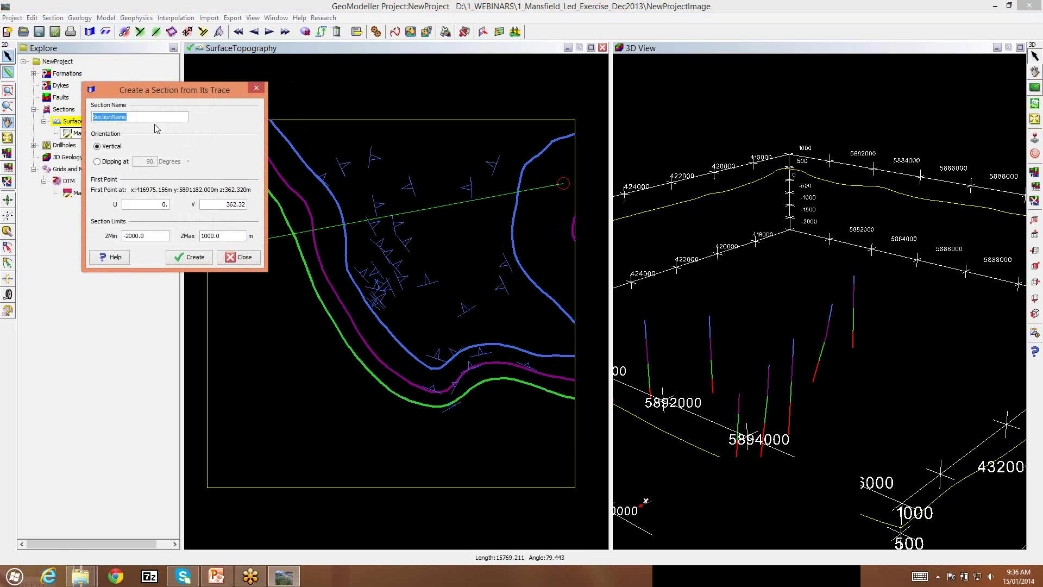
pyautogui.click(192, 257)
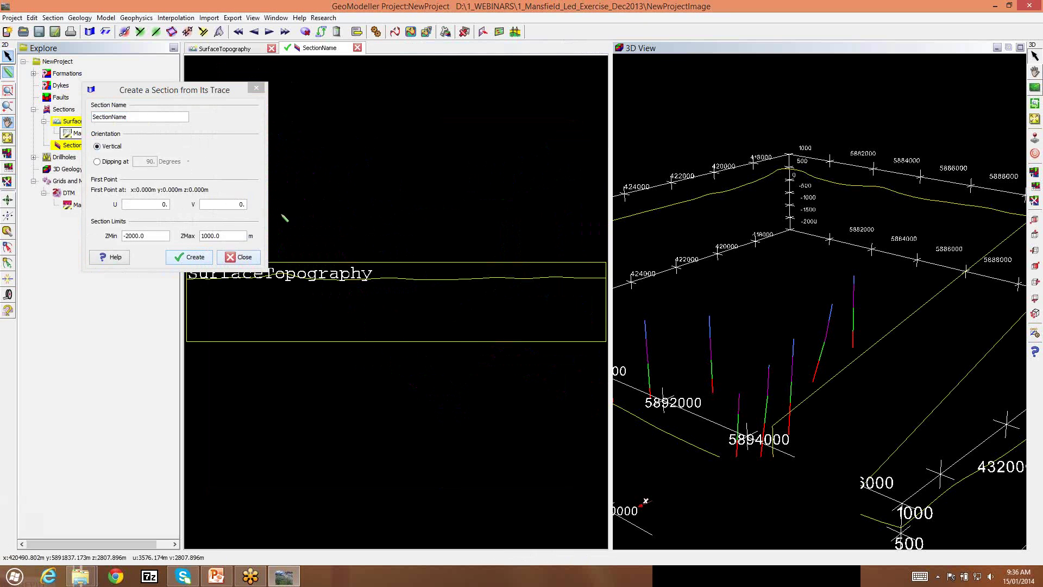
pyautogui.click(257, 87)
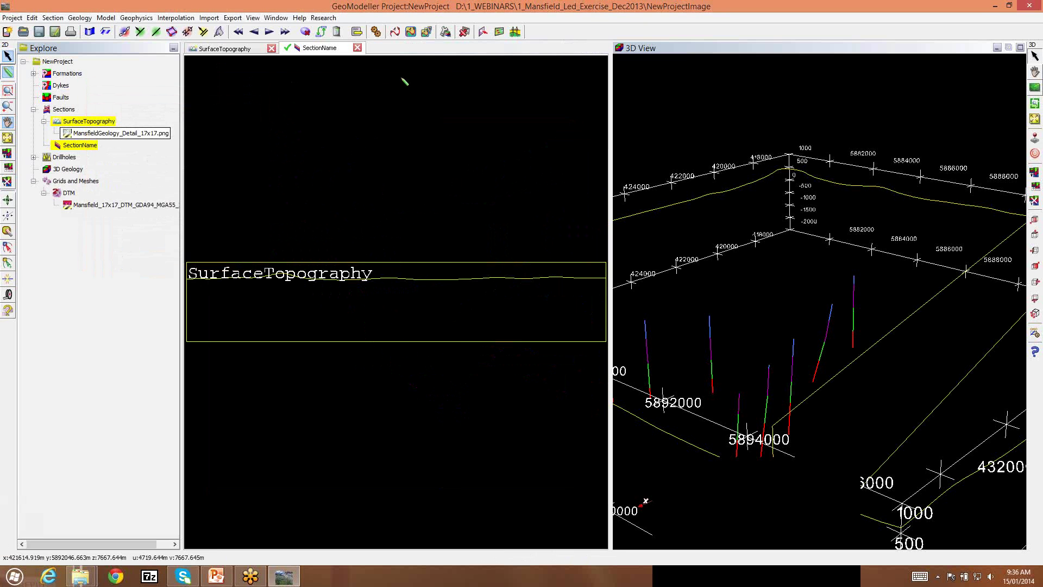
# Plot the model on SectionName with both fill and lines for the Mansfield formations, including Basement in the fill.
pyautogui.click(396, 32)
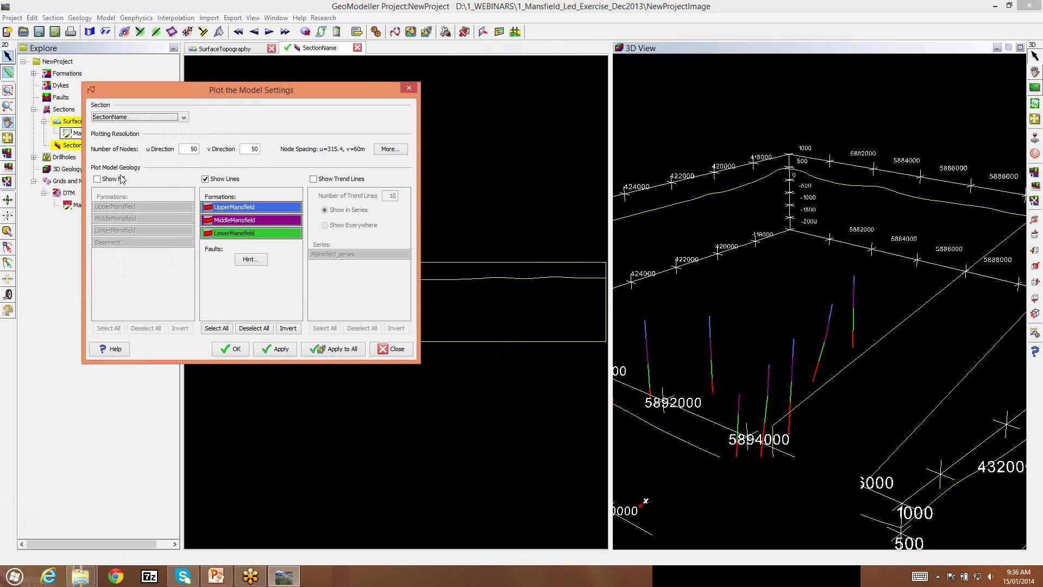
pyautogui.click(120, 180)
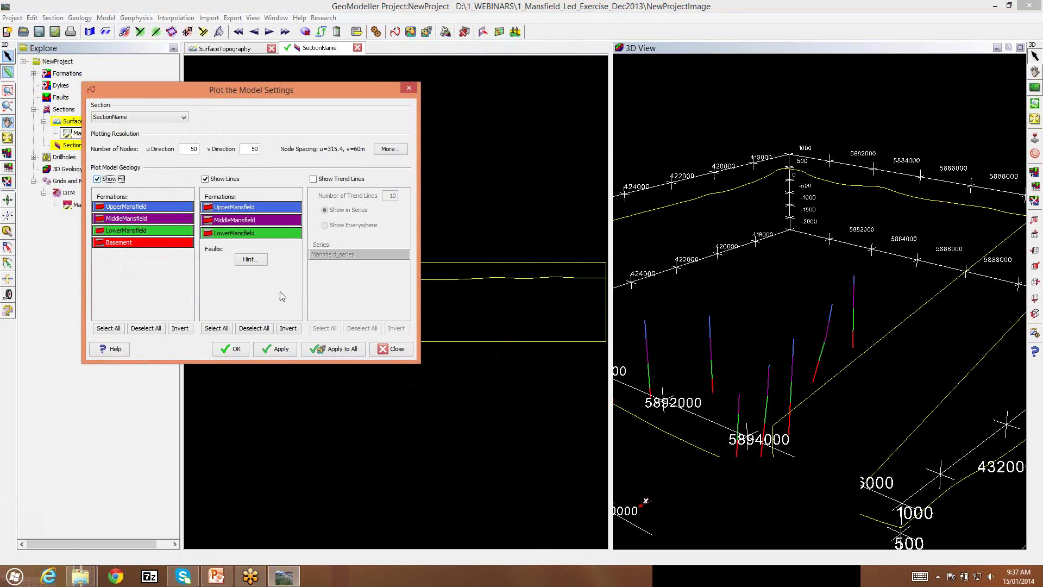
pyautogui.click(232, 350)
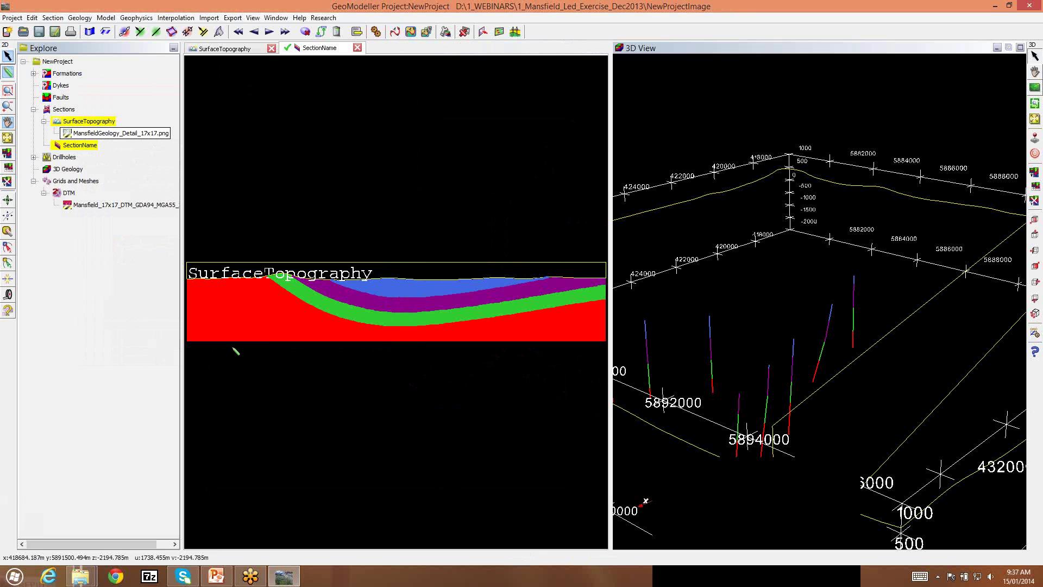
pyautogui.scroll(-1, 390, 199)
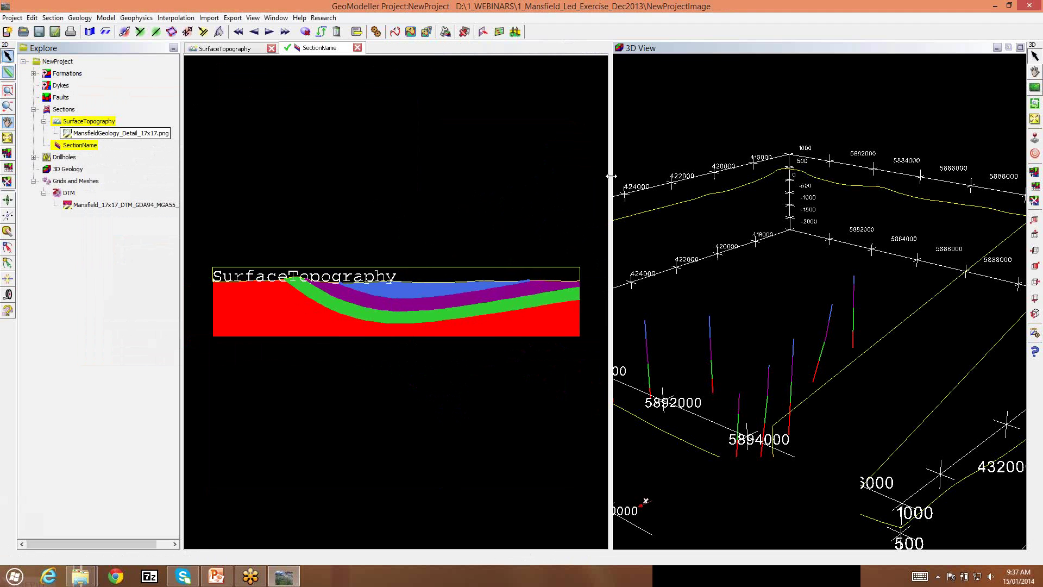
# Enlarge the 3D view and show SectionName's modelled geology polygons in it, rotating to see the section against the drillholes.
pyautogui.moveTo(611, 175); pyautogui.dragTo(470, 171)
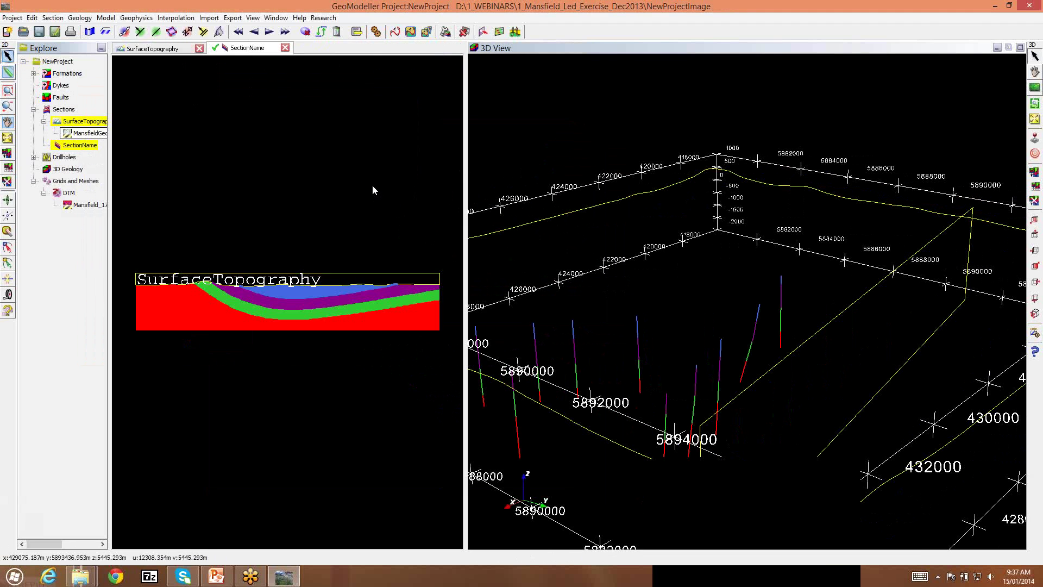
pyautogui.moveTo(701, 362); pyautogui.dragTo(791, 306)
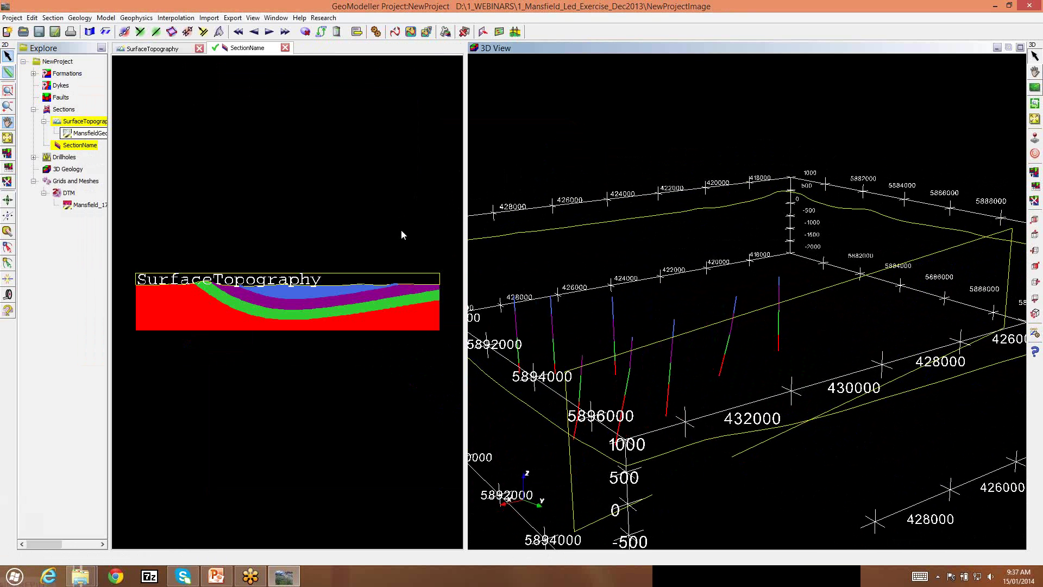
pyautogui.rightClick(324, 148)
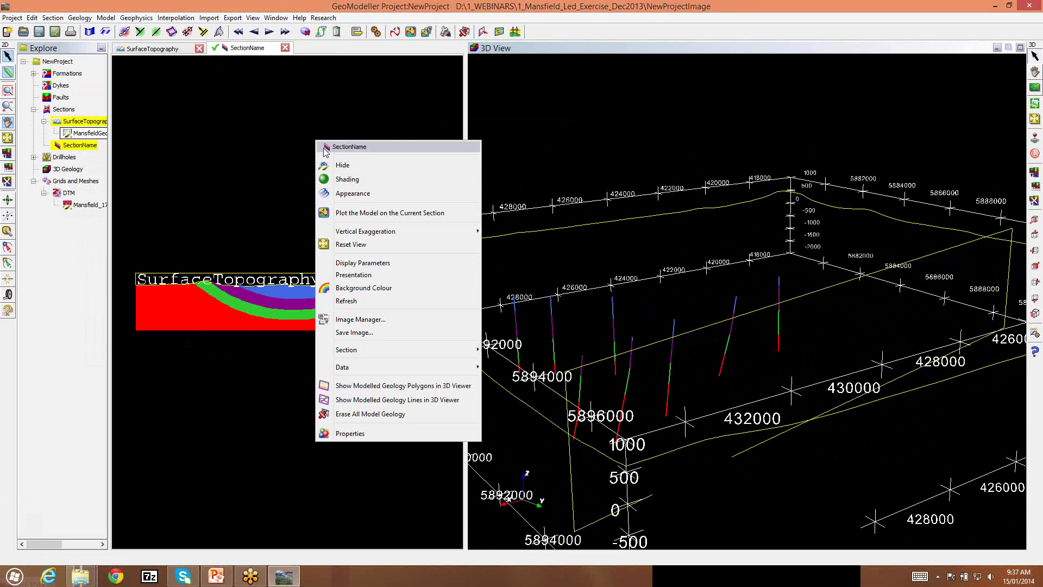
pyautogui.click(410, 386)
pyautogui.moveTo(595, 381); pyautogui.dragTo(652, 410)
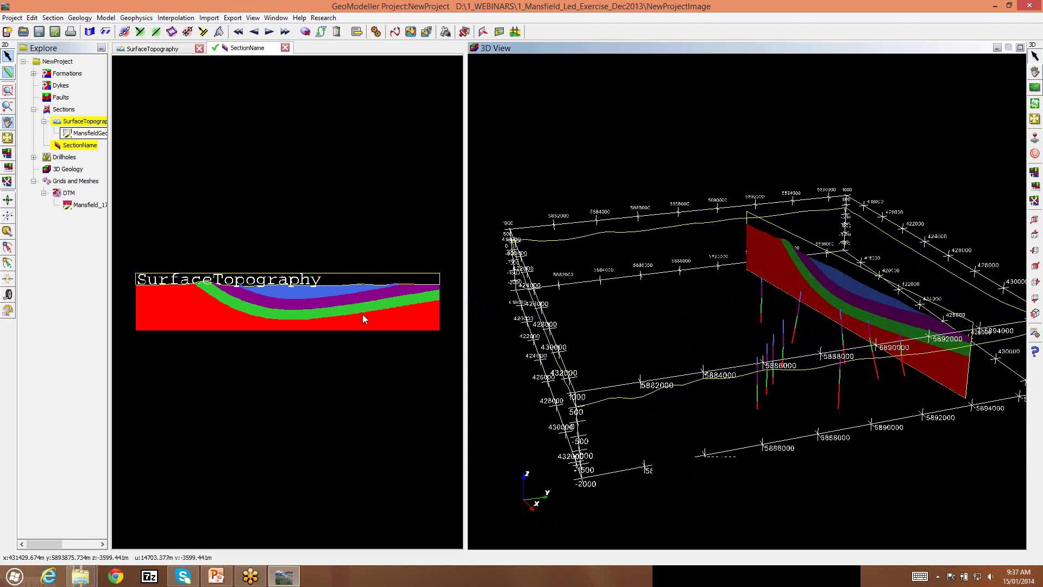
# Project drillhole contacts and traces for all formations onto the SurfaceTopography section, excluding data from 2D sections and hingelines.
pyautogui.click(154, 49)
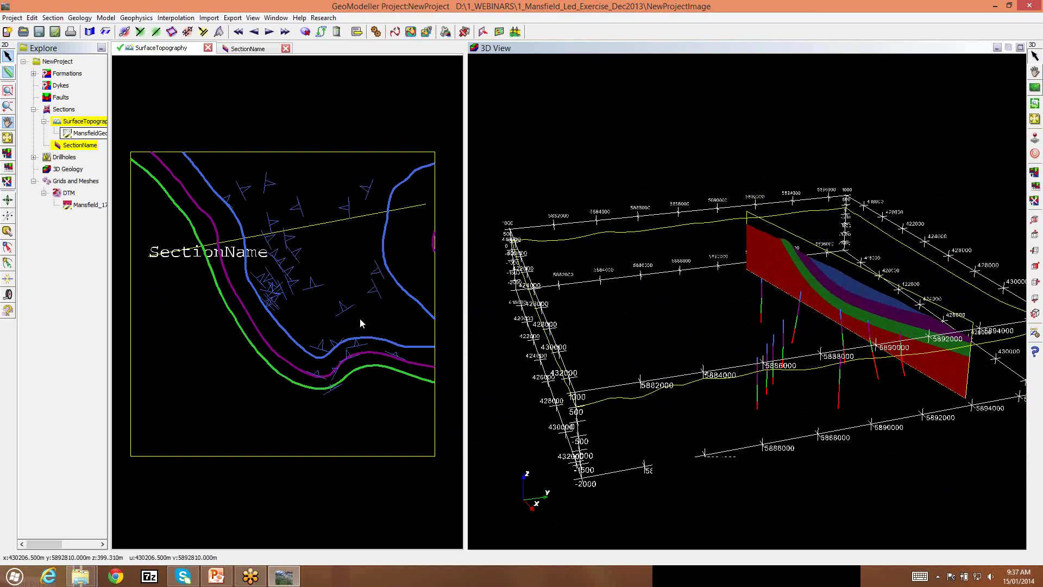
pyautogui.click(342, 308)
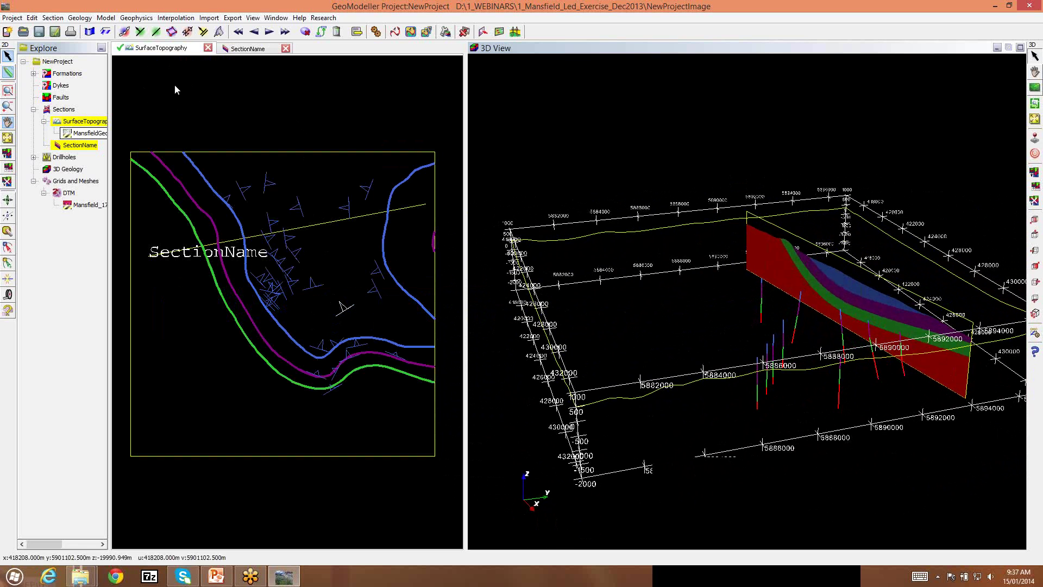
pyautogui.click(105, 19)
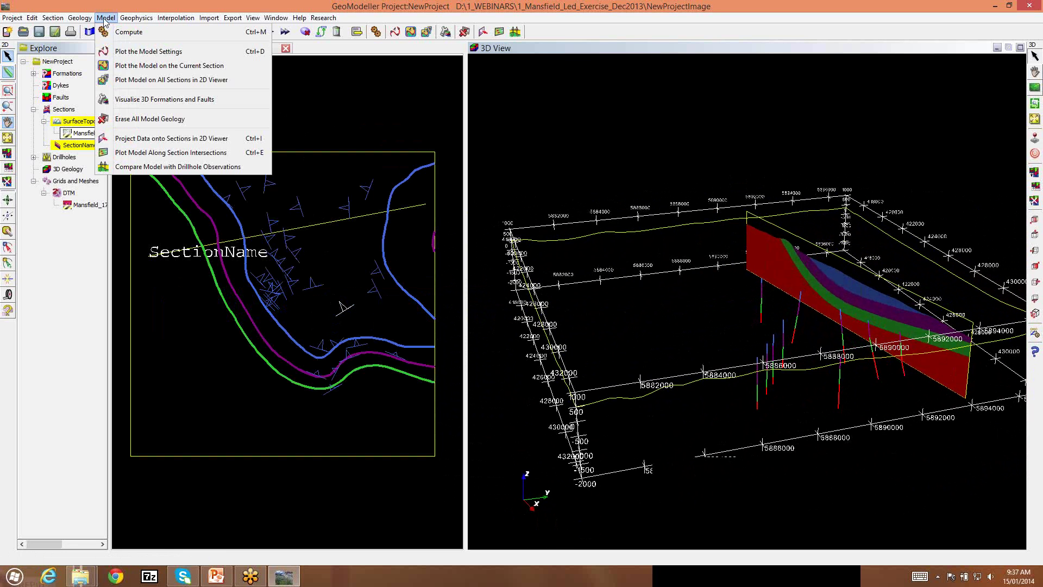
pyautogui.click(153, 139)
pyautogui.click(122, 332)
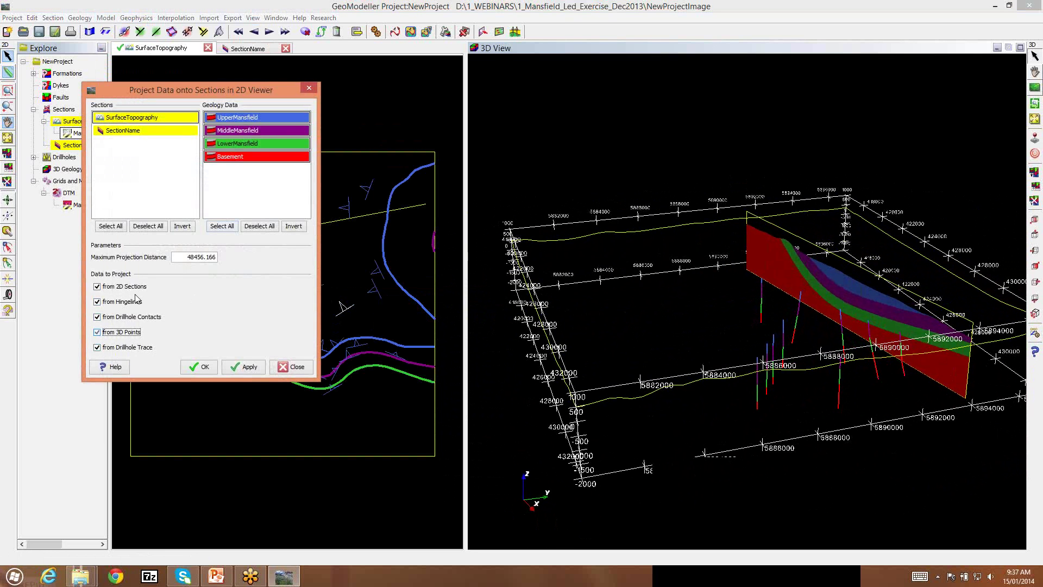
pyautogui.click(123, 302)
pyautogui.click(124, 287)
pyautogui.click(205, 367)
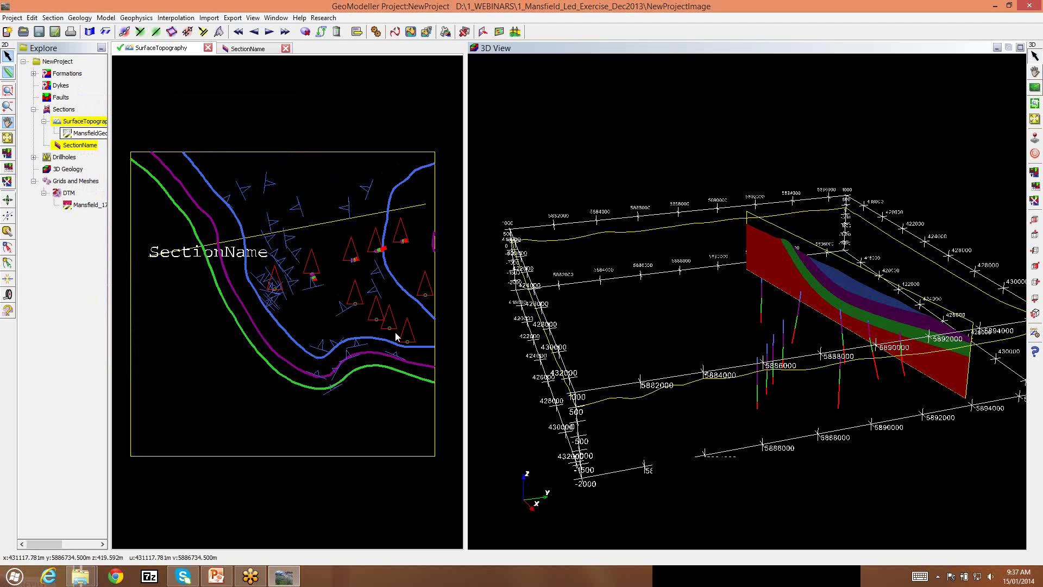
# Draw a trace about 15,069 m long through the projected drillholes on SurfaceTopography and create the vertical section SectionName2 from it.
pyautogui.moveTo(466, 190); pyautogui.dragTo(566, 190)
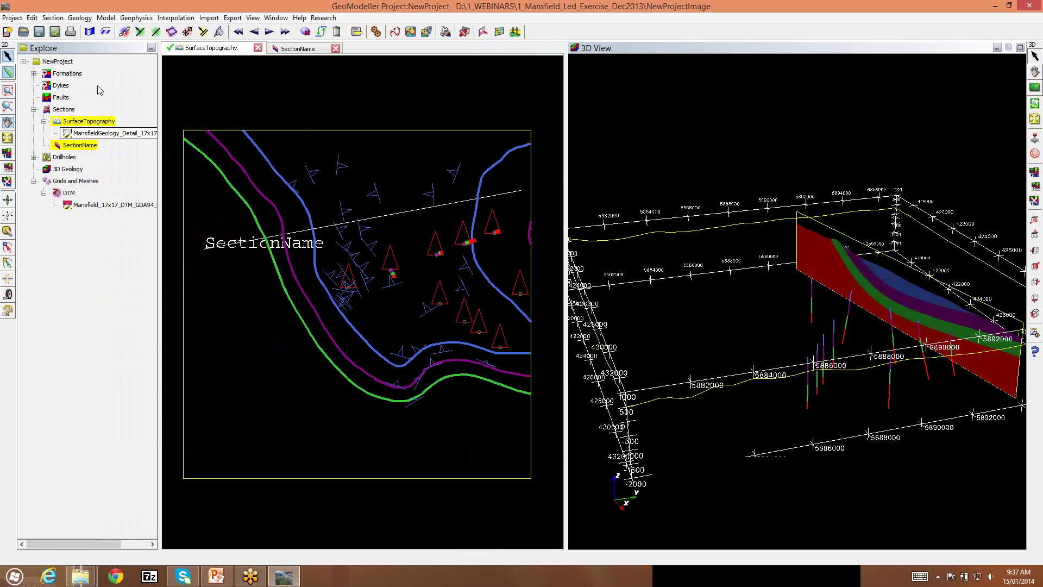
pyautogui.click(8, 71)
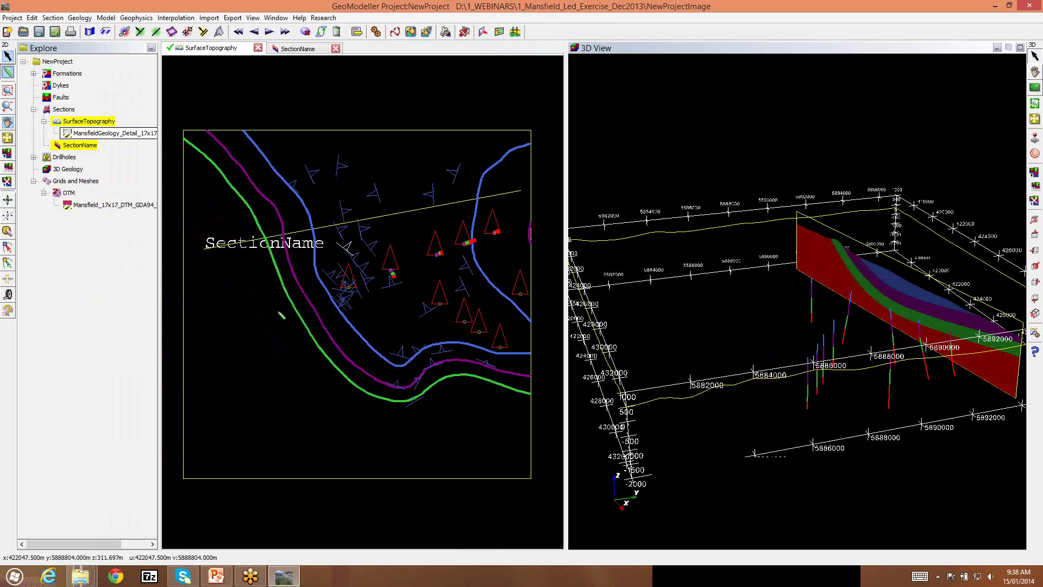
pyautogui.click(226, 338)
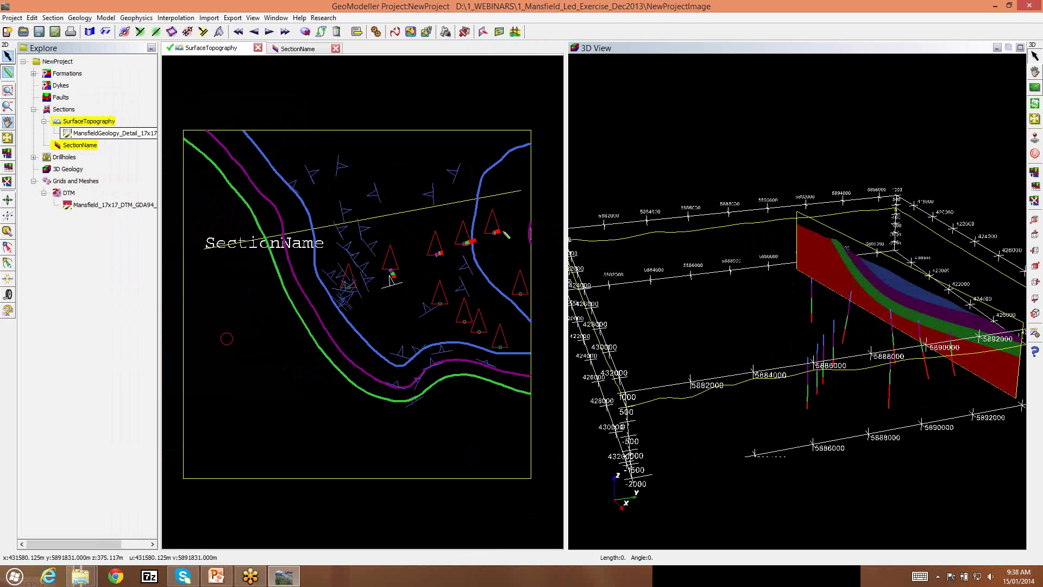
pyautogui.click(514, 226)
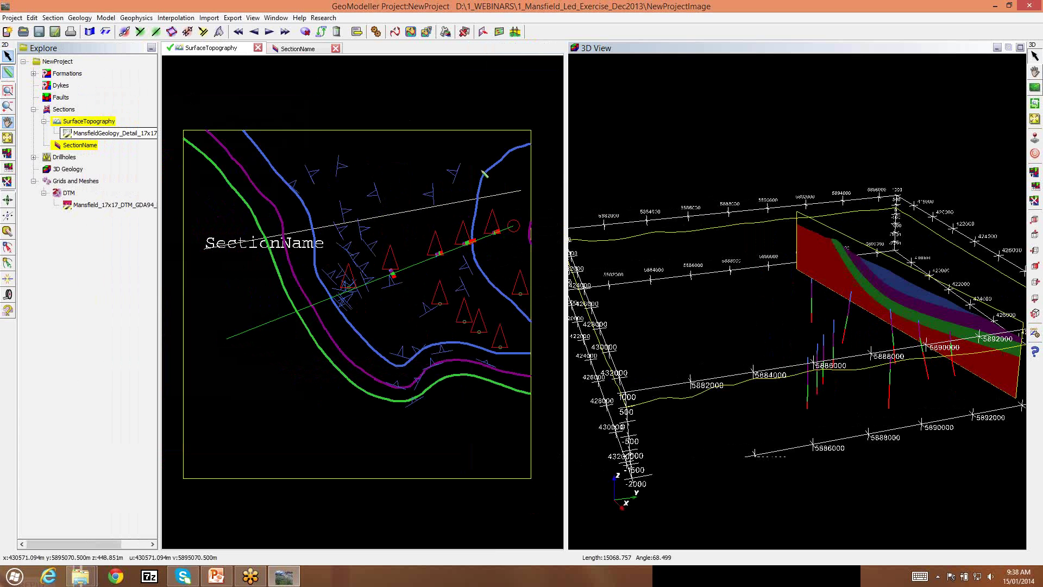
pyautogui.click(105, 32)
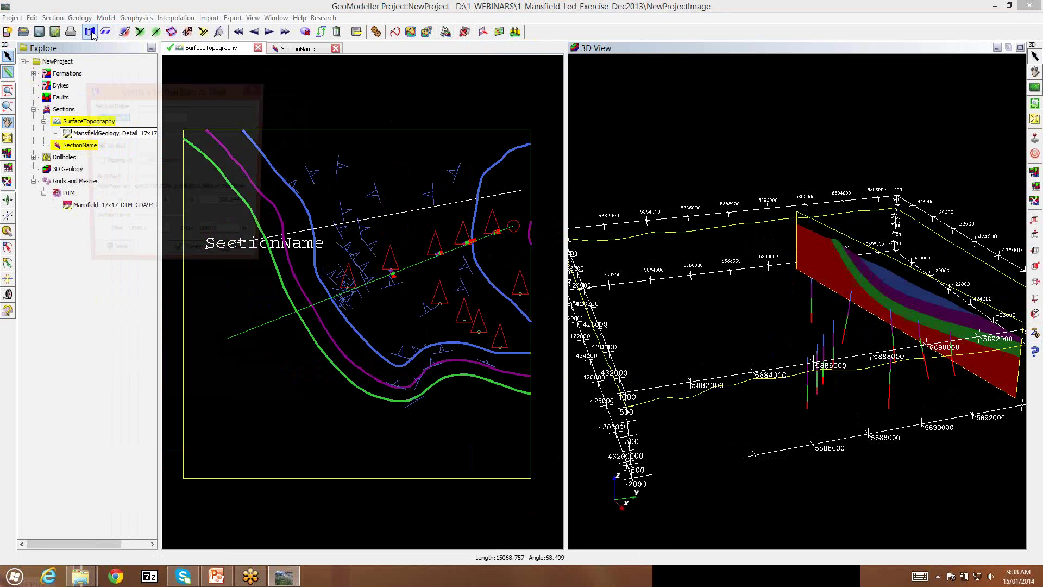
pyautogui.click(153, 116)
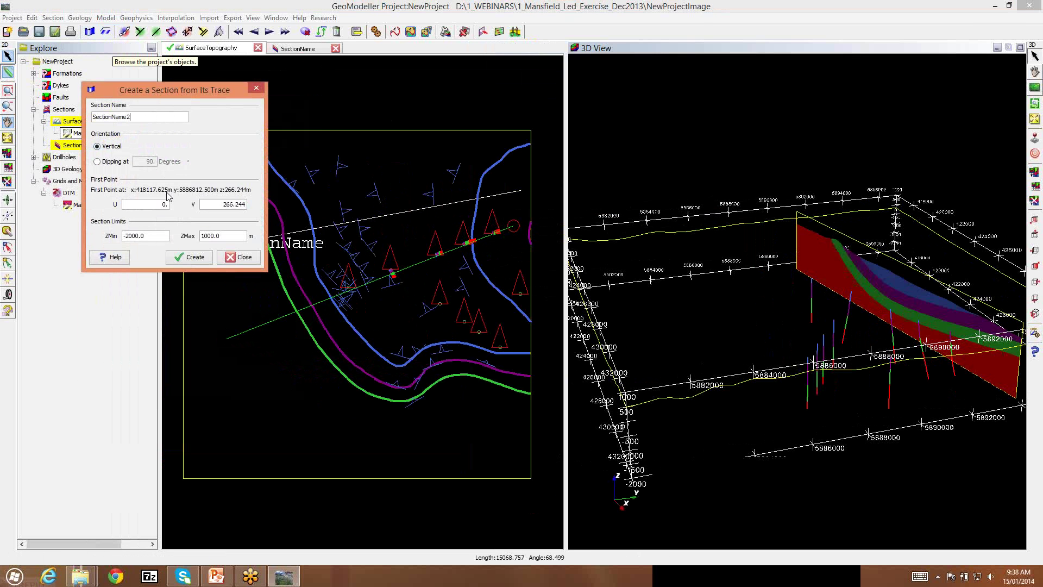
pyautogui.click(195, 258)
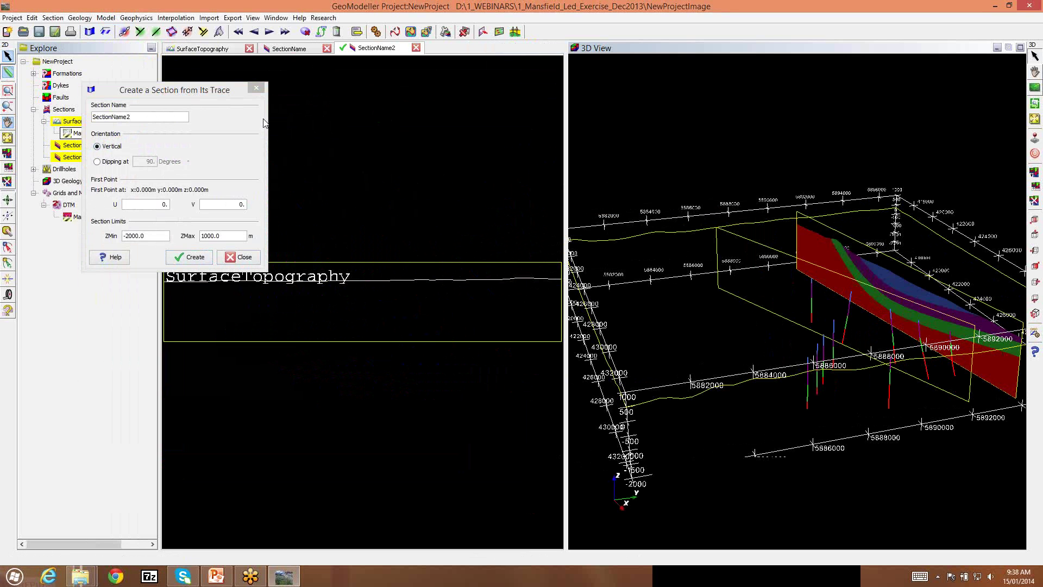
# Project drillhole contacts and traces for all formations onto SectionName2 with a maximum projection distance of 1200.
pyautogui.click(258, 88)
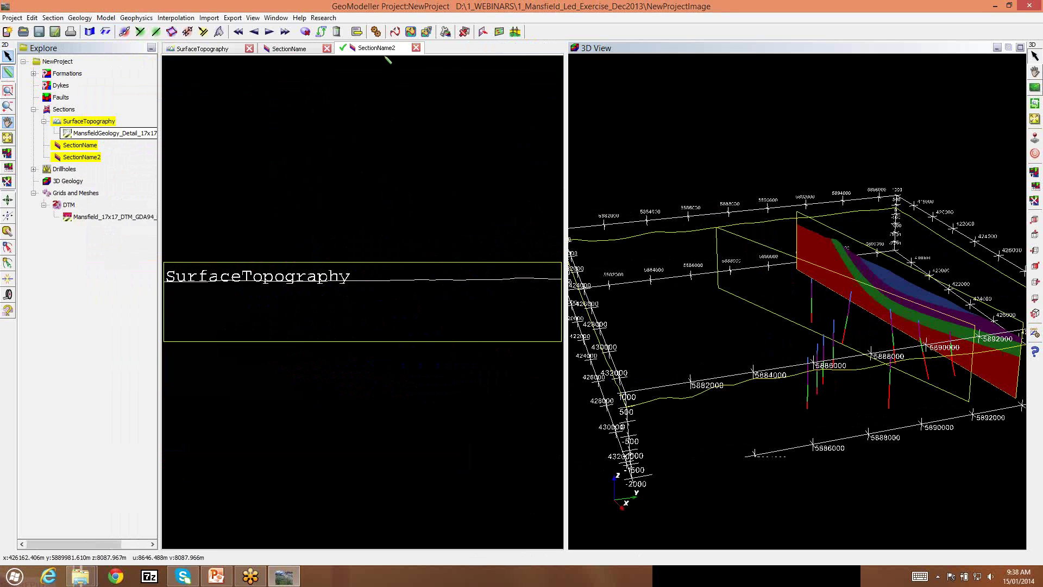
pyautogui.click(395, 32)
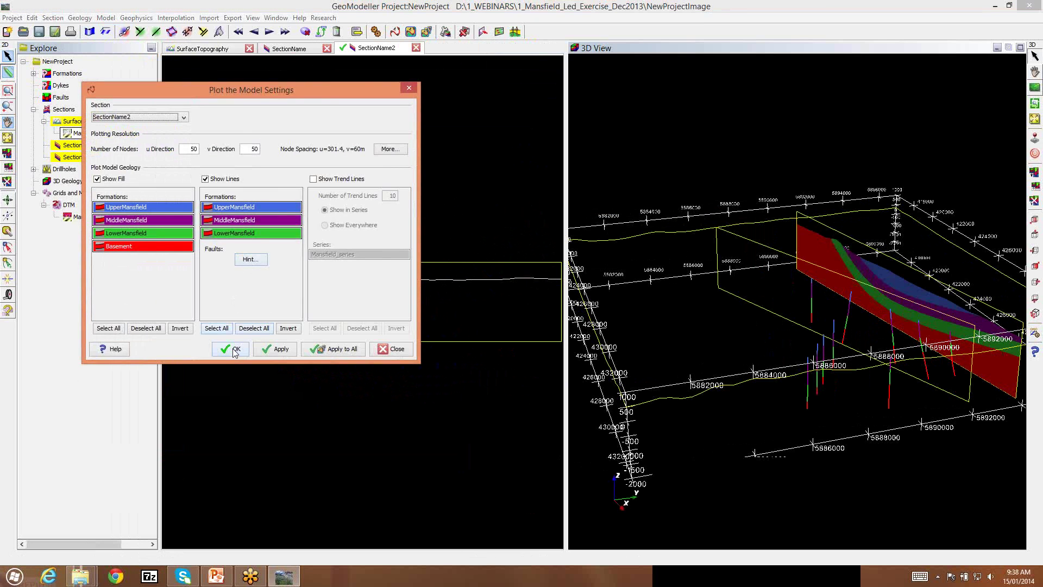
pyautogui.click(409, 89)
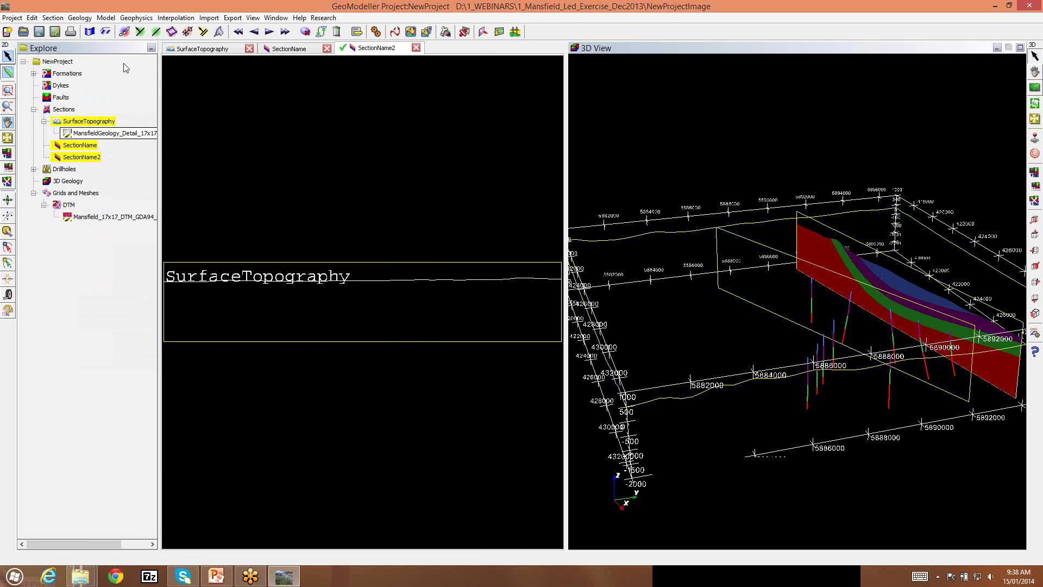
pyautogui.click(80, 18)
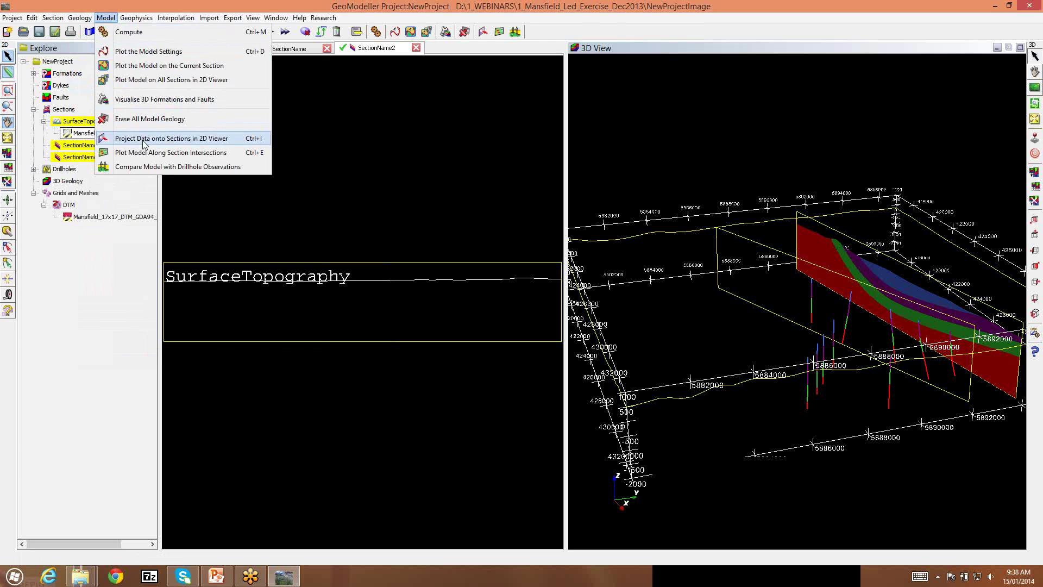
pyautogui.click(144, 141)
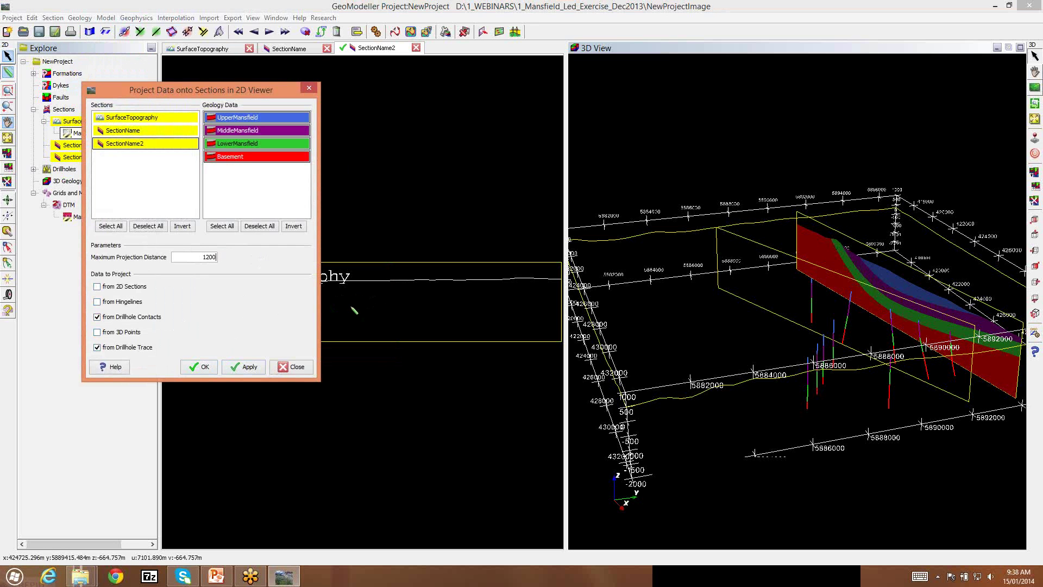
pyautogui.click(204, 369)
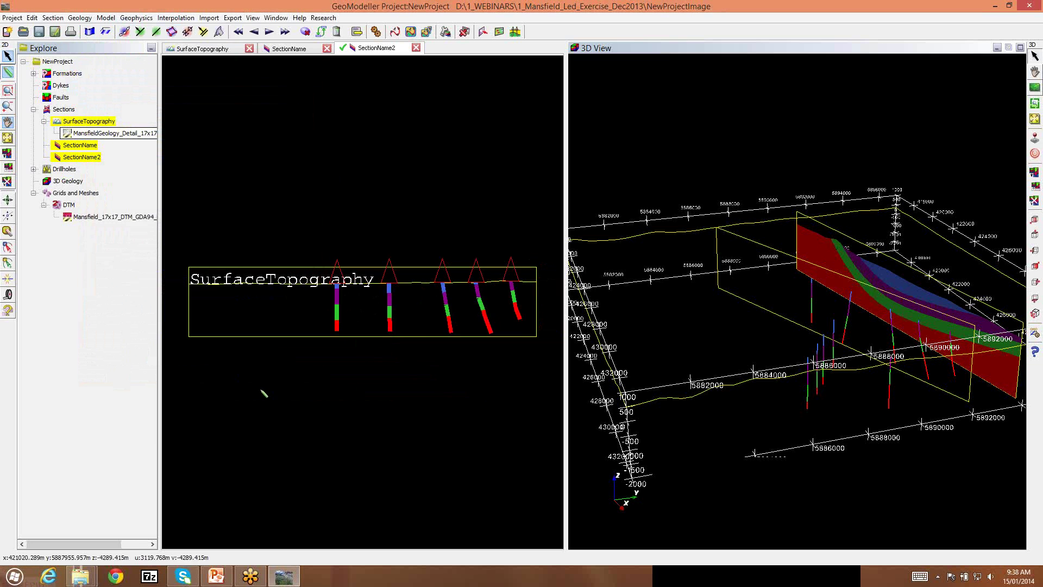
# Plot the model on SectionName2 as lines only for UpperMansfield, MiddleMansfield and LowerMansfield, with the fill off.
pyautogui.click(395, 33)
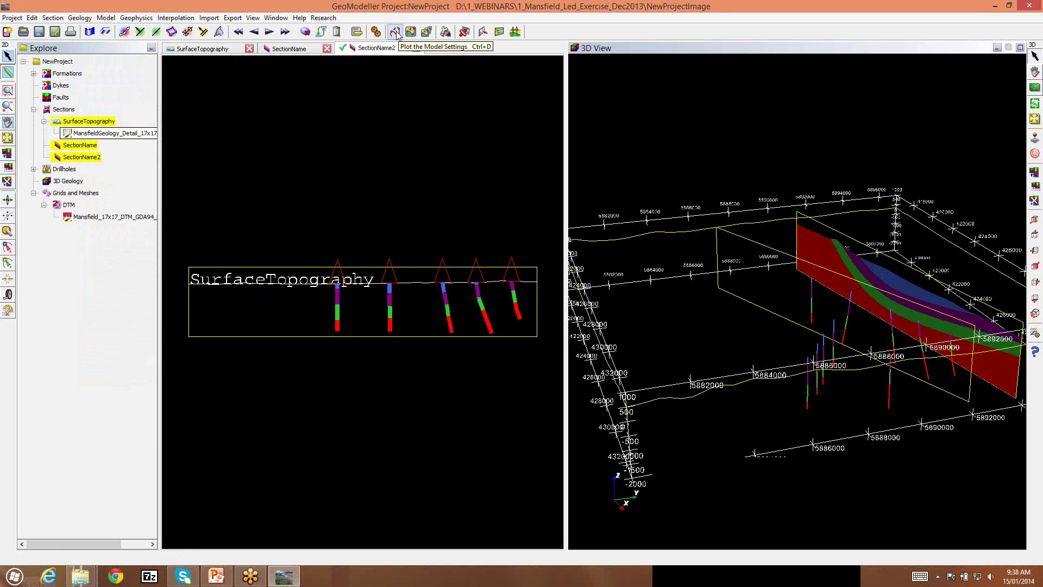
pyautogui.click(119, 181)
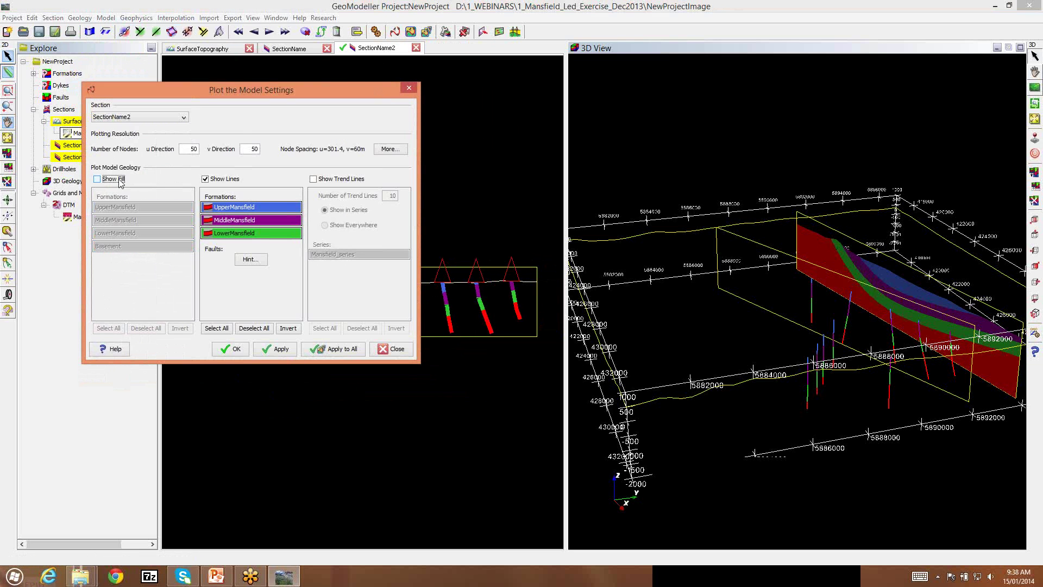
pyautogui.click(238, 349)
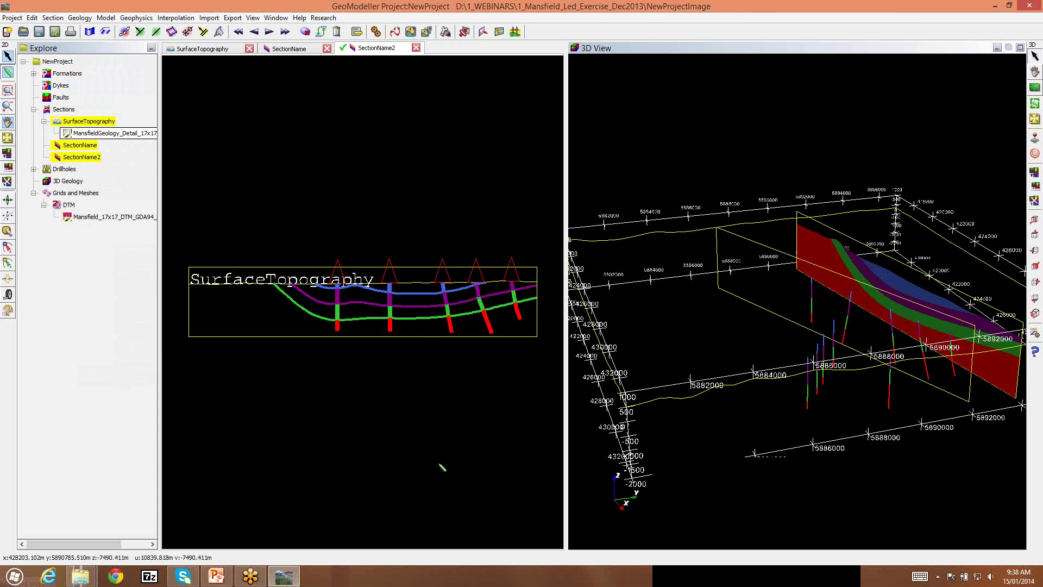
# Show SectionName2's modelled geology lines in the 3D view and rotate in close to compare them with the drillholes.
pyautogui.click(8, 56)
pyautogui.rightClick(289, 145)
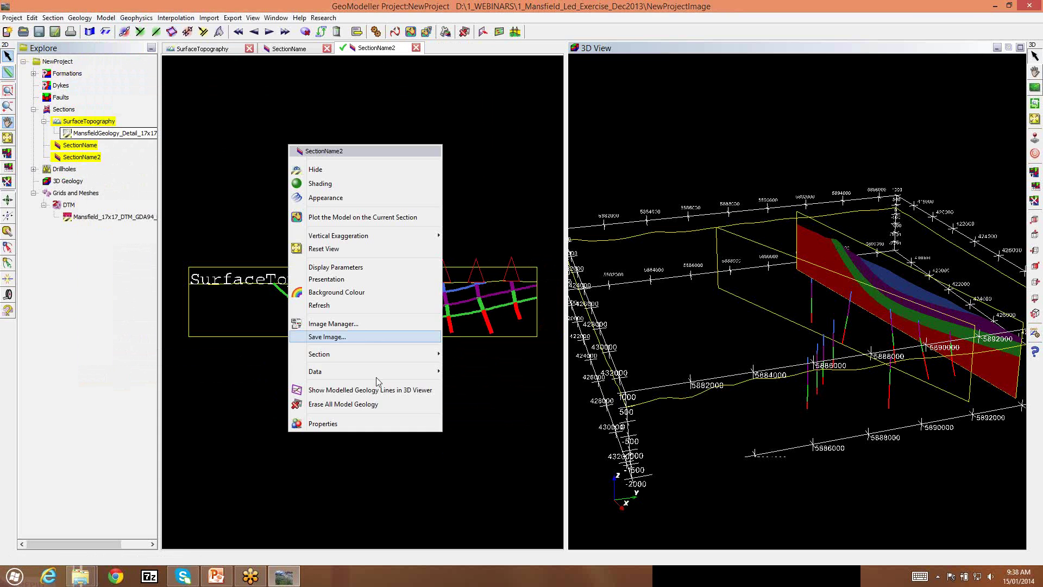
pyautogui.click(348, 393)
pyautogui.moveTo(741, 386)
pyautogui.mouseDown()
pyautogui.moveTo(741, 289)
pyautogui.moveTo(743, 369)
pyautogui.mouseUp()
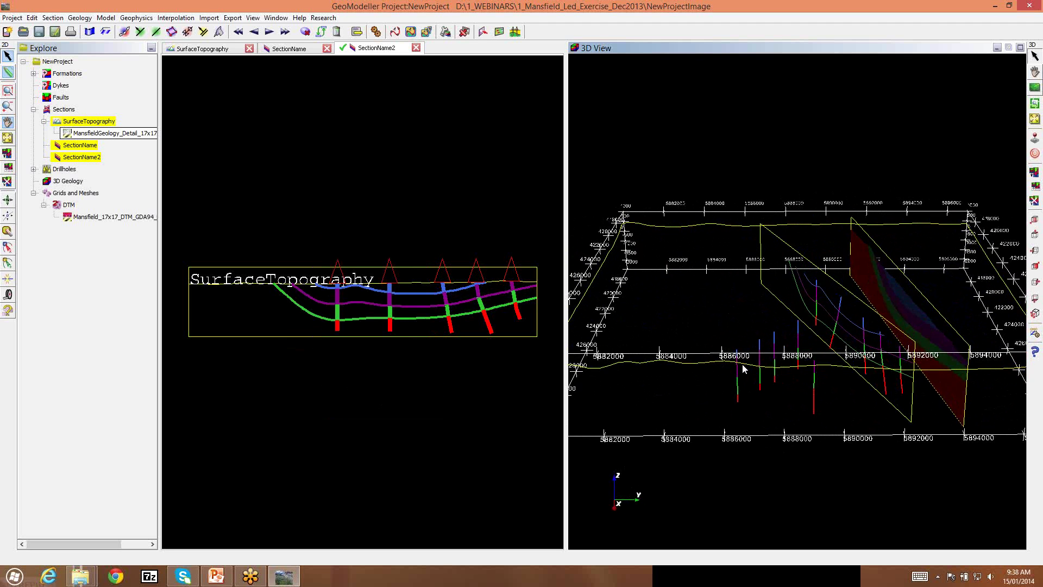
pyautogui.scroll(6, 742, 367)
pyautogui.moveTo(805, 366); pyautogui.dragTo(814, 342)
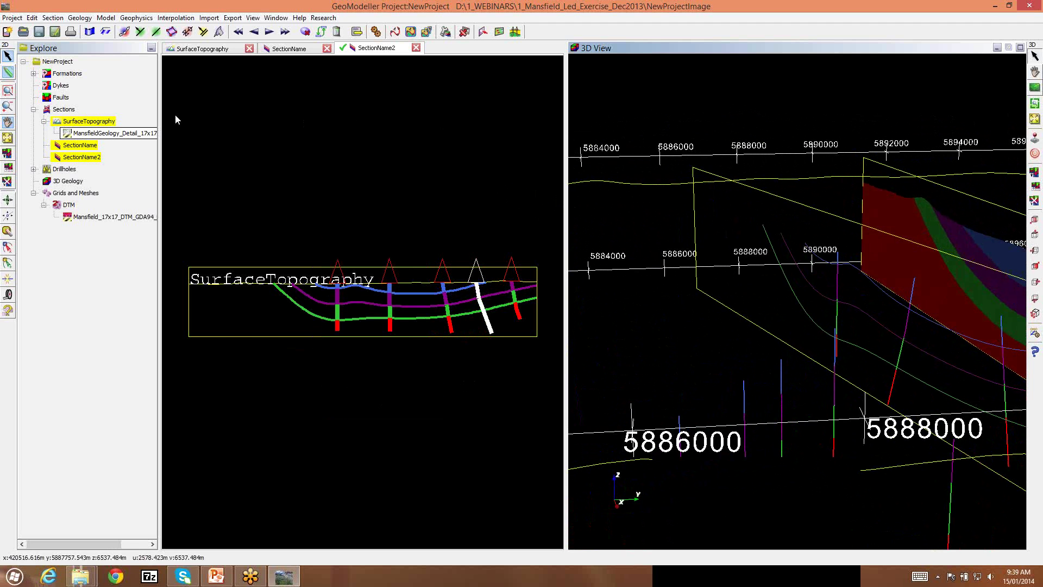
# Display the MansfieldGeology_Detail_17x17.png map on the SurfaceTopography section and enlarge its 2D view.
pyautogui.click(209, 49)
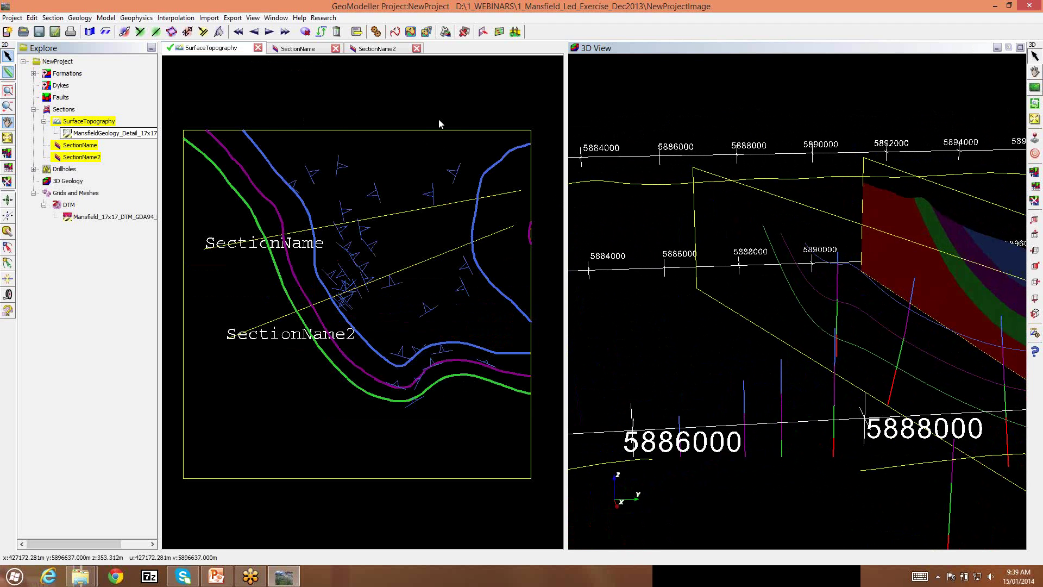
pyautogui.moveTo(566, 112); pyautogui.dragTo(706, 107)
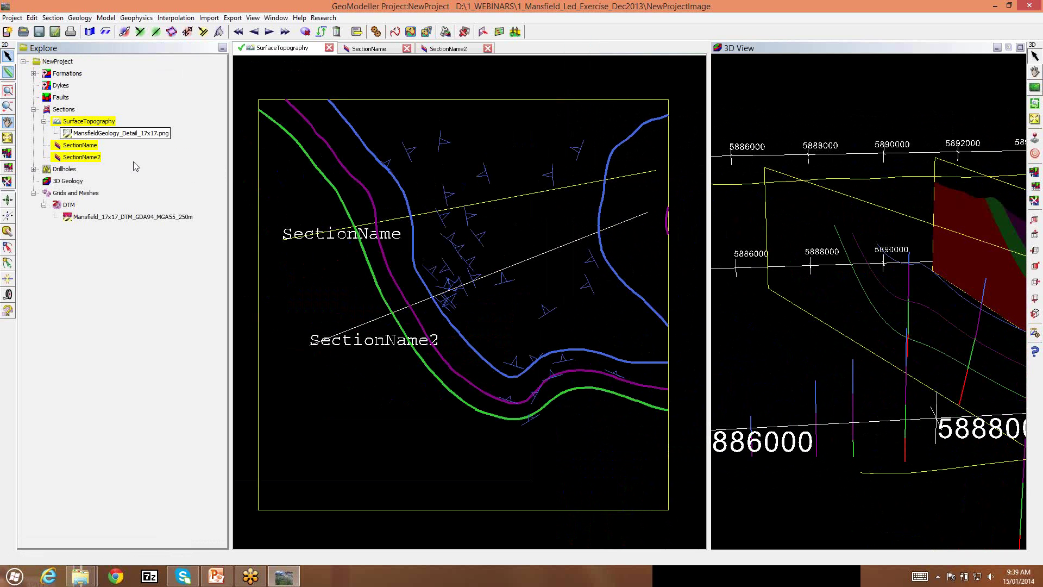
pyautogui.rightClick(133, 136)
pyautogui.click(168, 165)
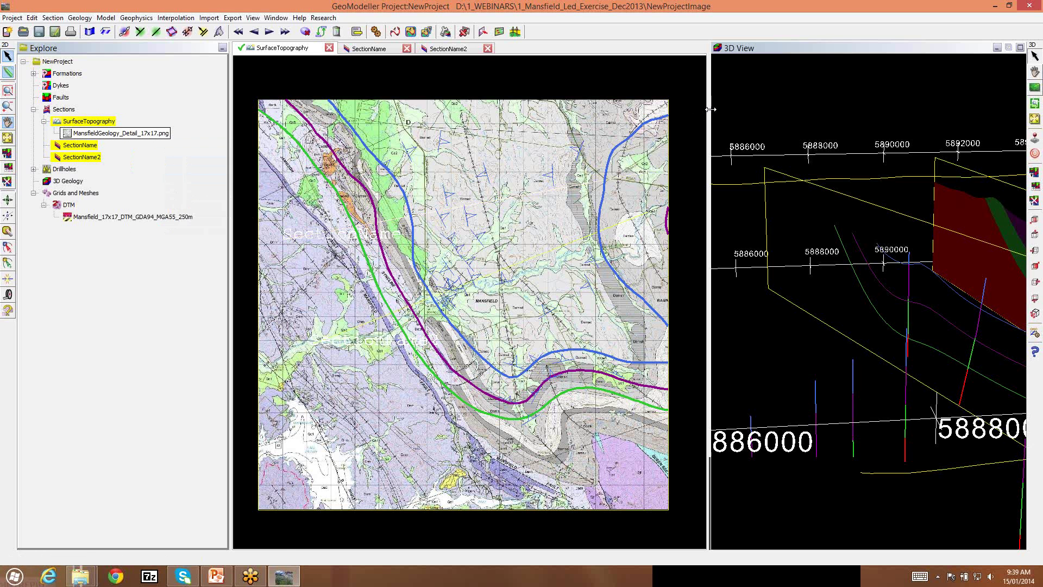
pyautogui.moveTo(712, 113); pyautogui.dragTo(830, 113)
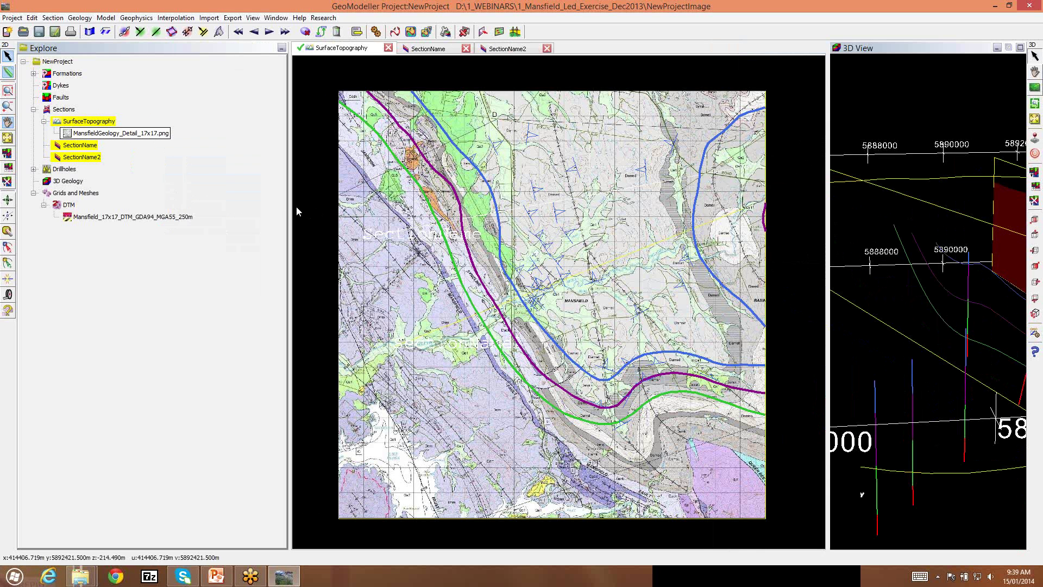
pyautogui.moveTo(289, 205); pyautogui.dragTo(173, 214)
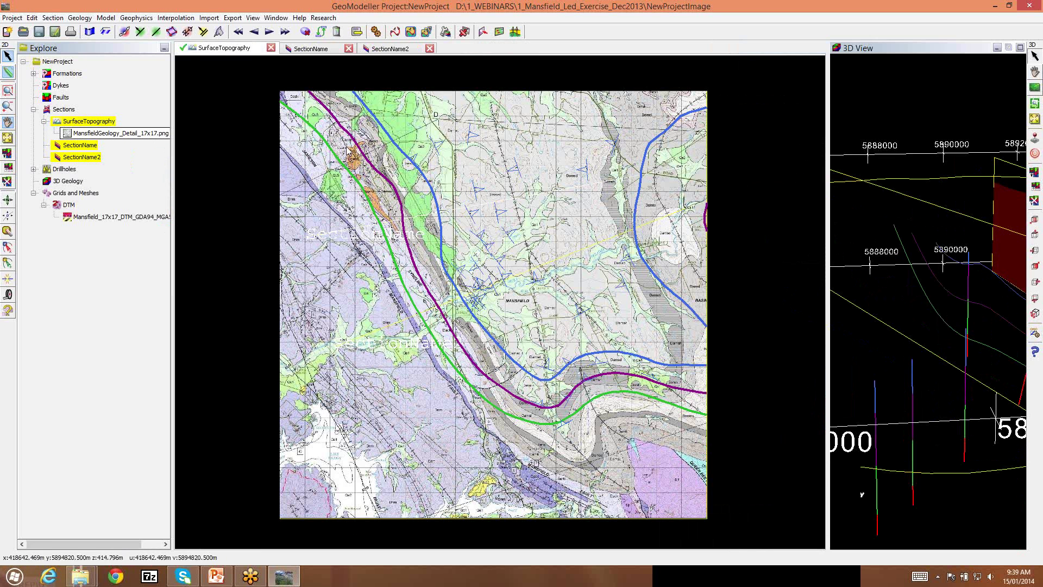
# Digitise contact points on SurfaceTopography down the map's eastern grey band, then westwards along the southern contact.
pyautogui.click(8, 73)
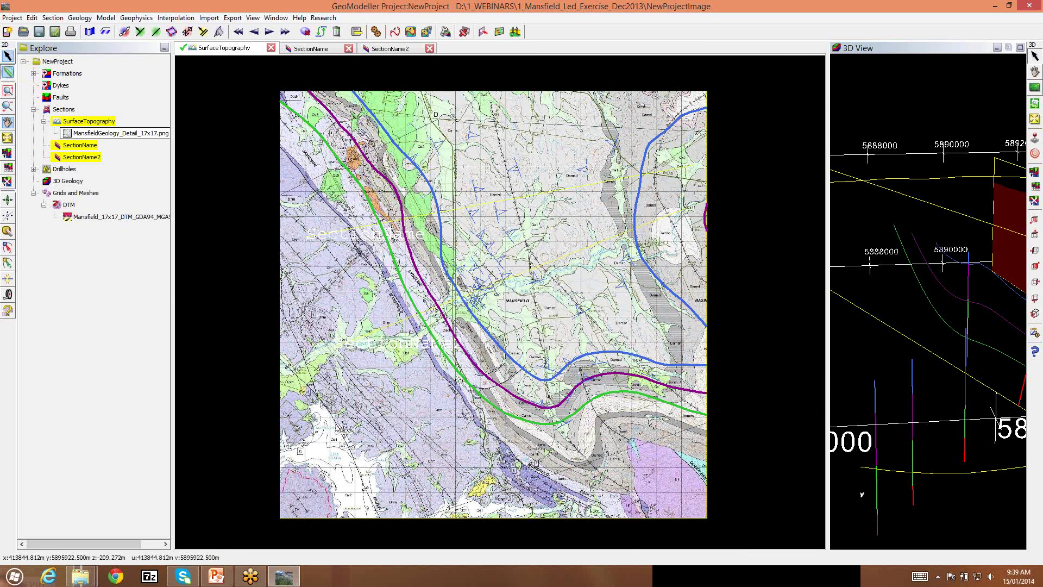
pyautogui.click(621, 146)
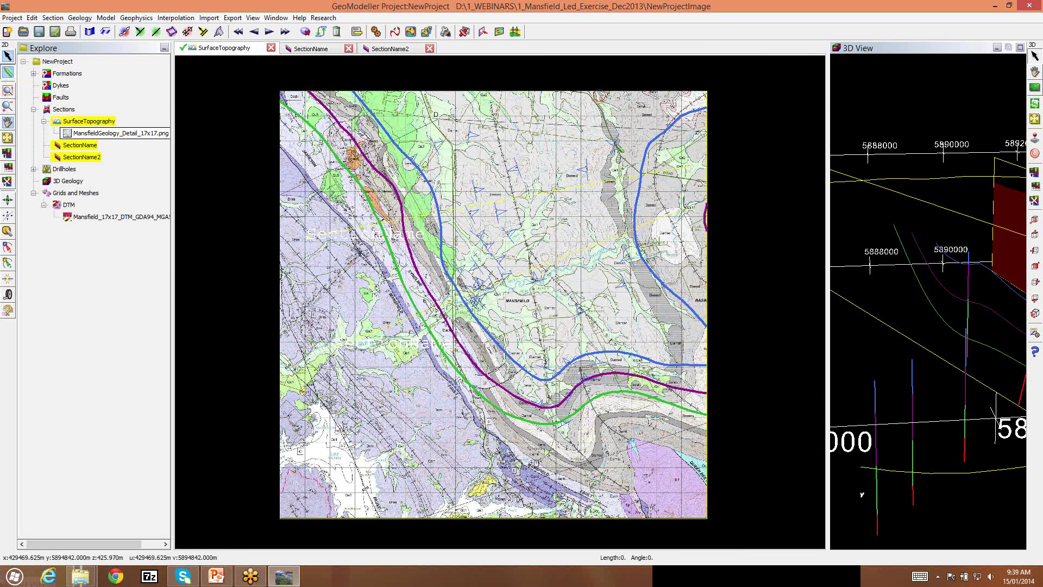
pyautogui.click(628, 199)
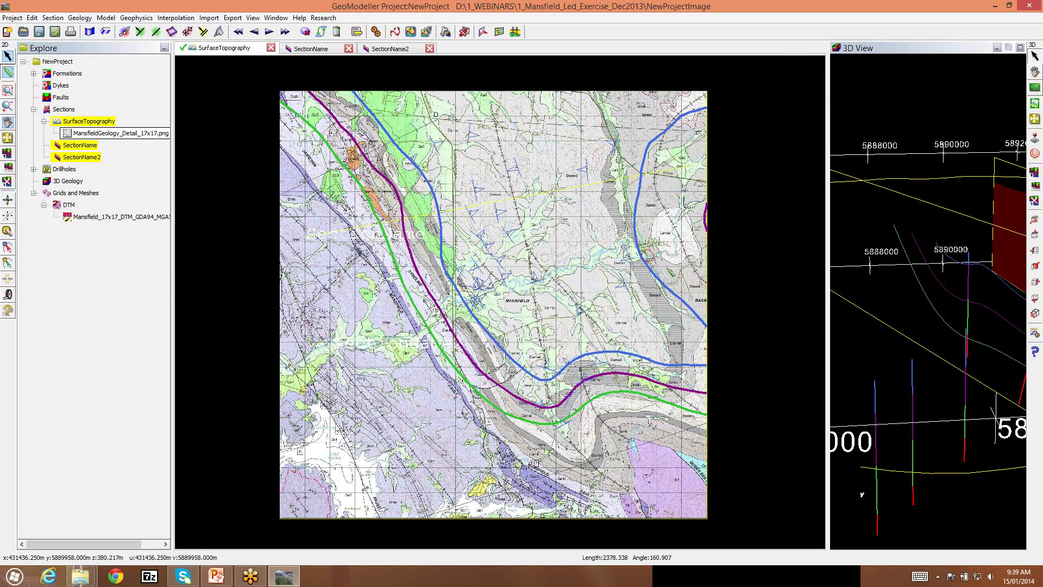
pyautogui.click(668, 297)
pyautogui.click(682, 327)
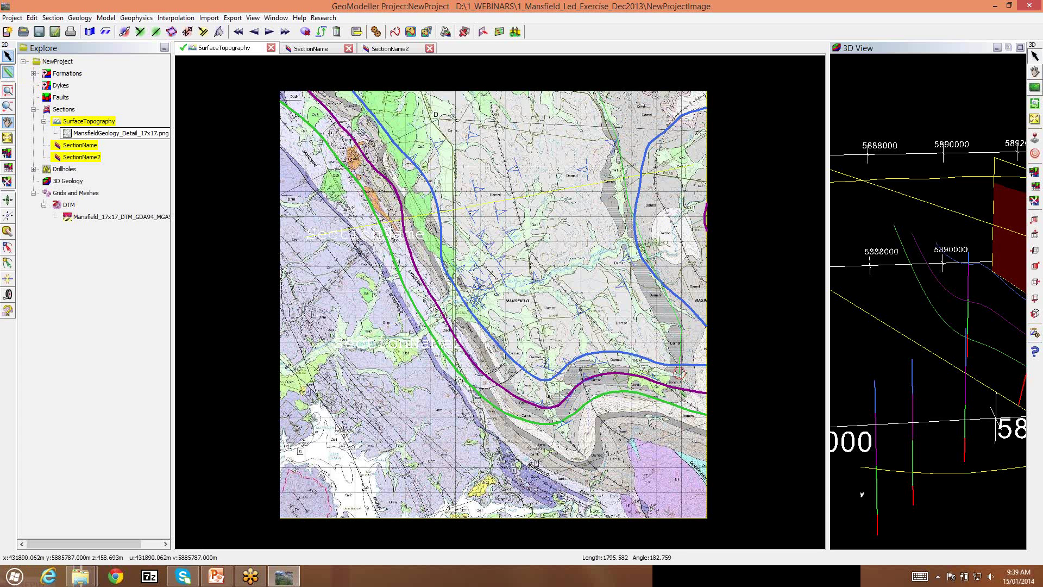
pyautogui.click(680, 373)
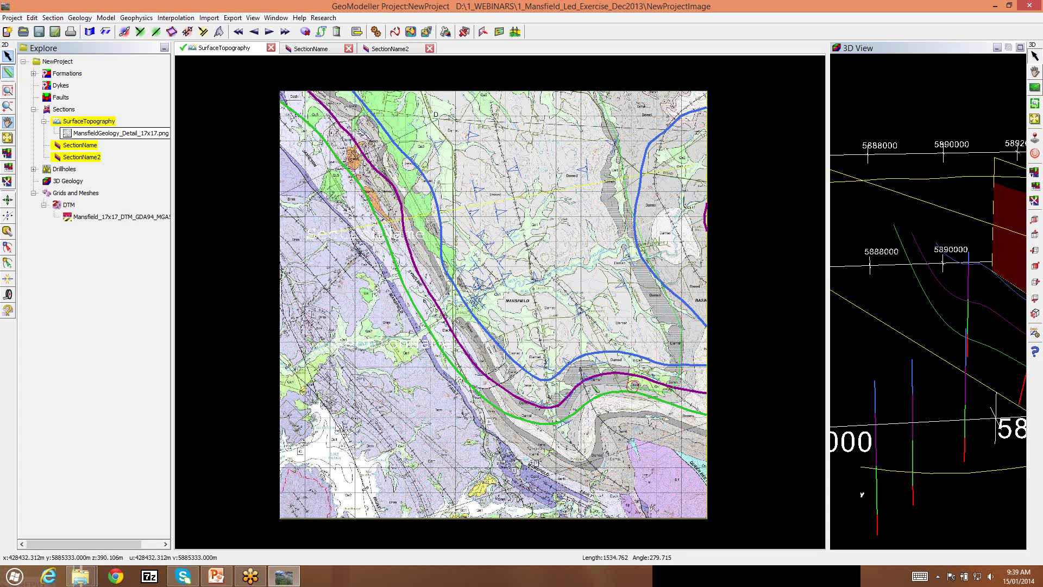
pyautogui.click(559, 423)
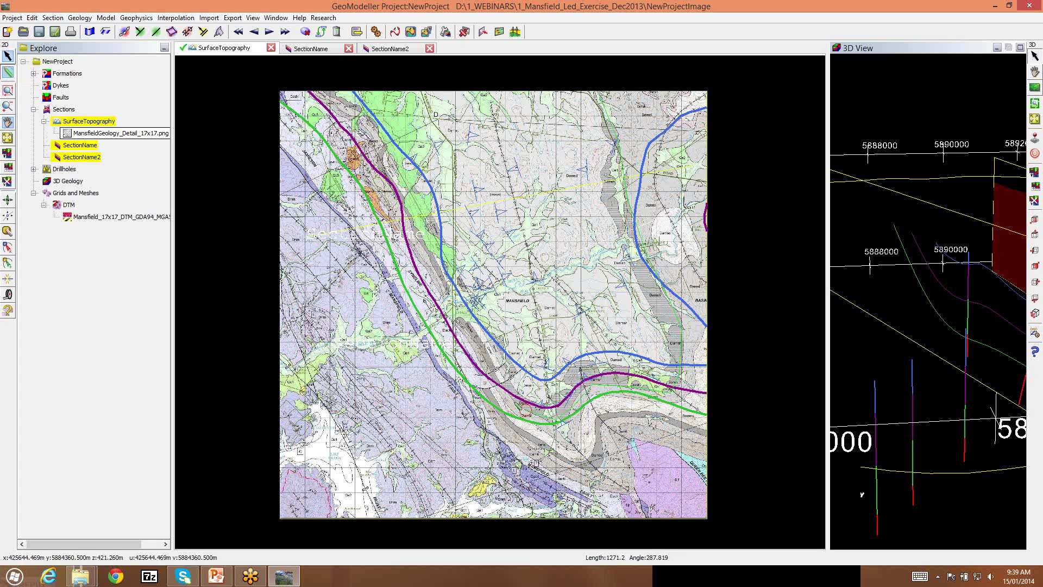
pyautogui.click(526, 410)
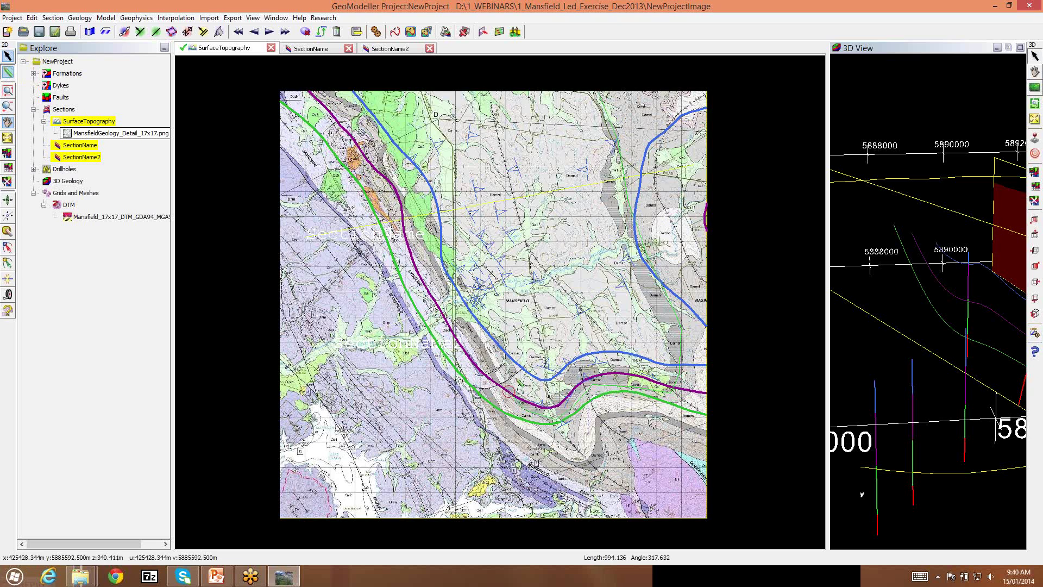
pyautogui.scroll(4, 518, 381)
pyautogui.scroll(2, 518, 381)
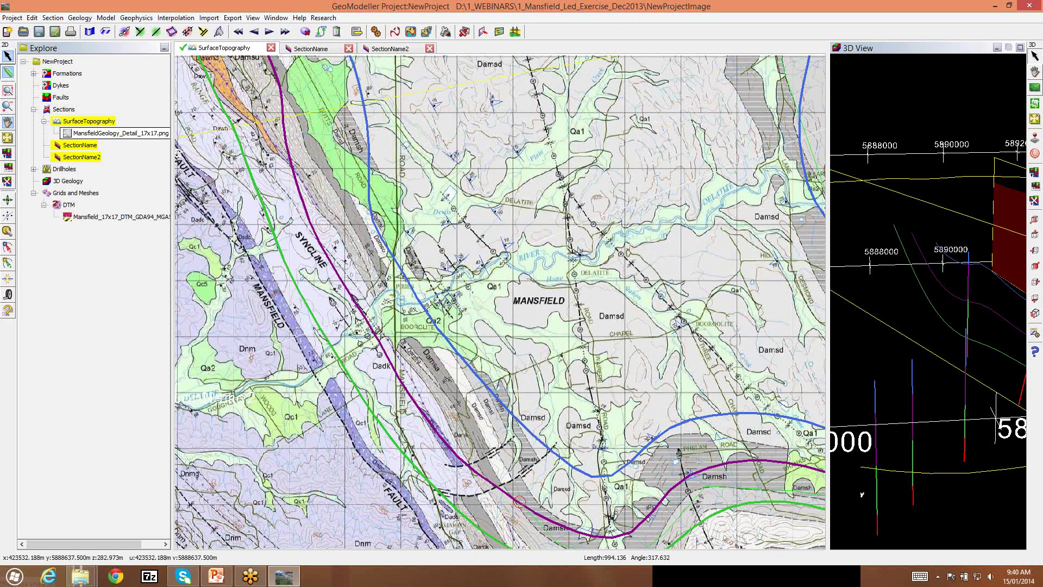
pyautogui.click(434, 107)
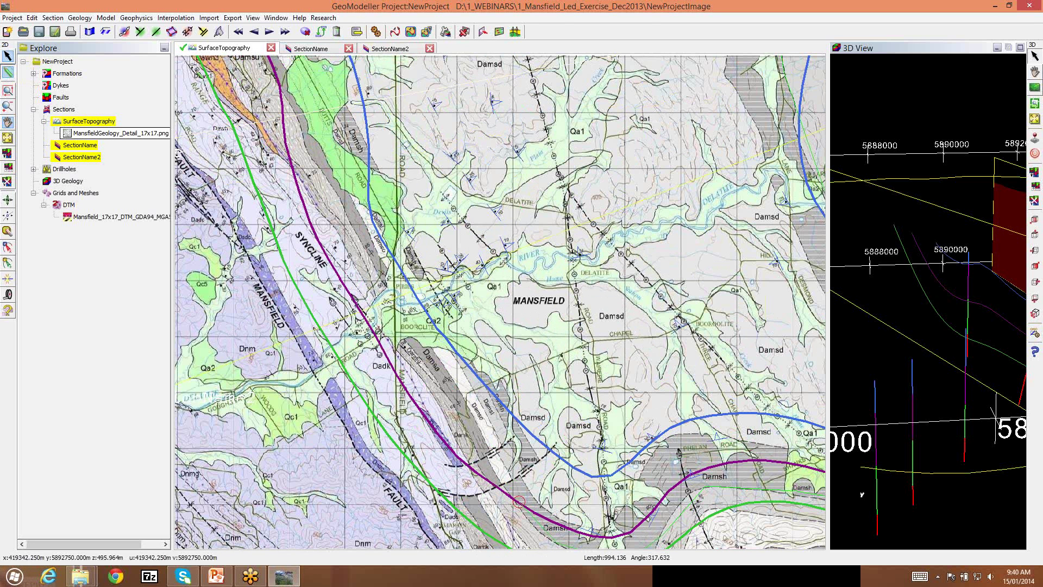
# Create geology data from the digitised points on SurfaceTopography, assigned to the UpperMansfield formation with unspecified provenance.
pyautogui.click(124, 33)
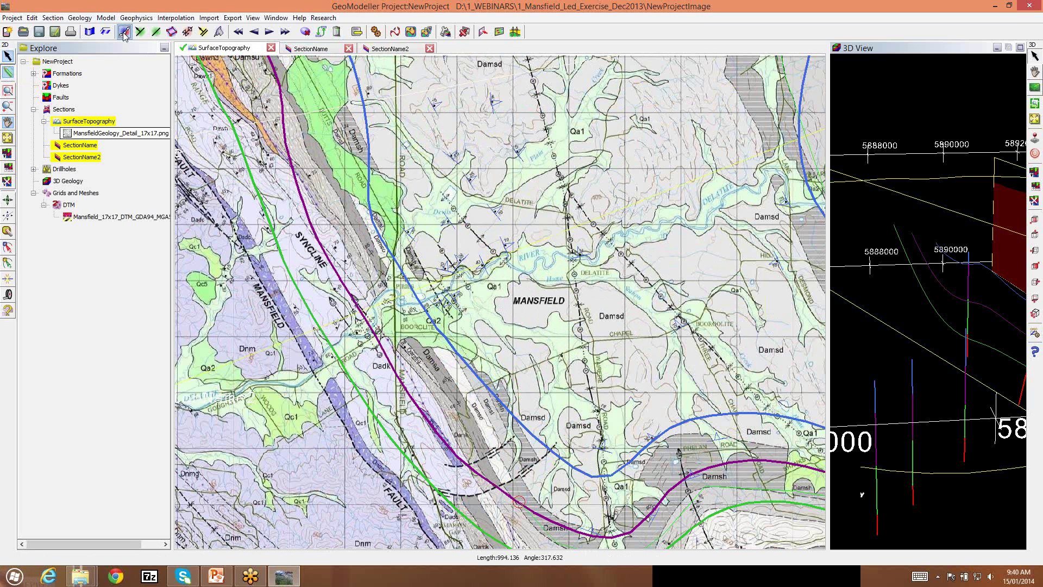
pyautogui.click(184, 118)
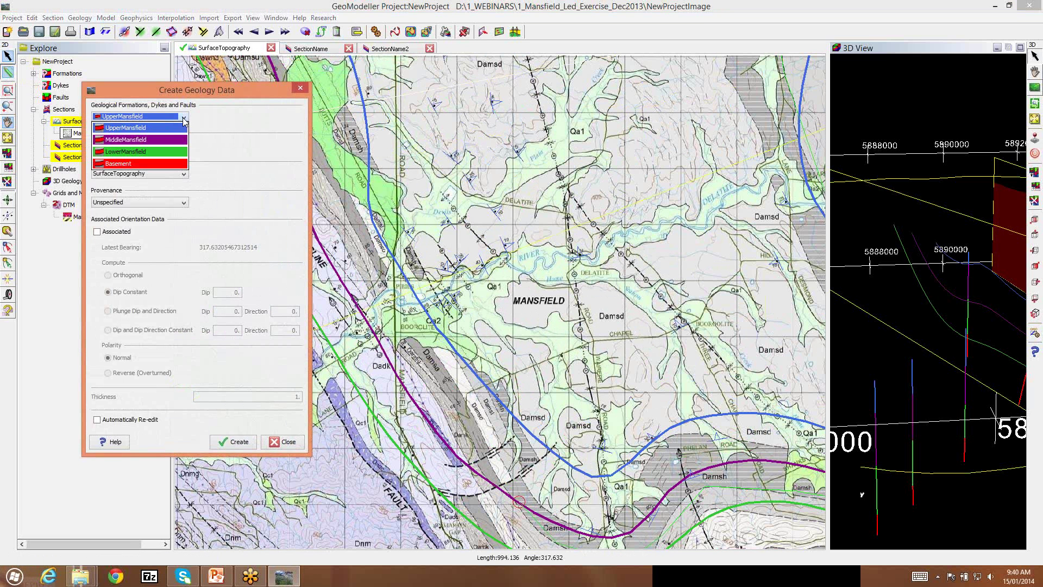
pyautogui.click(173, 128)
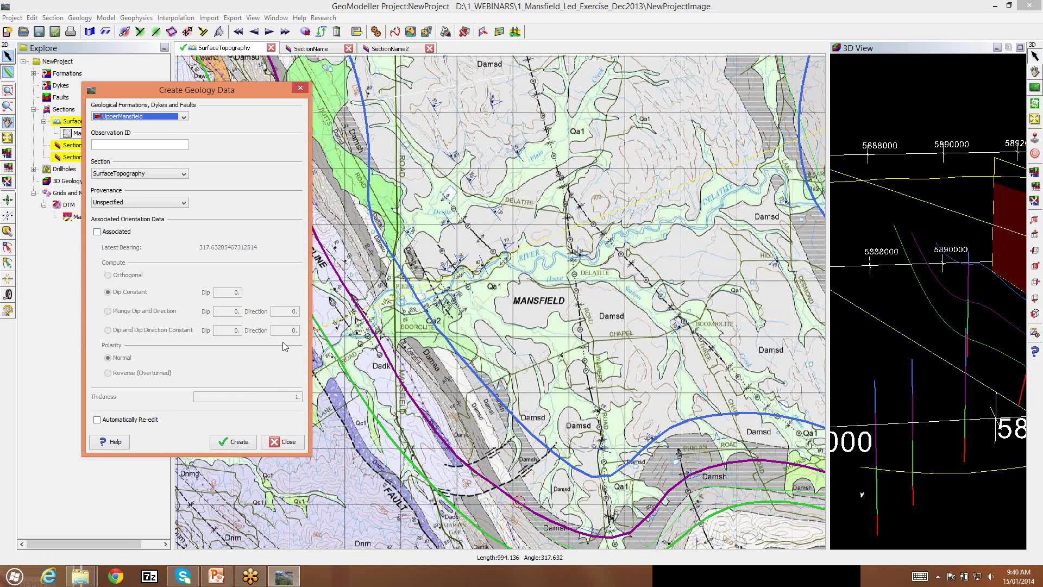
pyautogui.click(247, 444)
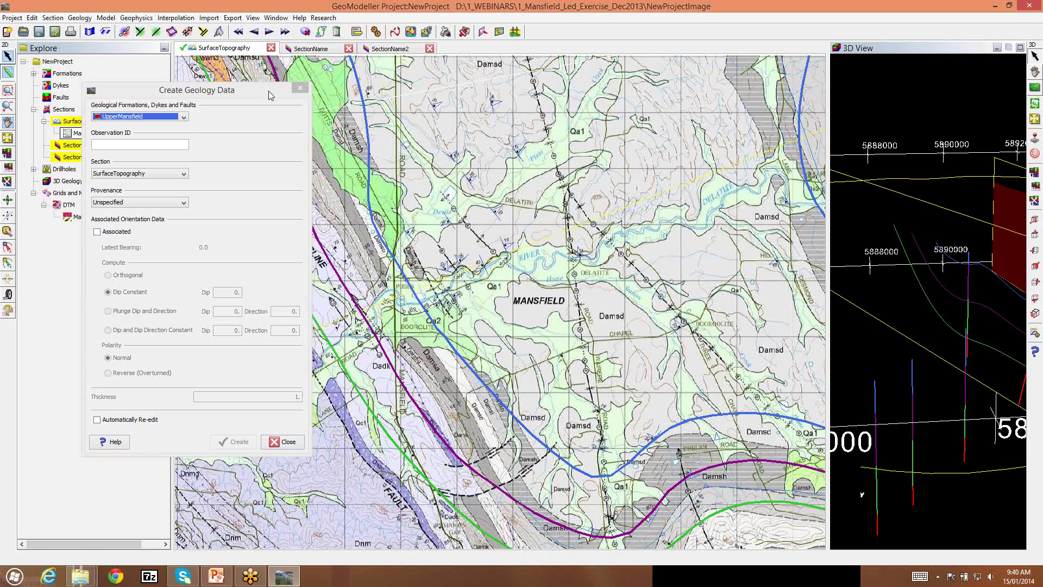
# Digitise the map's western contact from the southern bend to the northwest and create it as UpperMansfield geology data.
pyautogui.moveTo(268, 96); pyautogui.dragTo(178, 146)
pyautogui.scroll(-3, 500, 300)
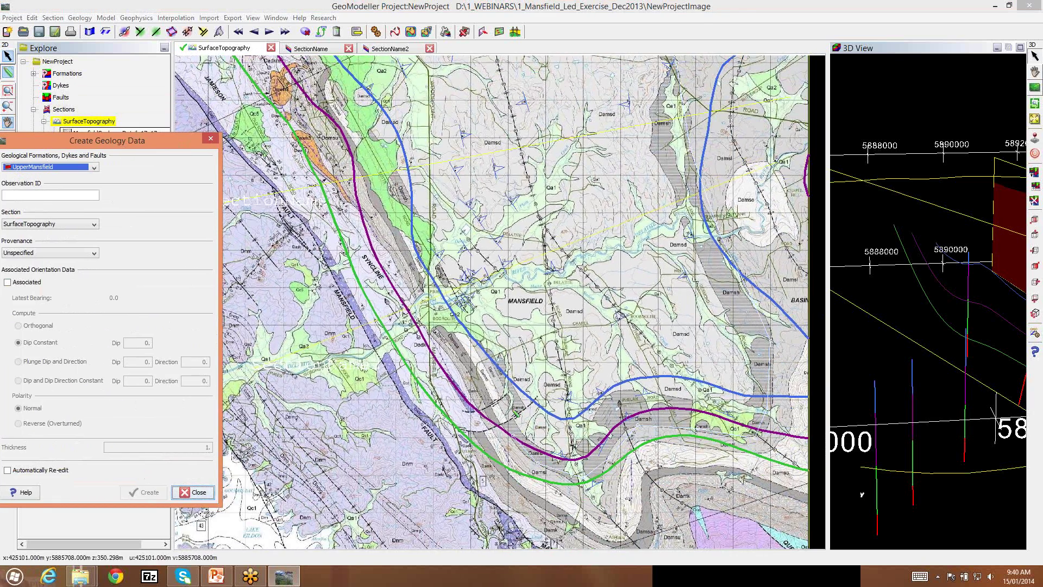
pyautogui.click(510, 405)
pyautogui.click(463, 327)
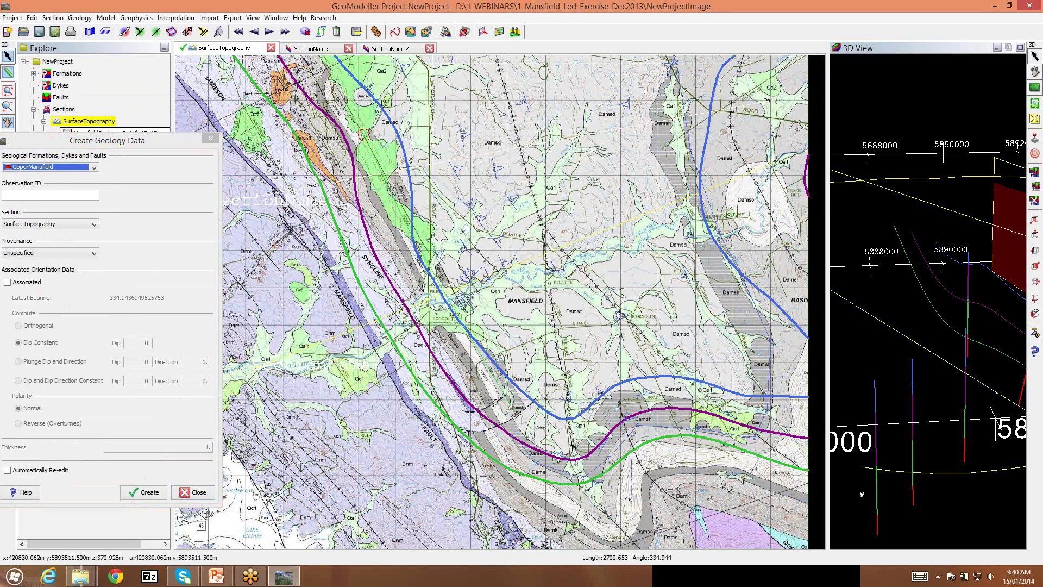
pyautogui.scroll(-2, 354, 119)
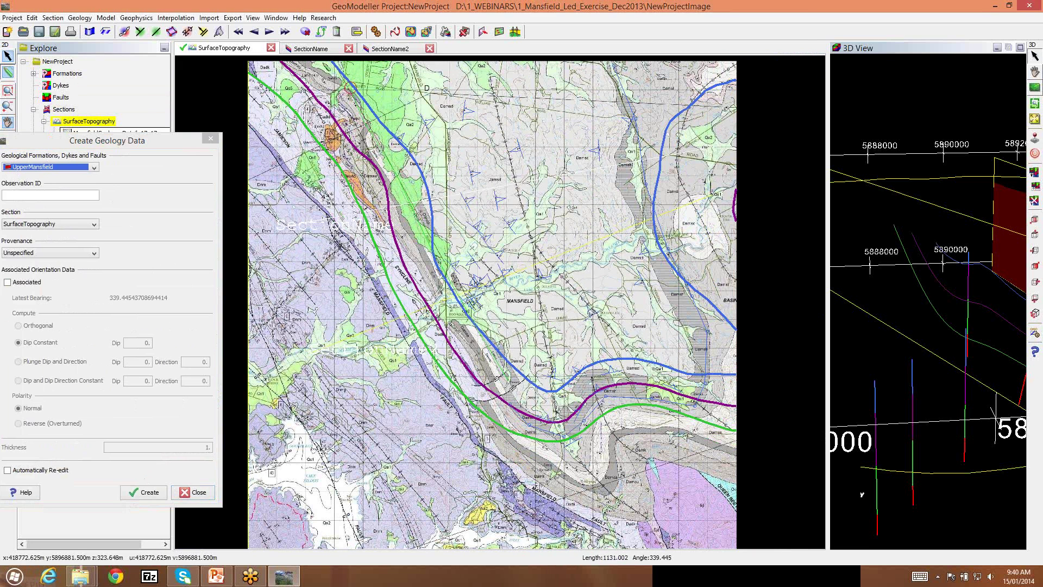
pyautogui.moveTo(133, 142); pyautogui.dragTo(175, 80)
pyautogui.click(205, 435)
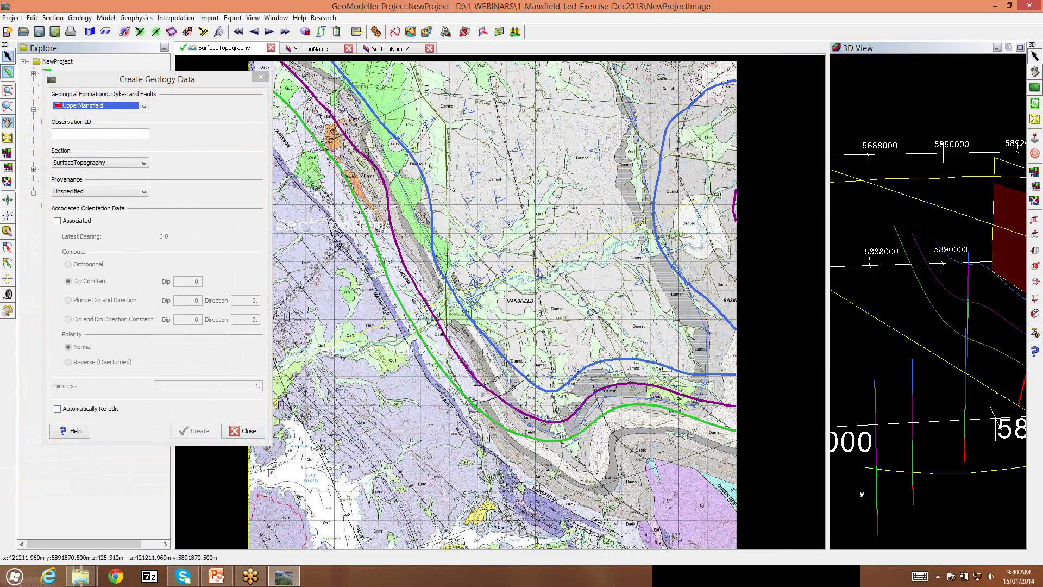
pyautogui.click(261, 77)
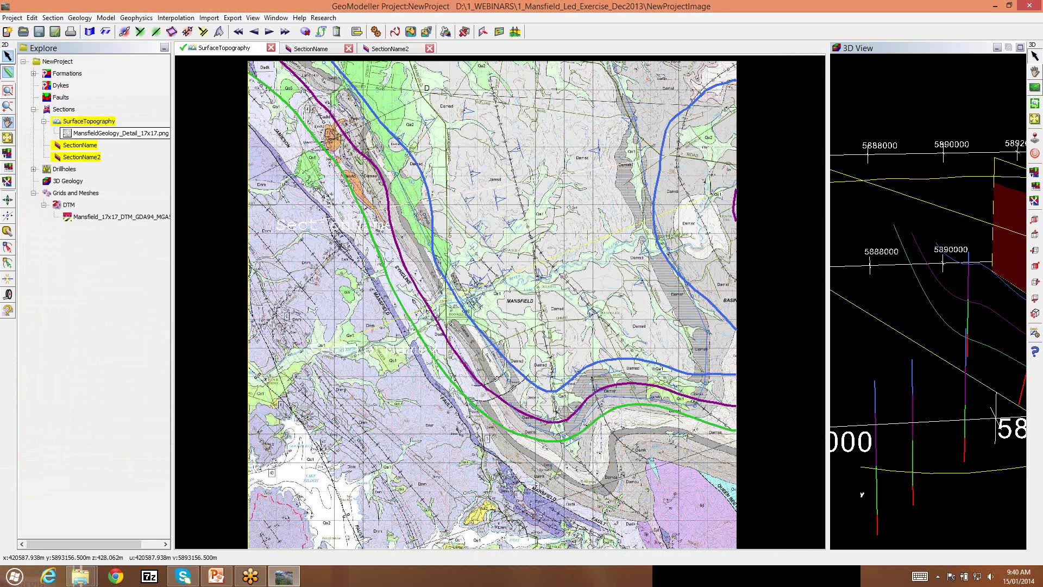
# Hide the geology map image on SurfaceTopography and erase the plotted model lines, leaving only the contact and orientation data.
pyautogui.rightClick(147, 135)
pyautogui.click(191, 159)
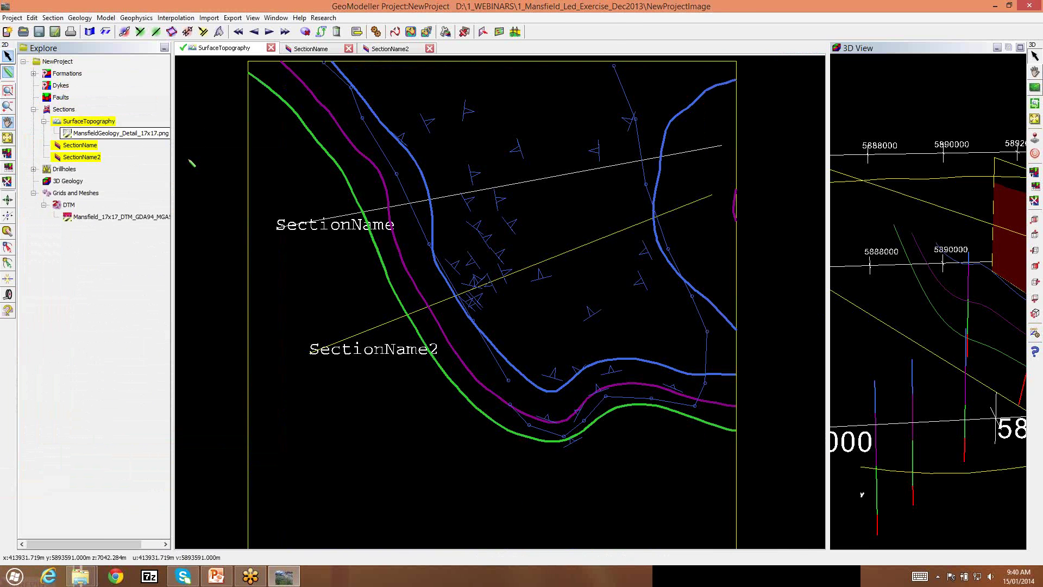
pyautogui.click(706, 401)
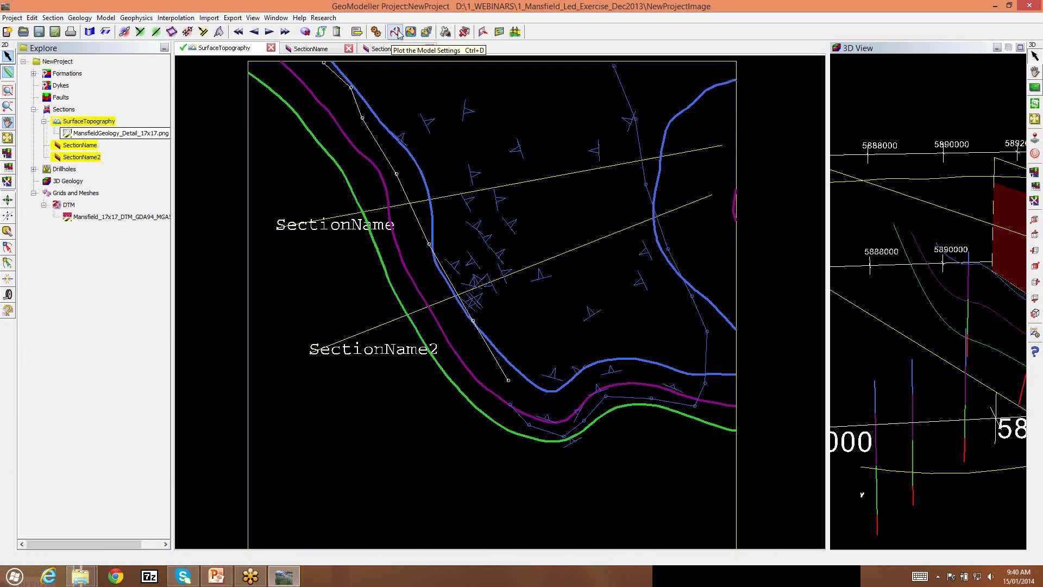
pyautogui.click(106, 18)
pyautogui.click(148, 120)
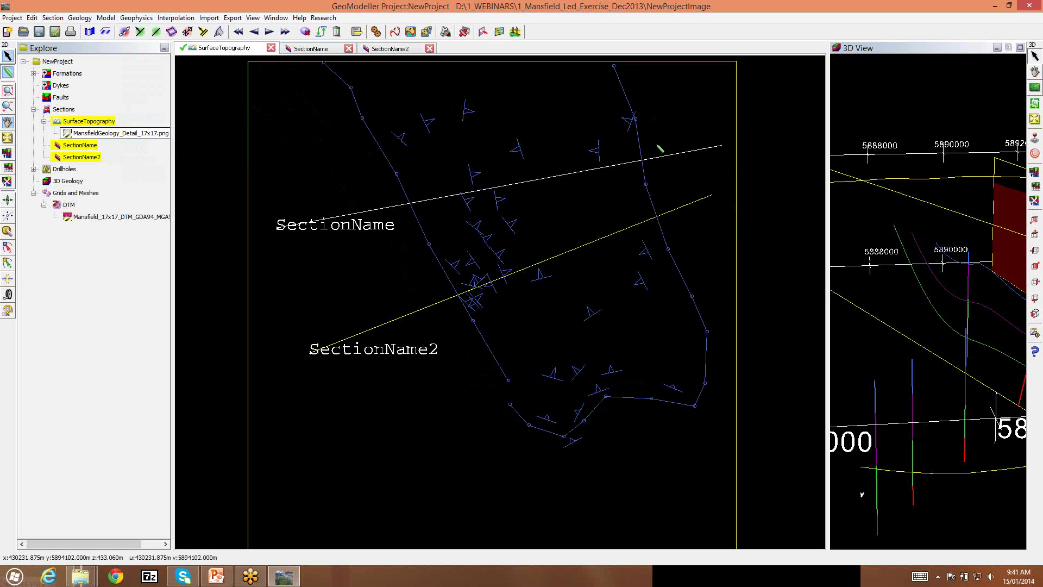
pyautogui.click(380, 147)
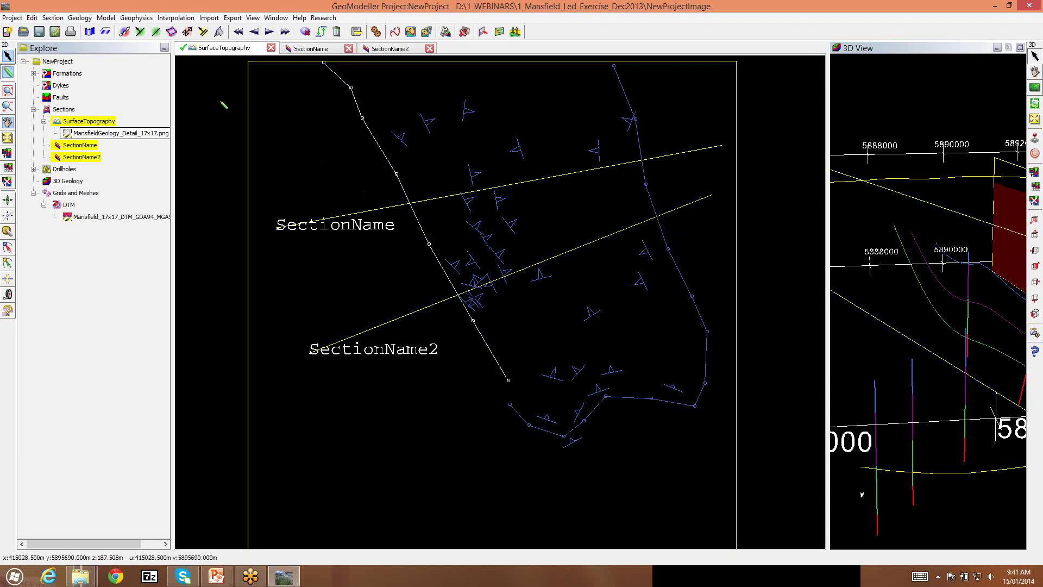
# Import the contacts file CONTACTS_MiddleMansfield_2D_BRGM.data from the 5_MM_ContactsAndDips folder into the SurfaceTopography section.
pyautogui.click(211, 19)
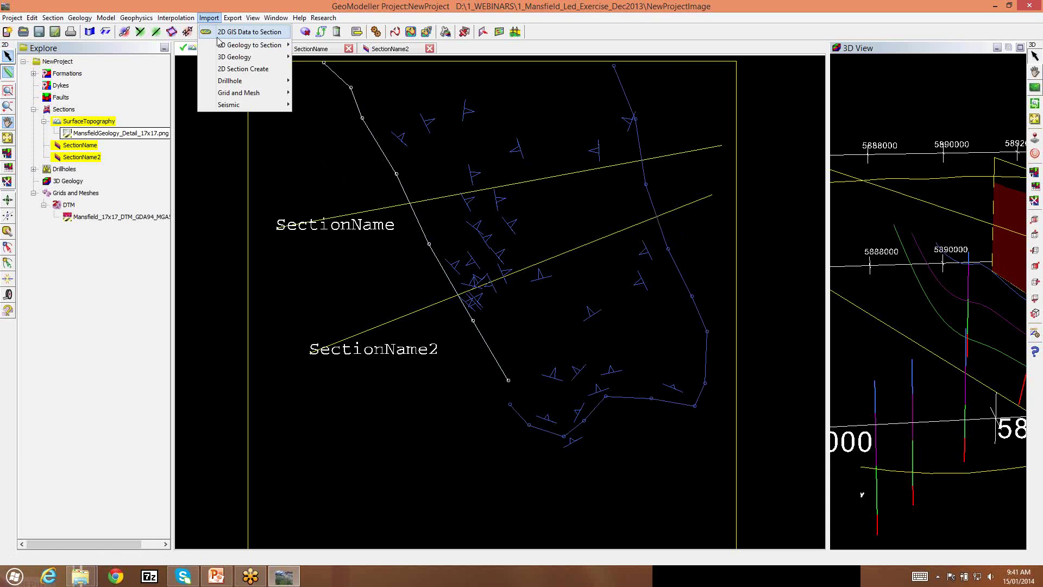
pyautogui.moveTo(222, 49)
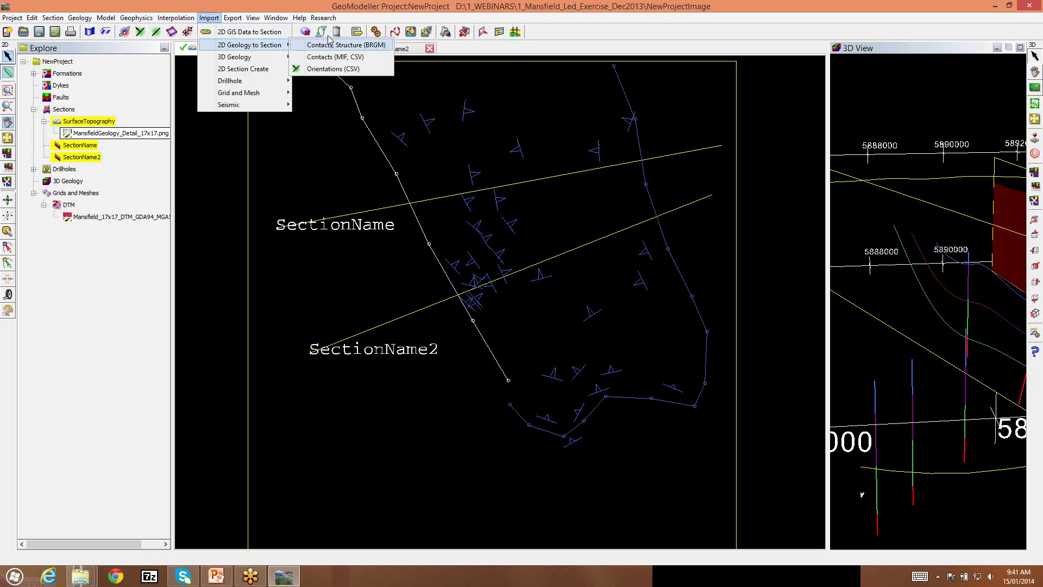
pyautogui.click(356, 46)
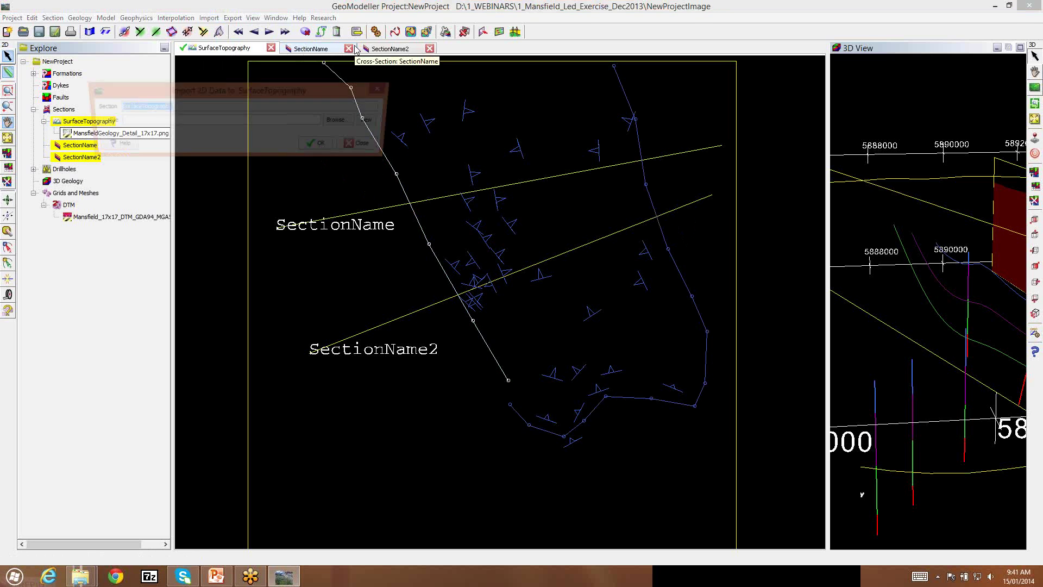
pyautogui.click(342, 121)
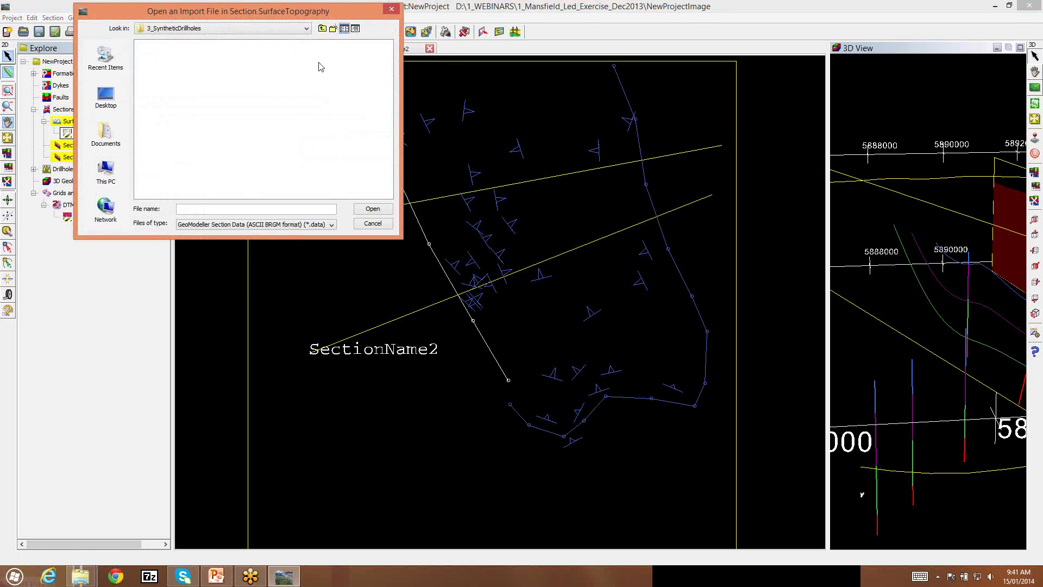
pyautogui.click(322, 28)
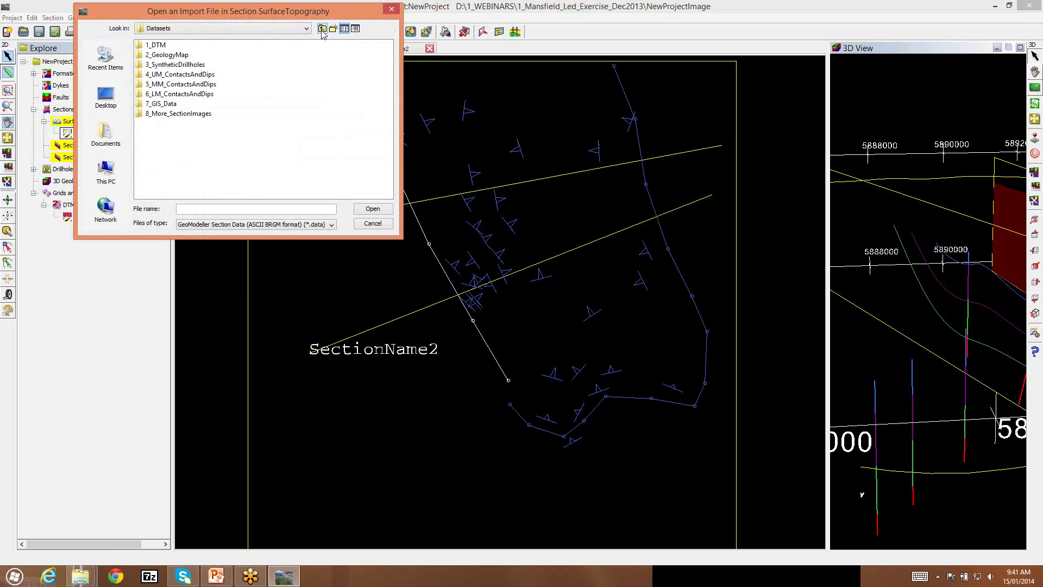
pyautogui.doubleClick(193, 85)
pyautogui.doubleClick(199, 58)
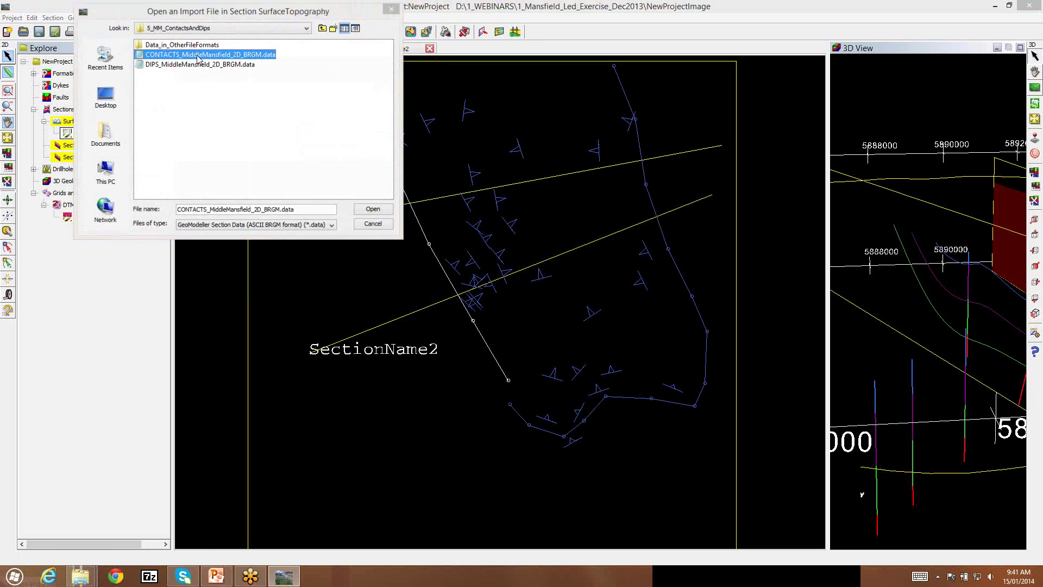
pyautogui.click(334, 147)
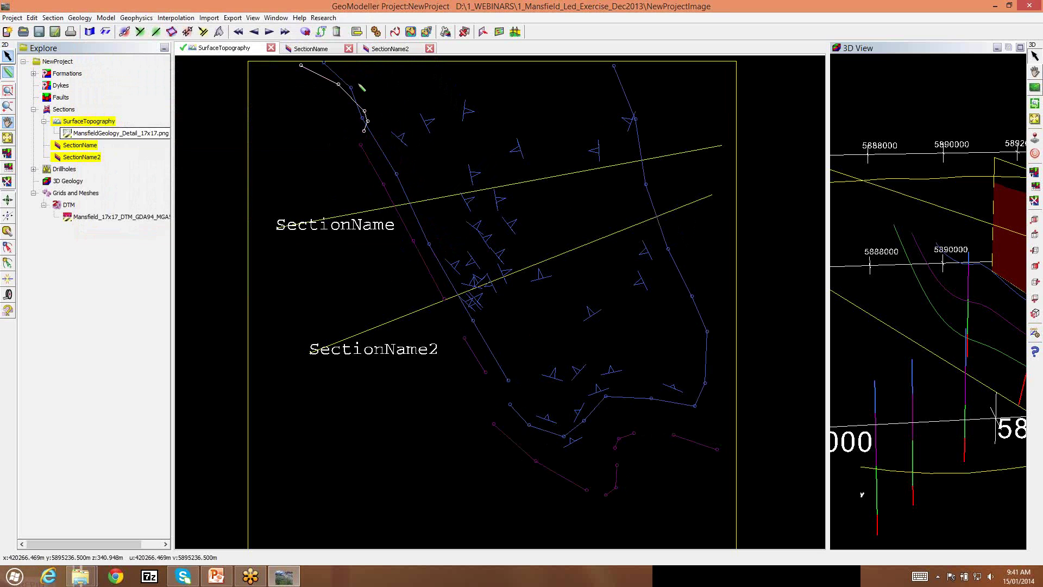
# Move the points near the northern end of the western UpperMansfield contact eastwards, clear of the imported MiddleMansfield contact.
pyautogui.click(8, 216)
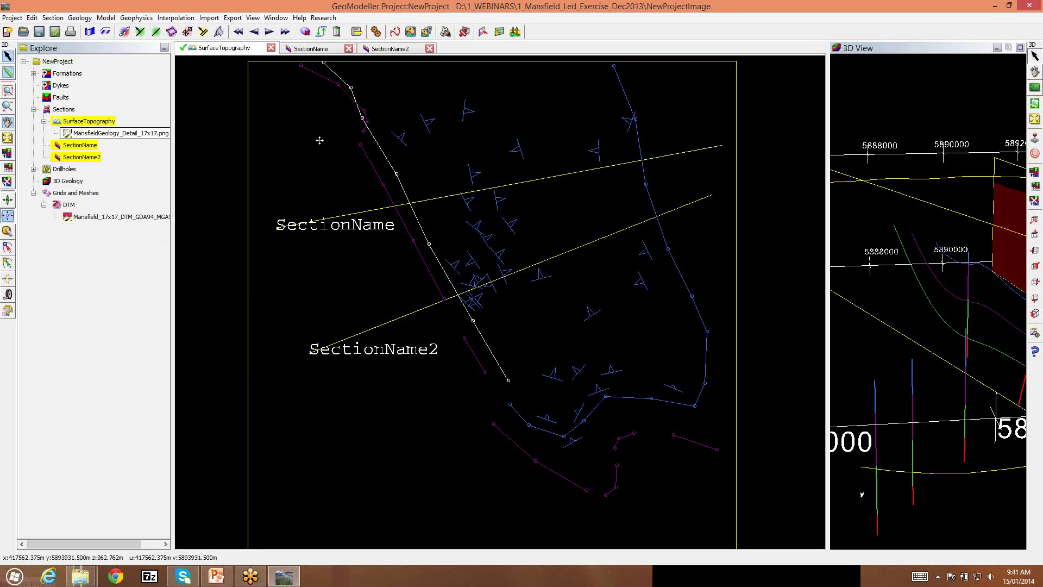
pyautogui.moveTo(352, 87); pyautogui.dragTo(376, 111)
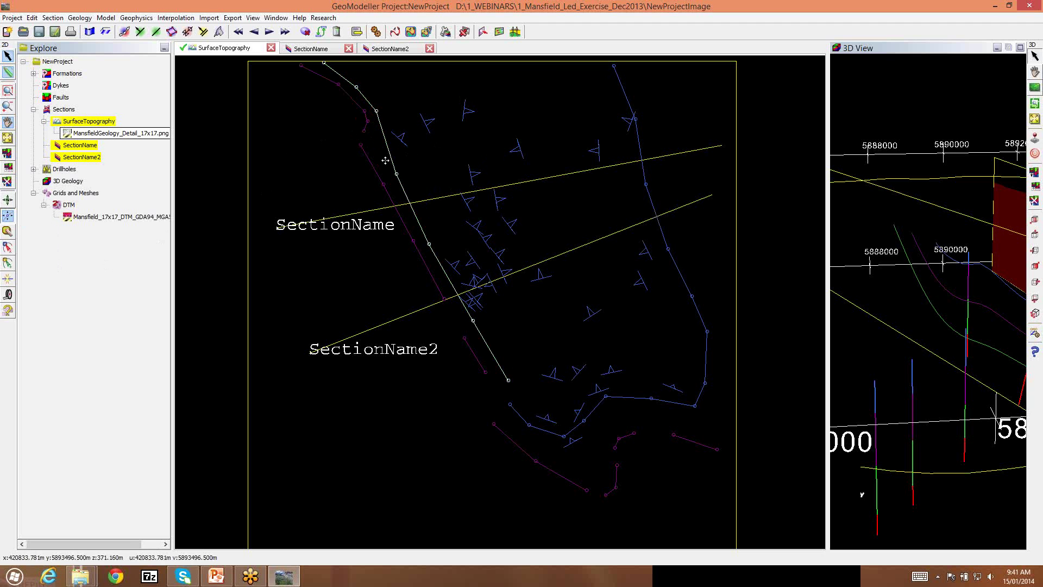
pyautogui.click(7, 56)
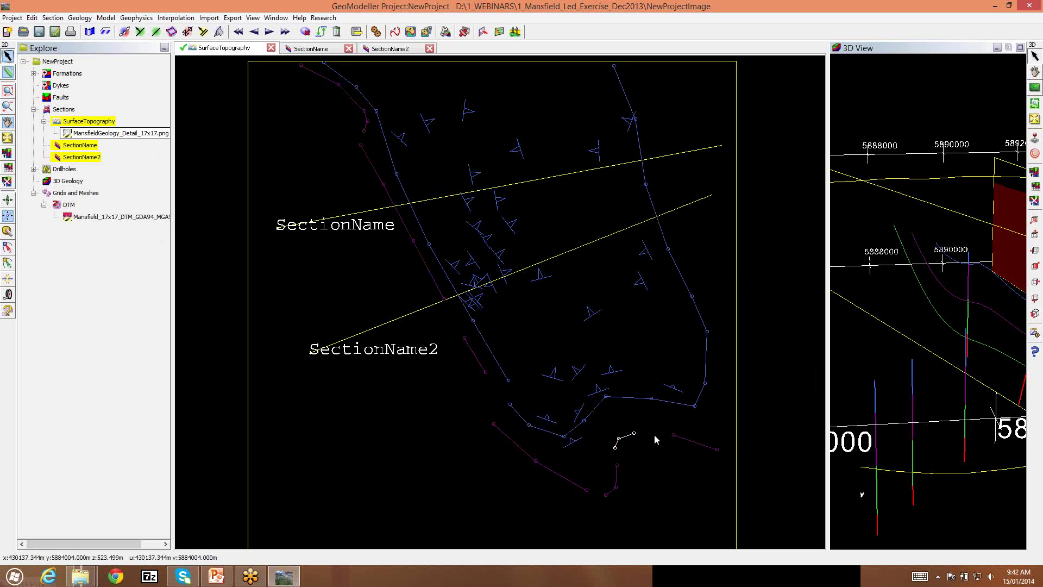
# Load the GIS file main_structure_arc_lat_long_dd94.shp from the 7_GIS_Data folder into the points list for SurfaceTopography.
pyautogui.click(209, 19)
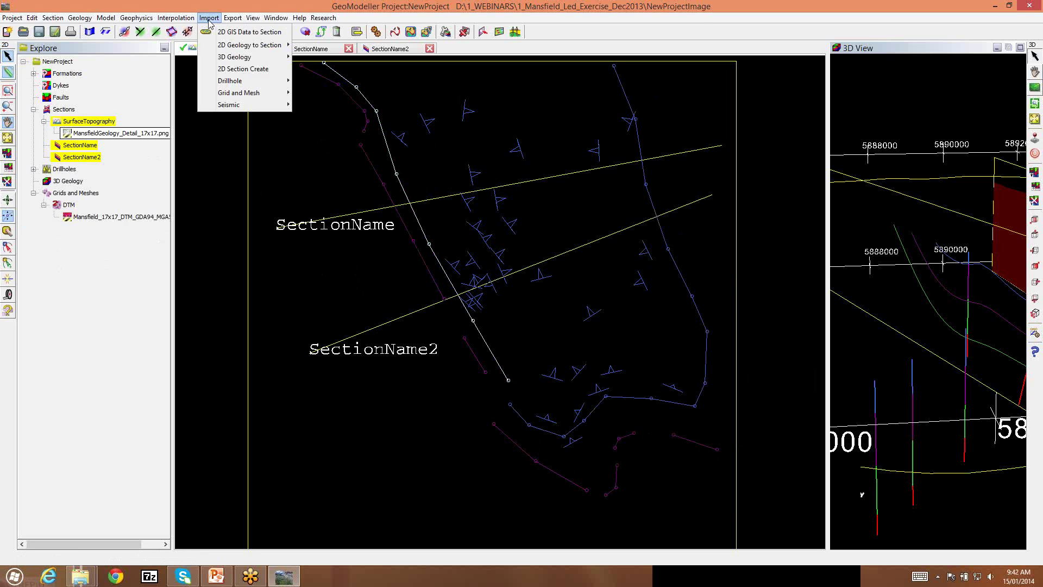
pyautogui.click(232, 34)
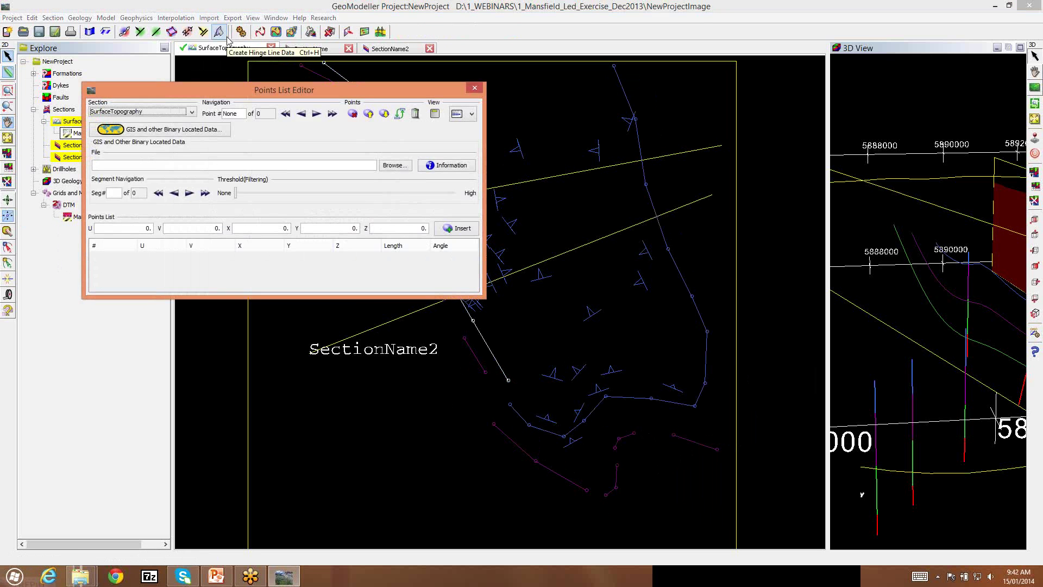
pyautogui.click(393, 166)
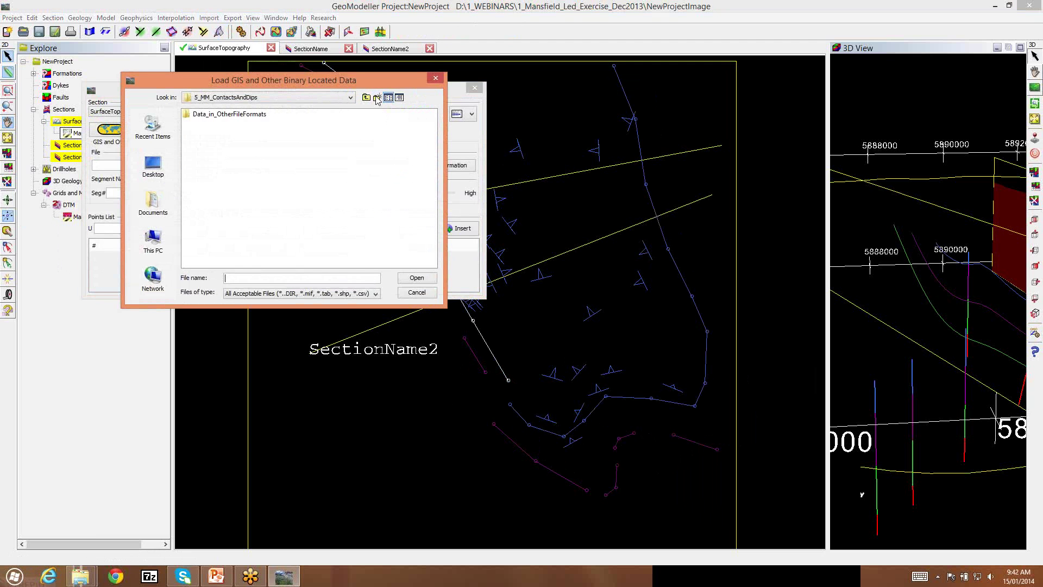
pyautogui.click(366, 98)
pyautogui.doubleClick(212, 173)
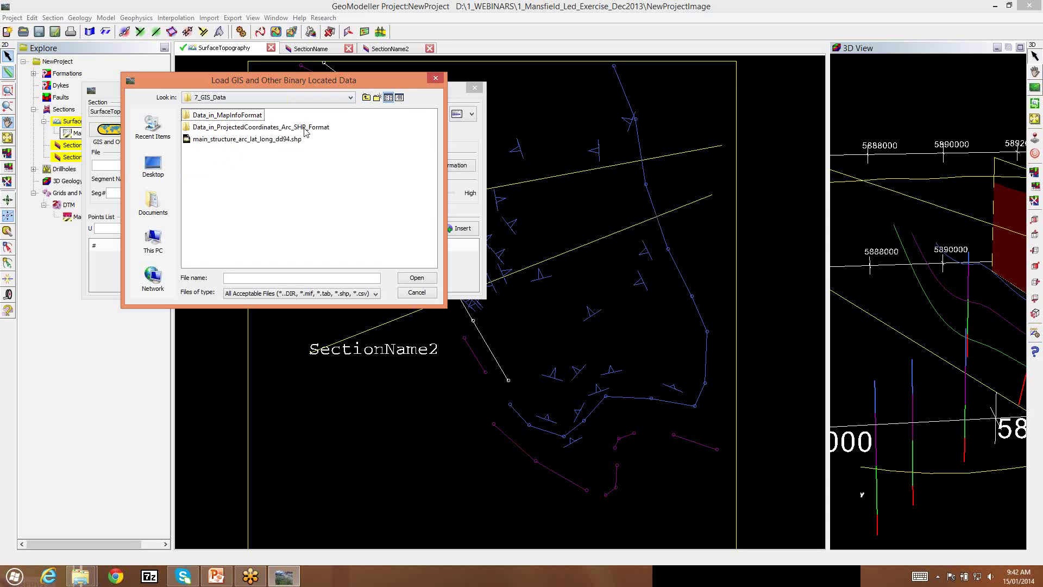
pyautogui.click(270, 141)
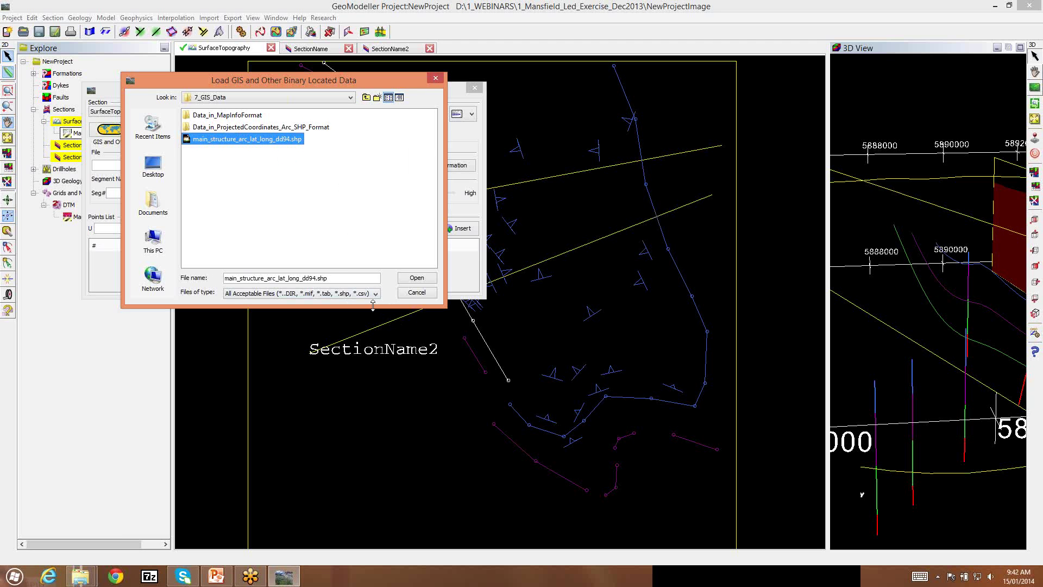
pyautogui.click(417, 277)
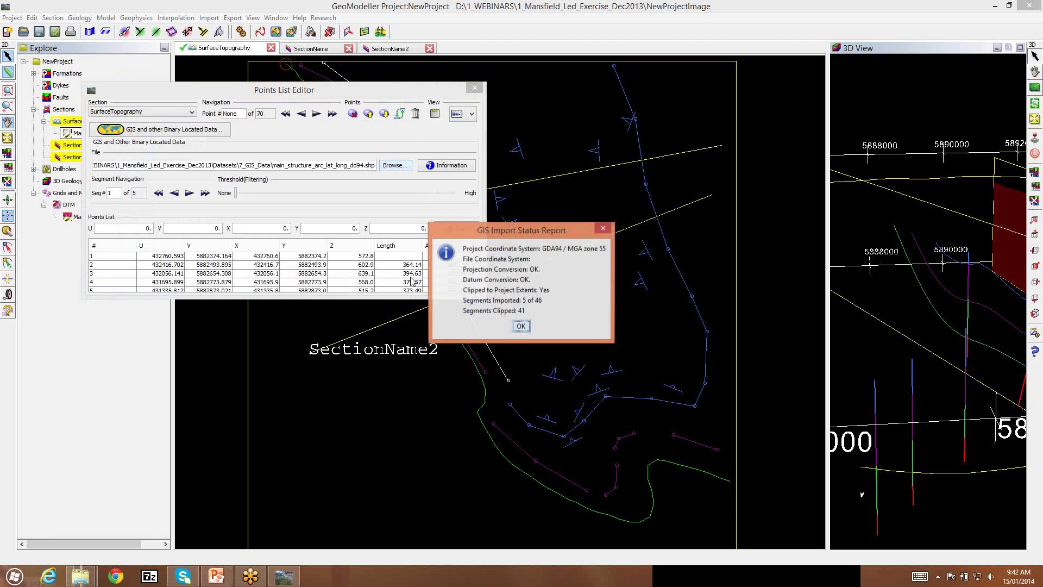
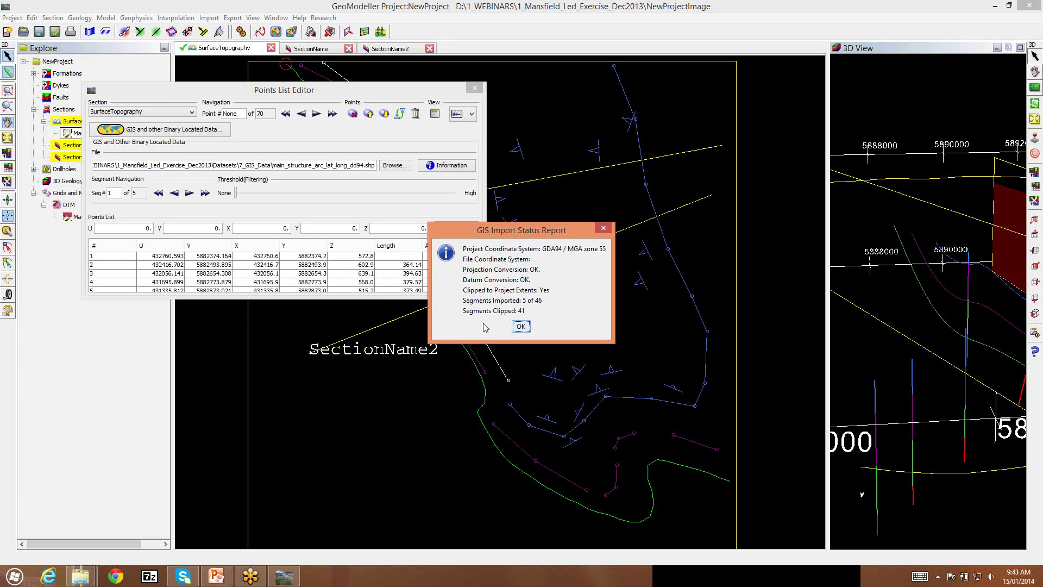
pyautogui.click(521, 326)
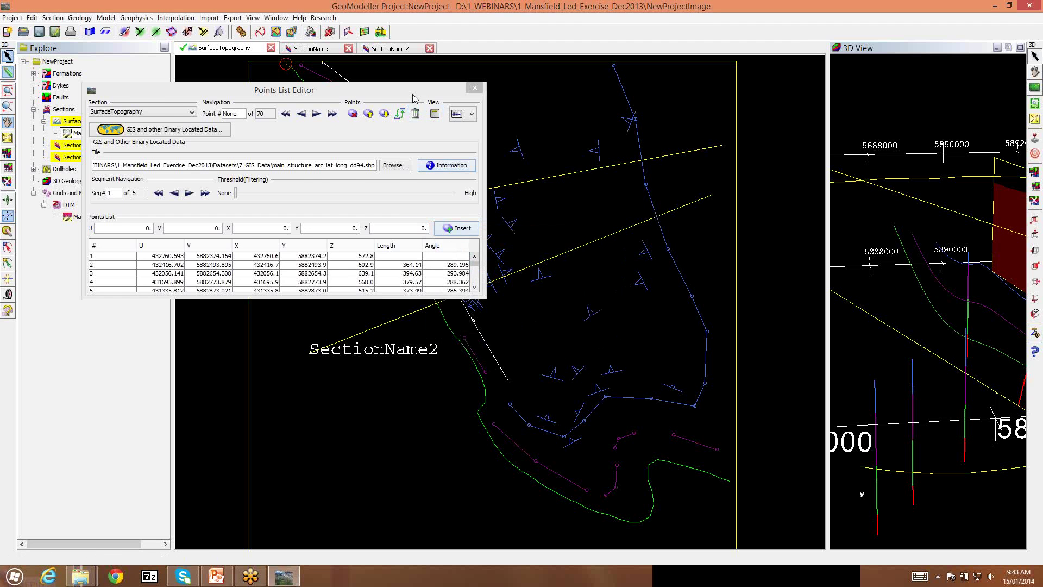
# Enlarge the Points List Editor beside the section and examine the points of GIS segments 1 to 3, ending on segment 1.
pyautogui.moveTo(416, 93); pyautogui.dragTo(928, 79)
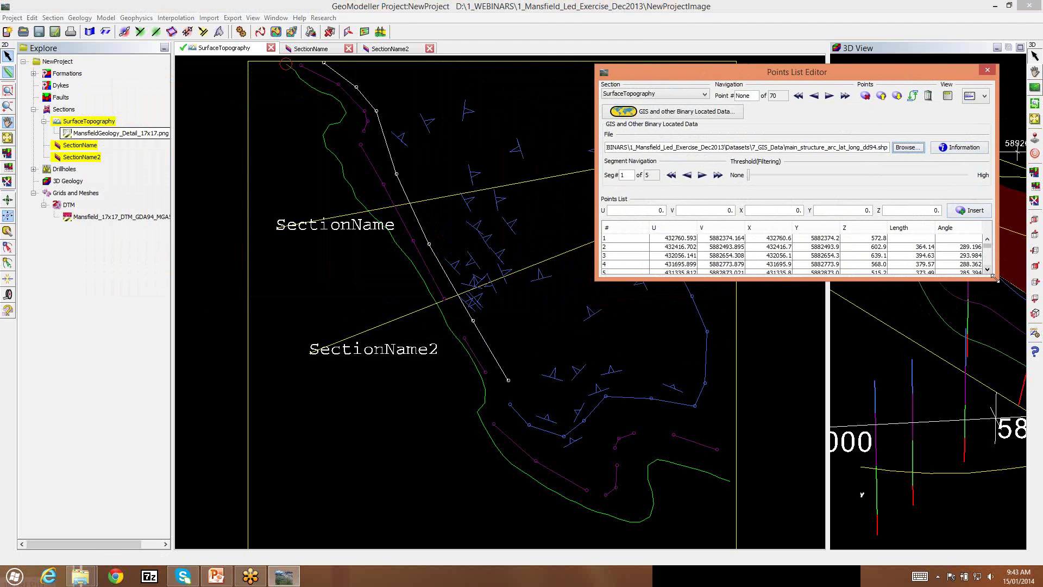
pyautogui.moveTo(995, 278); pyautogui.dragTo(1004, 542)
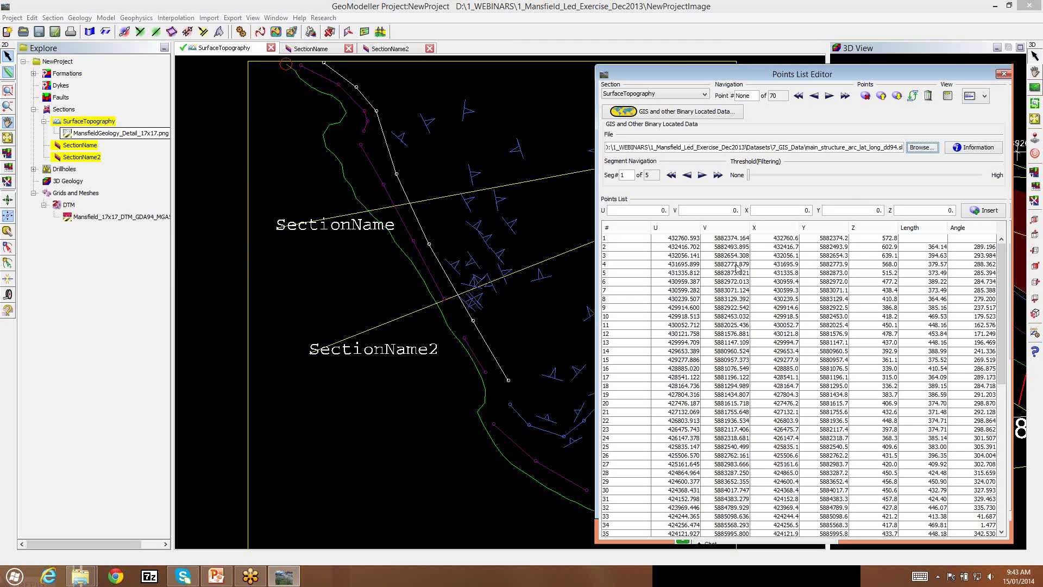
pyautogui.moveTo(1004, 294); pyautogui.dragTo(999, 474)
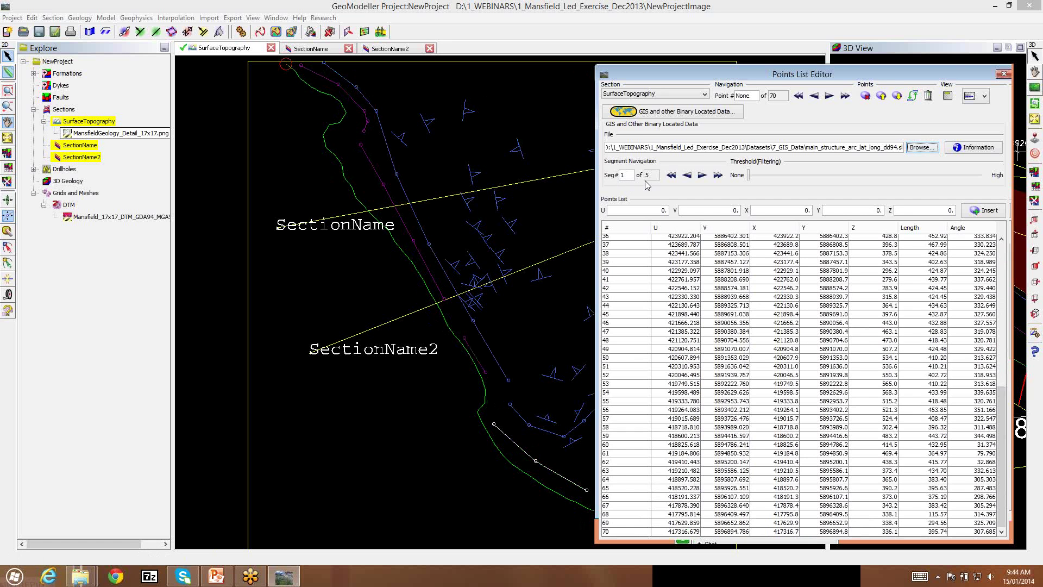
pyautogui.click(702, 175)
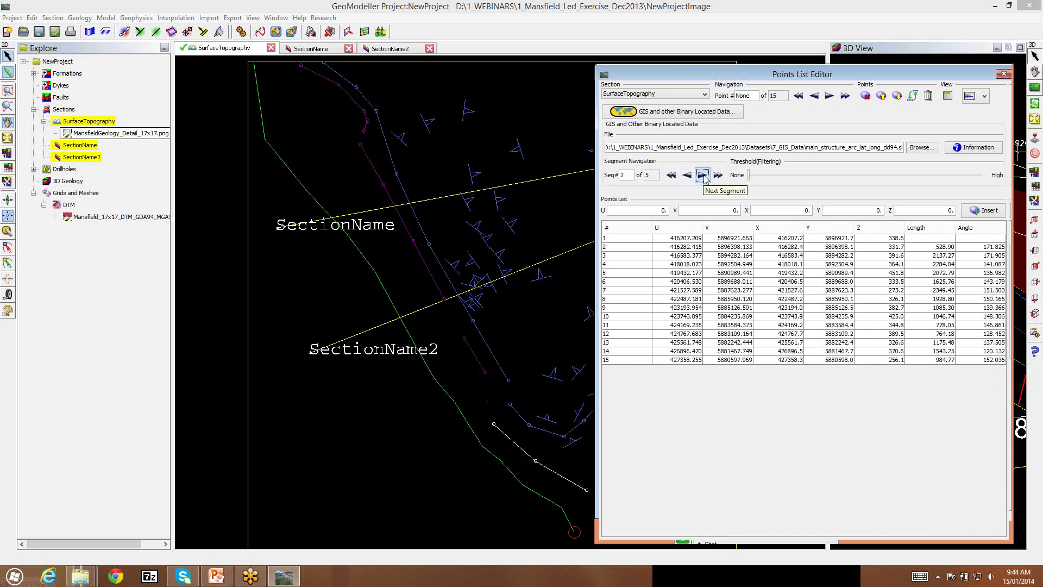
pyautogui.click(702, 175)
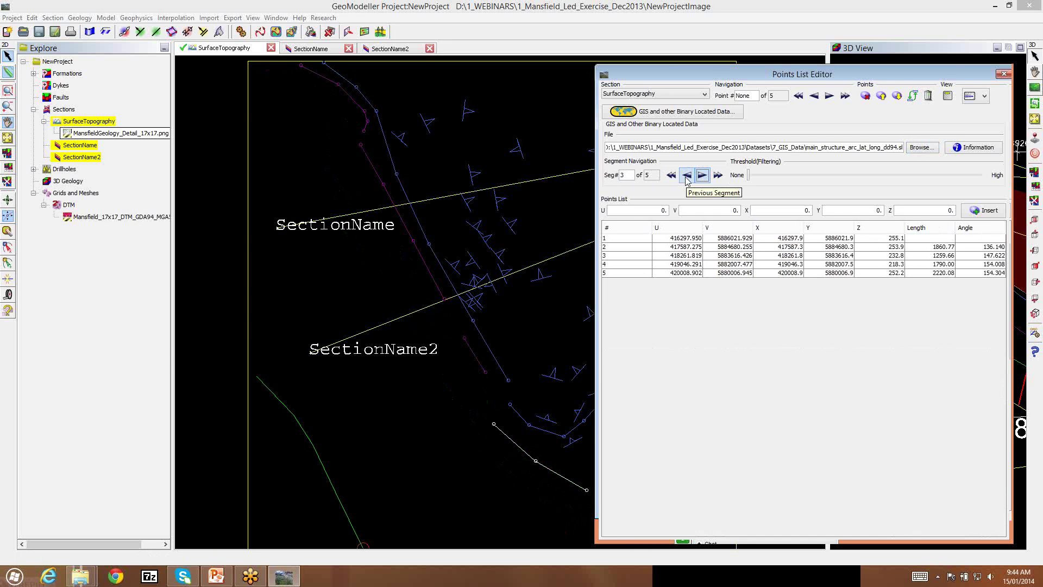
pyautogui.click(688, 175)
pyautogui.click(688, 175)
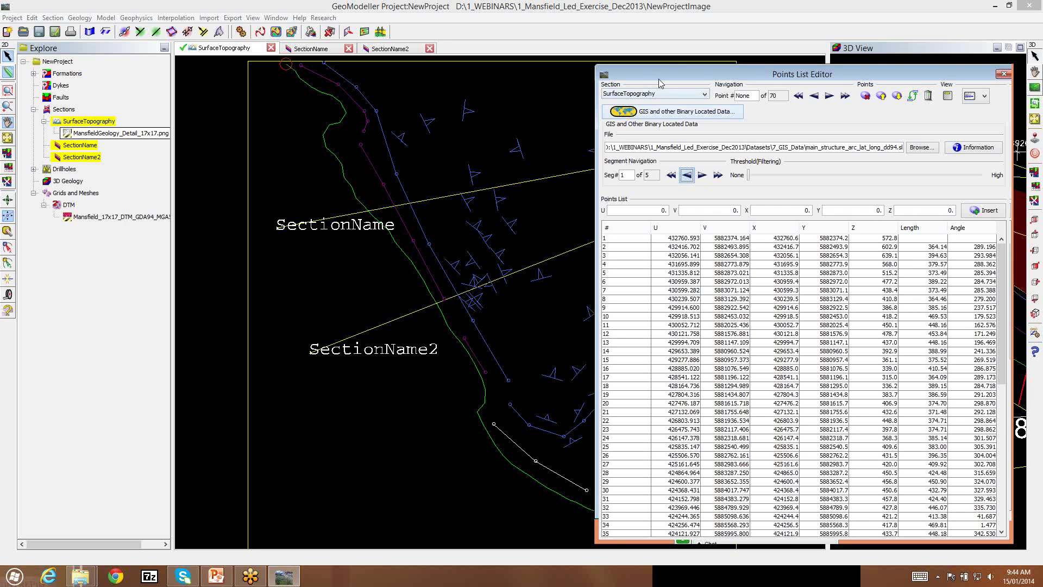
# Thin the points of GIS segment 1 with a low filtering threshold after trying a high one, and select point 25.
pyautogui.moveTo(653, 77); pyautogui.dragTo(777, 75)
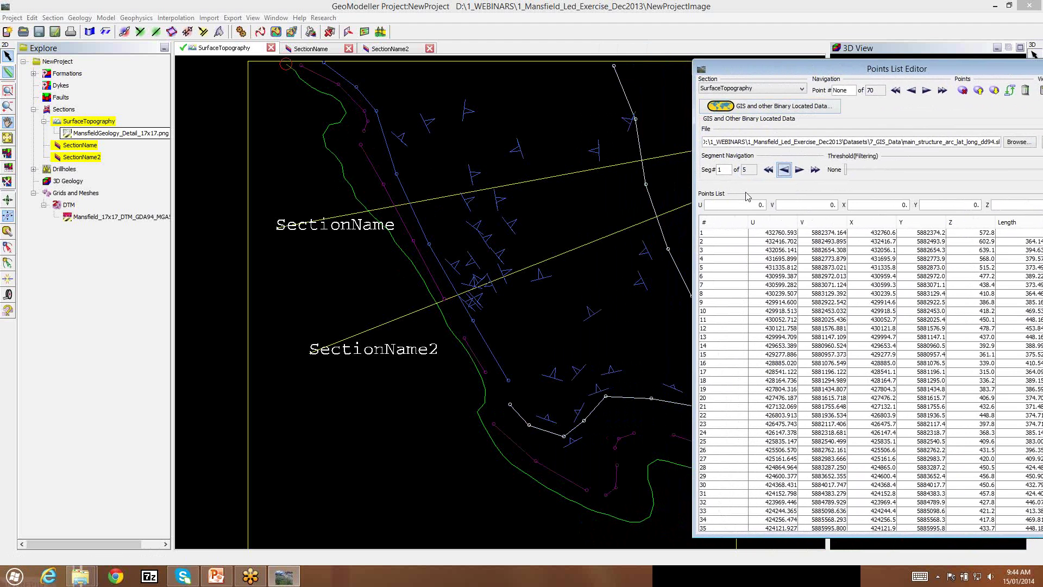
pyautogui.moveTo(839, 69); pyautogui.dragTo(731, 37)
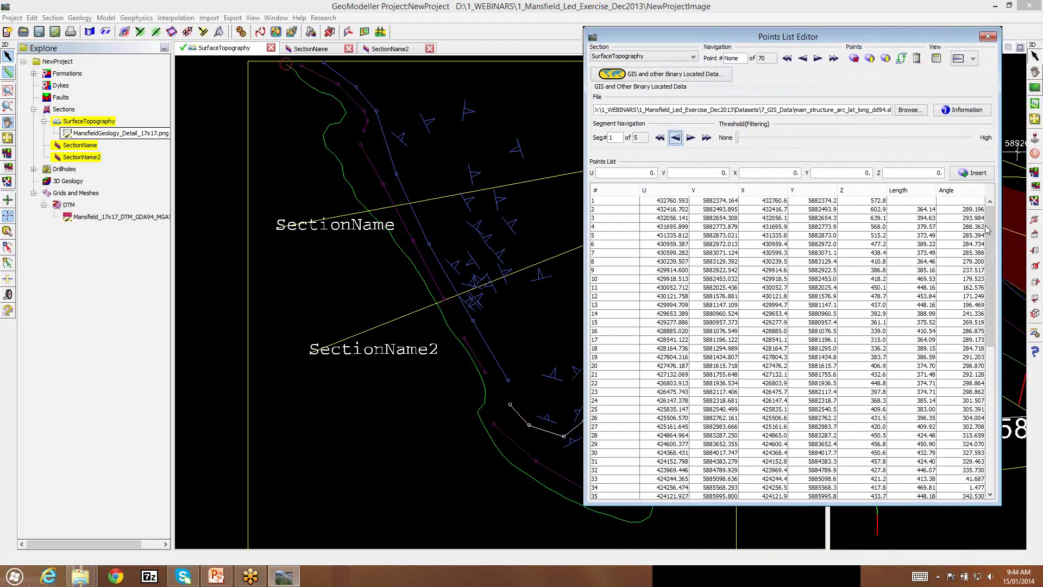
pyautogui.moveTo(989, 272); pyautogui.dragTo(989, 413)
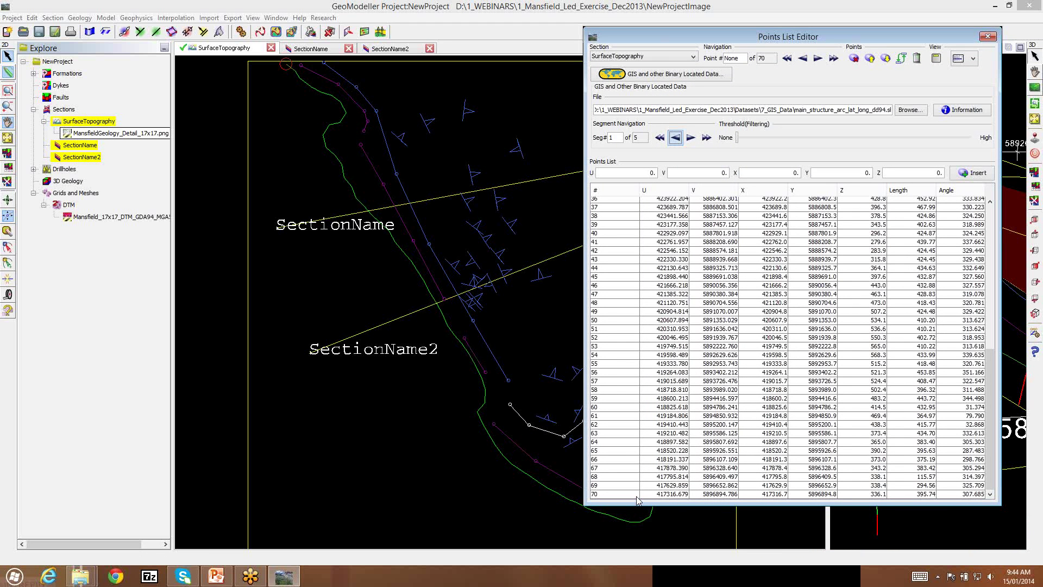
pyautogui.click(738, 140)
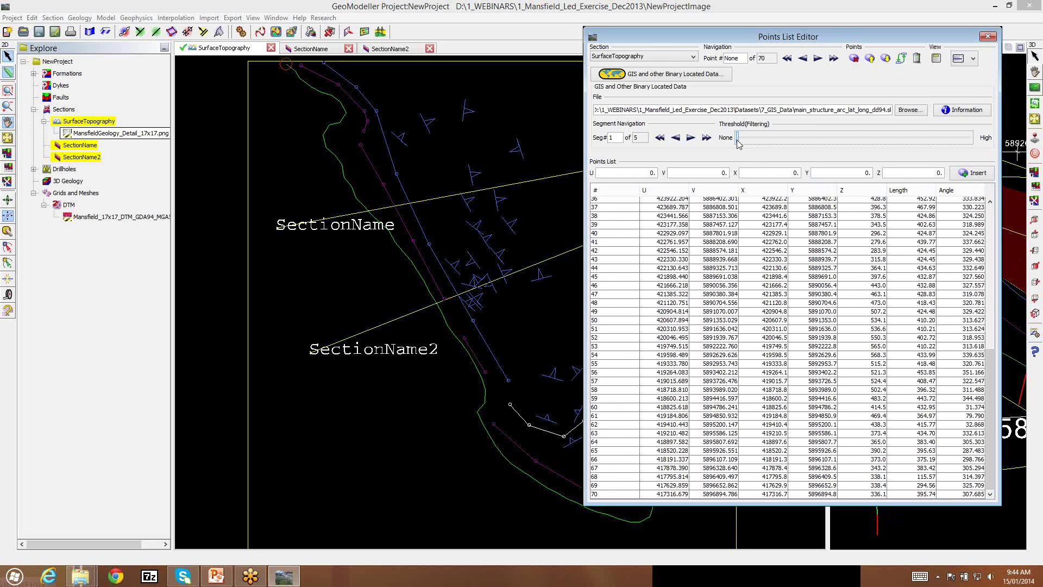
pyautogui.moveTo(738, 139); pyautogui.dragTo(969, 141)
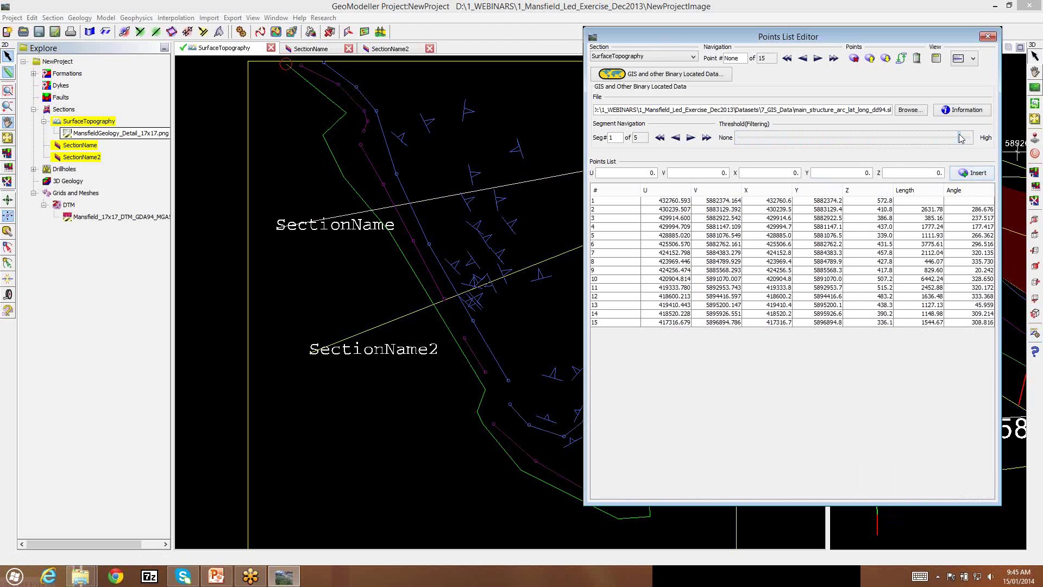
pyautogui.moveTo(962, 139); pyautogui.dragTo(770, 147)
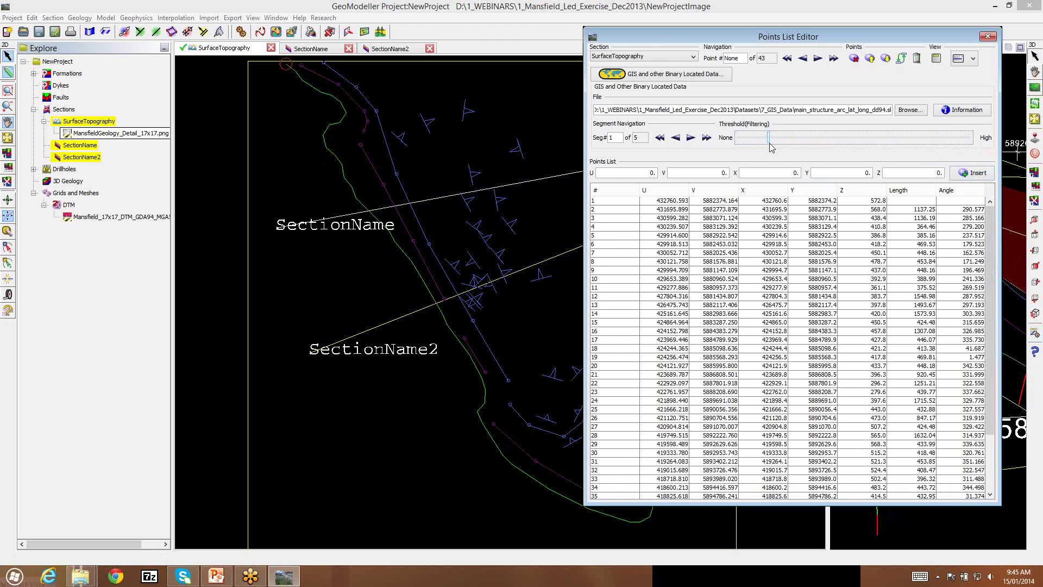
pyautogui.scroll(-3, 801, 266)
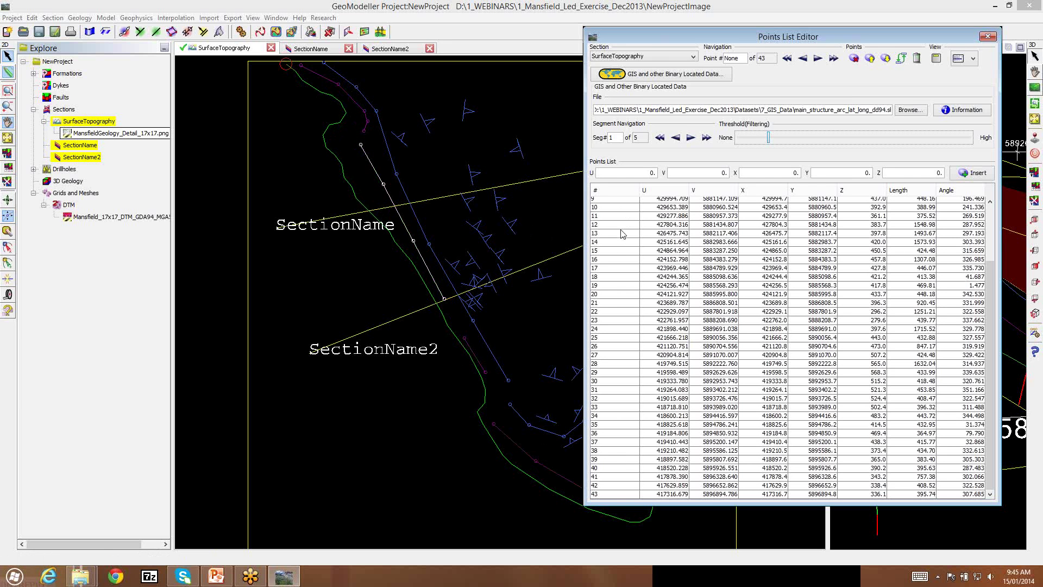
pyautogui.click(632, 338)
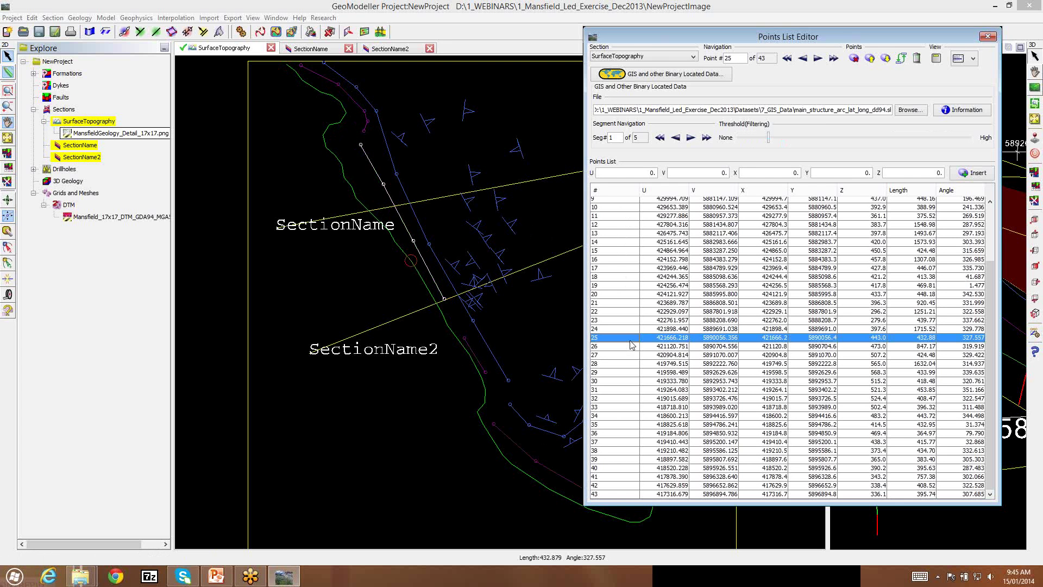
# Step back through the loaded GIS segment's points from point 25 to point 12, checking each position on the map.
pyautogui.press('Up')
pyautogui.press('Up')
pyautogui.press('Up')
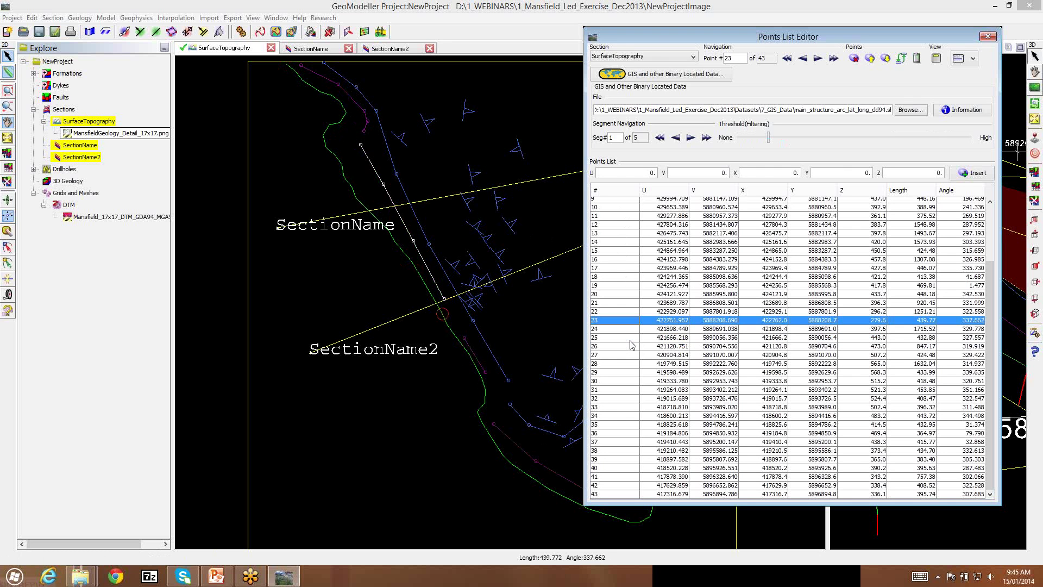
pyautogui.press('Up')
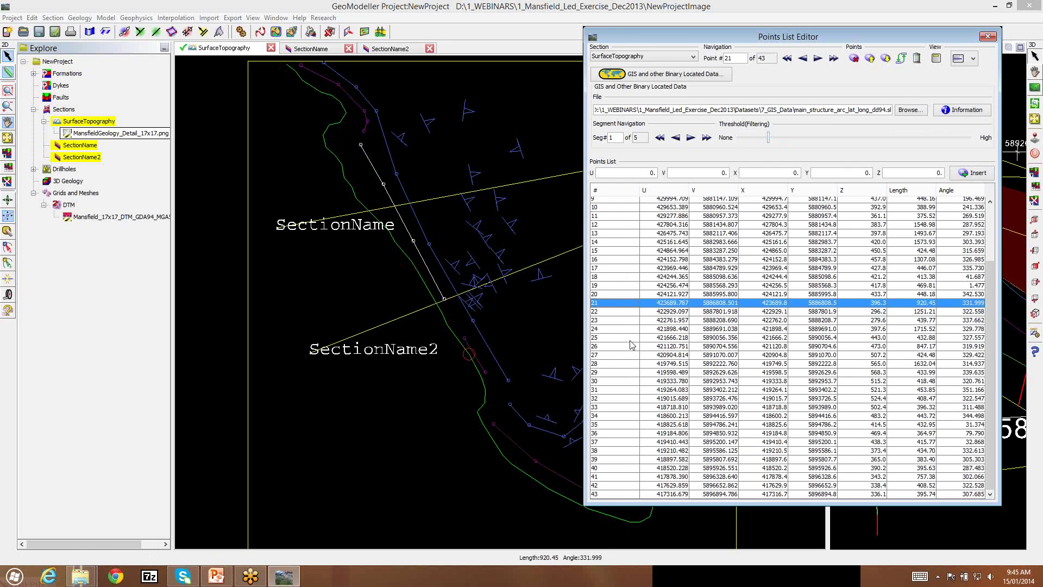
pyautogui.press('Up')
pyautogui.press('Up')
pyautogui.press('Up')
pyautogui.press('Up')
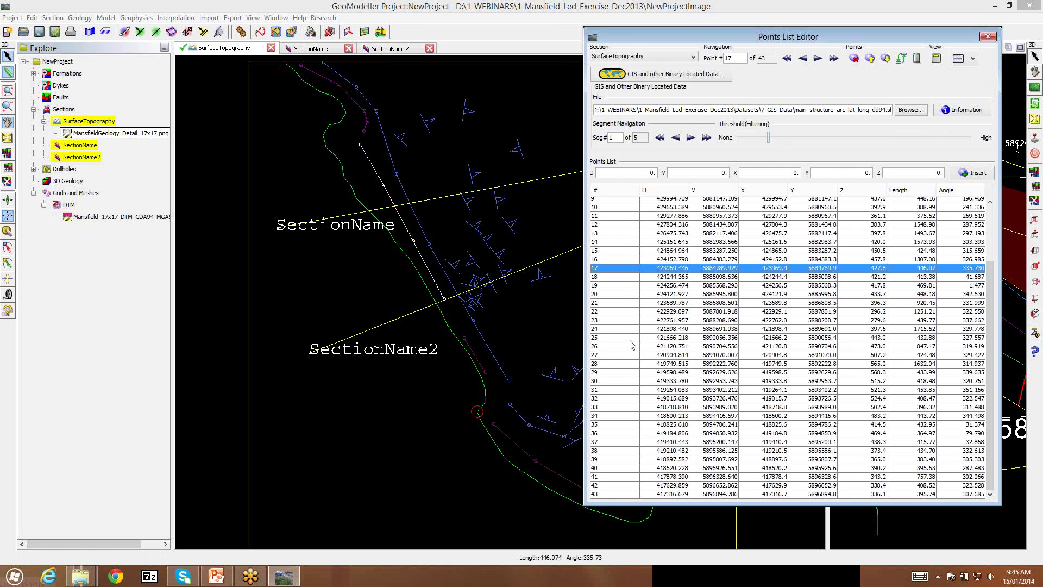
pyautogui.press('Up')
pyautogui.press('Up')
pyautogui.press('Up')
pyautogui.press('Up')
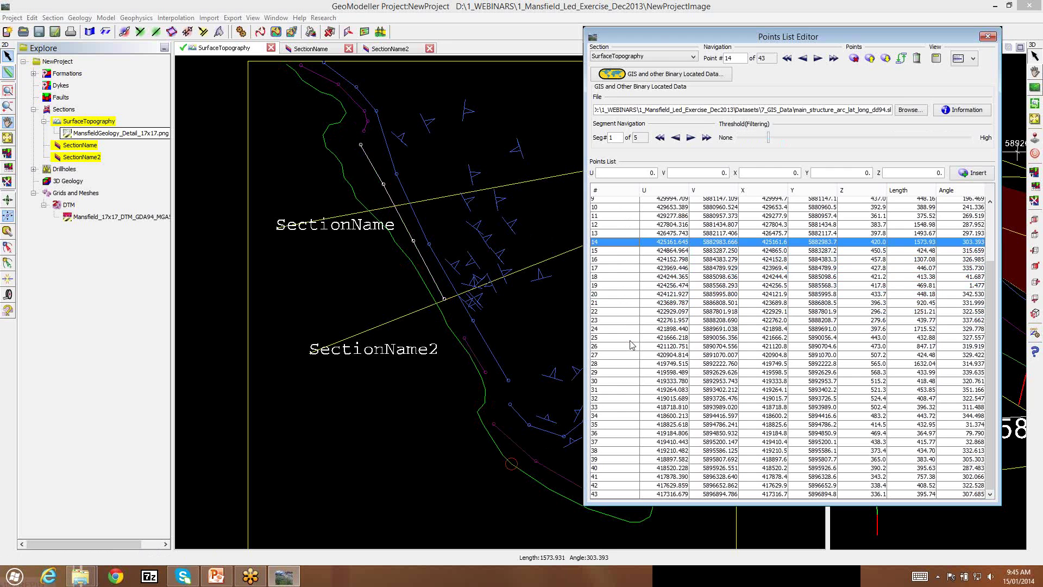
pyautogui.press('Up')
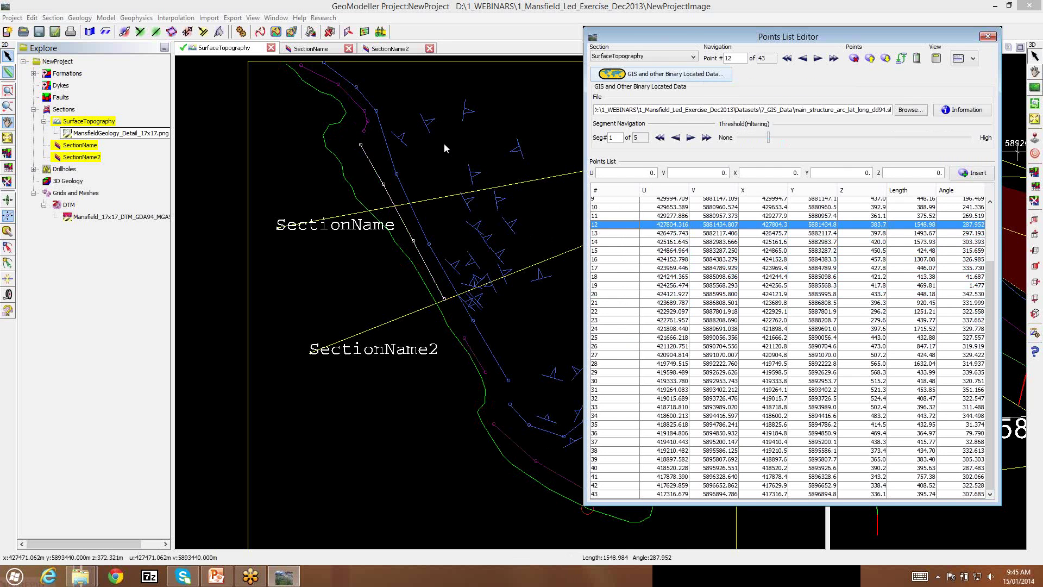
# Create LowerMansfield geology data on the SurfaceTopography section from the listed points, and close the geology and points list dialogs.
pyautogui.click(125, 33)
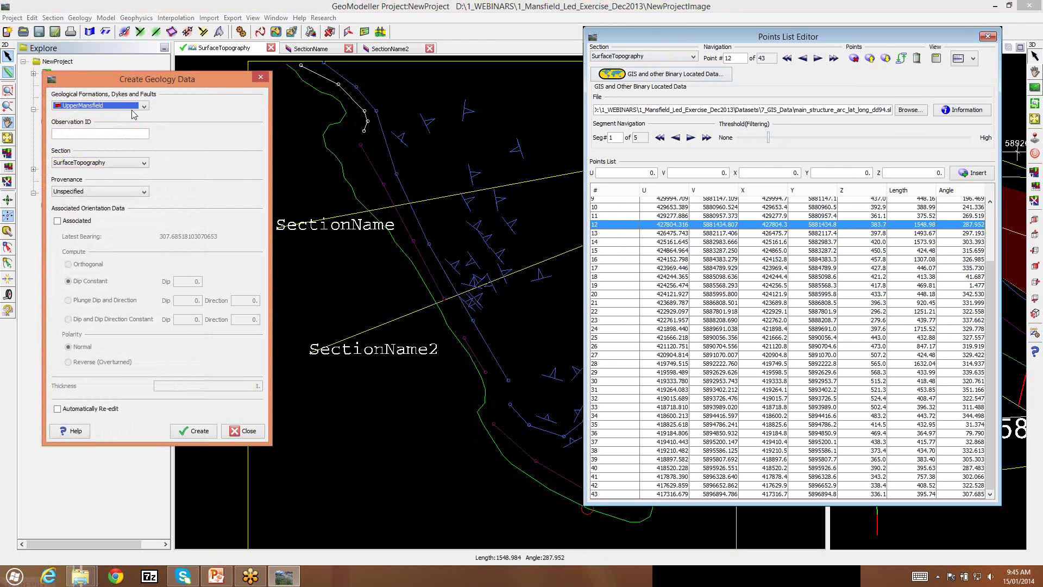
pyautogui.click(145, 107)
pyautogui.click(98, 142)
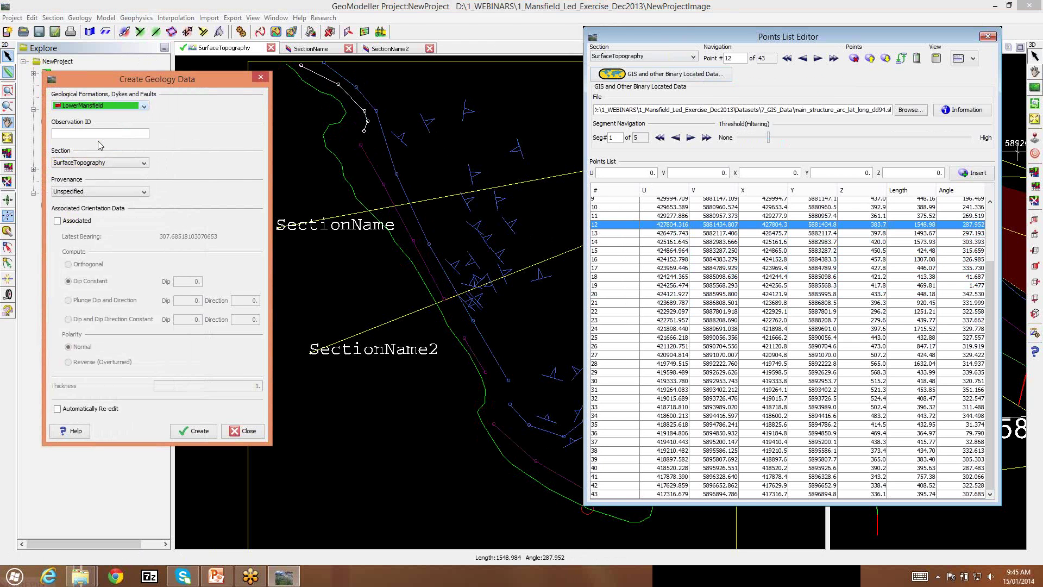
pyautogui.click(199, 430)
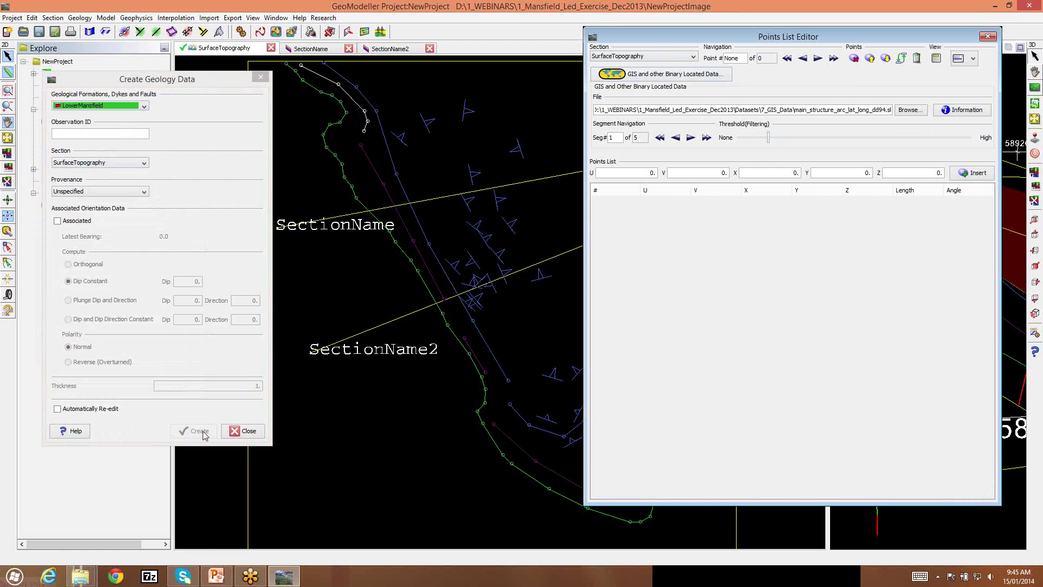
pyautogui.click(262, 79)
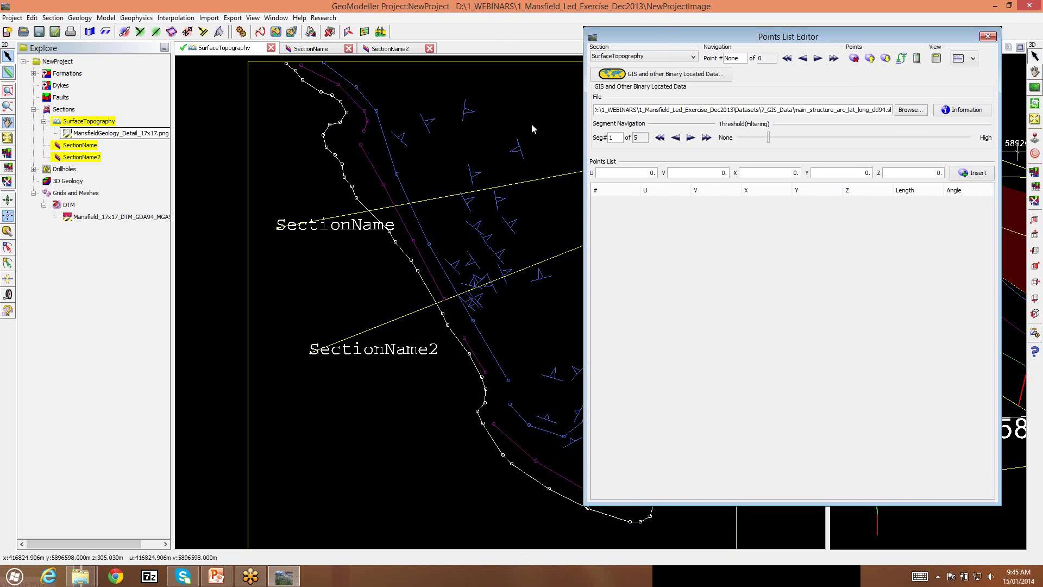
pyautogui.click(988, 36)
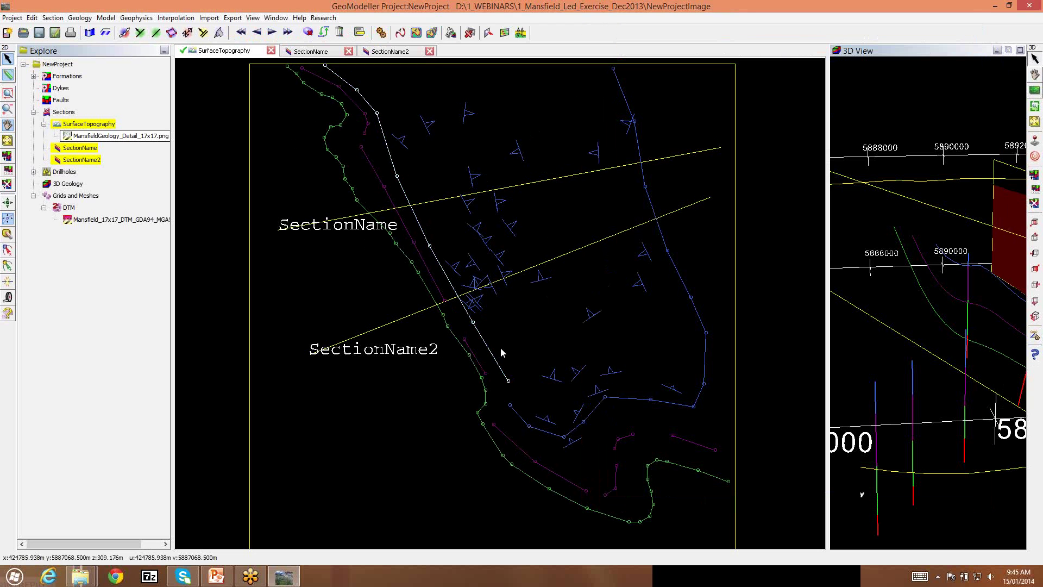
# Save the project with the new LowerMansfield contact.
pyautogui.scroll(-1, 687, 239)
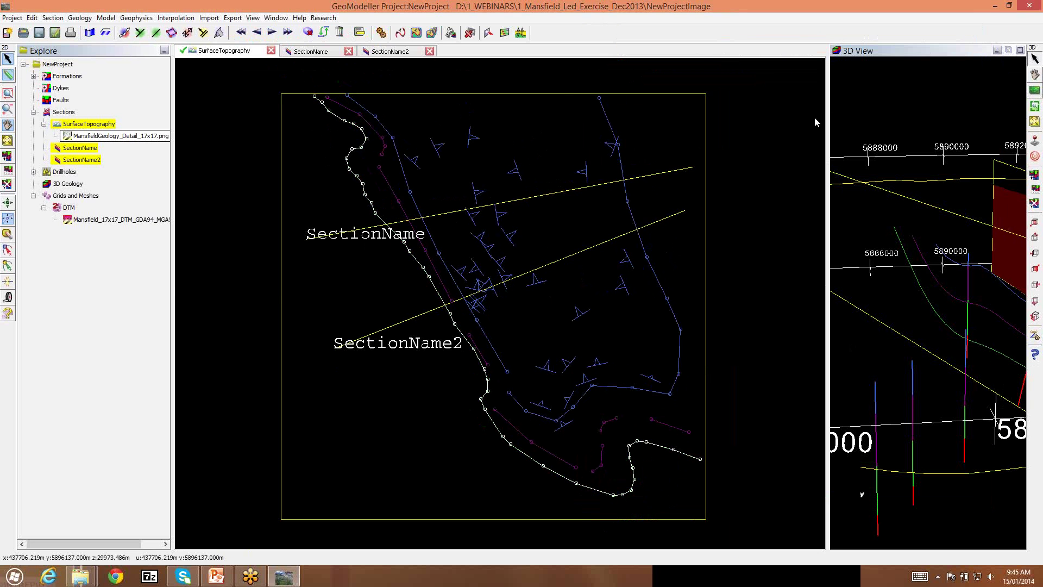
pyautogui.click(12, 18)
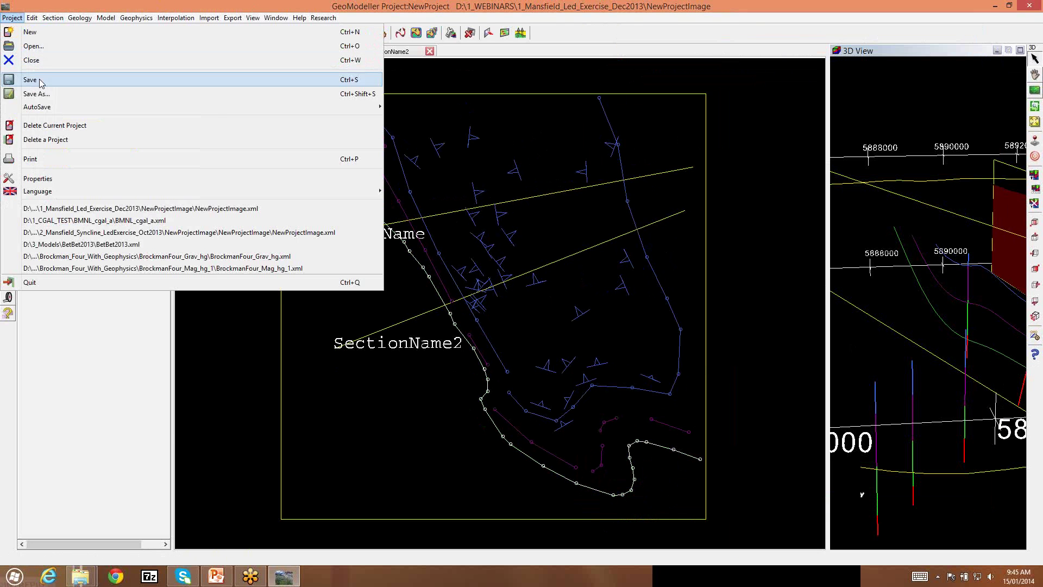
pyautogui.click(37, 79)
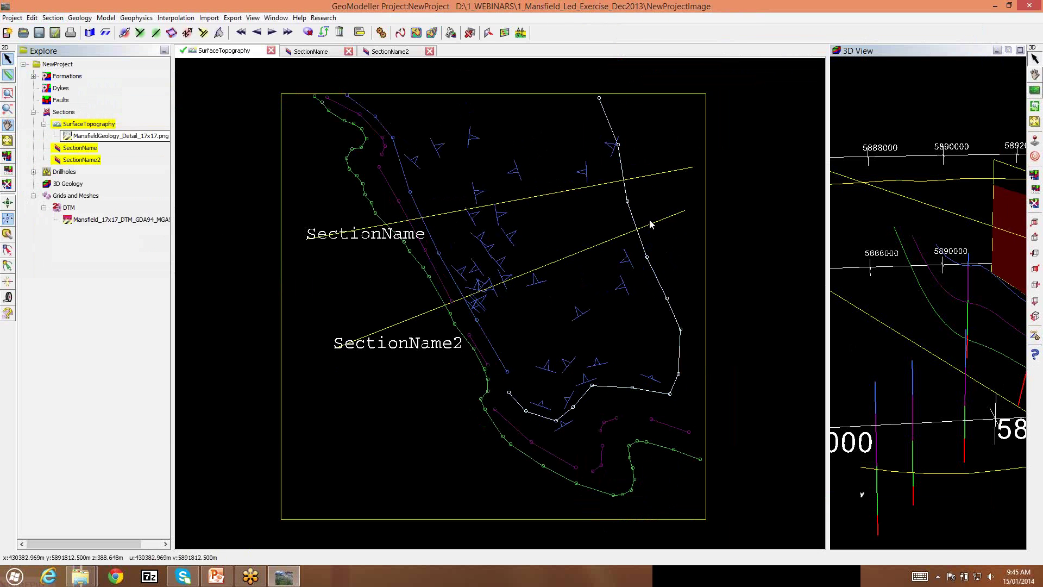
# Compute the model using Mansfield_series, all sections including SurfaceTopography, and all drillholes.
pyautogui.click(382, 33)
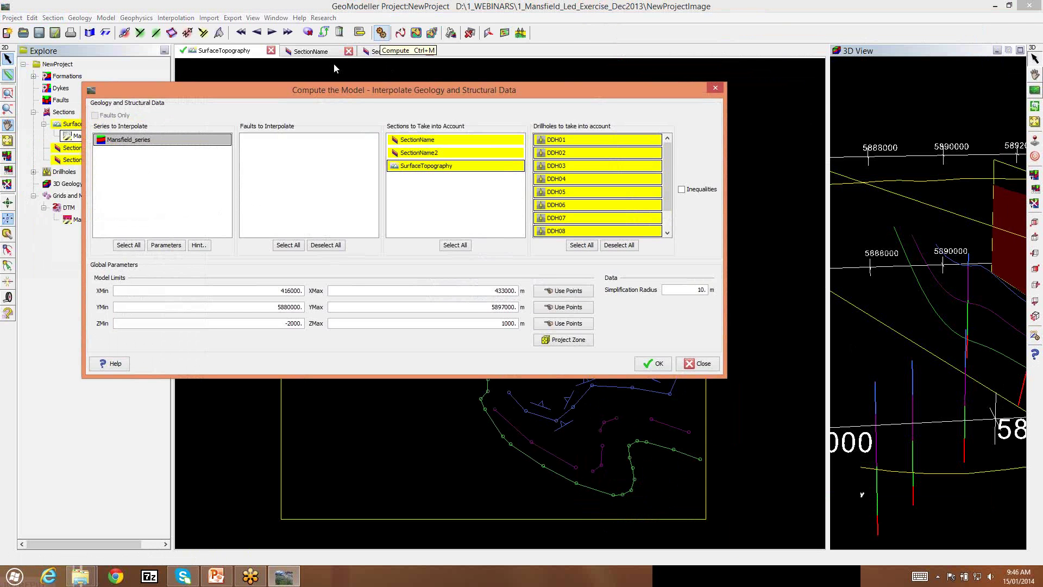
pyautogui.click(134, 246)
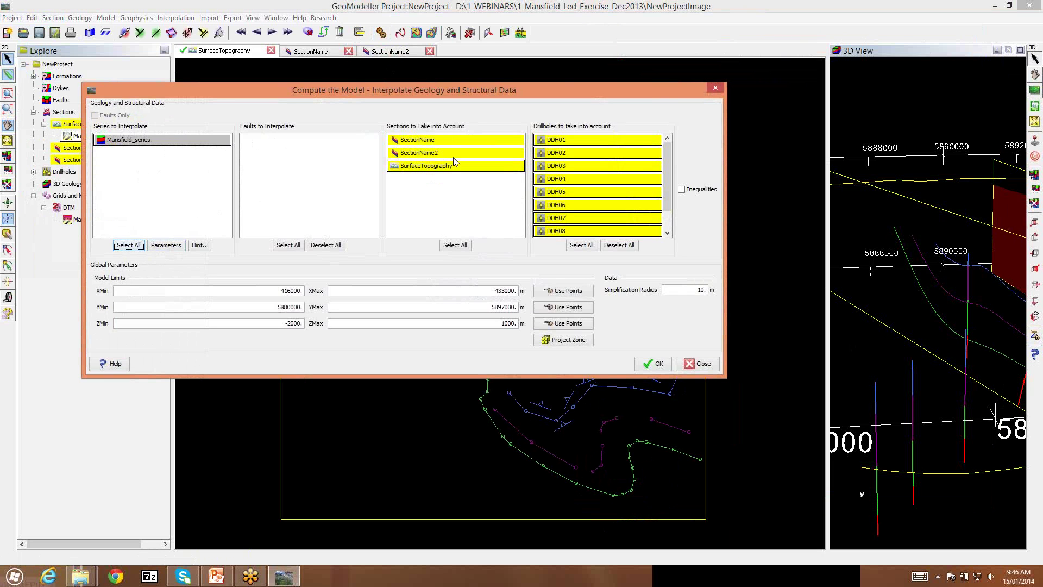
pyautogui.click(452, 245)
pyautogui.click(456, 246)
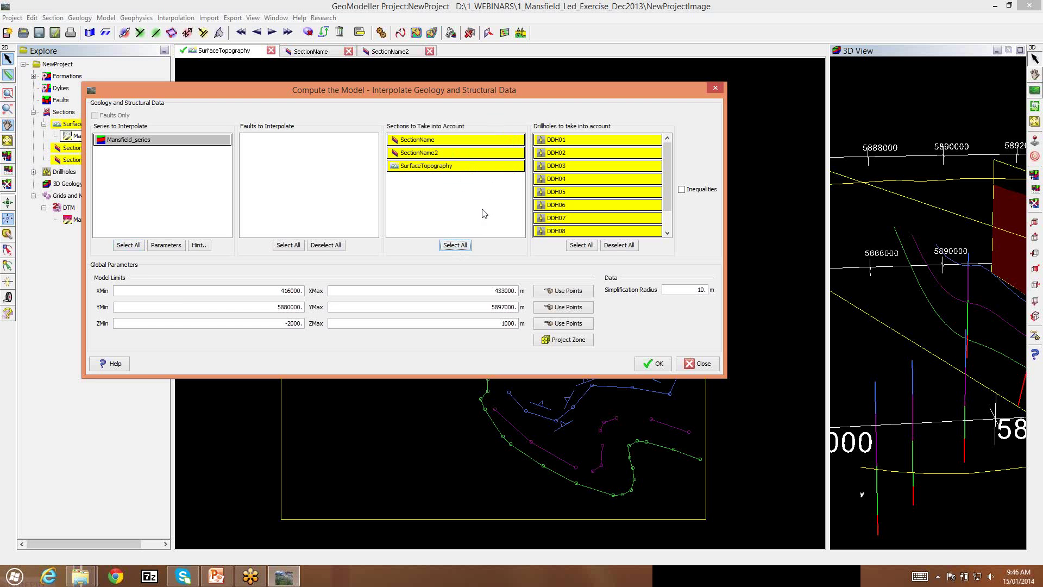
pyautogui.click(581, 245)
pyautogui.click(659, 367)
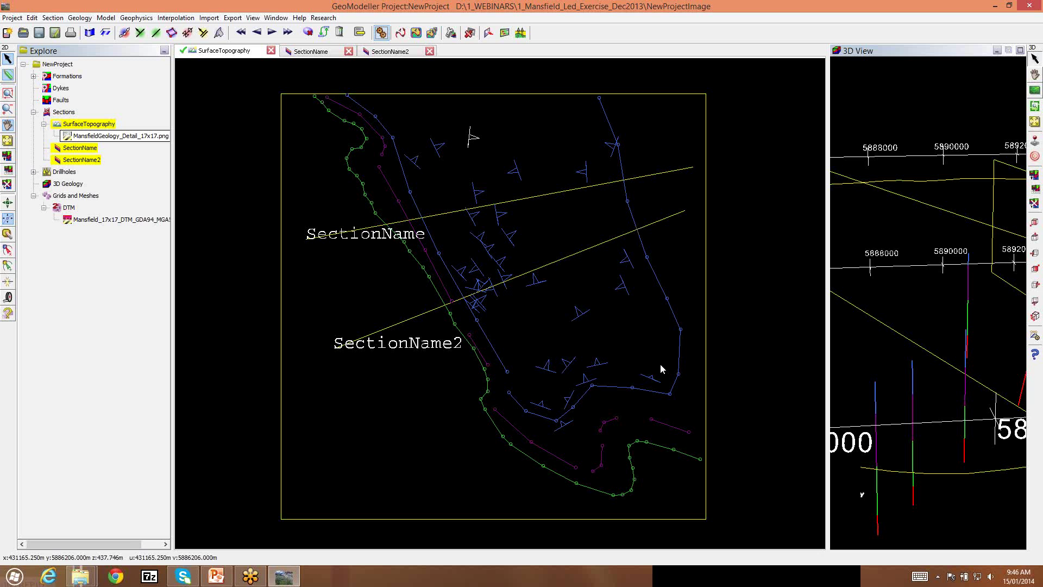
# Widen the 3D View and plot the model on SurfaceTopography with both fill and lines shown for all formations.
pyautogui.scroll(-2, 732, 225)
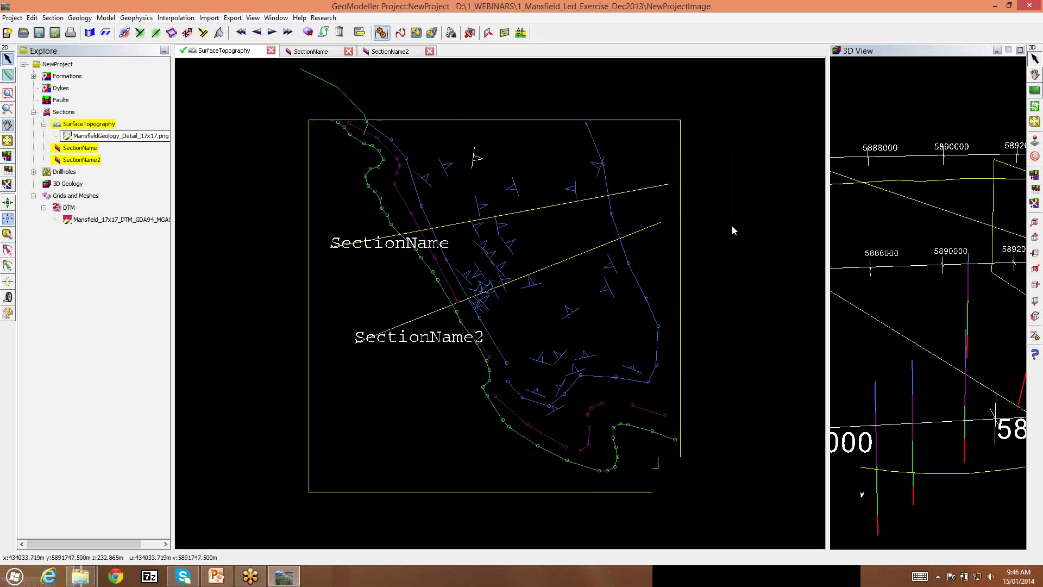
pyautogui.moveTo(827, 116); pyautogui.dragTo(719, 104)
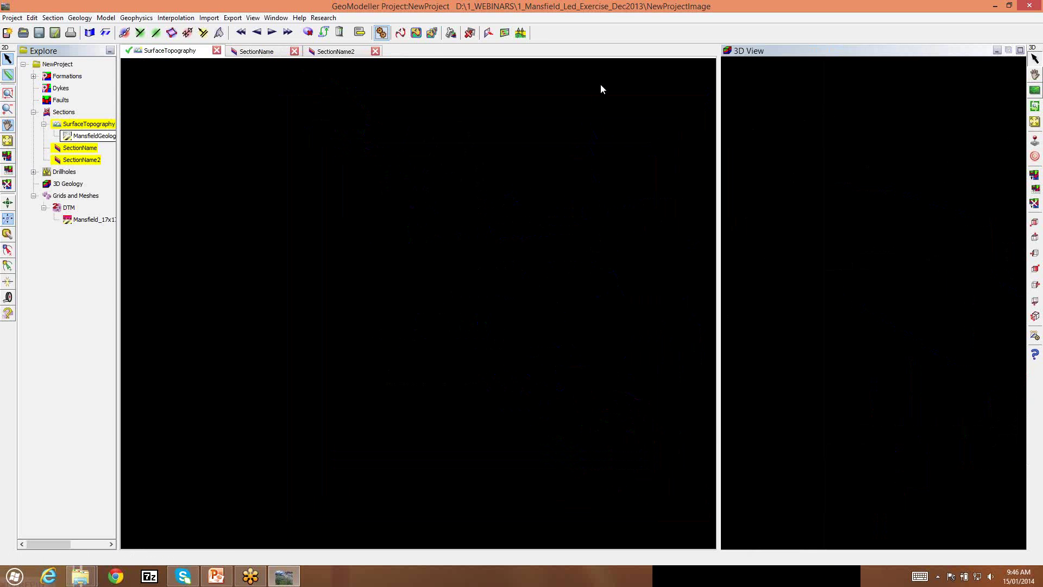
pyautogui.click(402, 34)
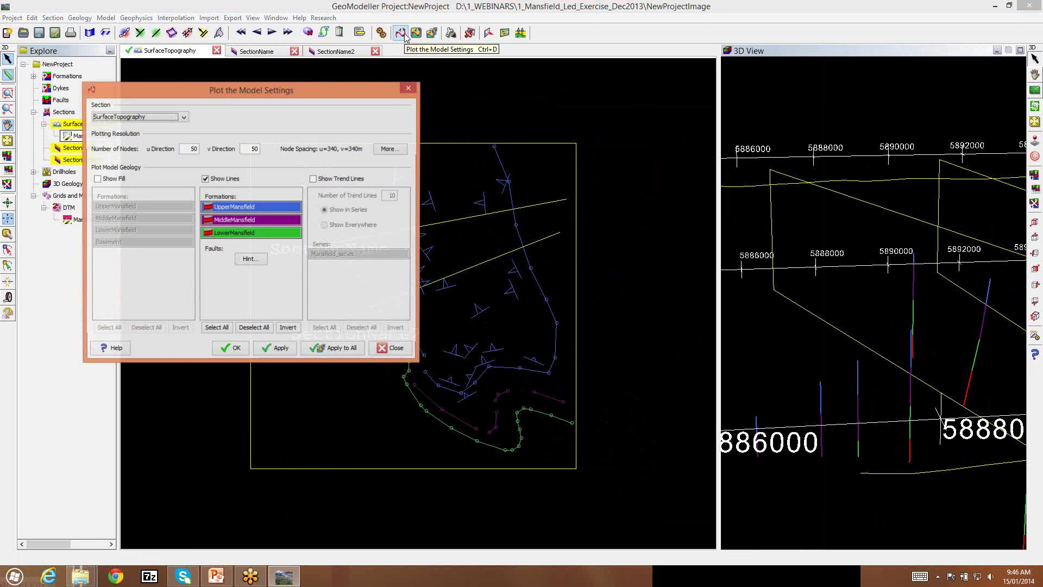
pyautogui.click(115, 180)
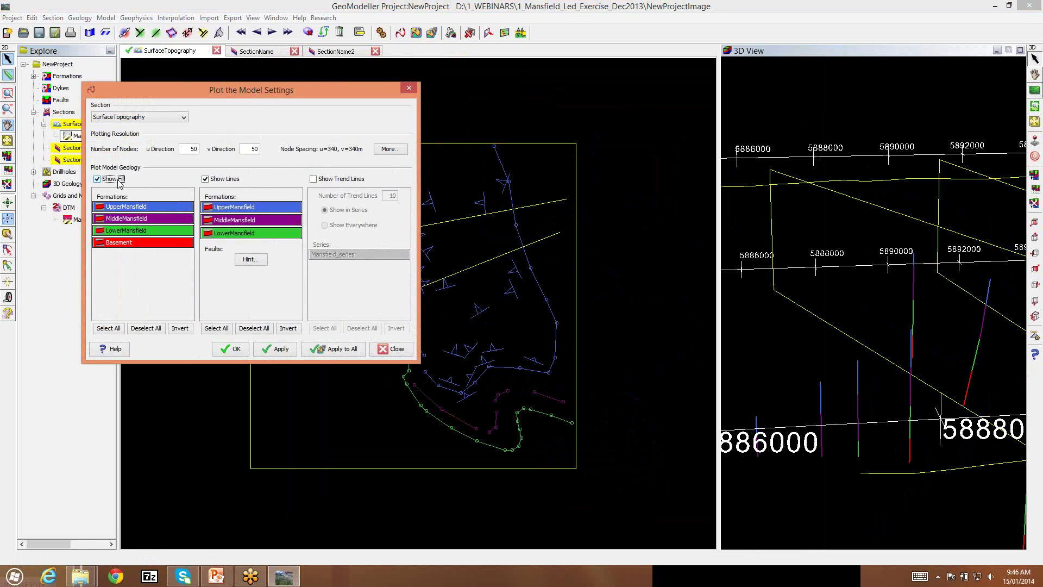
pyautogui.click(237, 351)
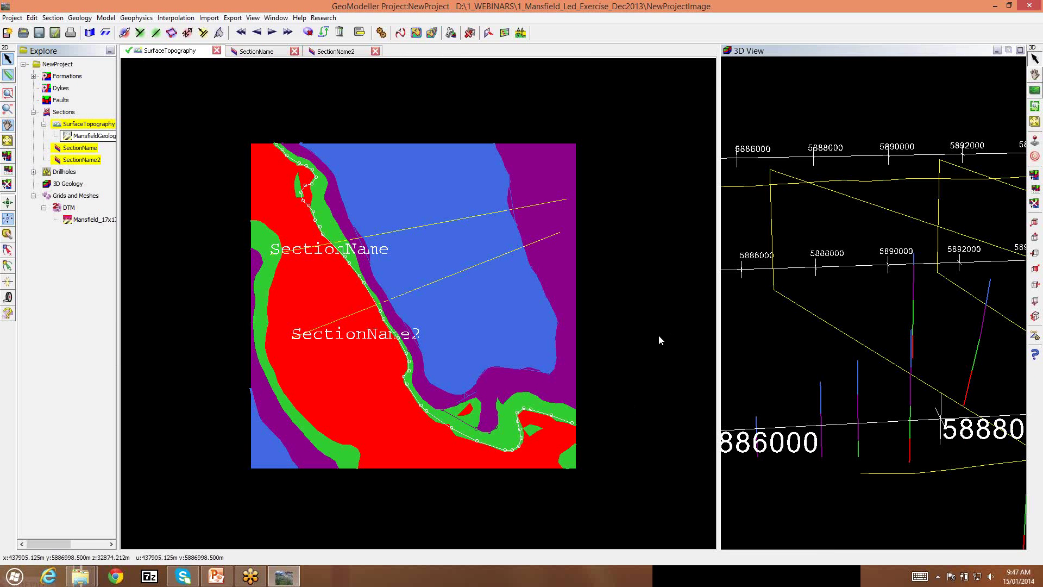
# Inspect the plotted geology against the contacts on SurfaceTopography and erase all model geology.
pyautogui.scroll(-1, 680, 195)
pyautogui.scroll(-1, 679, 194)
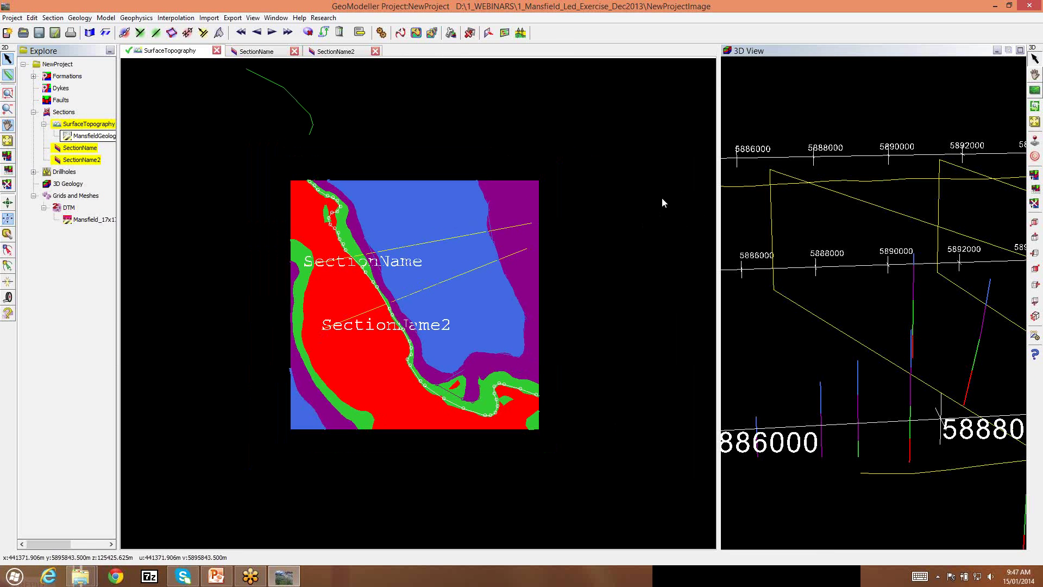
pyautogui.scroll(2, 662, 198)
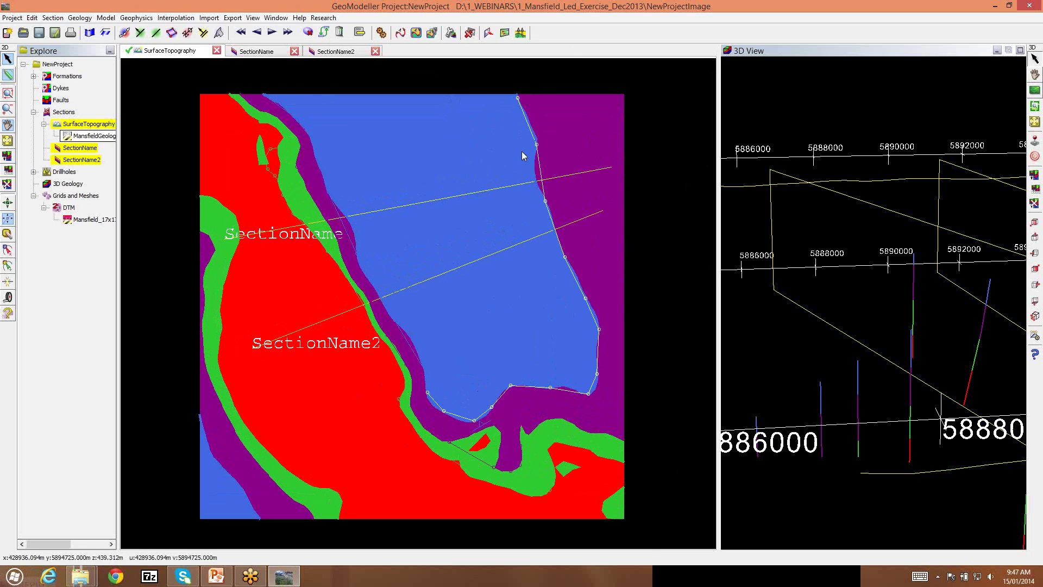
pyautogui.scroll(1, 520, 148)
pyautogui.scroll(-1, 510, 153)
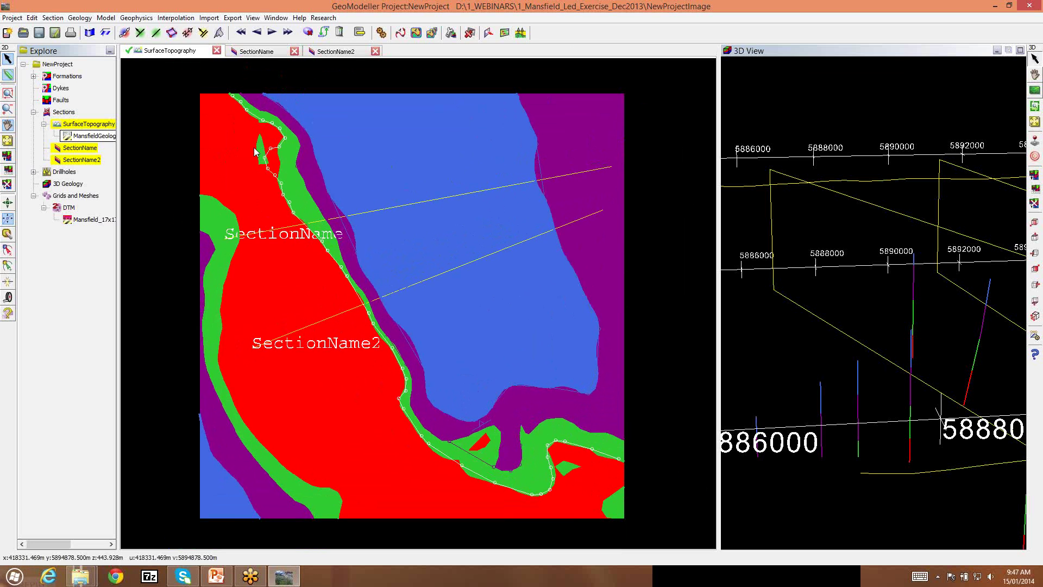
pyautogui.rightClick(157, 139)
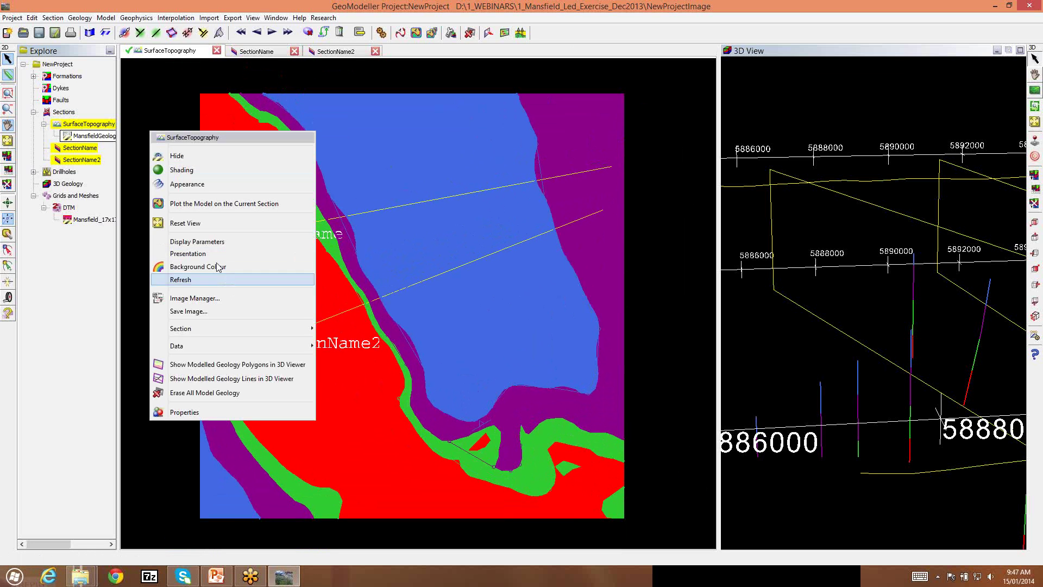
pyautogui.click(222, 243)
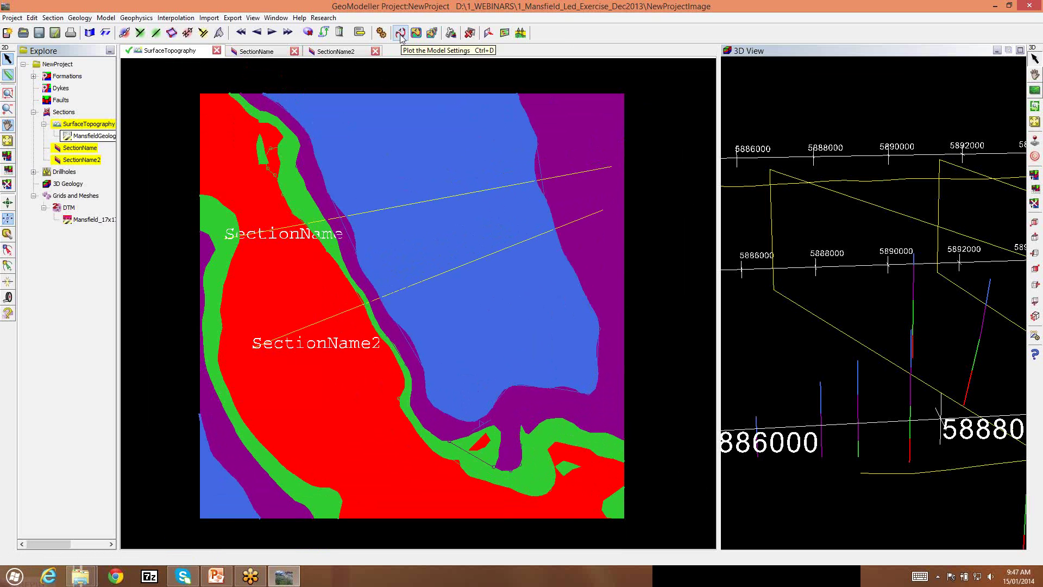
pyautogui.click(106, 18)
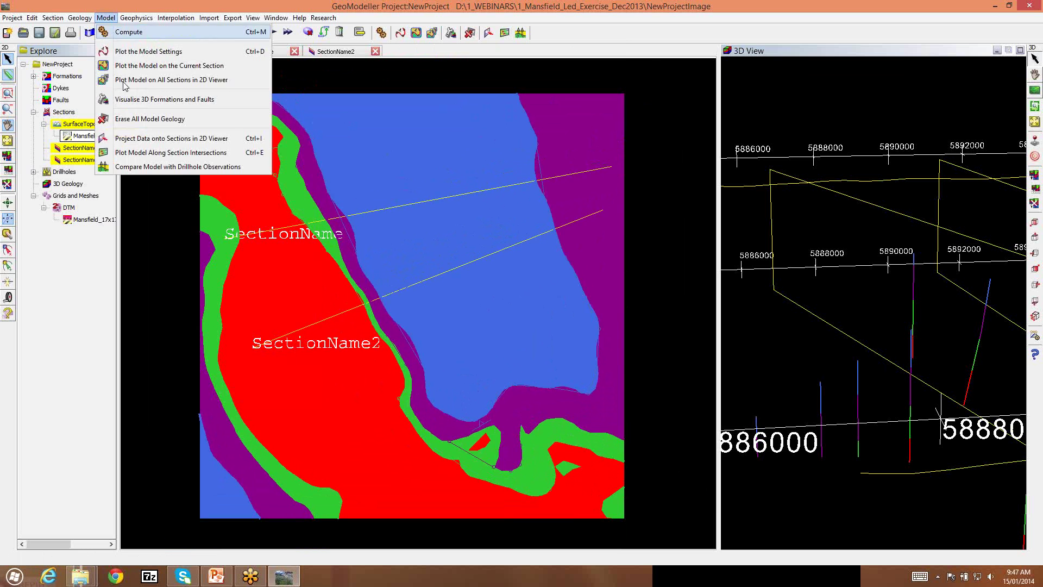
pyautogui.click(133, 120)
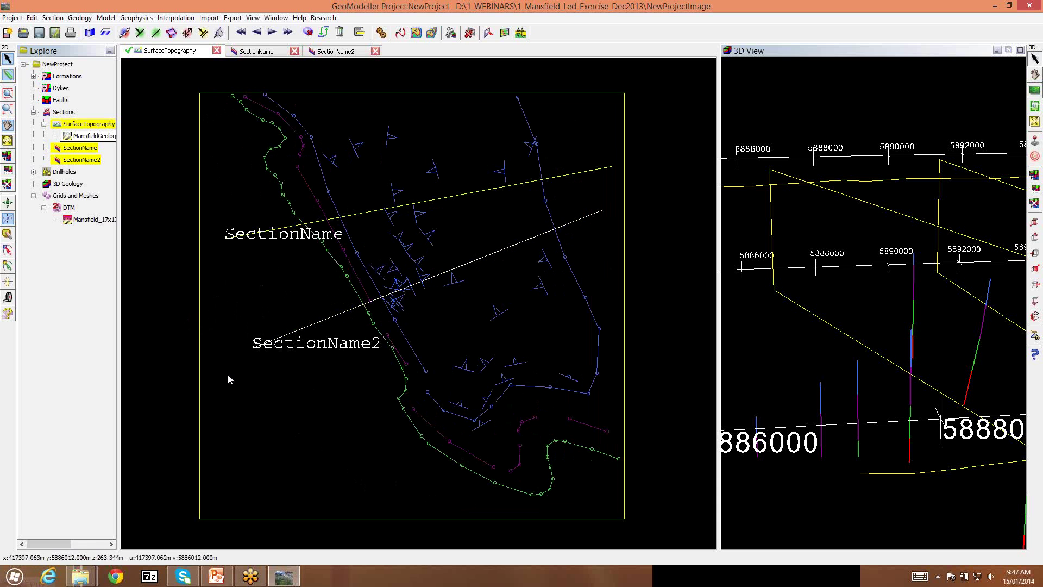
# Import the MiddleMansfield dips from DIPS_MiddleMansfield_2D_BRGM.data in 5_MM_ContactsAndDips into the SurfaceTopography section.
pyautogui.click(209, 18)
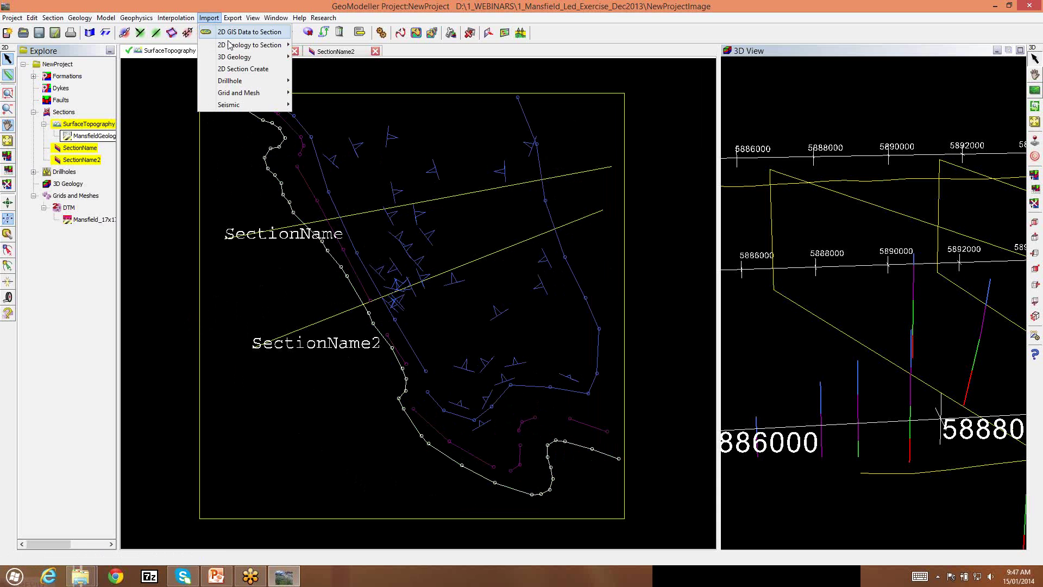
pyautogui.moveTo(233, 45)
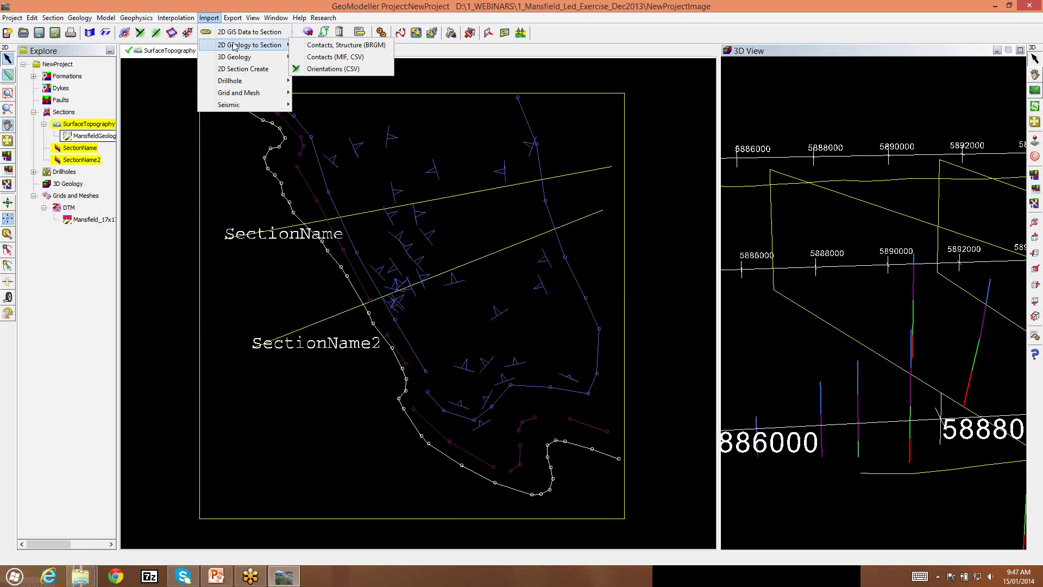
pyautogui.click(339, 48)
pyautogui.click(343, 121)
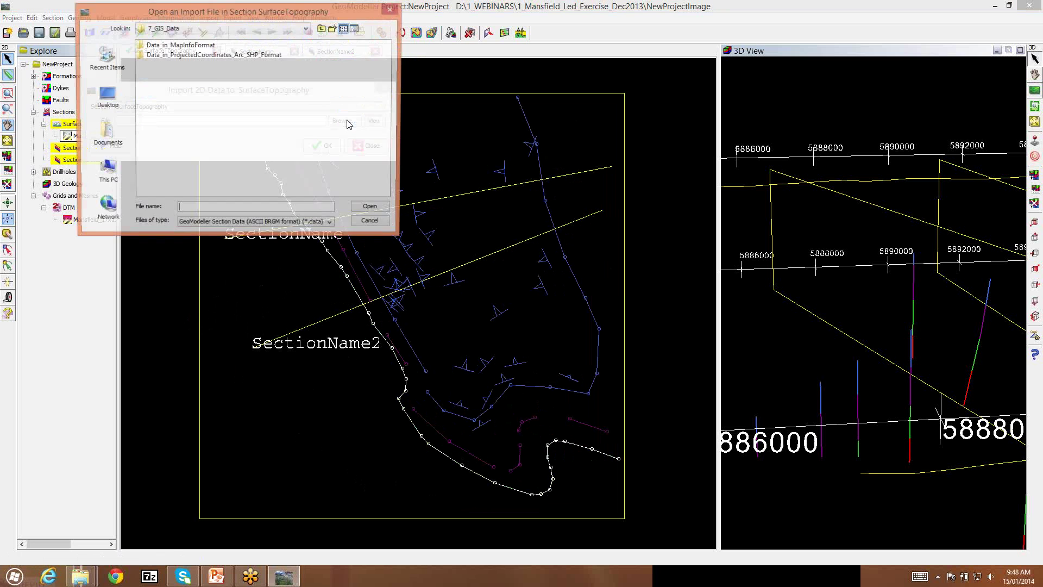
pyautogui.click(322, 28)
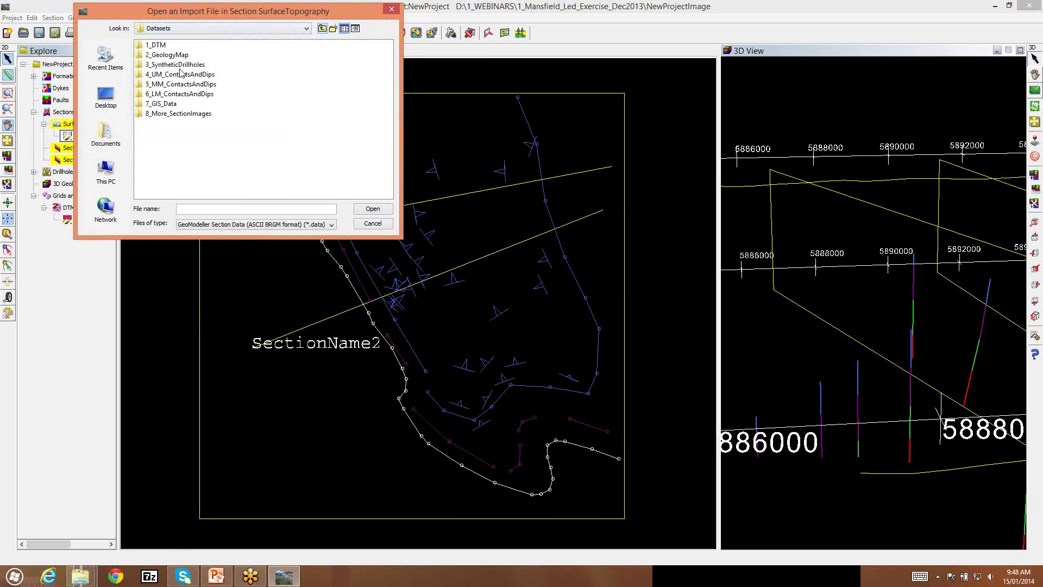
pyautogui.doubleClick(186, 86)
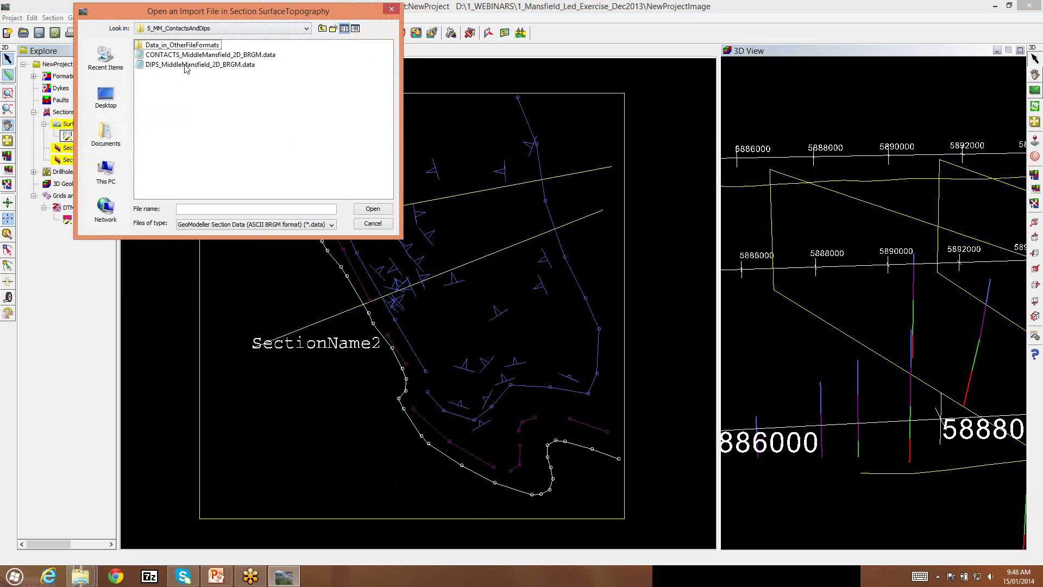
pyautogui.doubleClick(189, 65)
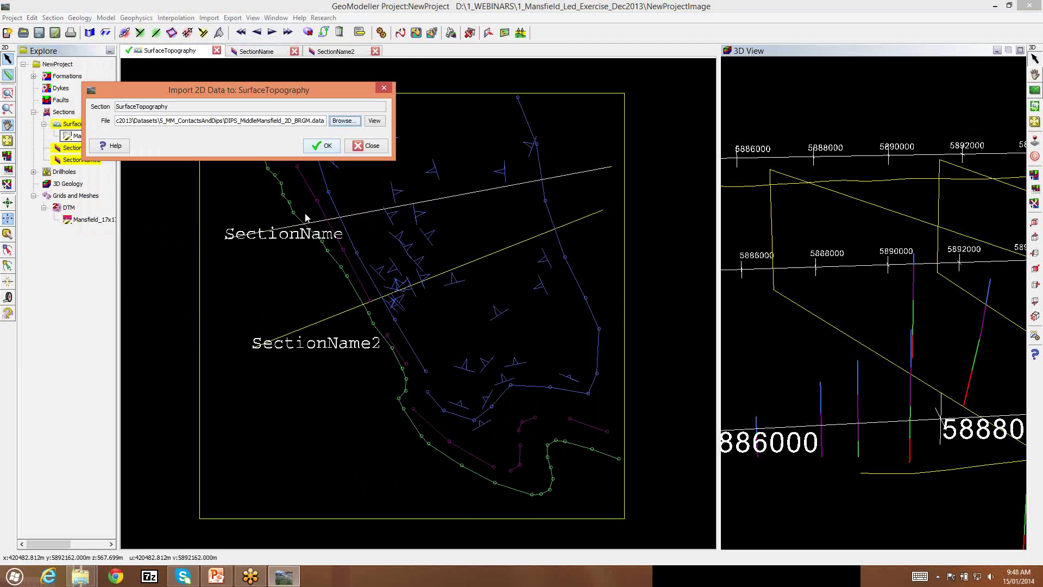
pyautogui.click(321, 146)
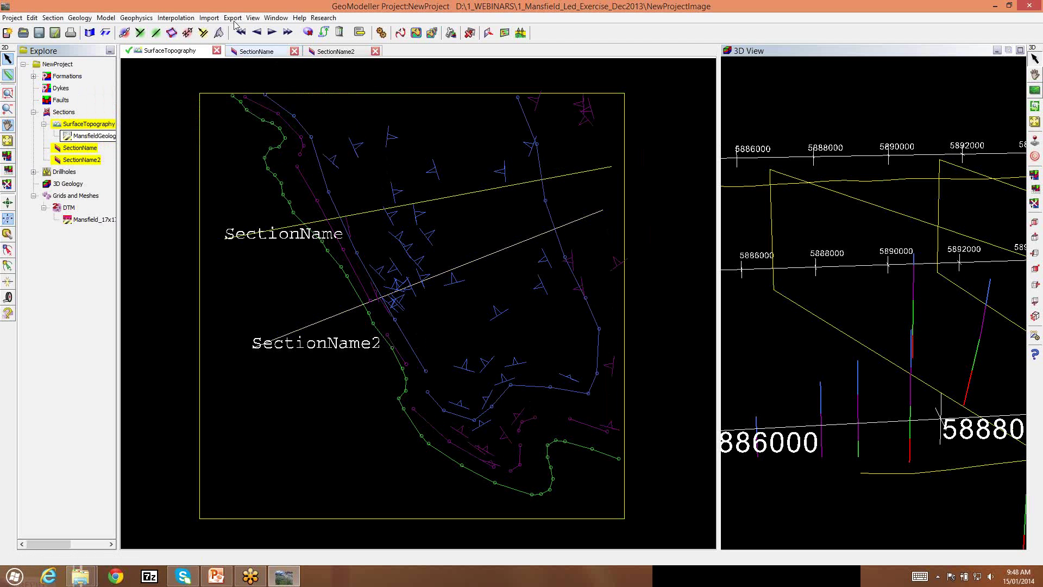
# Import the LowerMansfield dips from DIPS_LowerMansfield_2D_BRGM.data in 6_LM_ContactsAndDips into the SurfaceTopography section.
pyautogui.click(210, 18)
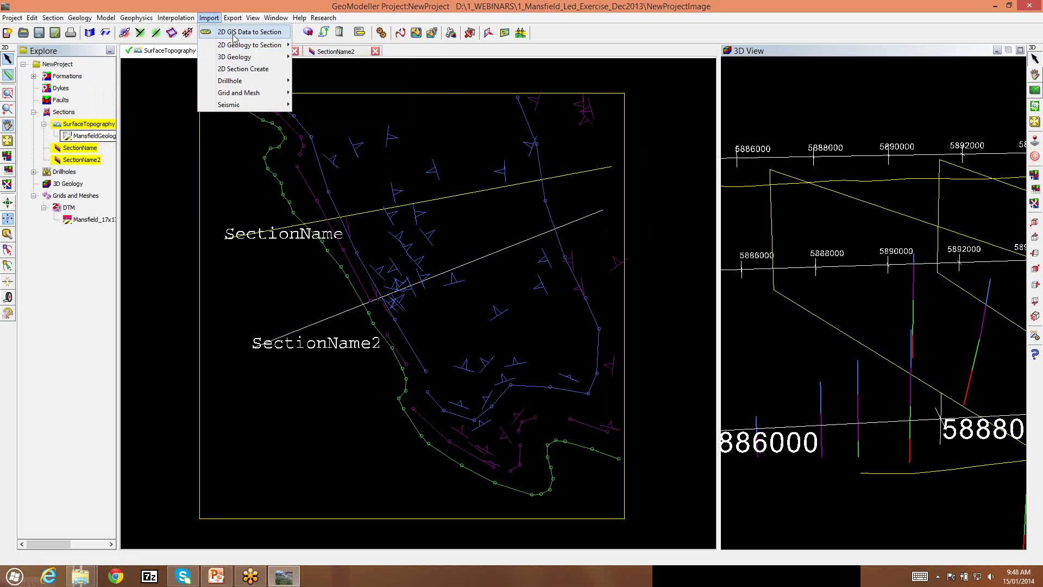
pyautogui.moveTo(235, 46)
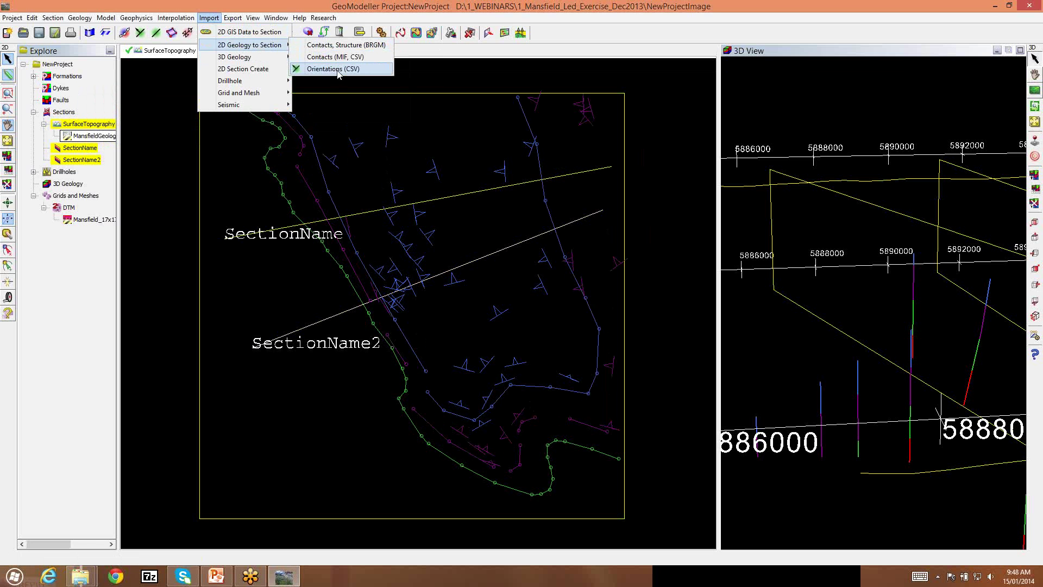
pyautogui.click(345, 45)
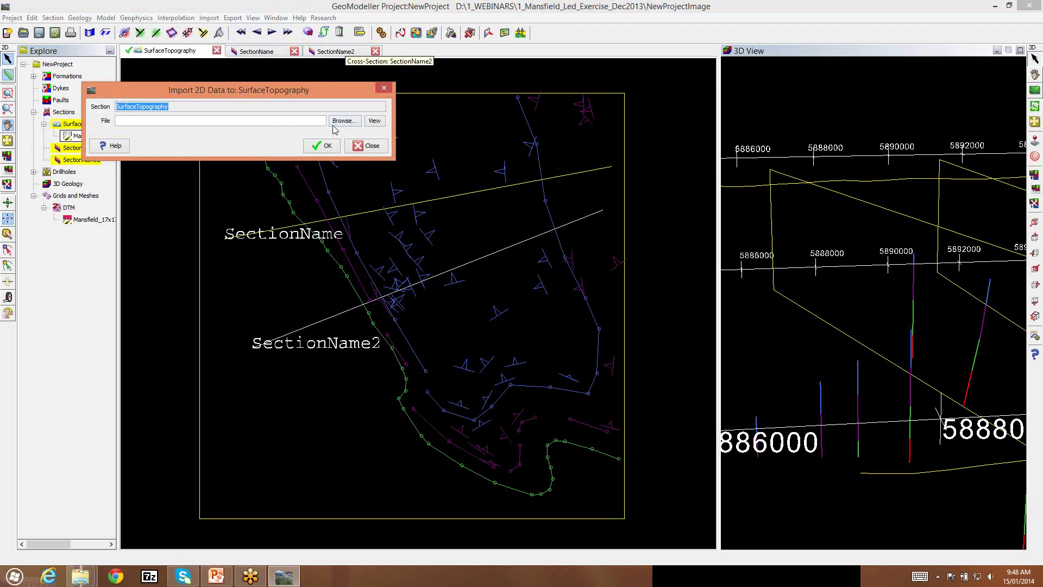
pyautogui.click(341, 117)
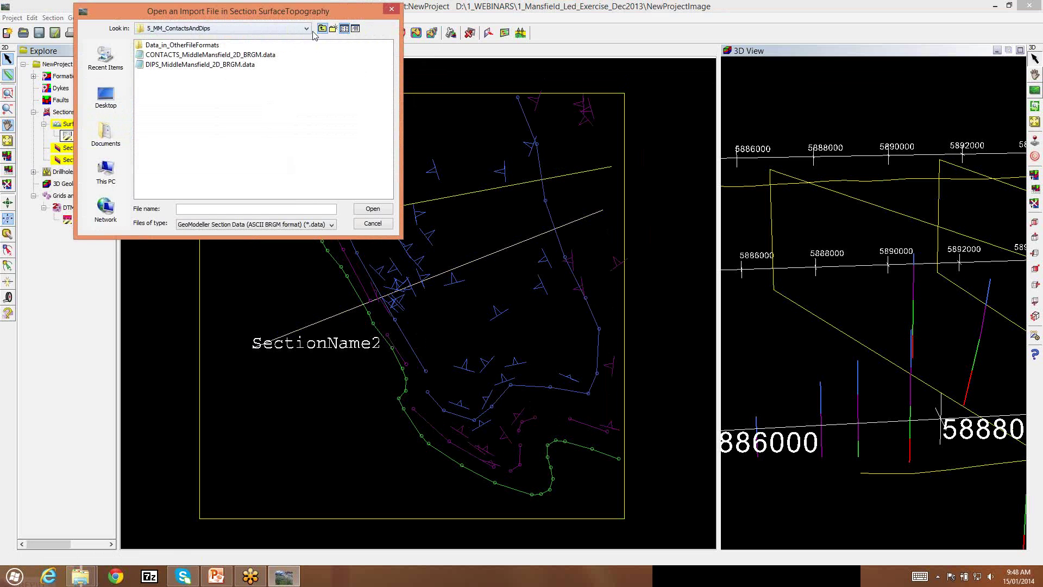
pyautogui.click(322, 29)
pyautogui.doubleClick(180, 94)
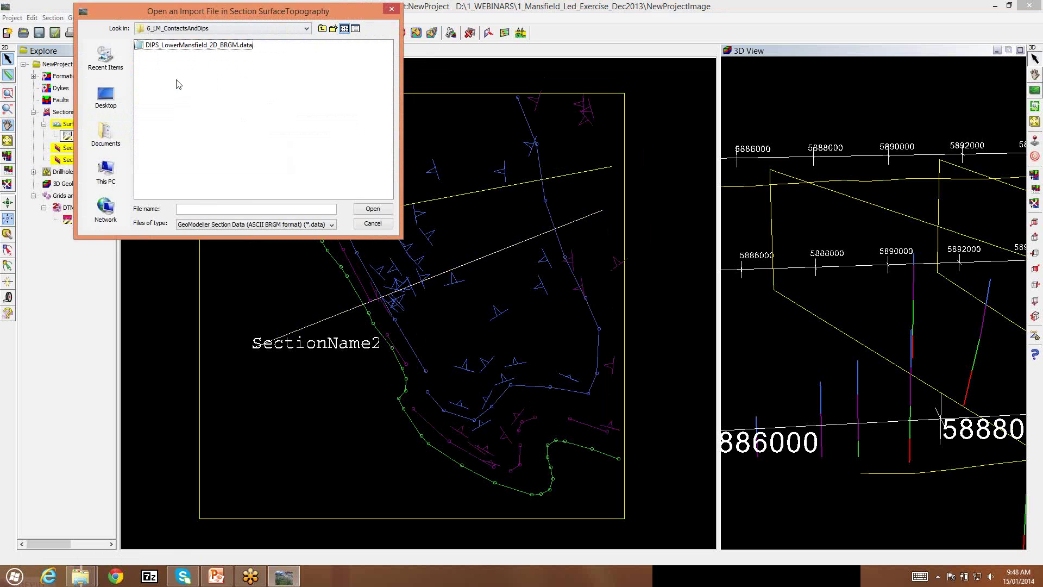
pyautogui.doubleClick(190, 45)
pyautogui.click(318, 151)
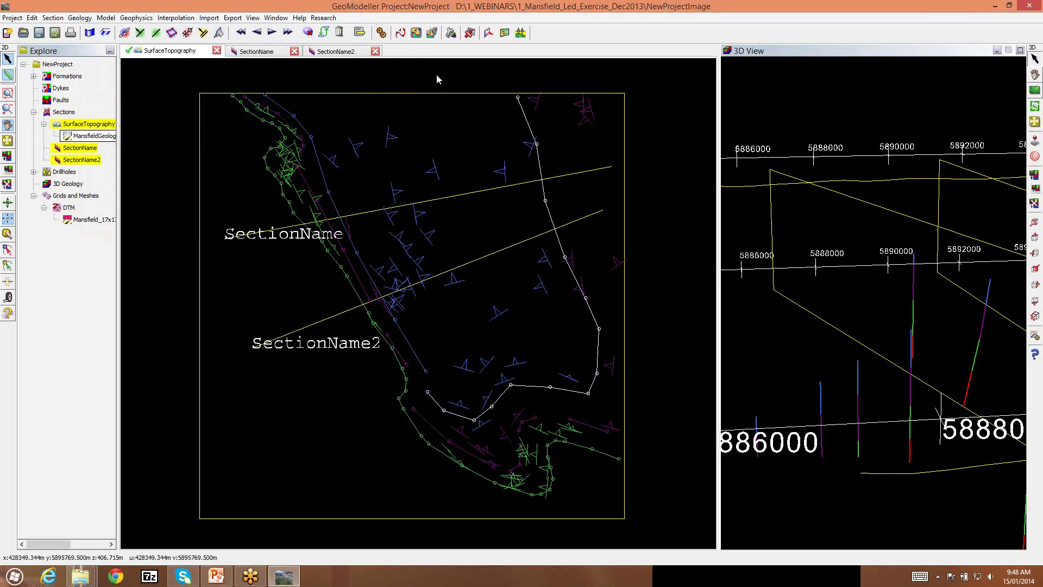
# Recompute the model with Mansfield_series, all sections and all drillholes, and plot it on SurfaceTopography with fill and lines for all formations.
pyautogui.click(382, 34)
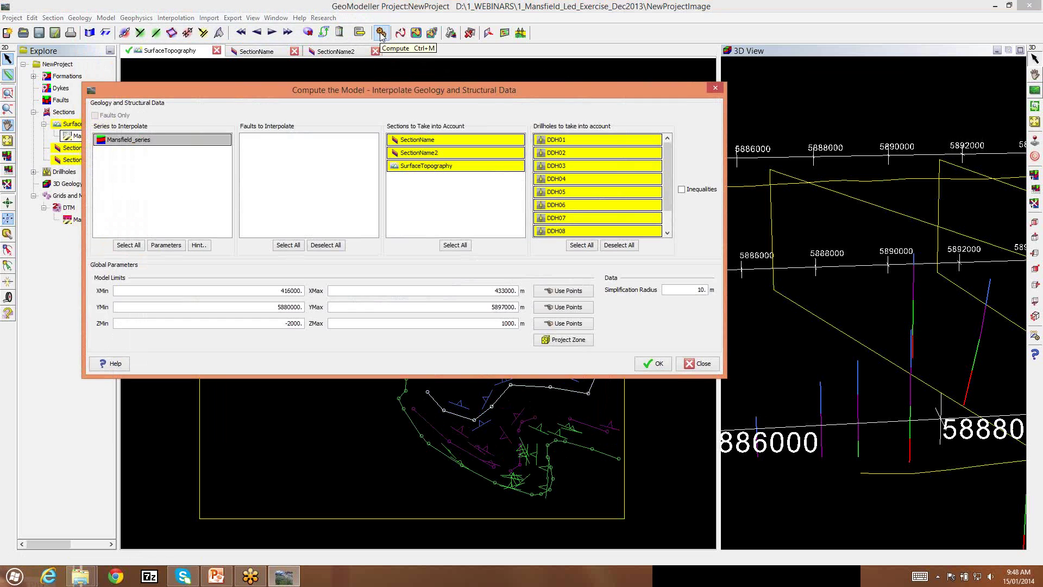
pyautogui.click(137, 245)
pyautogui.click(288, 245)
pyautogui.click(444, 246)
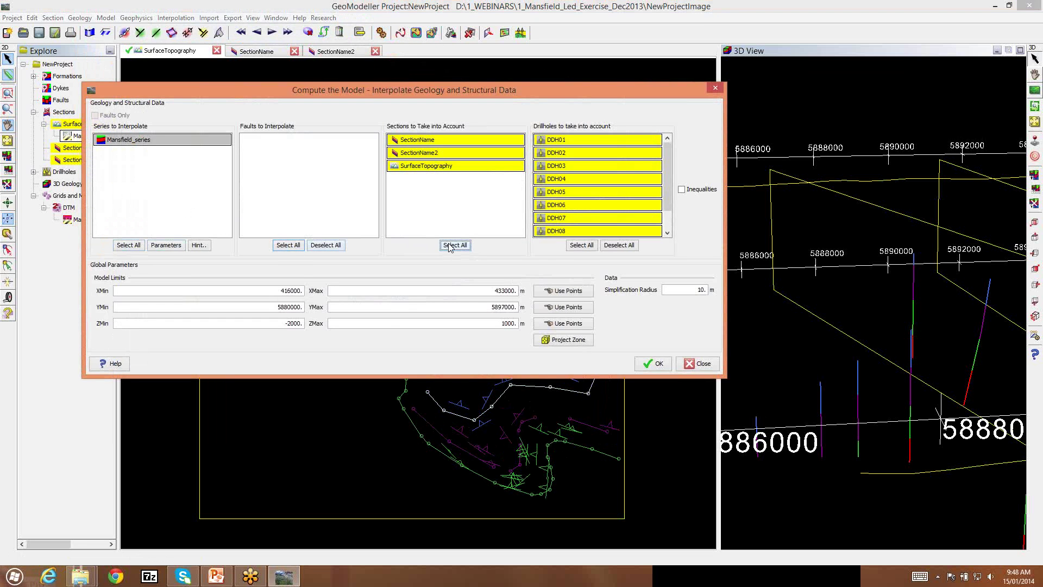
pyautogui.click(580, 246)
pyautogui.click(653, 363)
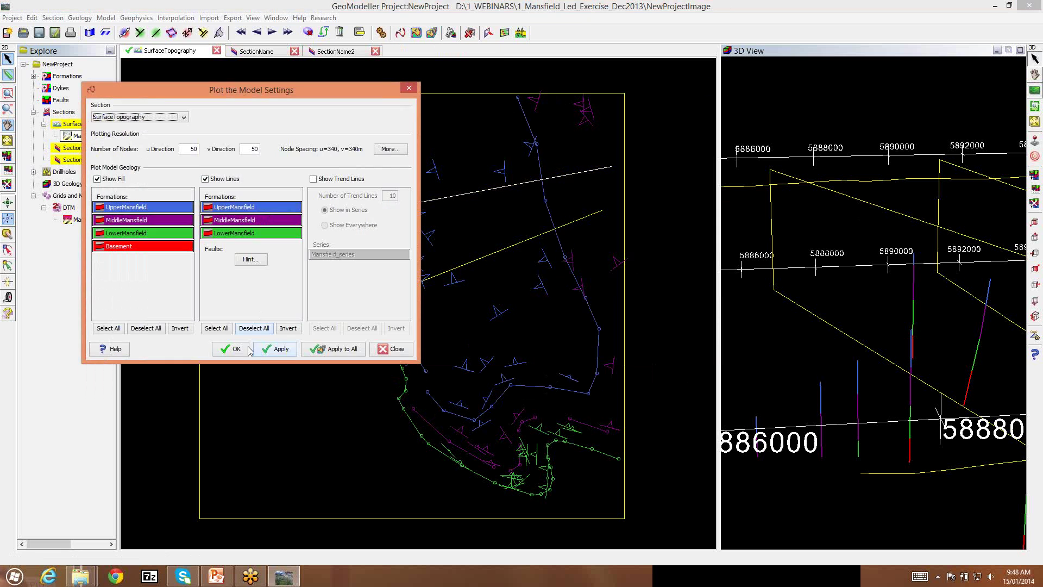
pyautogui.click(232, 343)
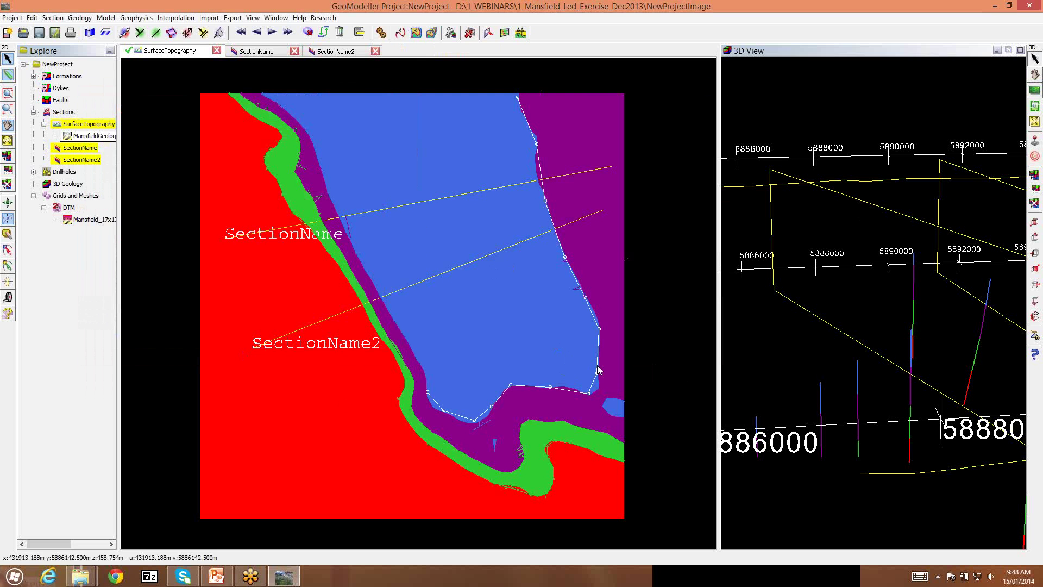
# Build 3D formation shapes as volumes at low render quality, drawn after building, and widen the 3D View to inspect the whole block.
pyautogui.click(452, 34)
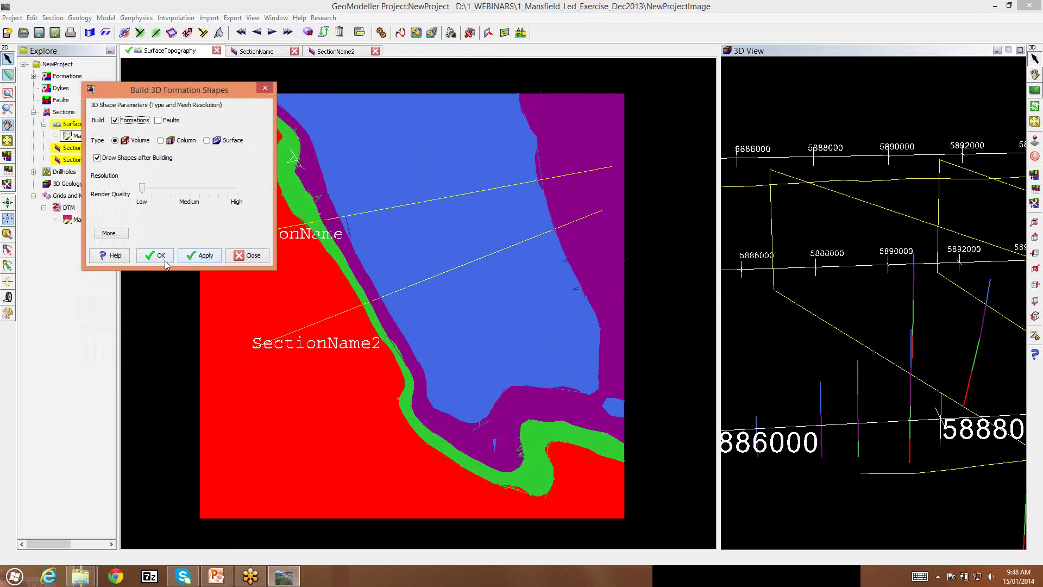
pyautogui.click(158, 255)
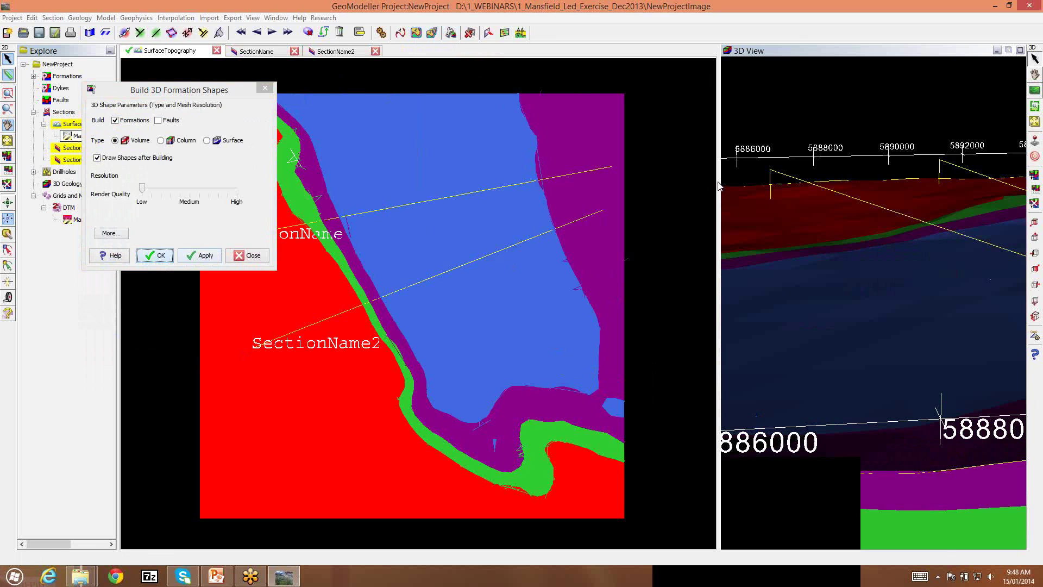
pyautogui.moveTo(716, 179); pyautogui.dragTo(406, 195)
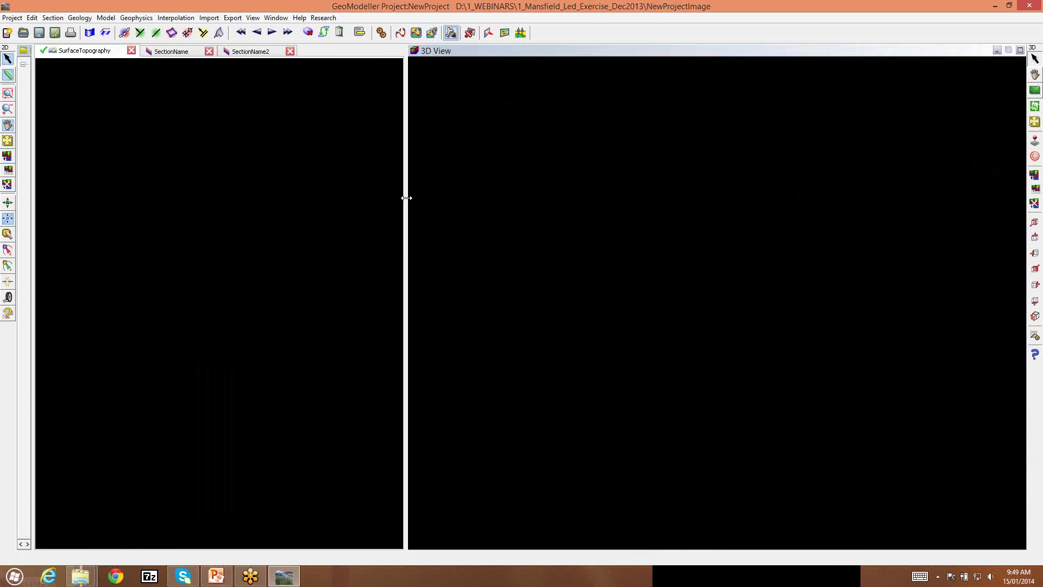
pyautogui.scroll(-5, 635, 263)
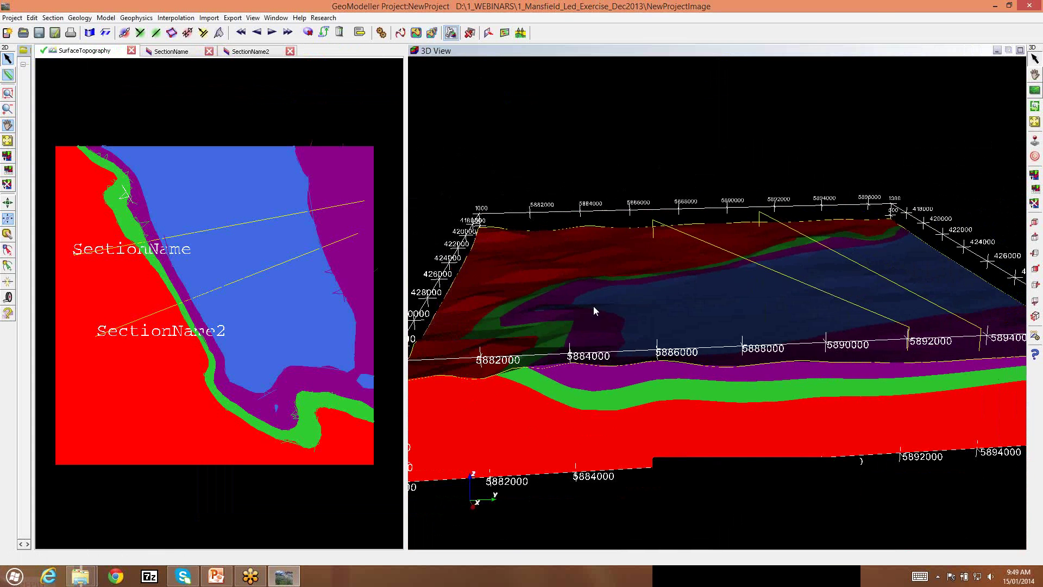
pyautogui.moveTo(658, 354); pyautogui.dragTo(647, 370)
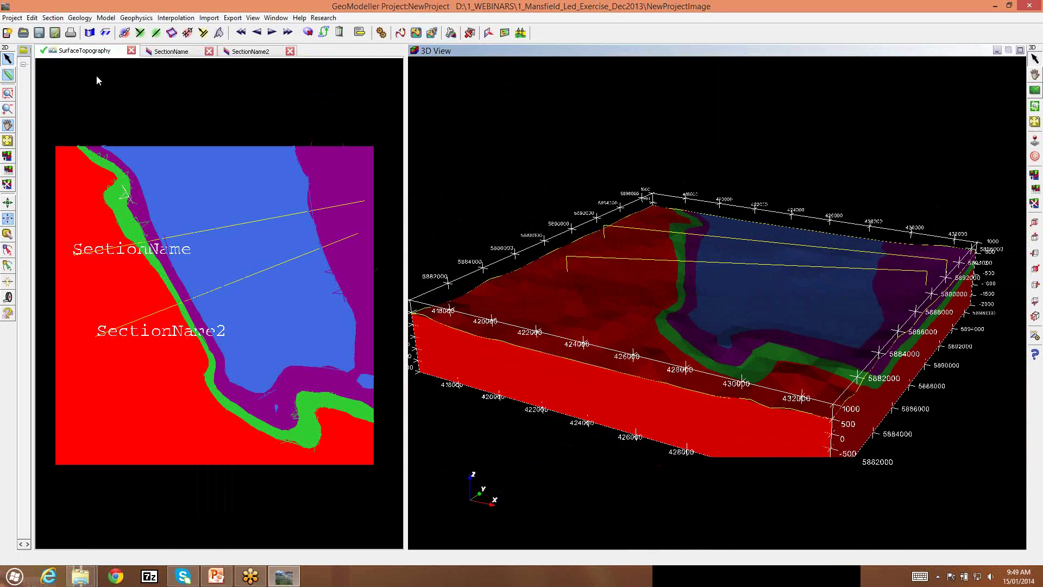
# Expand the 3D Geology series in the project tree and hide the UpperMansfield and MiddleMansfield volumes to expose the LowerMansfield surface.
pyautogui.moveTo(32, 115); pyautogui.dragTo(155, 116)
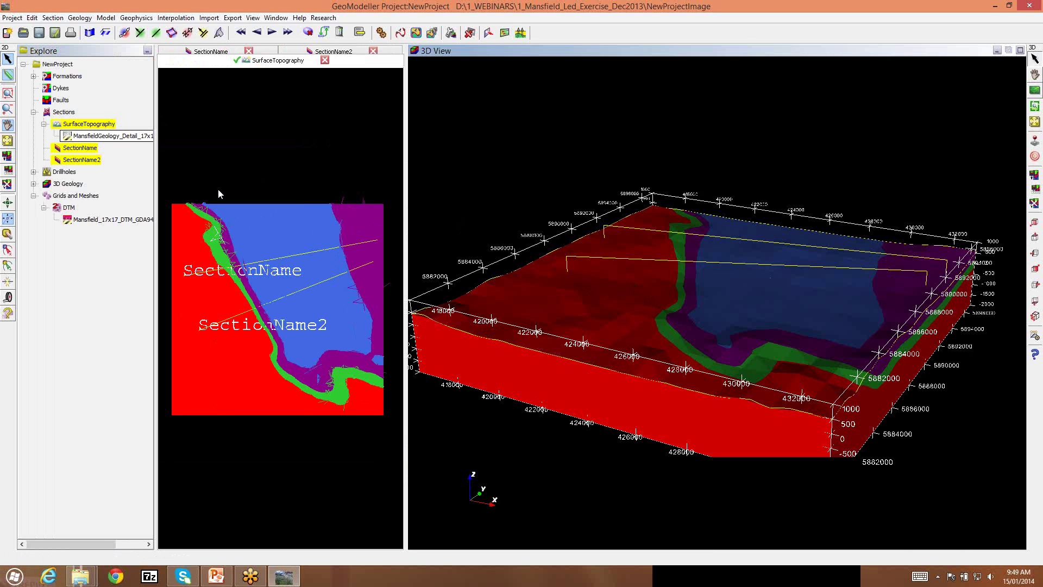
pyautogui.click(34, 184)
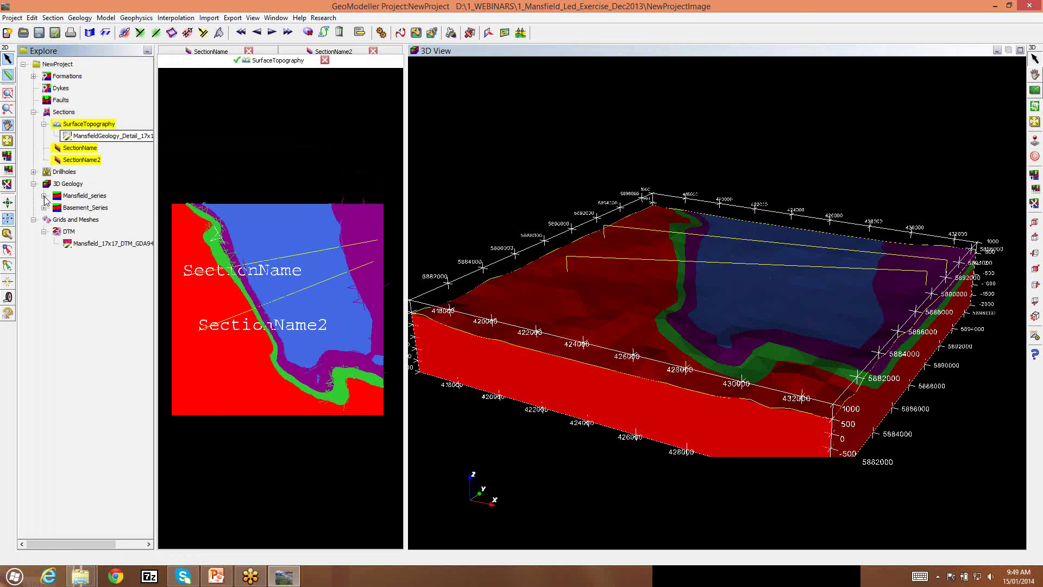
pyautogui.click(44, 196)
pyautogui.click(44, 244)
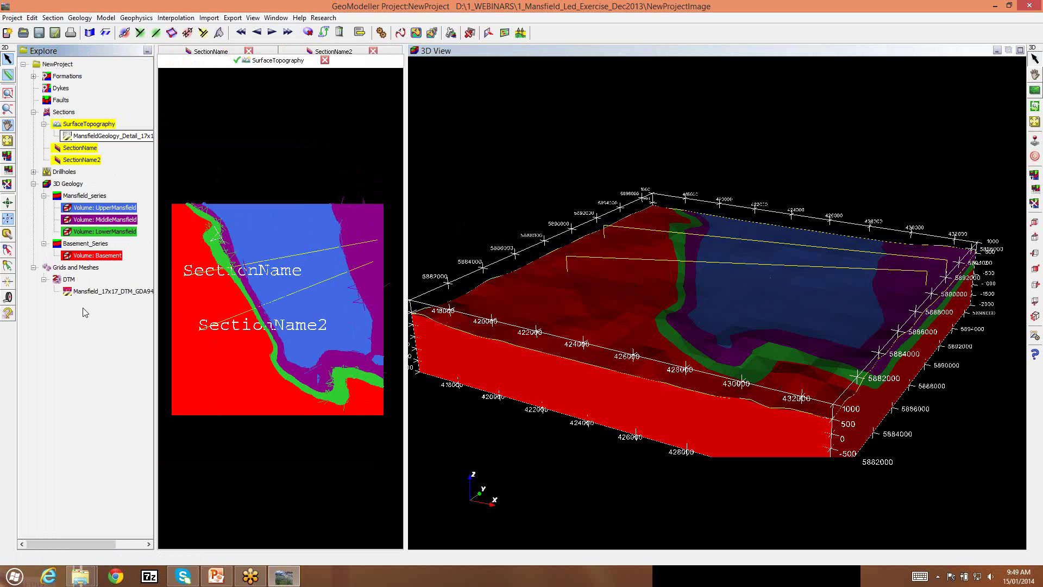
pyautogui.rightClick(116, 209)
pyautogui.click(130, 227)
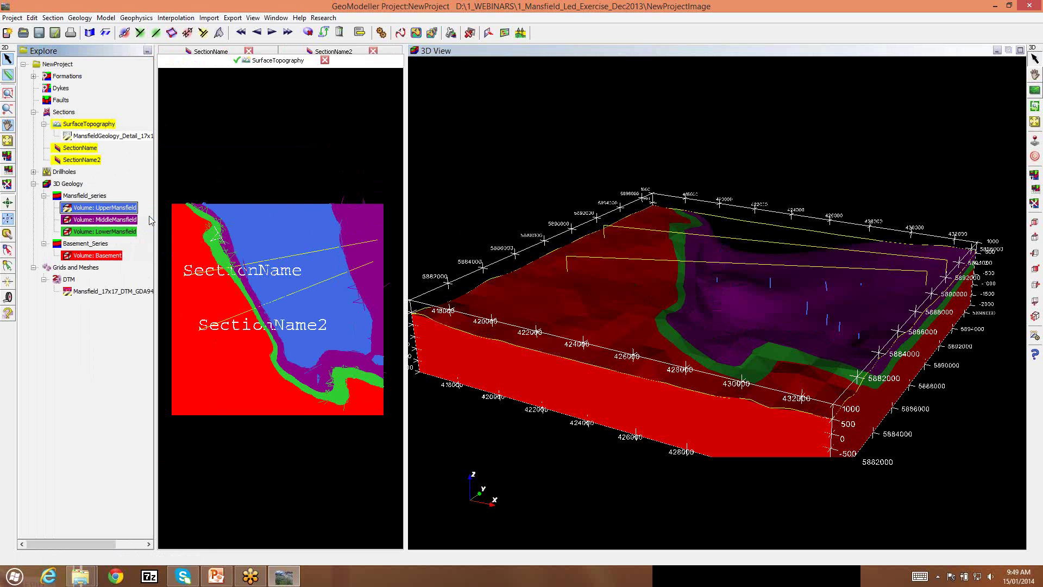
pyautogui.rightClick(102, 223)
pyautogui.click(139, 241)
pyautogui.moveTo(628, 289); pyautogui.dragTo(478, 343)
pyautogui.moveTo(546, 418); pyautogui.dragTo(641, 367)
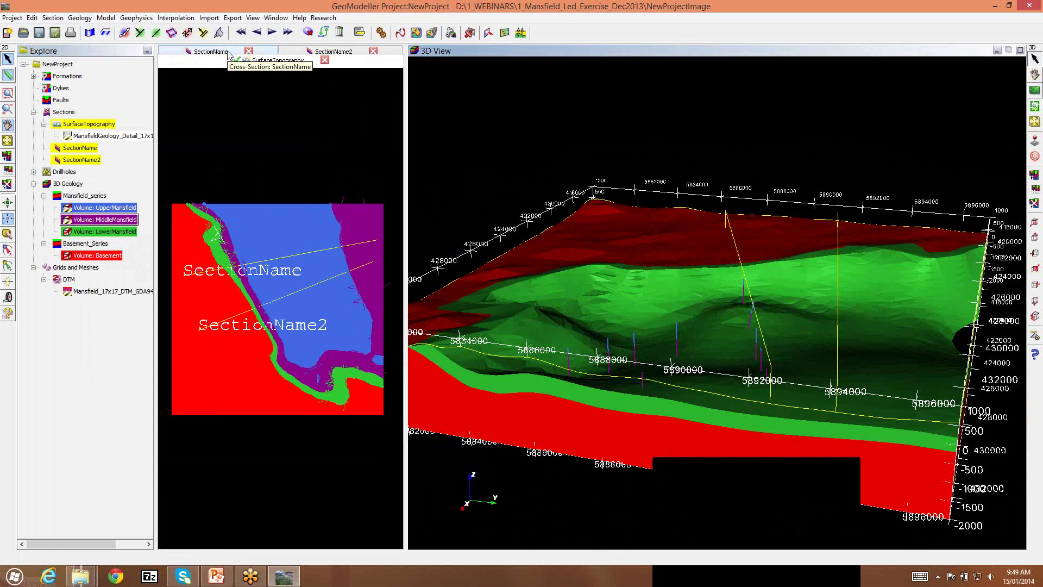
# Plot the model on SectionName2 with fill and lines and show its modelled geology polygons in the 3D viewer.
pyautogui.click(294, 60)
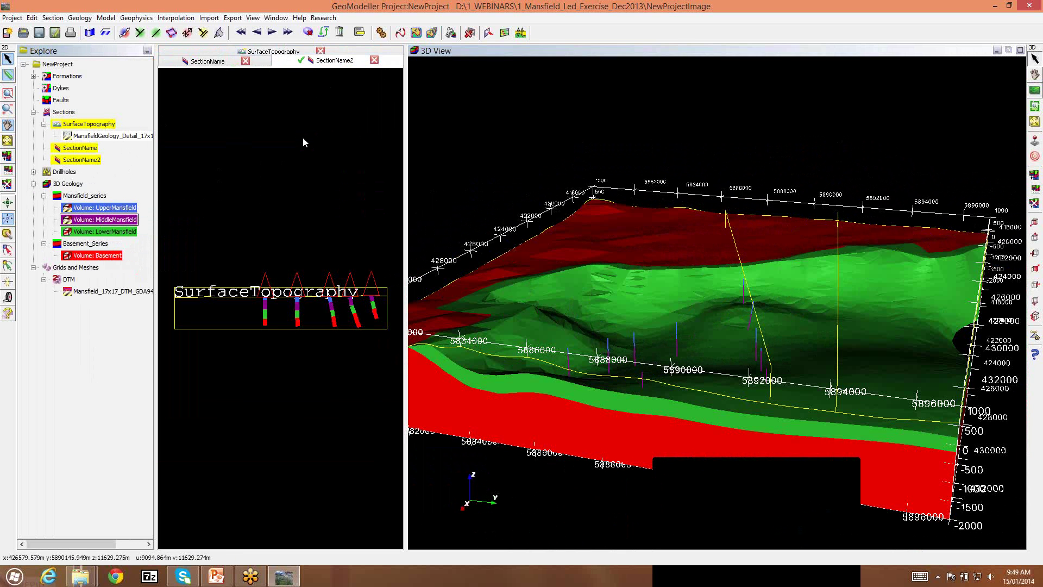
pyautogui.click(400, 32)
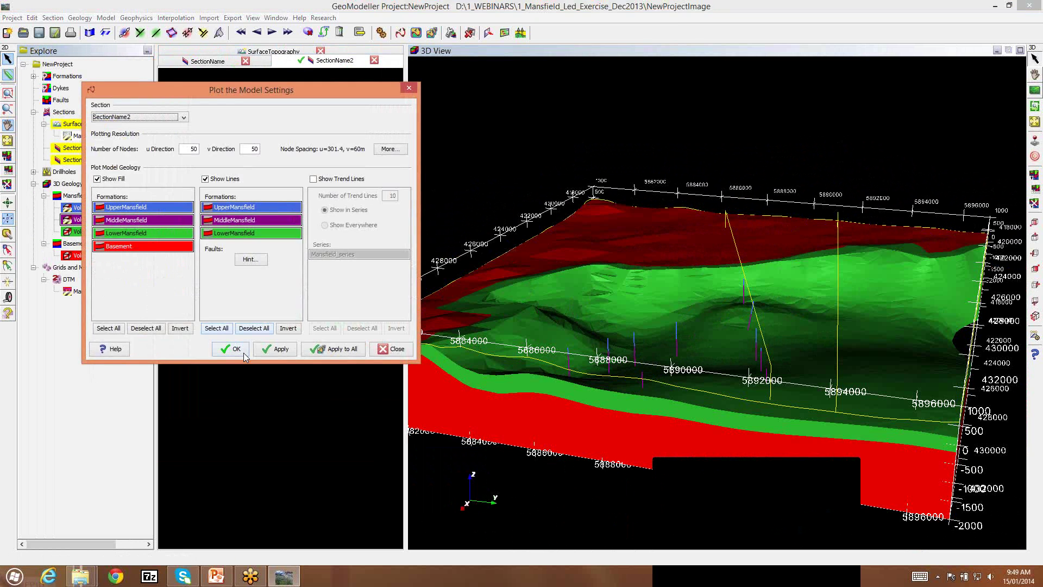
pyautogui.click(233, 349)
pyautogui.rightClick(279, 195)
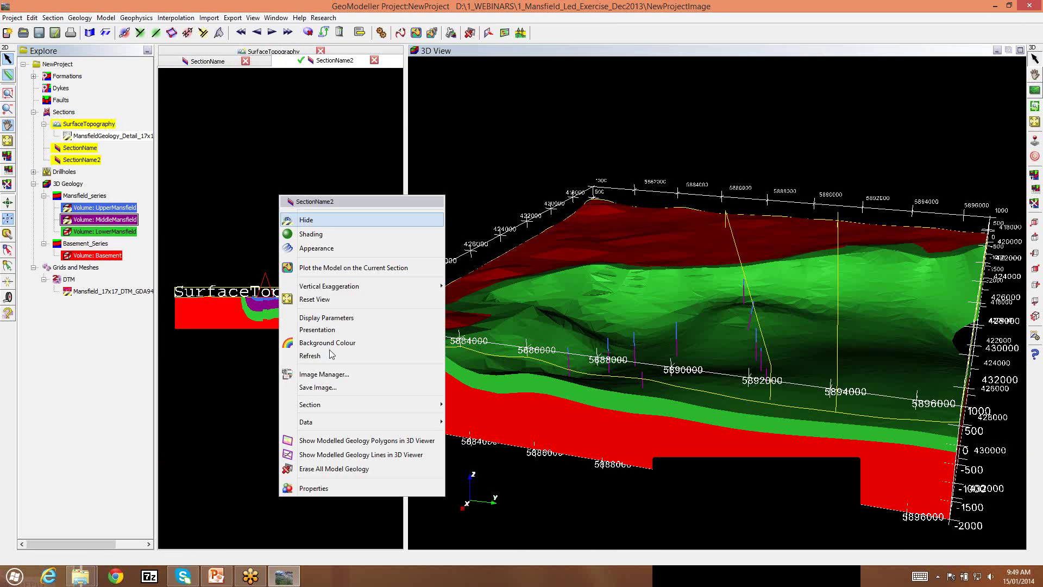
pyautogui.click(365, 441)
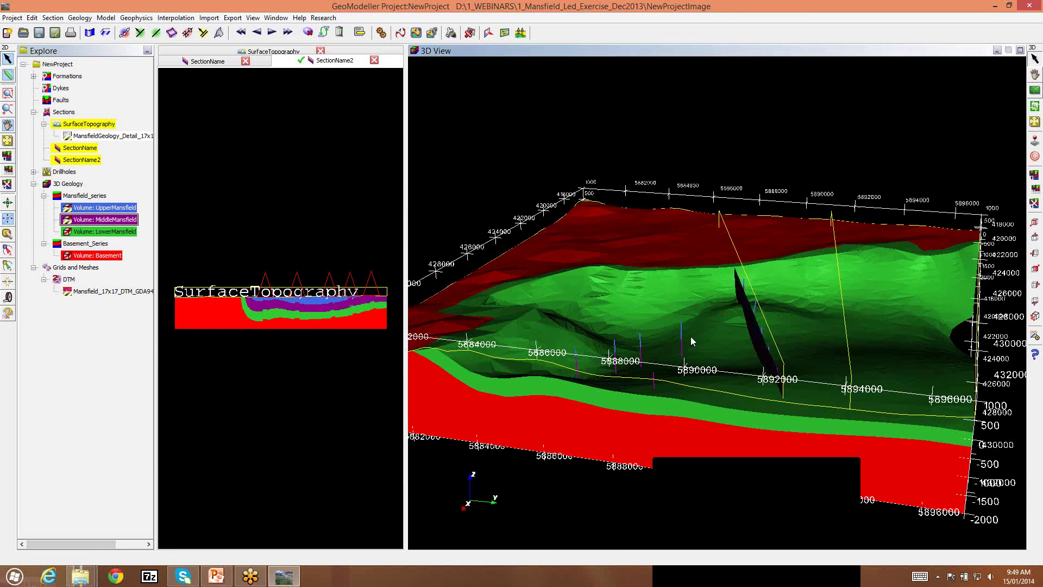
pyautogui.moveTo(692, 337)
pyautogui.mouseDown()
pyautogui.moveTo(733, 304)
pyautogui.moveTo(629, 362)
pyautogui.moveTo(707, 331)
pyautogui.mouseUp()
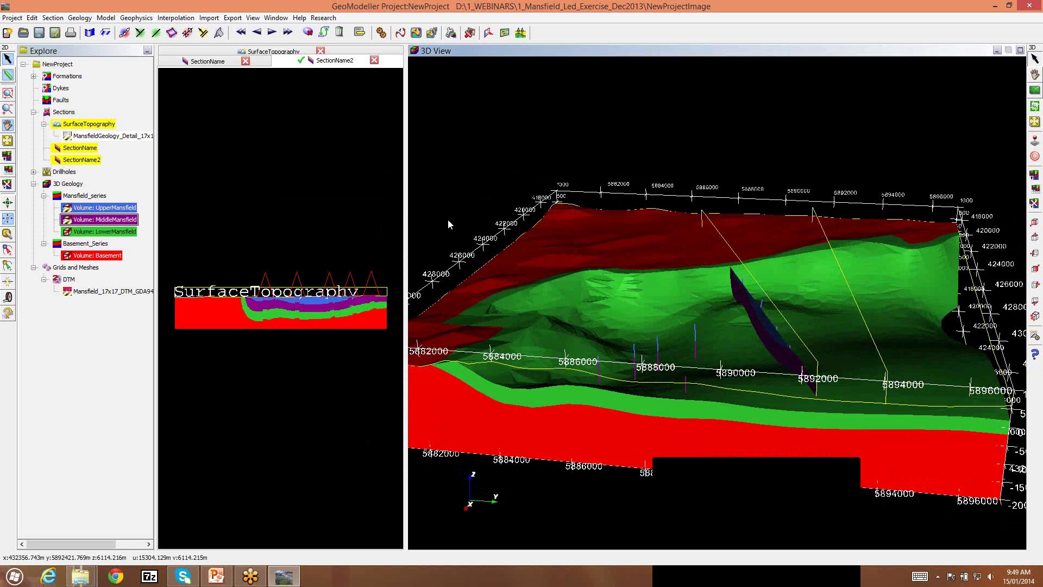
# Return to the SurfaceTopography section and enlarge its 2D view by resizing the 3D View and project tree.
pyautogui.click(304, 51)
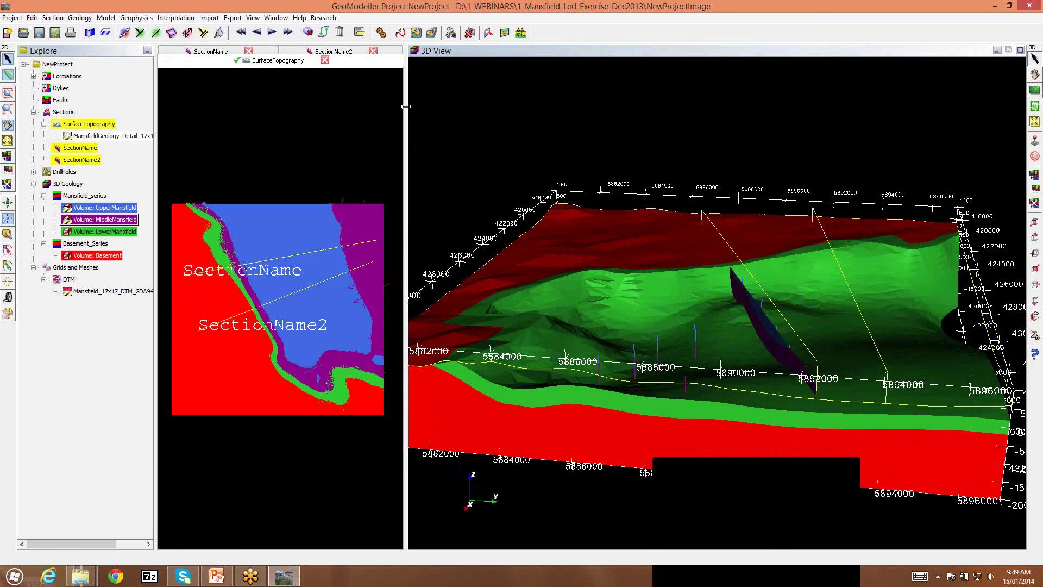
pyautogui.moveTo(406, 106); pyautogui.dragTo(778, 185)
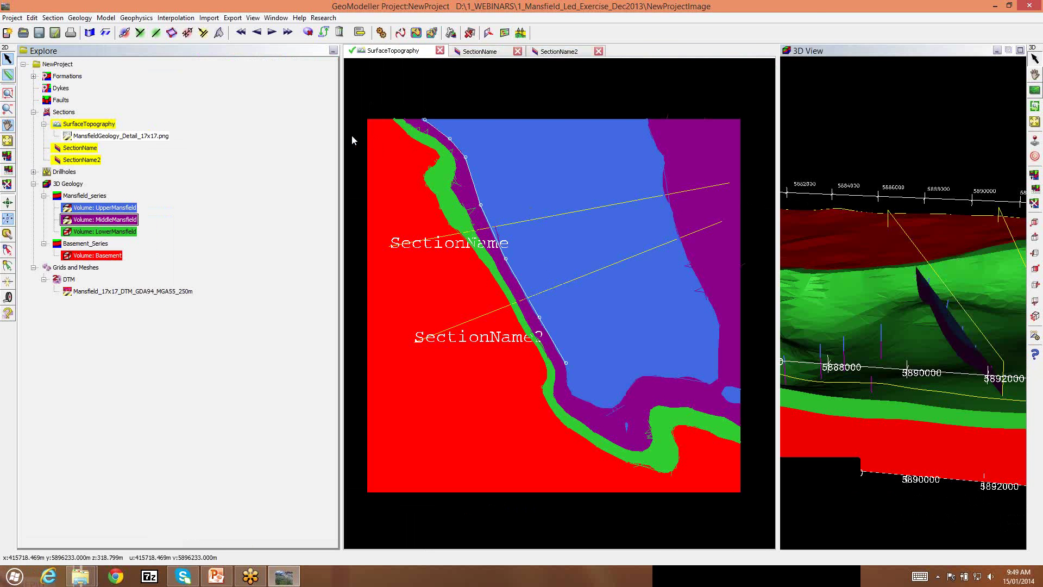
pyautogui.moveTo(341, 141); pyautogui.dragTo(216, 149)
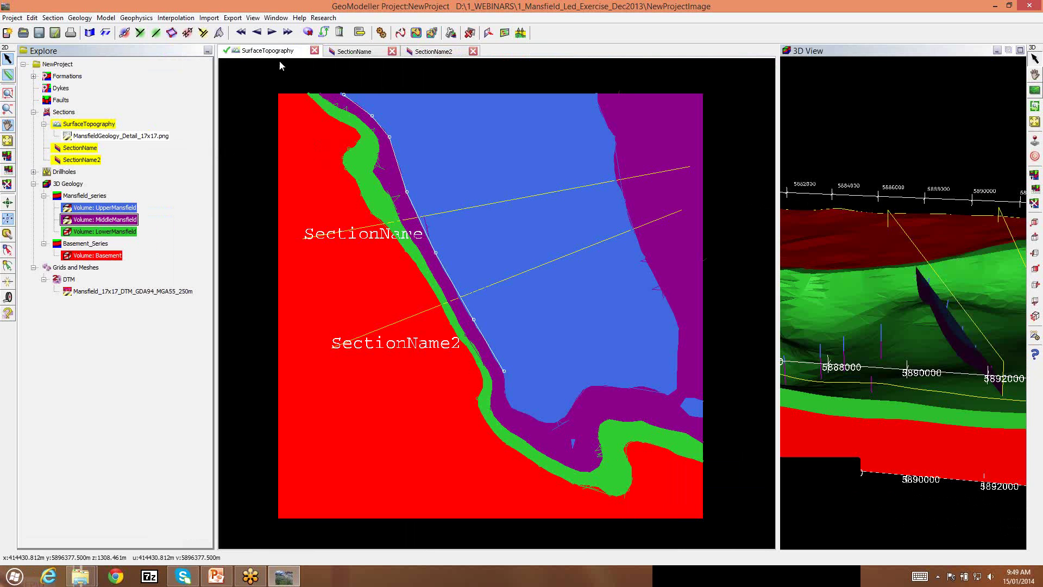
# Erase all plotted model geology and display the MansfieldGeology_Detail_17x17.png map image on SurfaceTopography.
pyautogui.click(106, 18)
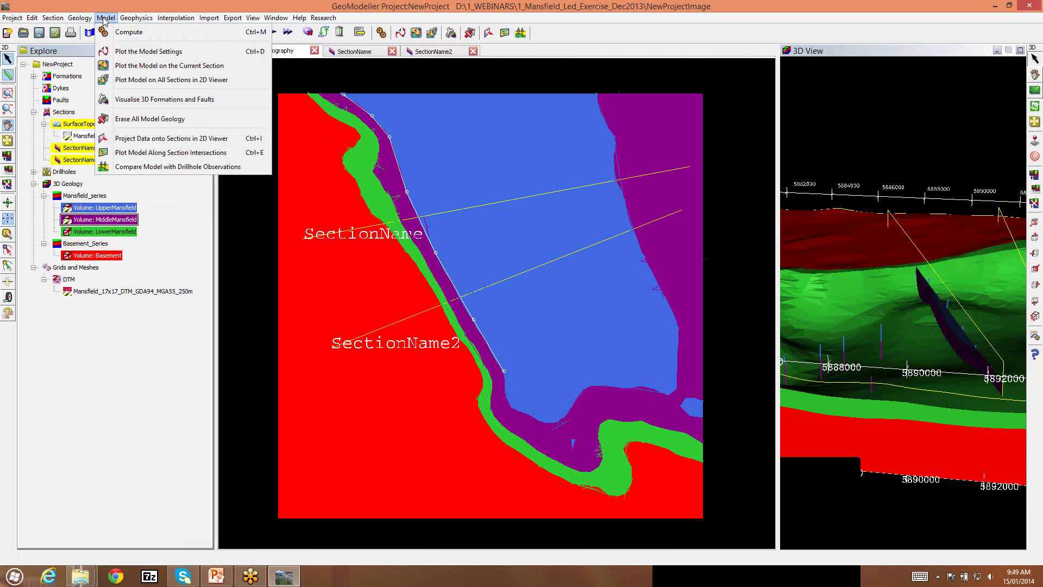
pyautogui.click(130, 120)
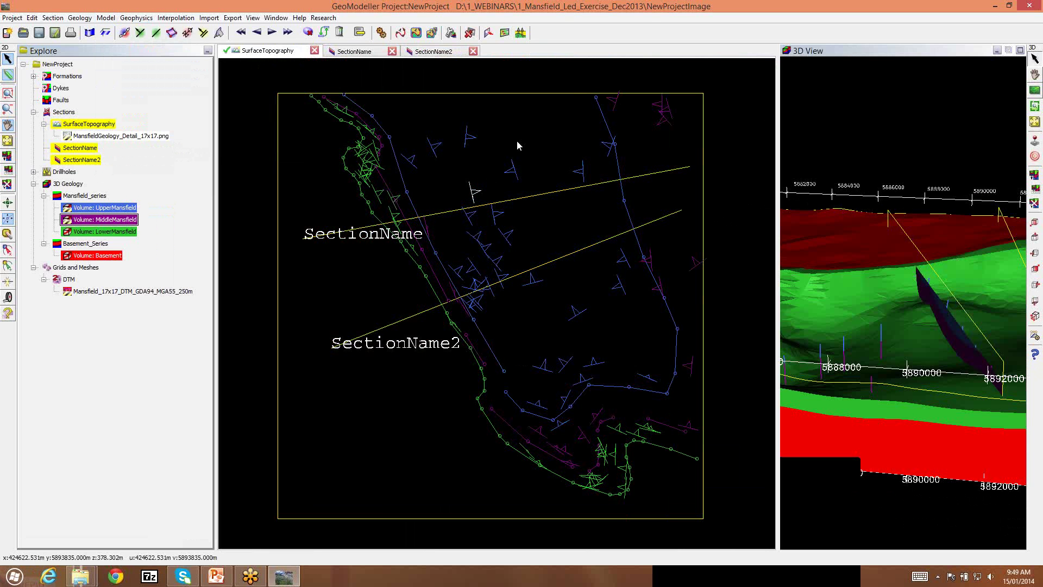
pyautogui.rightClick(146, 137)
pyautogui.click(201, 166)
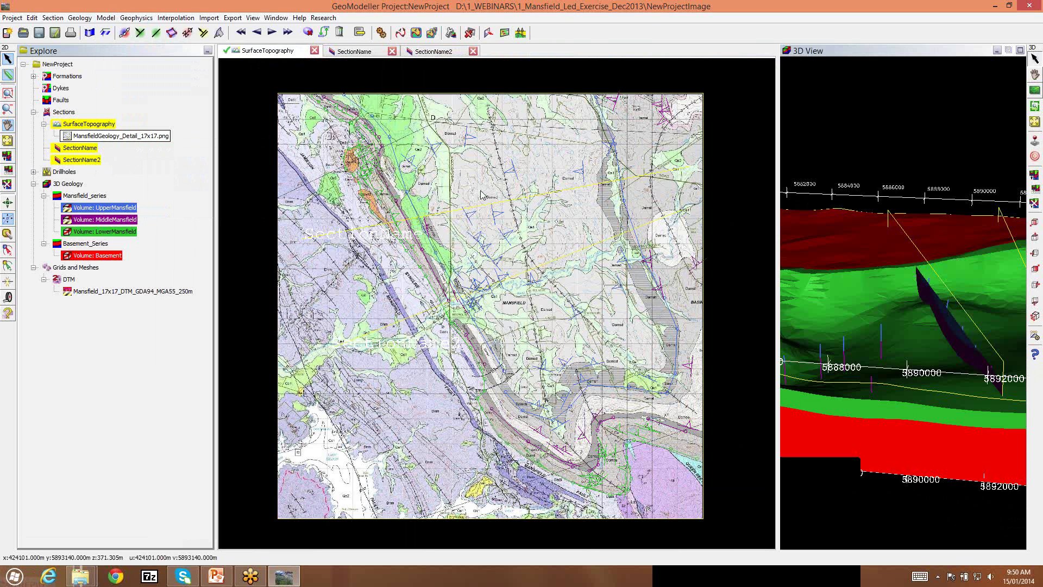
pyautogui.scroll(2, 509, 456)
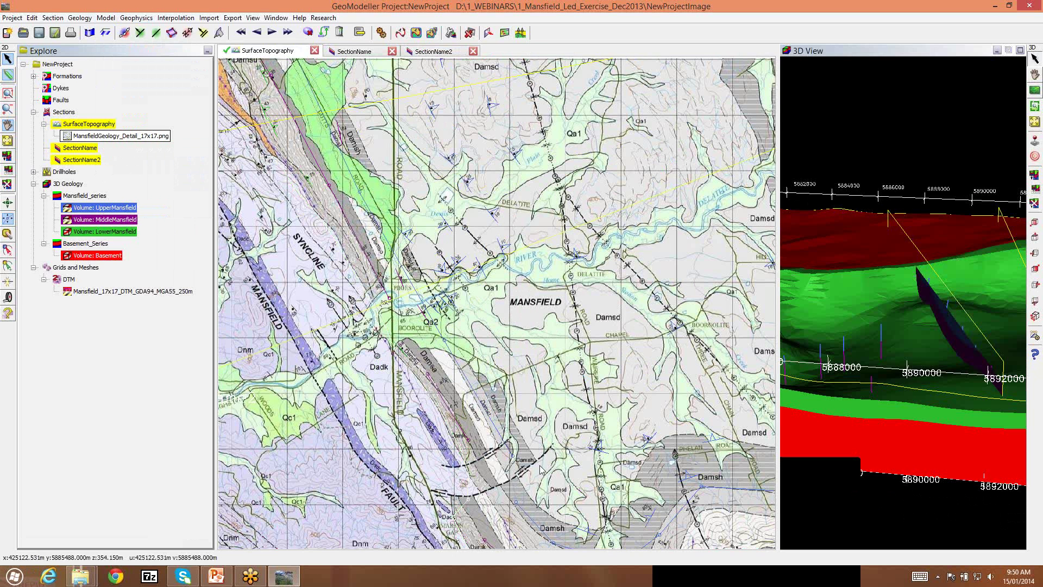
# Create two red faults named VicF and VicF2.
pyautogui.click(80, 18)
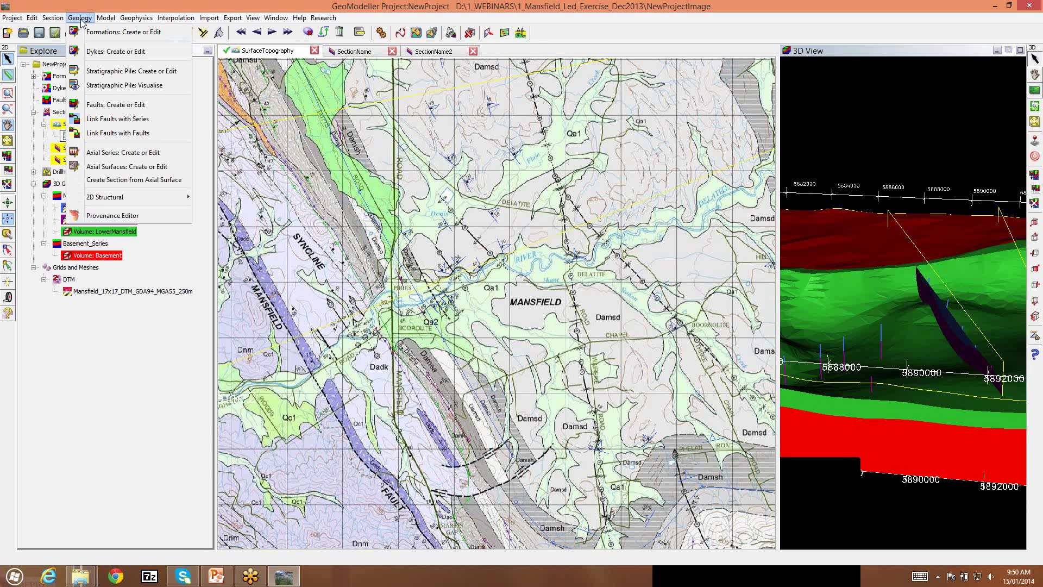
pyautogui.click(118, 108)
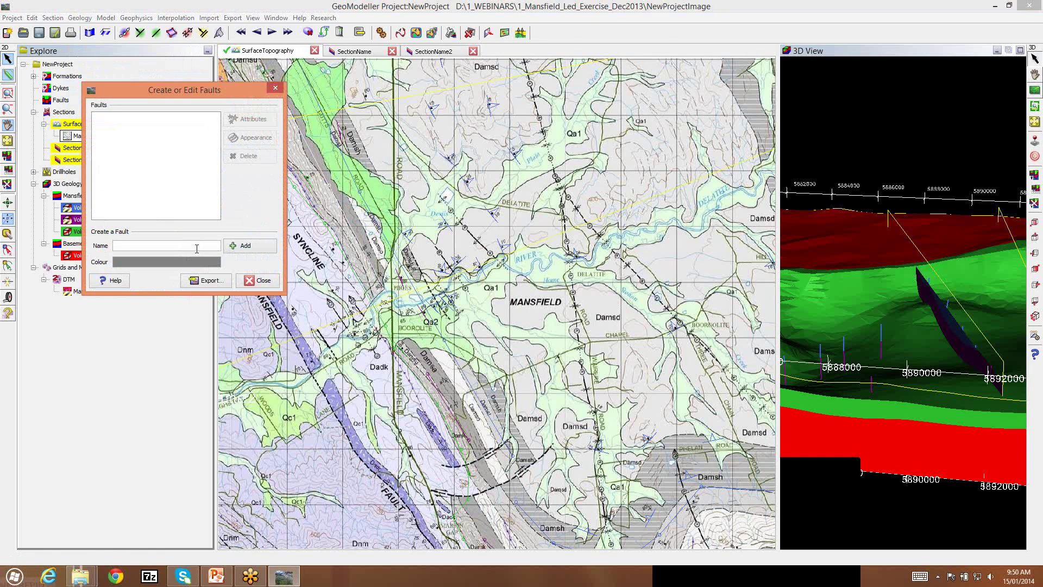
pyautogui.write('VicF')
pyautogui.click(193, 261)
pyautogui.click(146, 239)
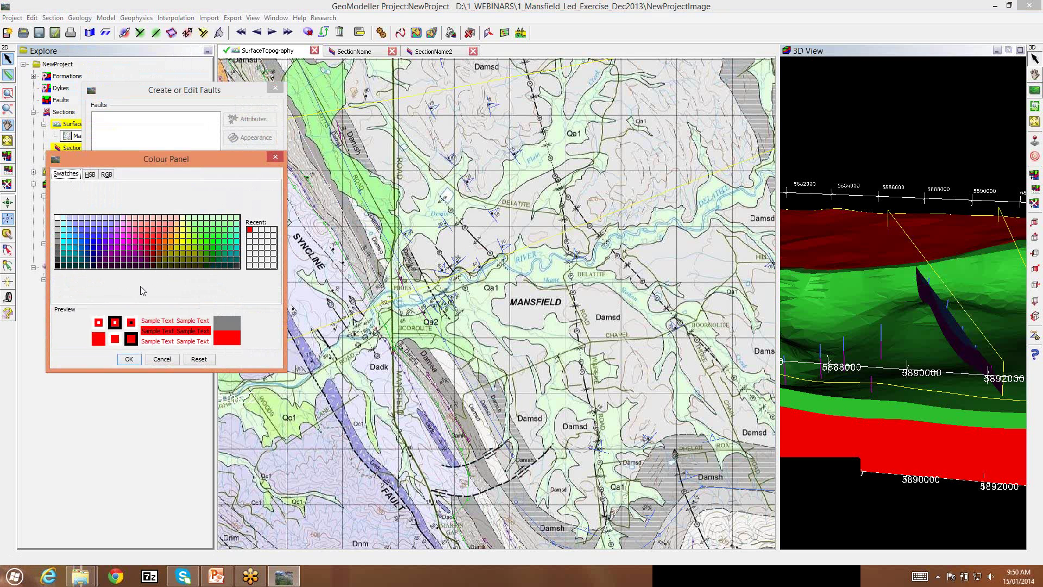
pyautogui.click(129, 359)
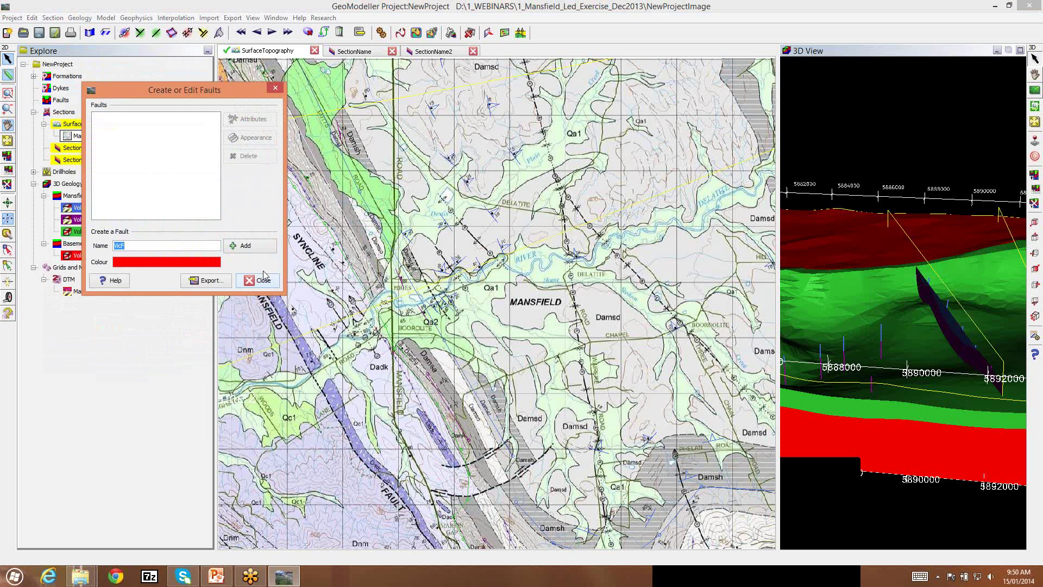
pyautogui.click(247, 247)
pyautogui.click(155, 249)
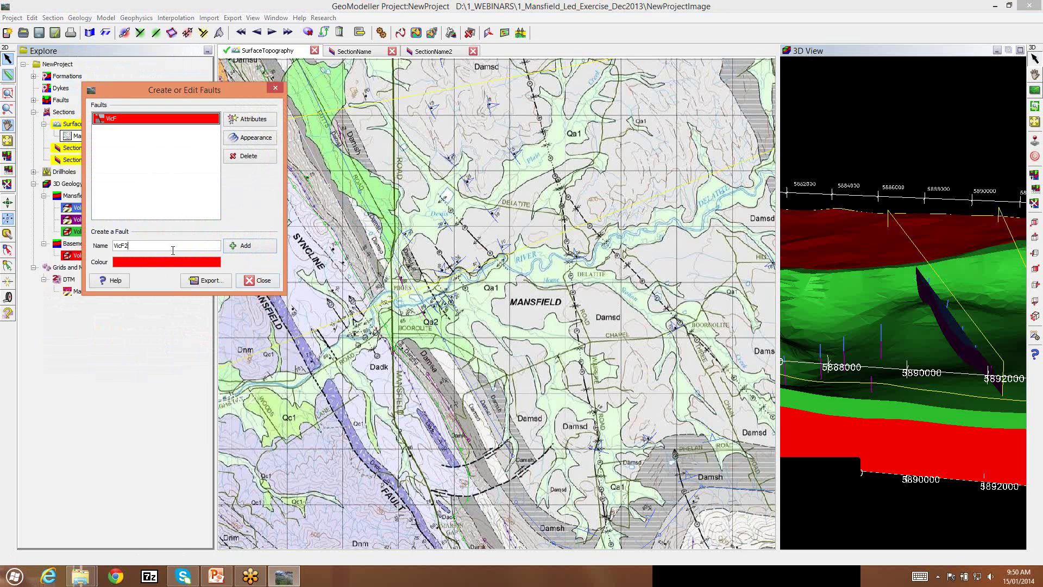
pyautogui.click(247, 249)
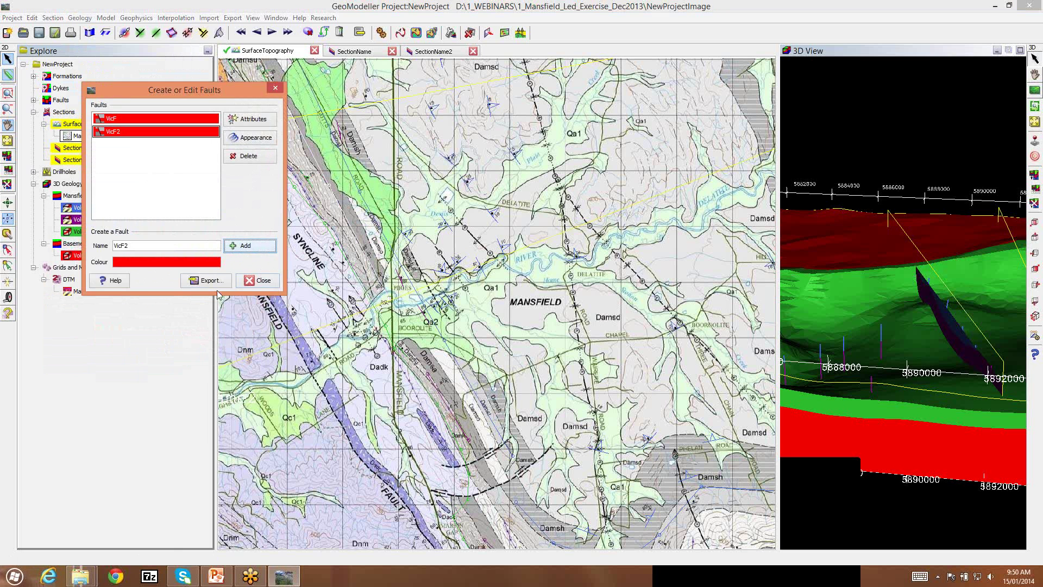
pyautogui.click(261, 281)
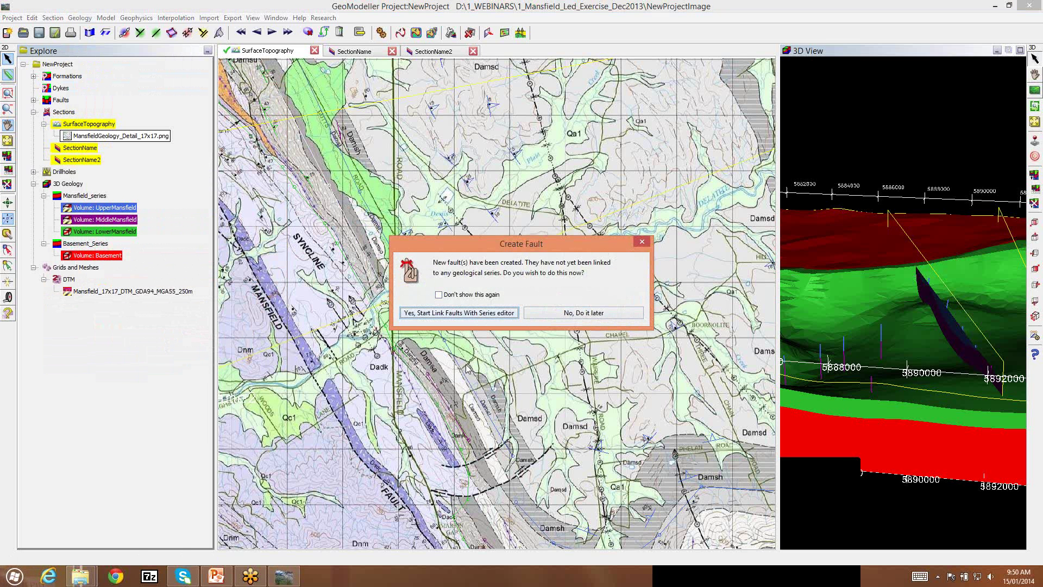
# Link both faults, VicF and VicF2, to Mansfield_series.
pyautogui.click(473, 314)
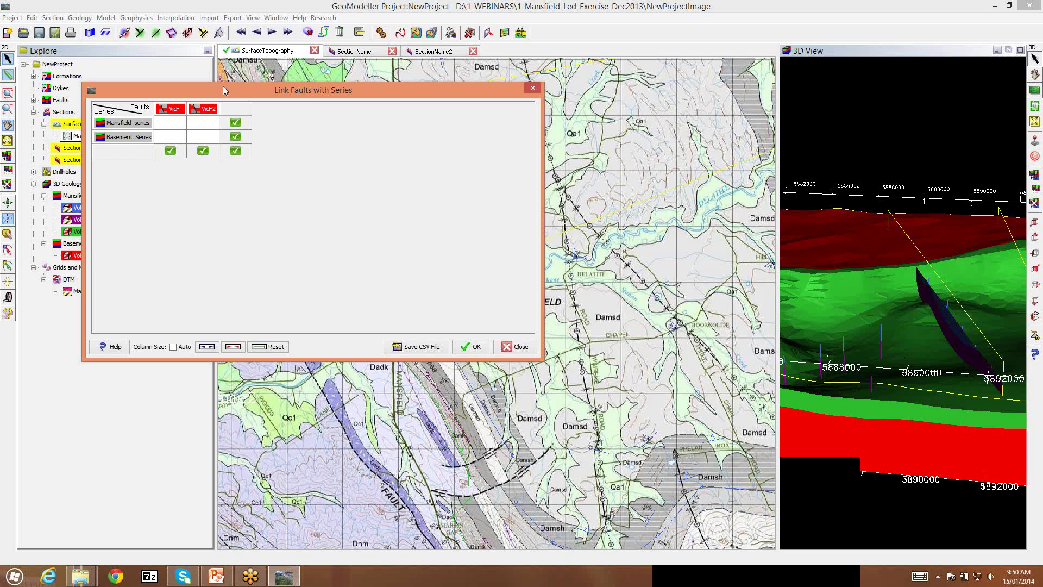
pyautogui.moveTo(224, 86); pyautogui.dragTo(328, 156)
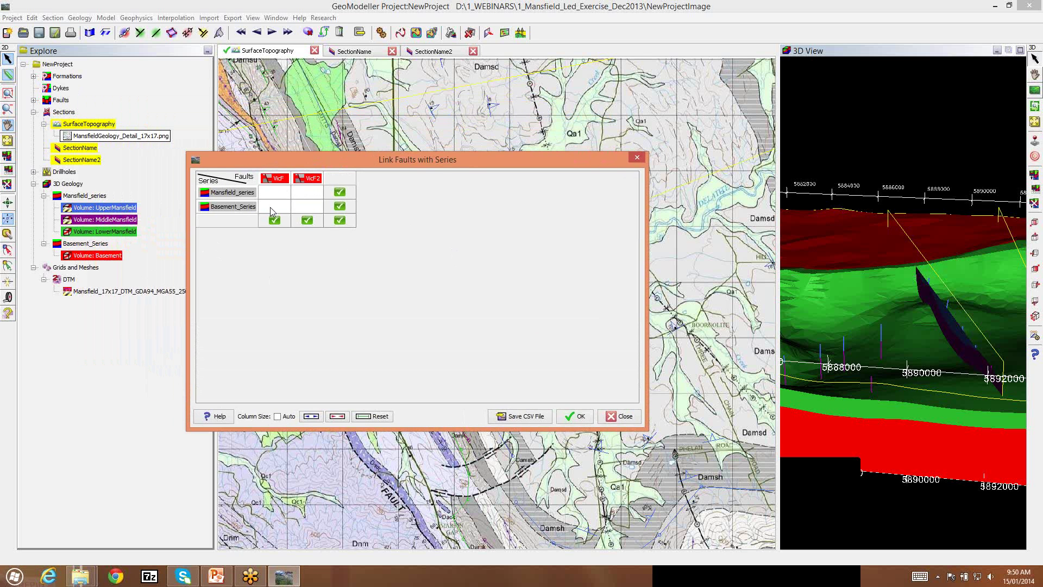
pyautogui.click(278, 194)
pyautogui.click(309, 196)
pyautogui.click(578, 417)
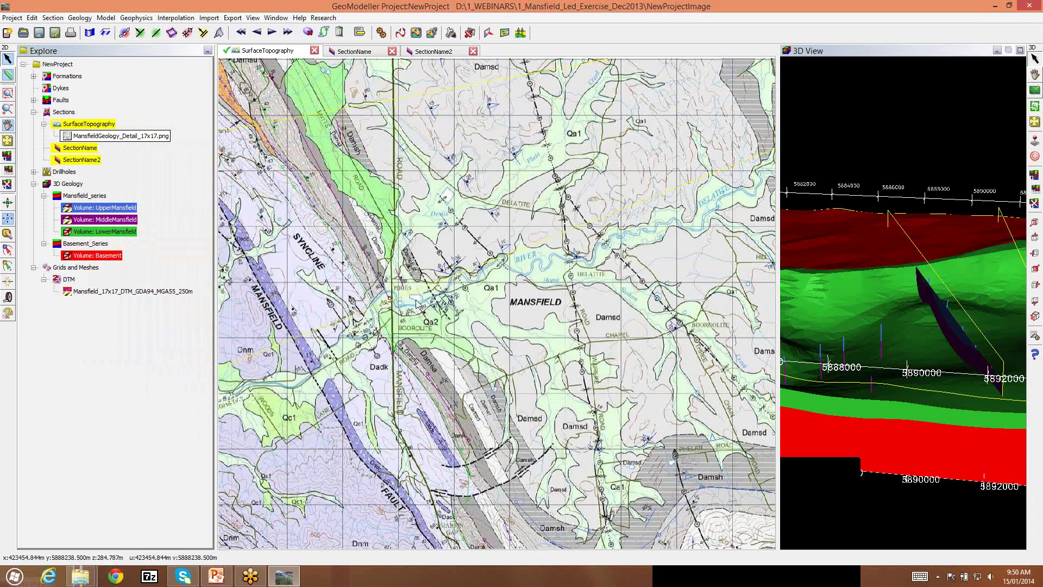
# Bring the two dashed fault traces south of Mansfield into close view on SurfaceTopography, ready for placing points.
pyautogui.click(7, 124)
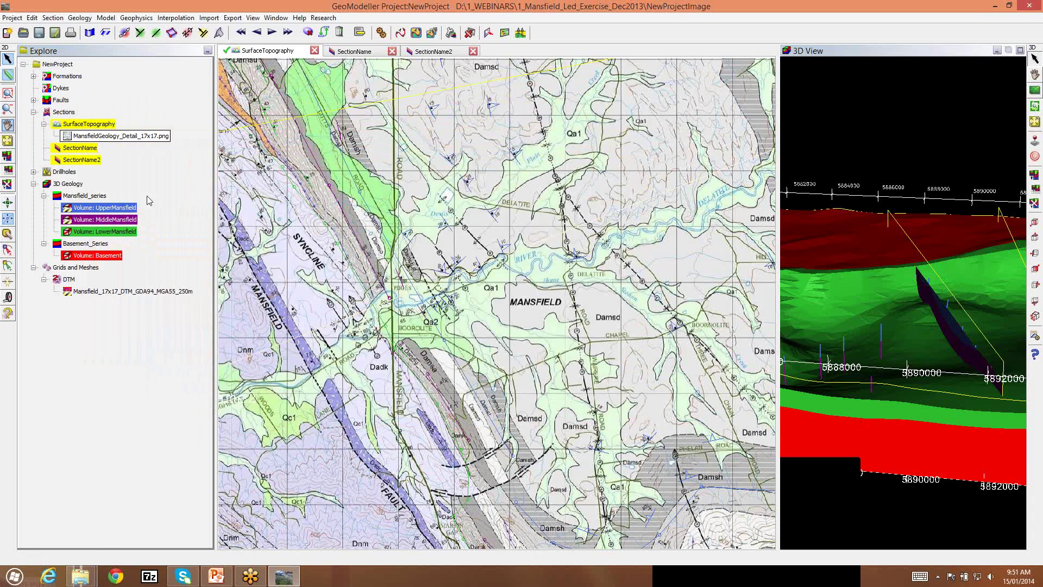
pyautogui.moveTo(439, 422); pyautogui.dragTo(406, 212)
pyautogui.scroll(4, 414, 234)
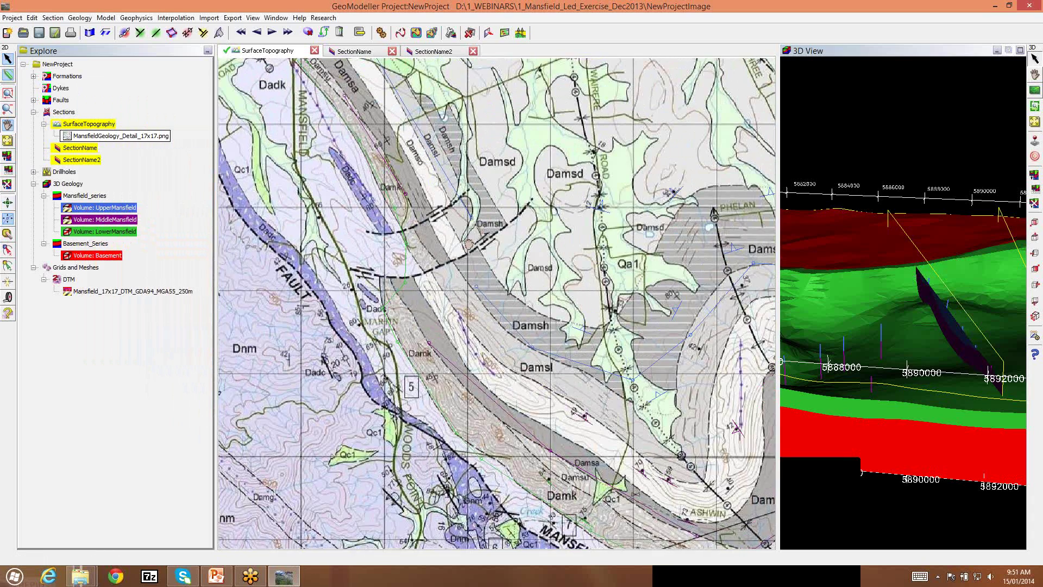
pyautogui.moveTo(470, 229); pyautogui.dragTo(475, 274)
pyautogui.scroll(1, 475, 273)
pyautogui.moveTo(492, 333); pyautogui.dragTo(515, 338)
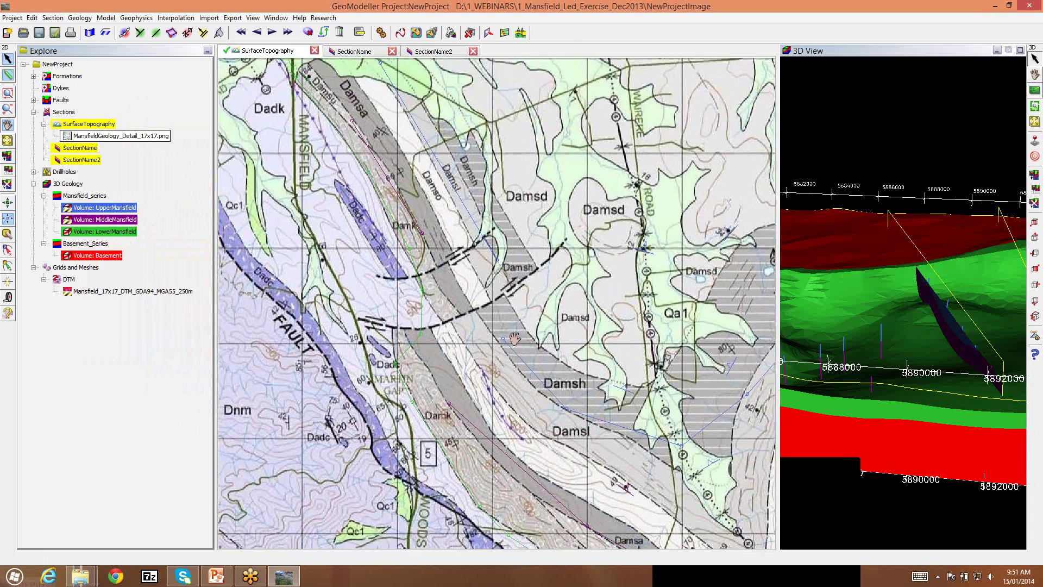
pyautogui.click(7, 75)
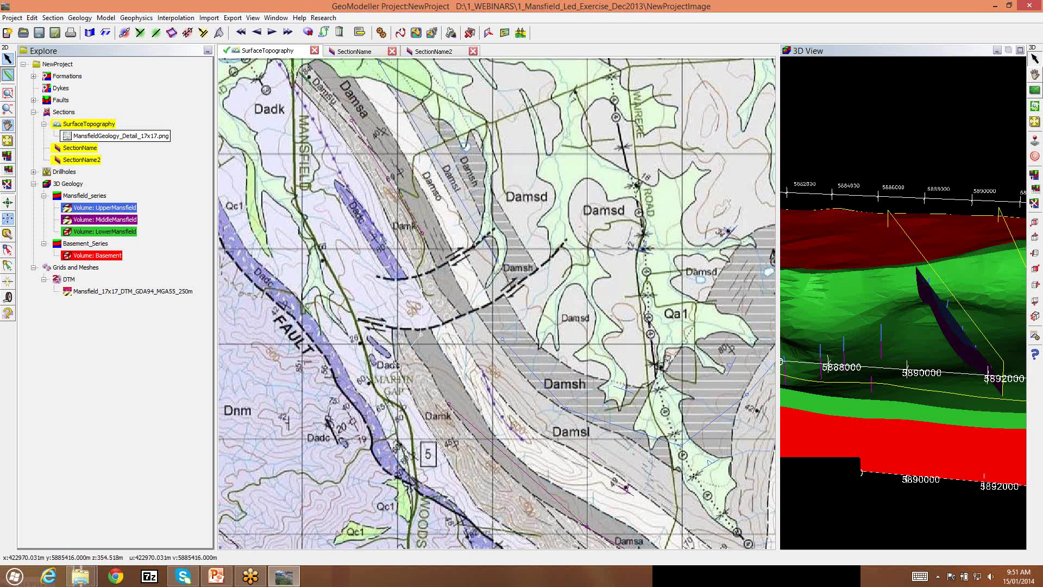
pyautogui.click(302, 307)
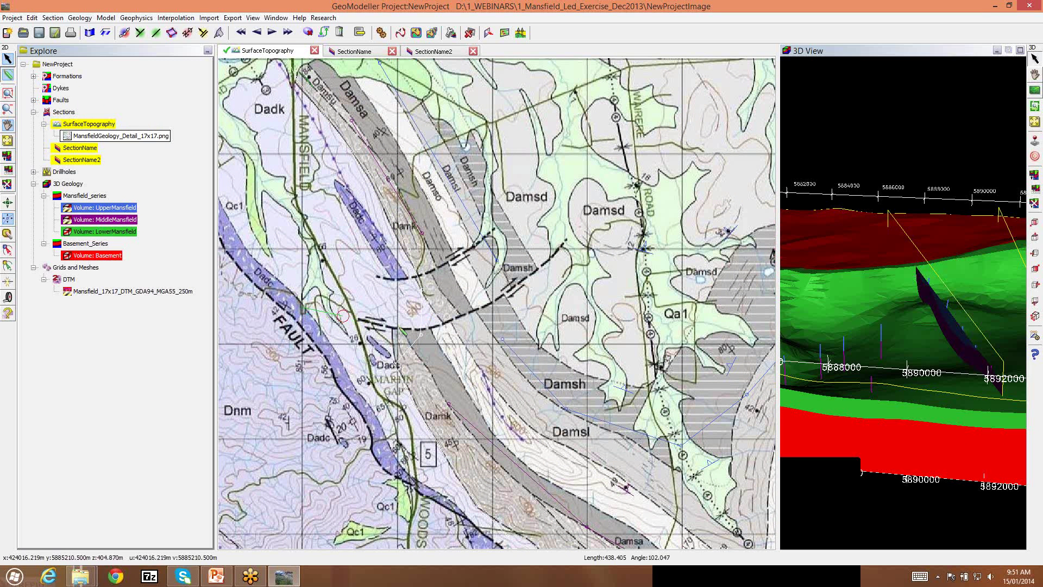
pyautogui.click(405, 329)
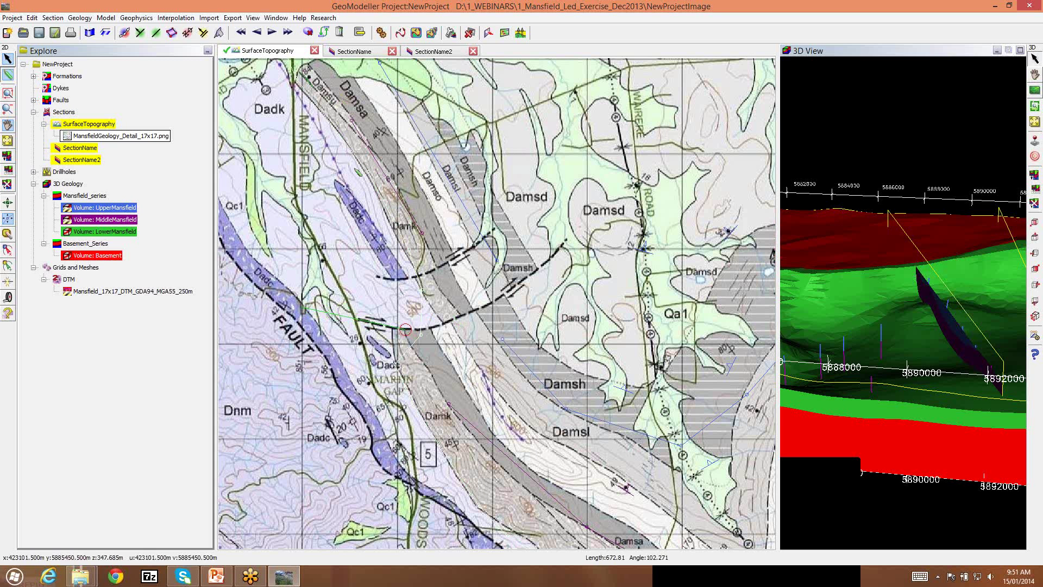
pyautogui.click(340, 36)
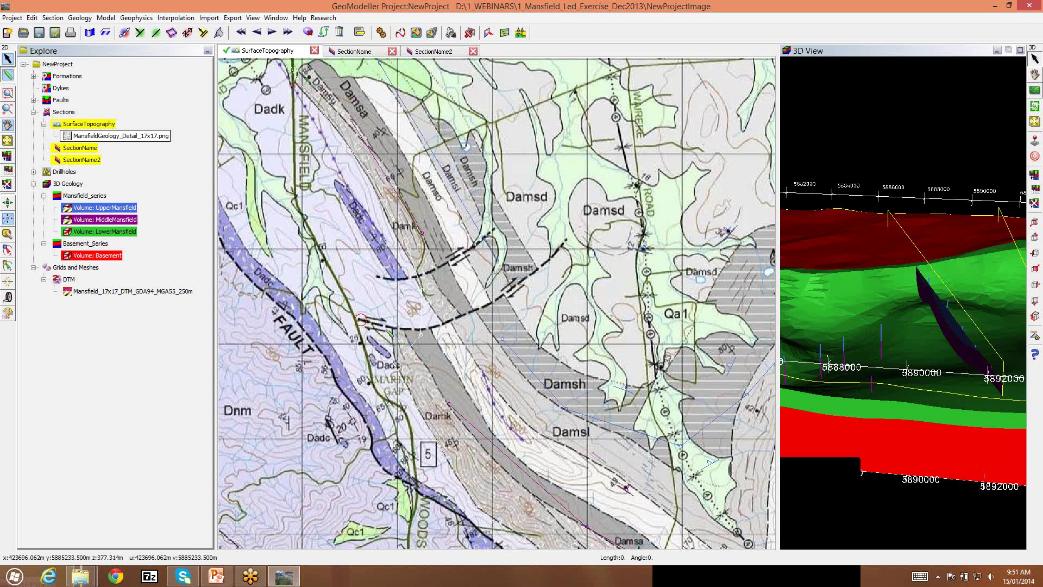
# Place points along the southern dashed fault on SurfaceTopography, from the Mansfield road northeast to the end of its trace.
pyautogui.click(393, 327)
pyautogui.click(433, 327)
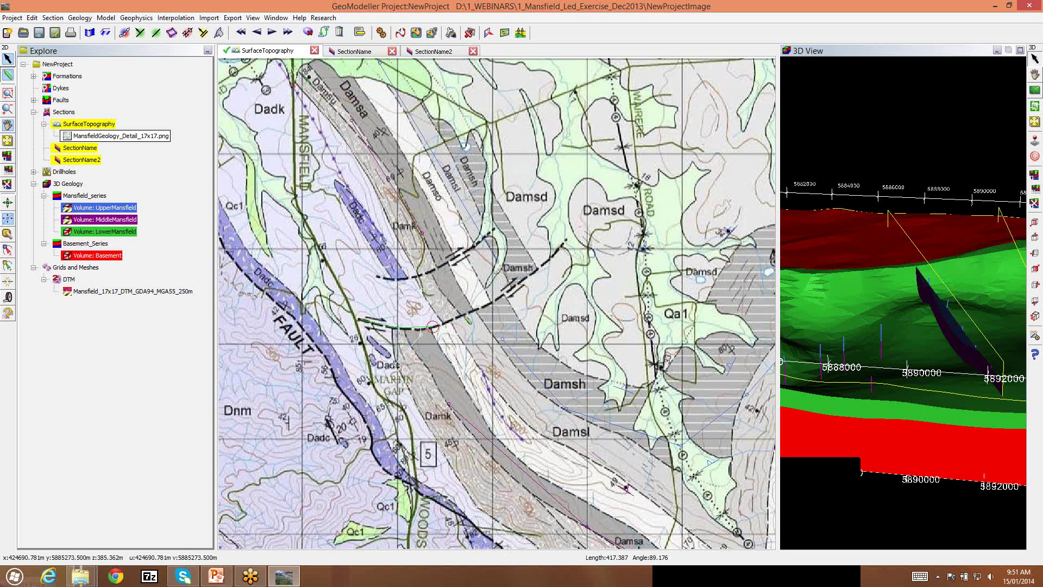
pyautogui.click(469, 311)
pyautogui.click(515, 285)
pyautogui.click(540, 267)
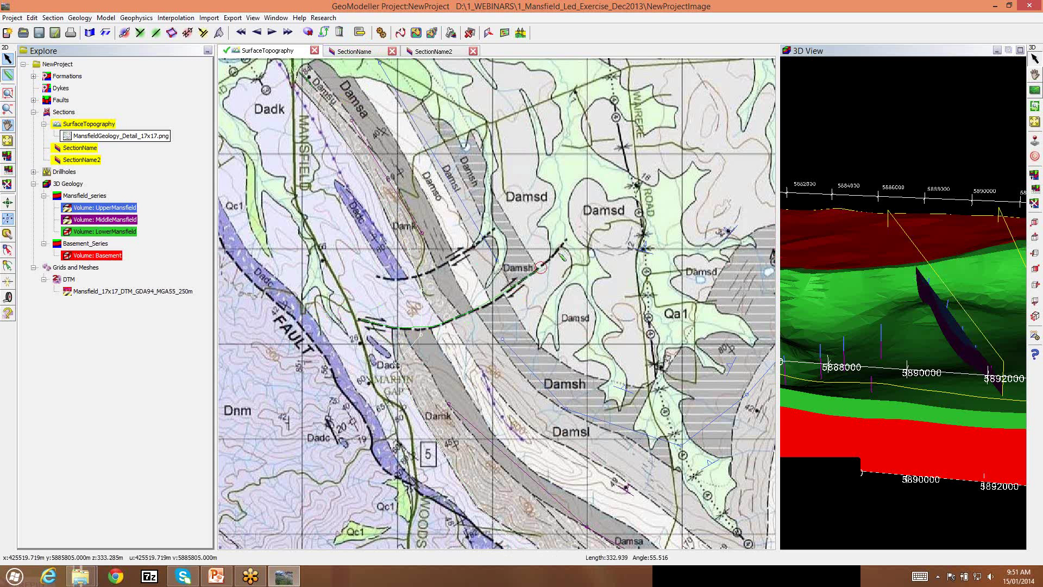
pyautogui.click(566, 241)
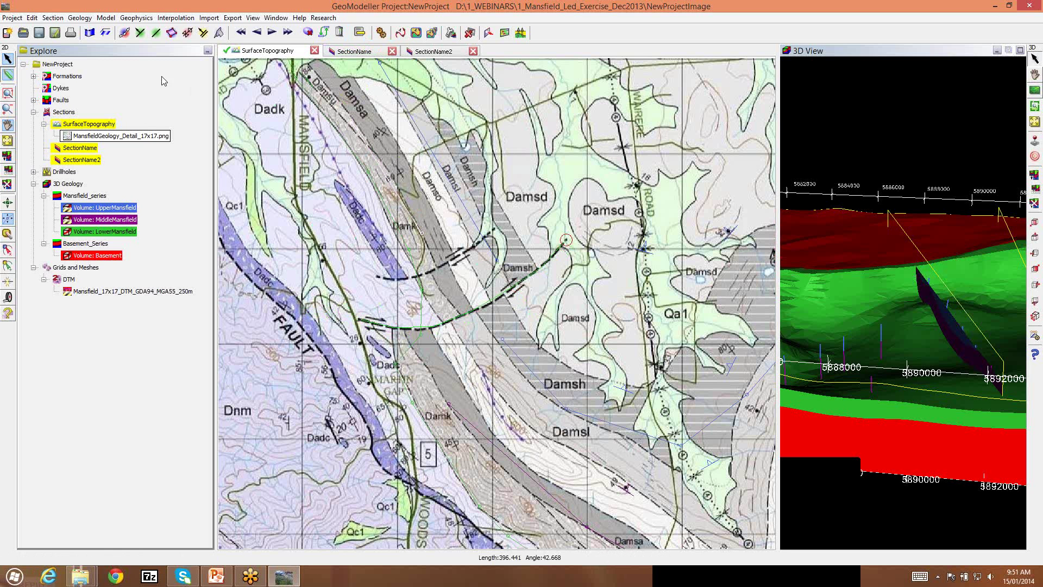
# Create geology data for fault VicF on SurfaceTopography from the digitised points, without associated orientation data.
pyautogui.click(126, 36)
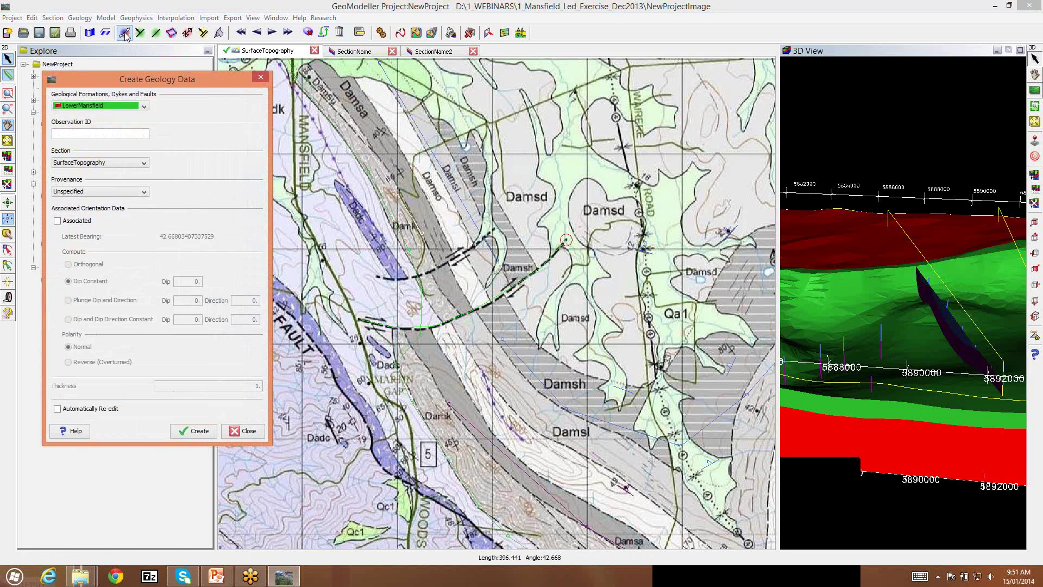
pyautogui.click(145, 107)
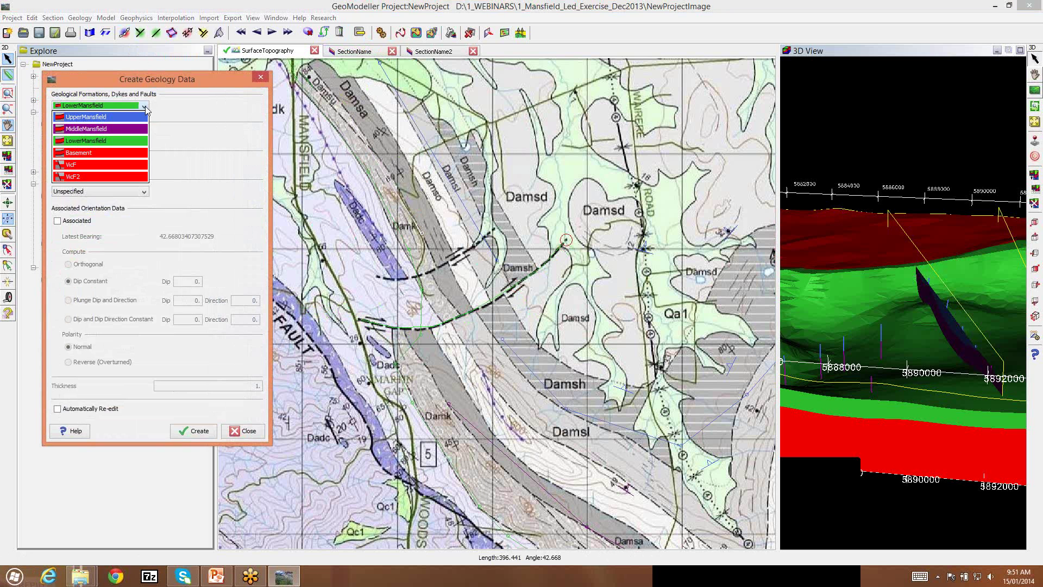
pyautogui.click(121, 166)
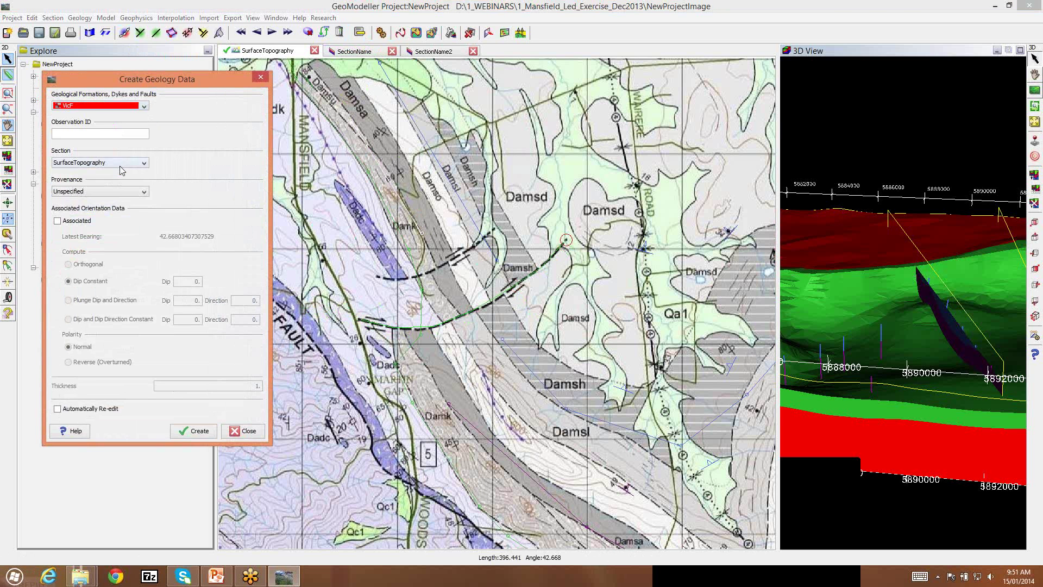
pyautogui.click(198, 431)
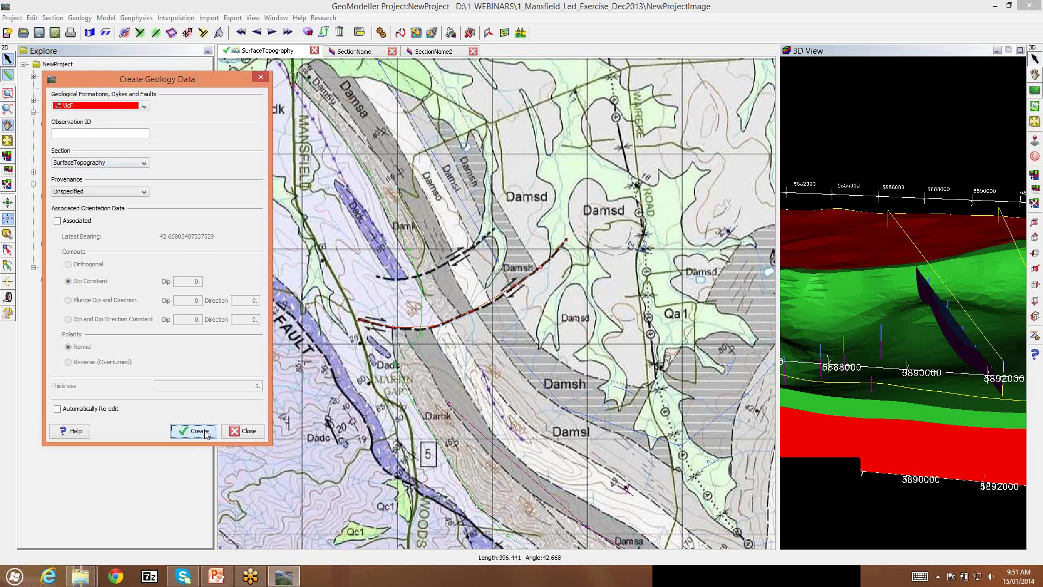
pyautogui.click(248, 431)
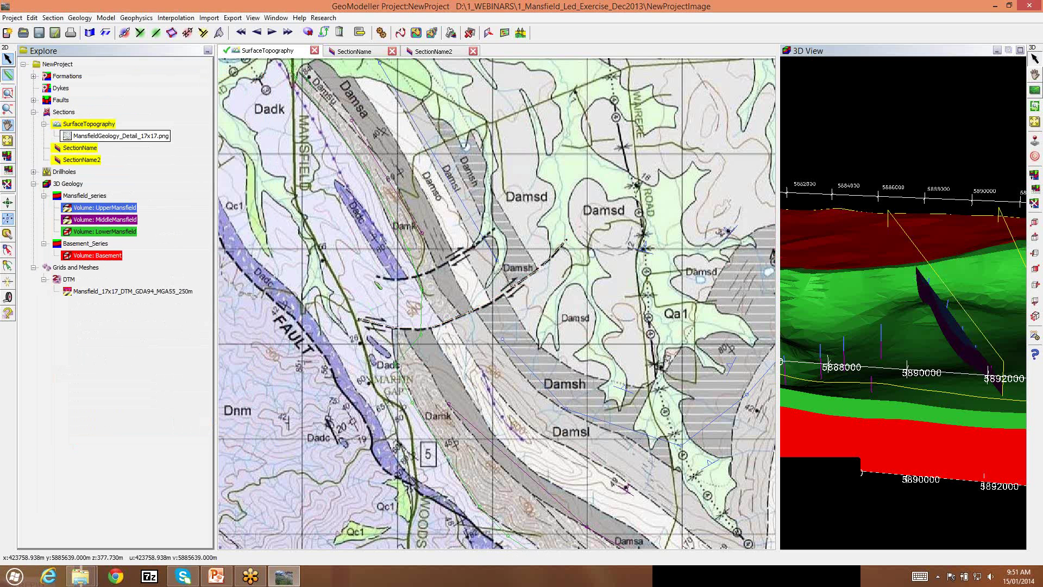
# Trace the northern dashed fault on SurfaceTopography with points and create them as geology data for fault VicF2.
pyautogui.click(375, 275)
pyautogui.click(408, 277)
pyautogui.click(441, 265)
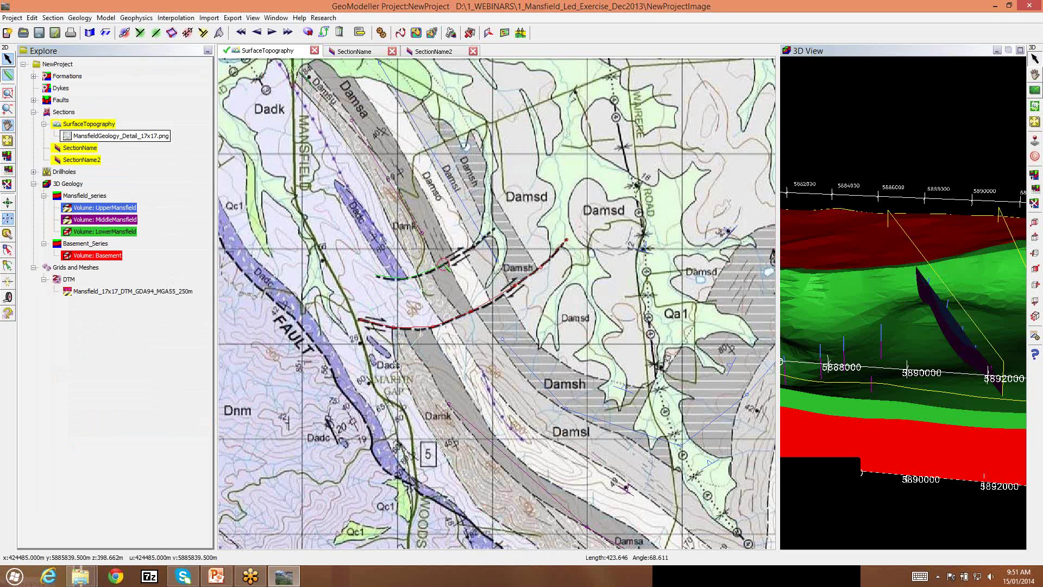
pyautogui.click(496, 227)
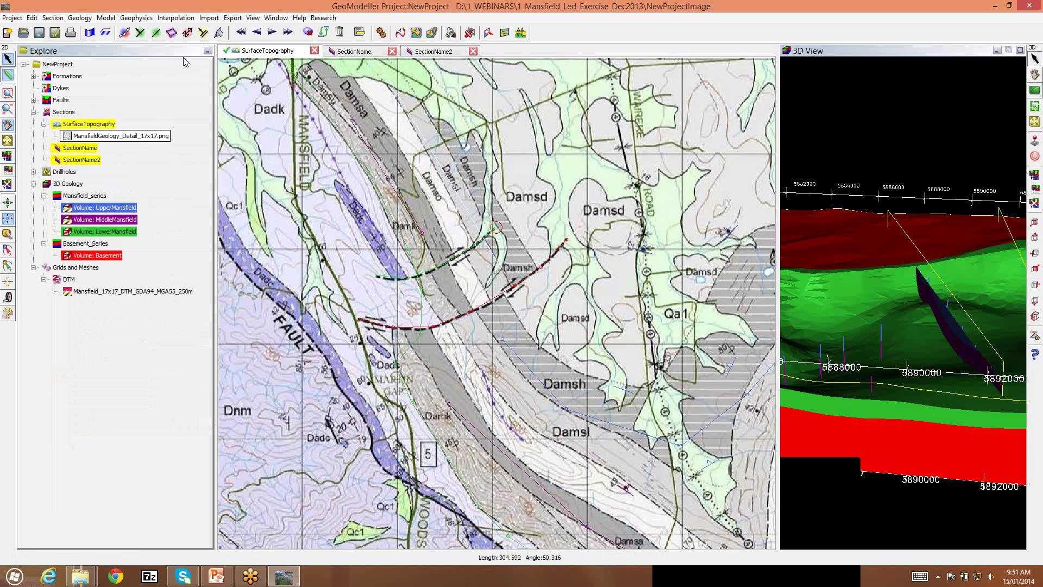
pyautogui.click(124, 33)
pyautogui.click(144, 106)
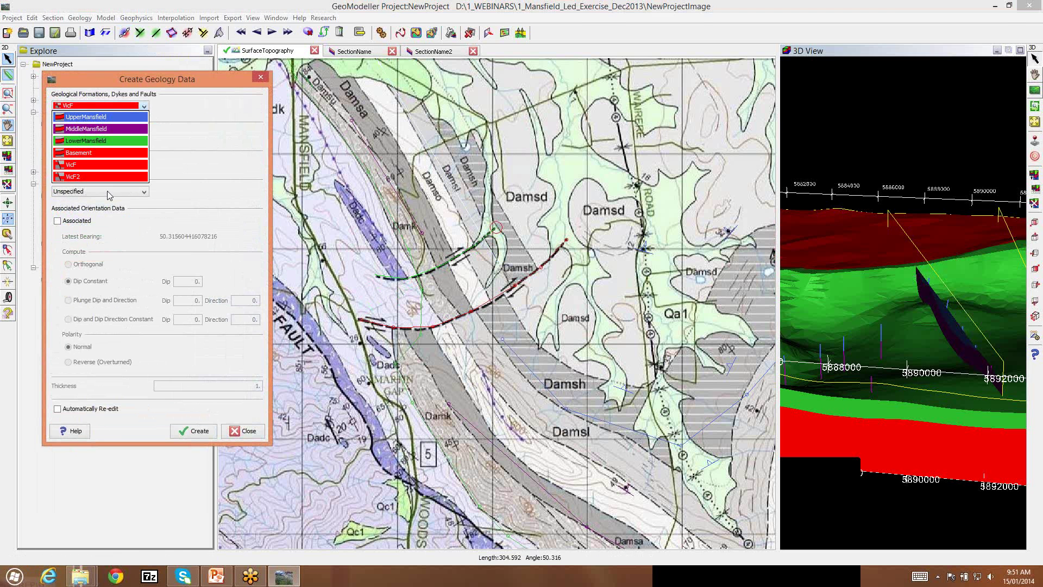
pyautogui.click(91, 181)
pyautogui.click(195, 431)
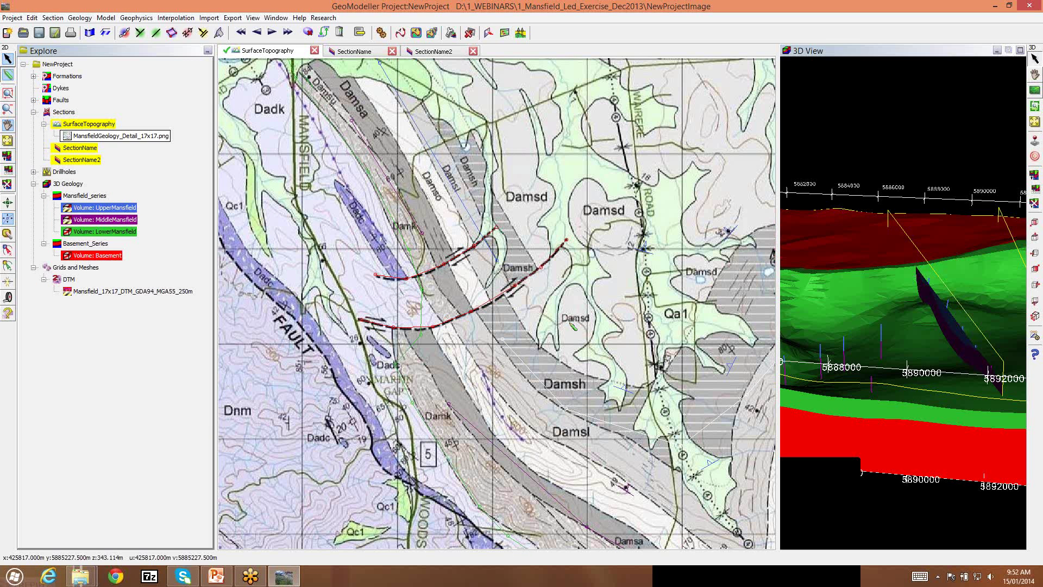
pyautogui.scroll(2, 499, 301)
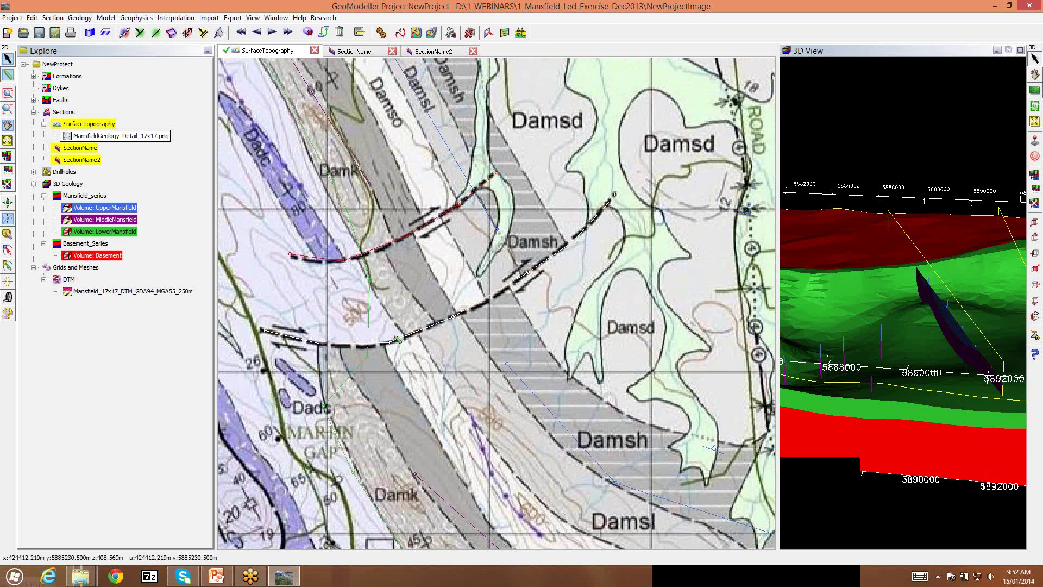
pyautogui.click(399, 340)
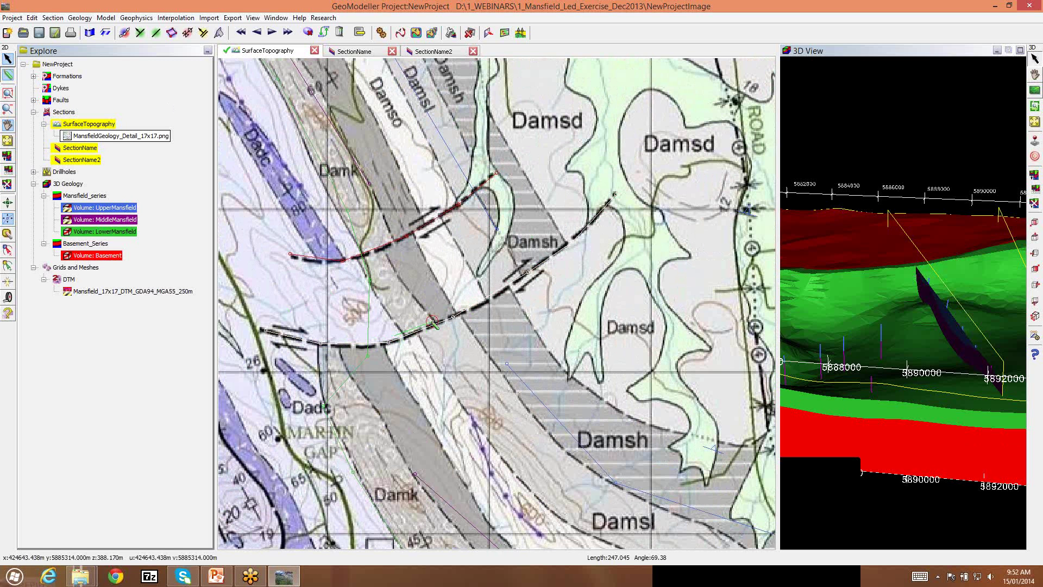
pyautogui.click(433, 323)
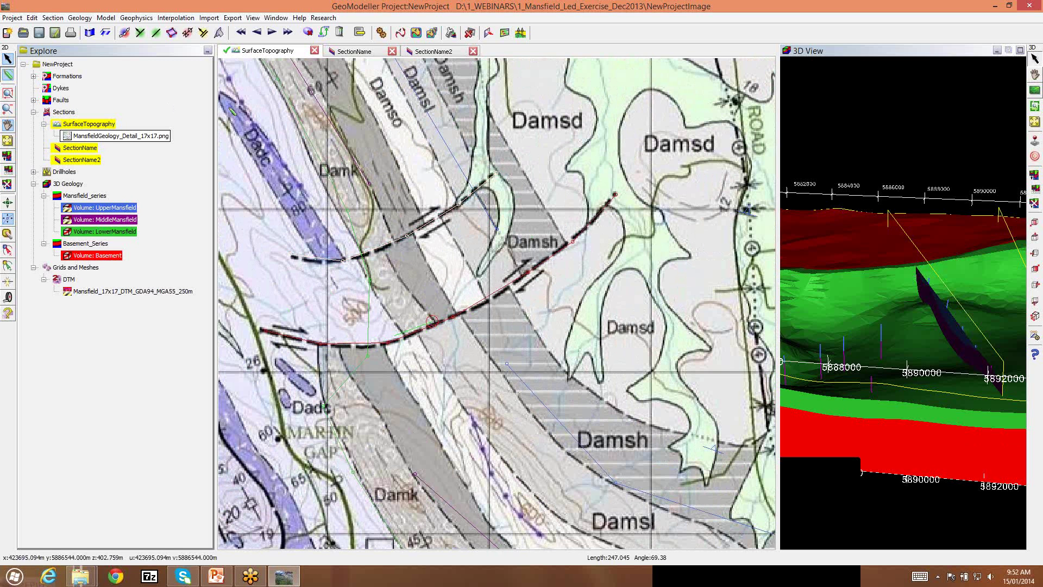
pyautogui.click(140, 33)
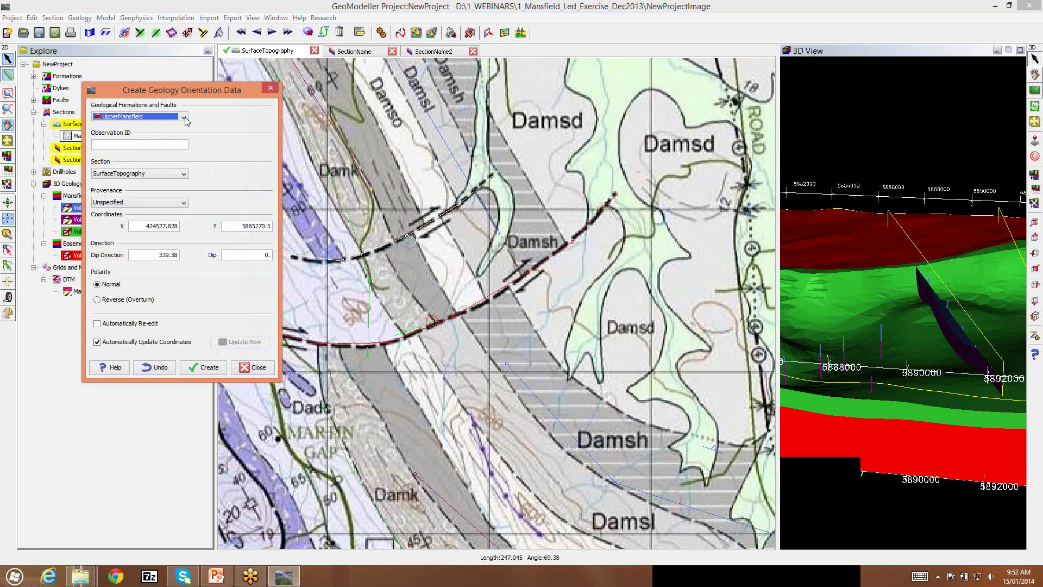
pyautogui.click(183, 116)
pyautogui.click(144, 175)
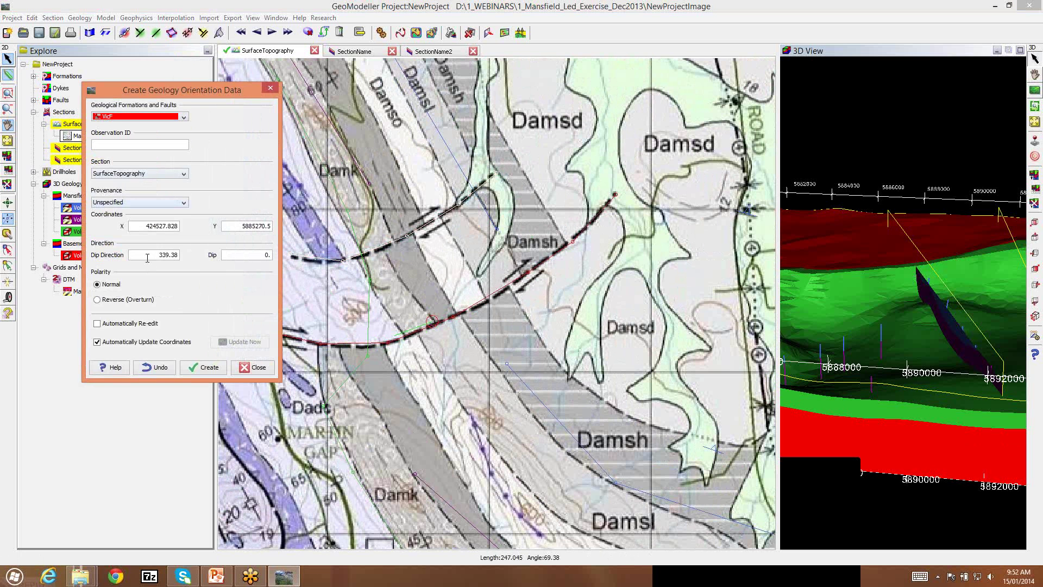
pyautogui.moveTo(142, 258); pyautogui.dragTo(178, 259)
pyautogui.click(274, 255)
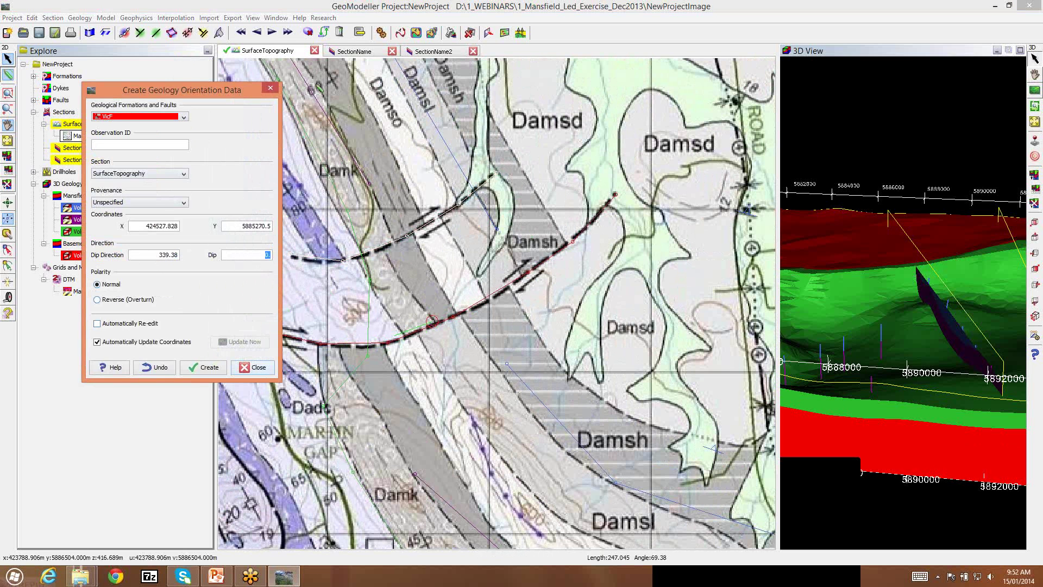
pyautogui.click(270, 87)
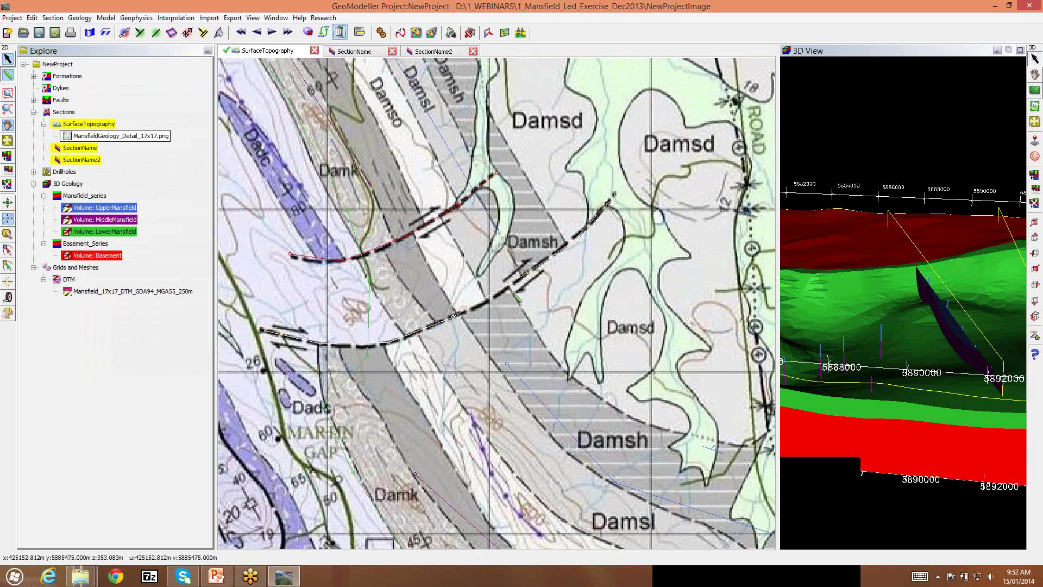
# Give the VicF trace associated orientation data with a constant dip of 45, and hide MansfieldGeology_Detail_17x17.png from the 2D viewer.
pyautogui.click(11, 59)
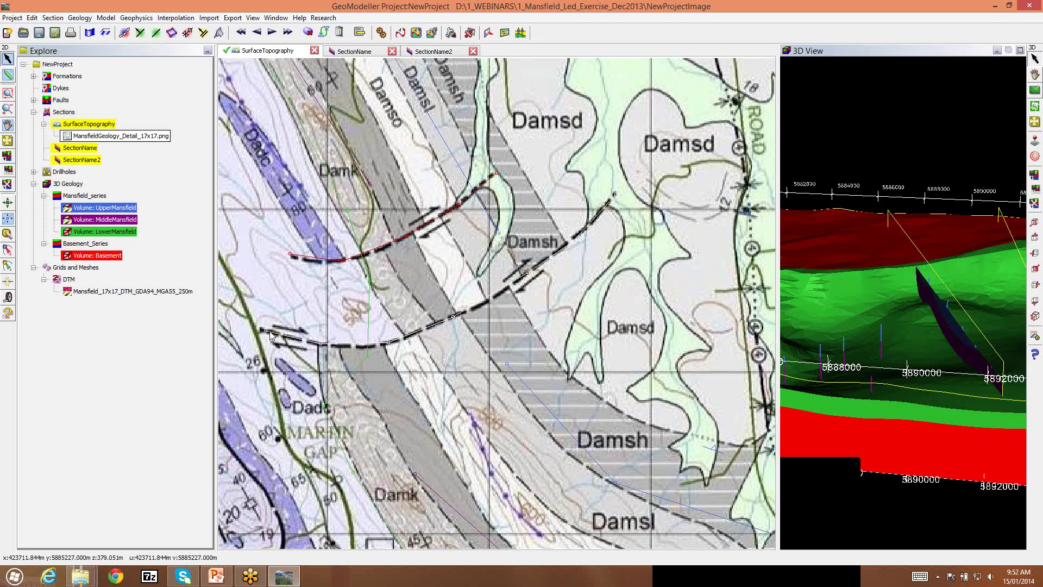
pyautogui.rightClick(418, 335)
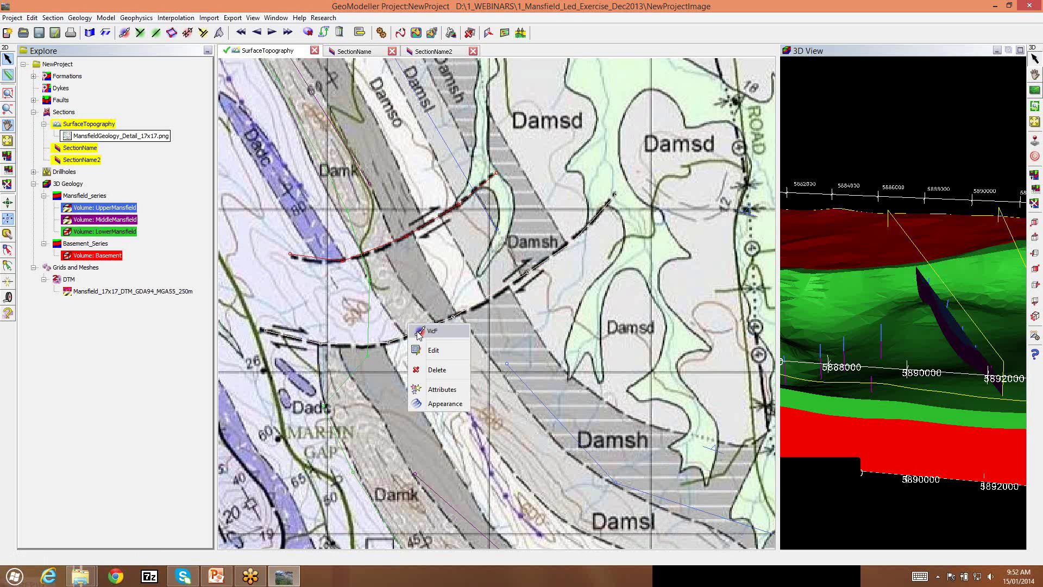
pyautogui.click(473, 334)
pyautogui.rightClick(410, 339)
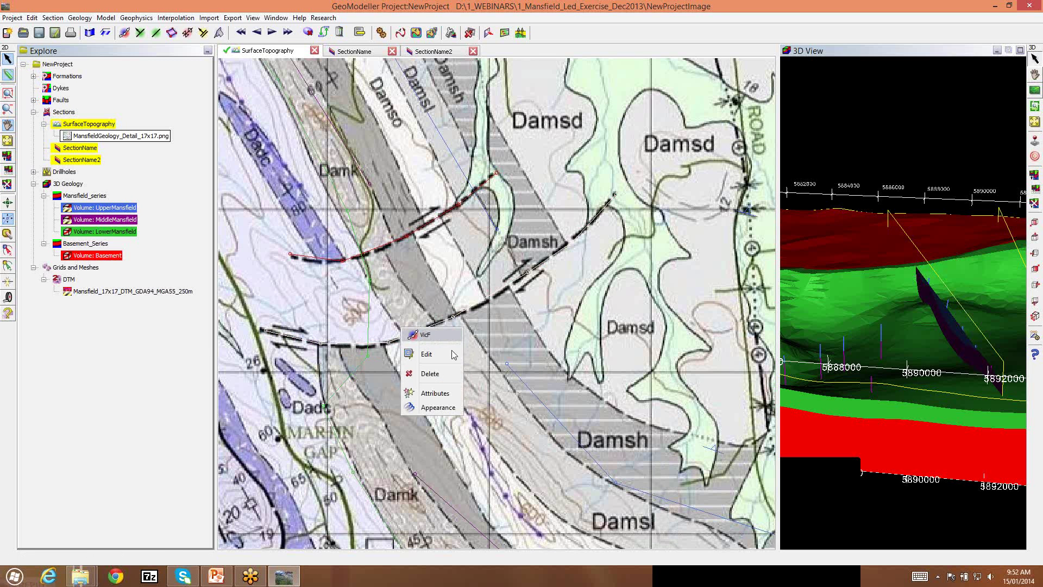
pyautogui.click(428, 353)
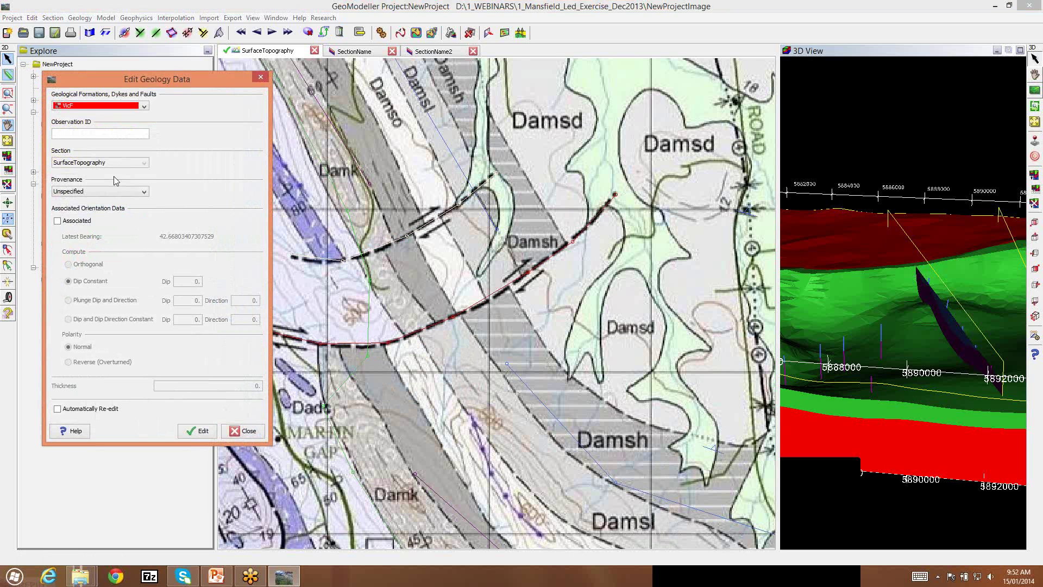
pyautogui.click(58, 221)
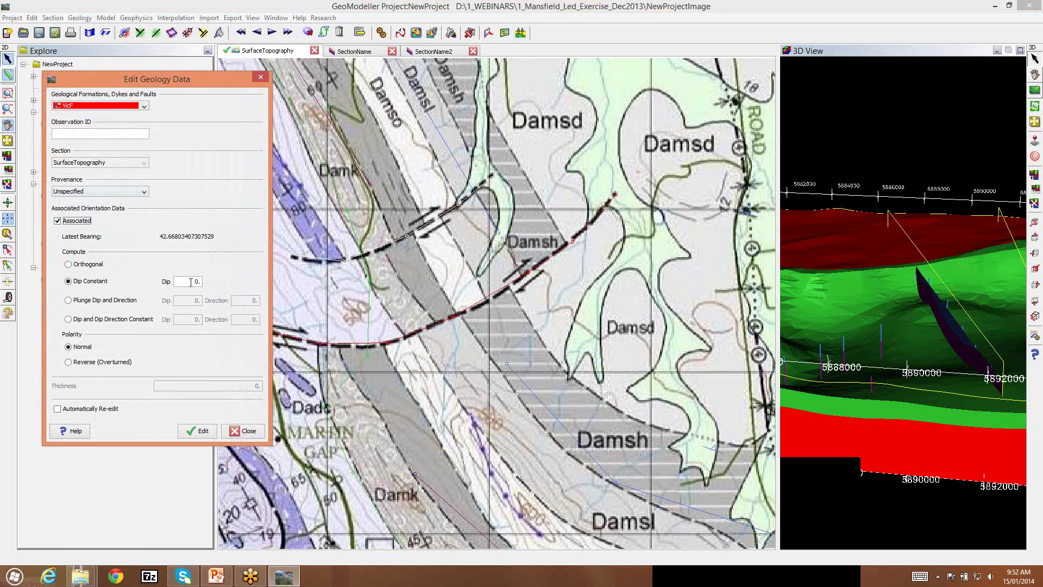
pyautogui.doubleClick(188, 282)
pyautogui.write('45')
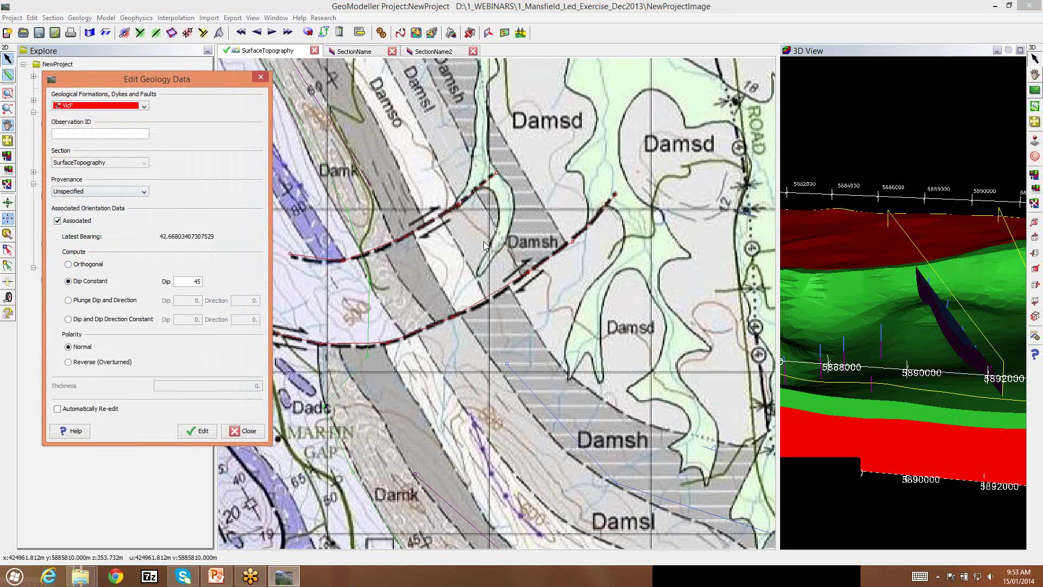
pyautogui.click(202, 430)
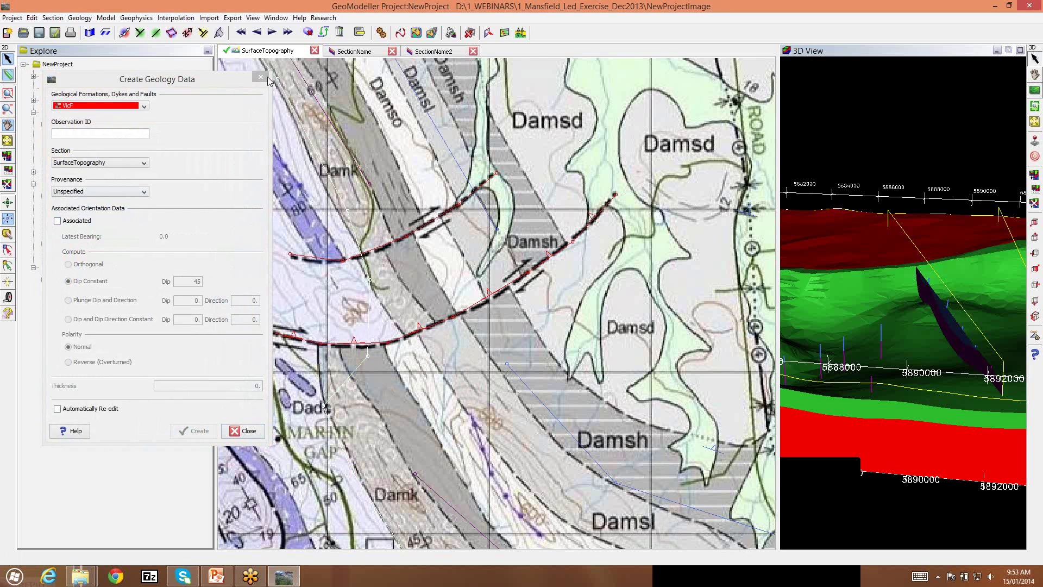
pyautogui.click(261, 76)
pyautogui.rightClick(136, 137)
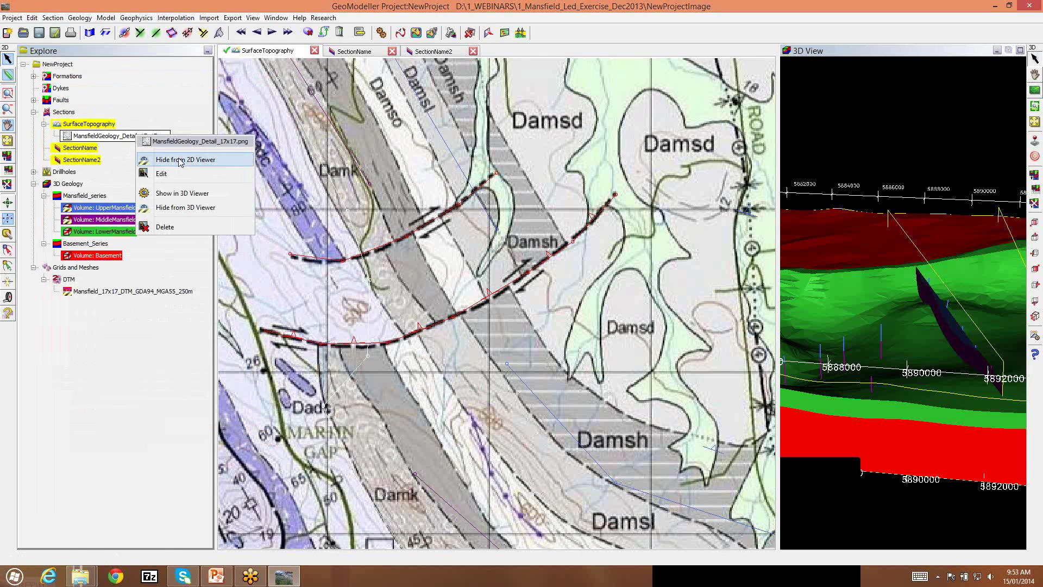
pyautogui.click(180, 160)
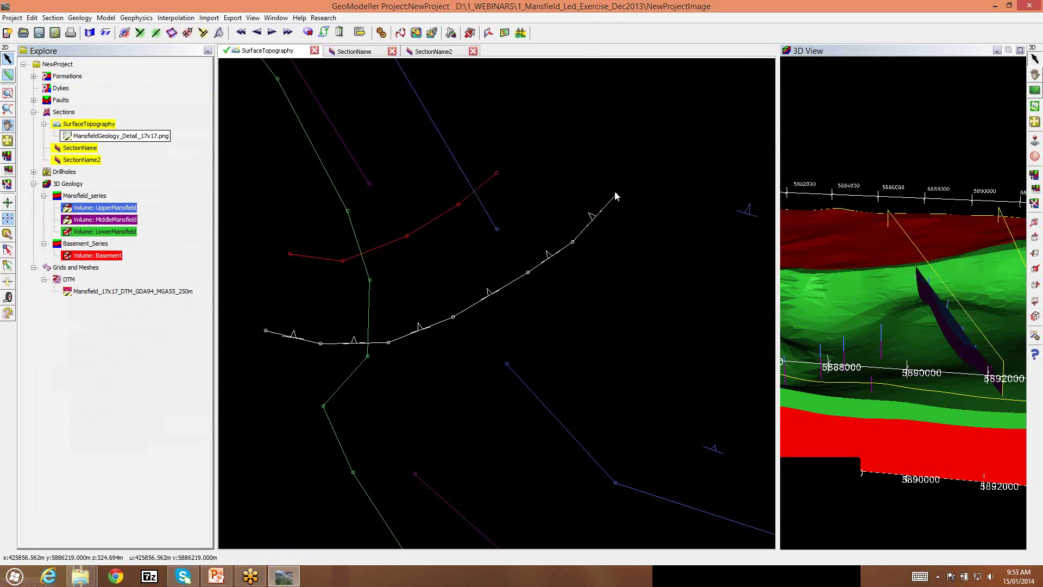
# Flip the order of points on the VicF trace to reverse its dip side, and flip it back again.
pyautogui.rightClick(297, 342)
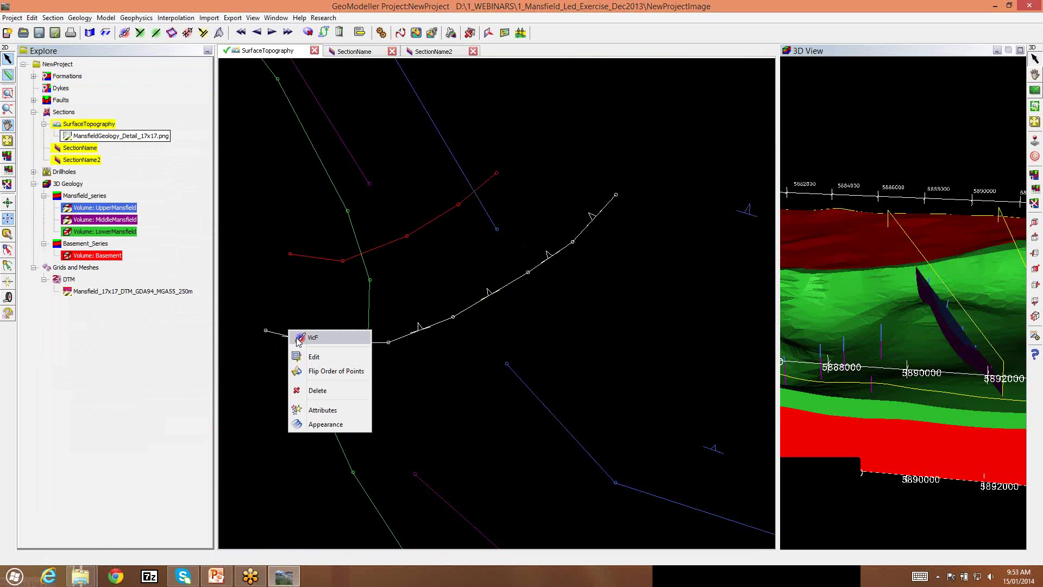
pyautogui.click(333, 373)
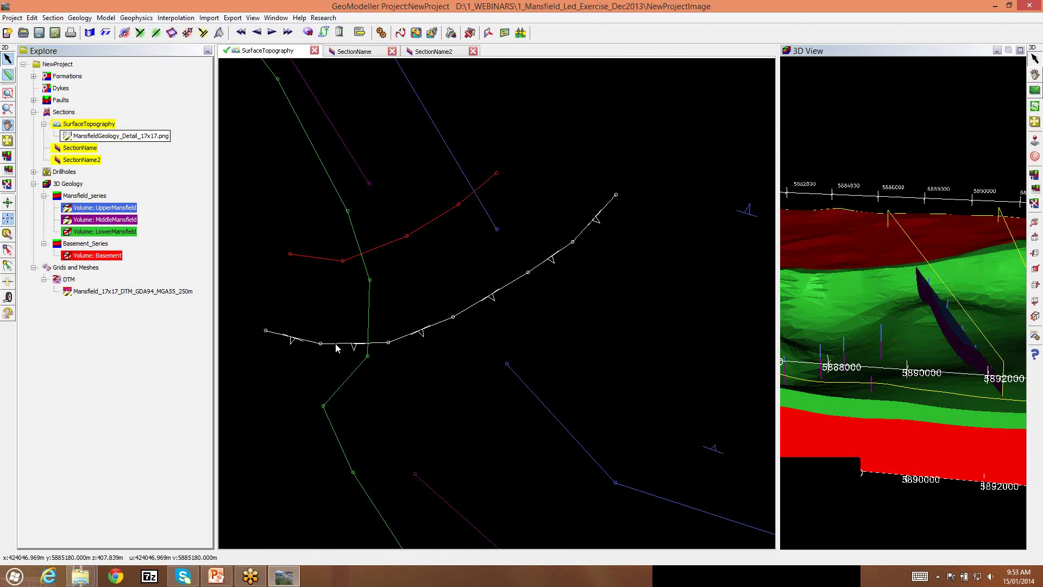
pyautogui.rightClick(336, 347)
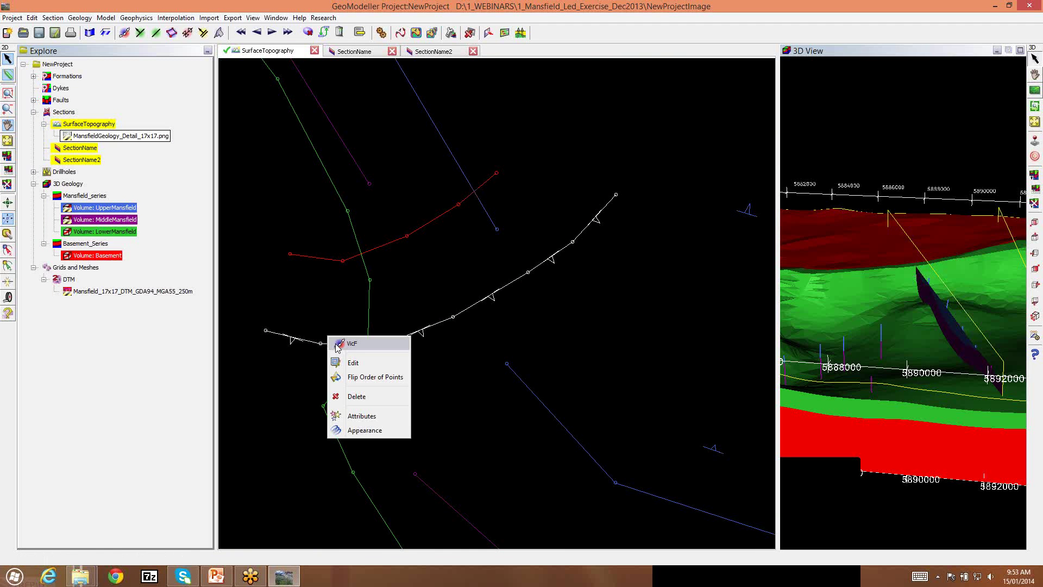
pyautogui.click(373, 377)
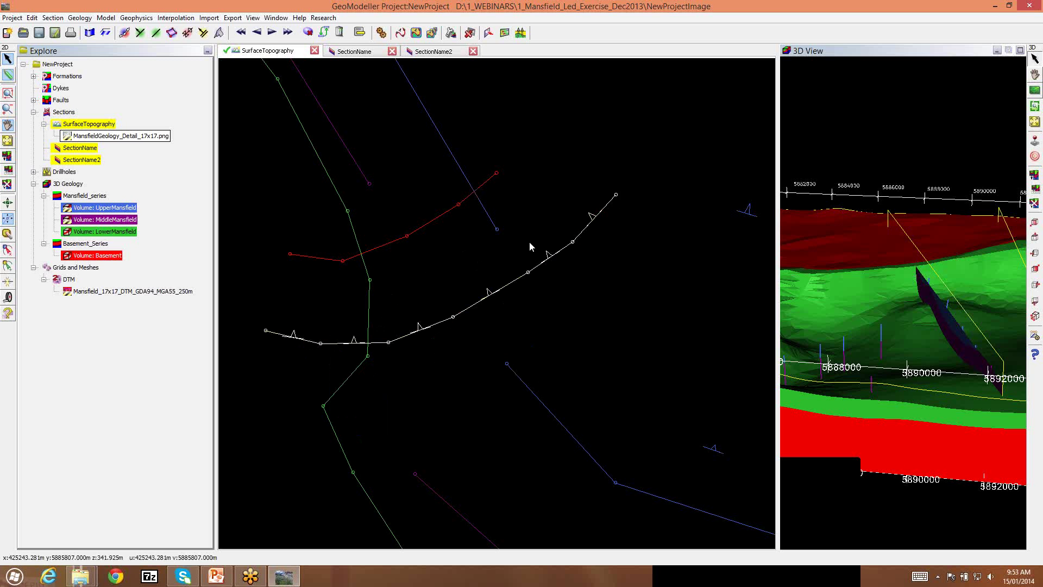
# Give the VicF2 trace on SurfaceTopography associated orientation data with a constant dip of 90.
pyautogui.click(369, 274)
pyautogui.click(379, 248)
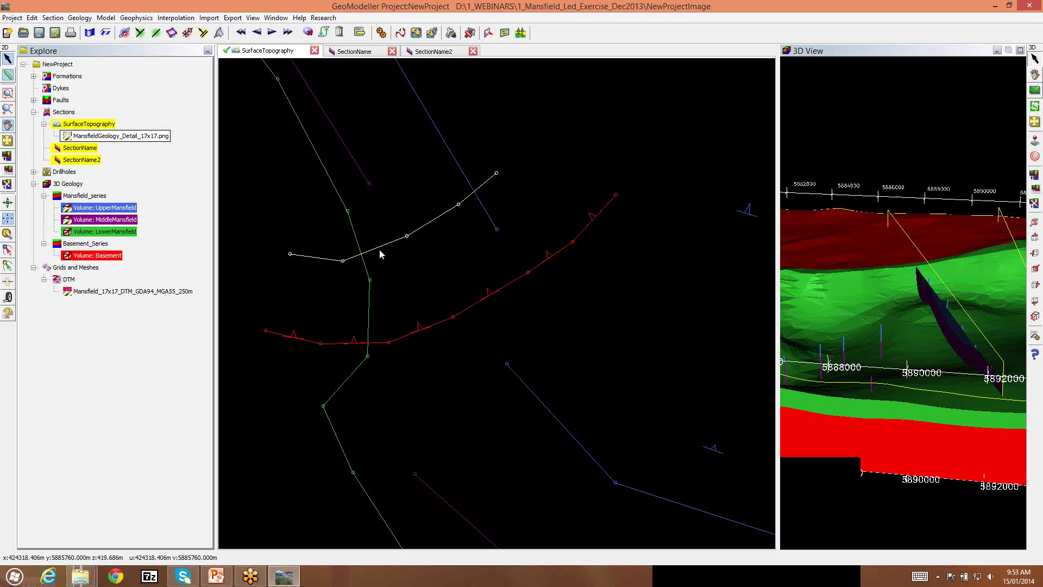
pyautogui.rightClick(381, 250)
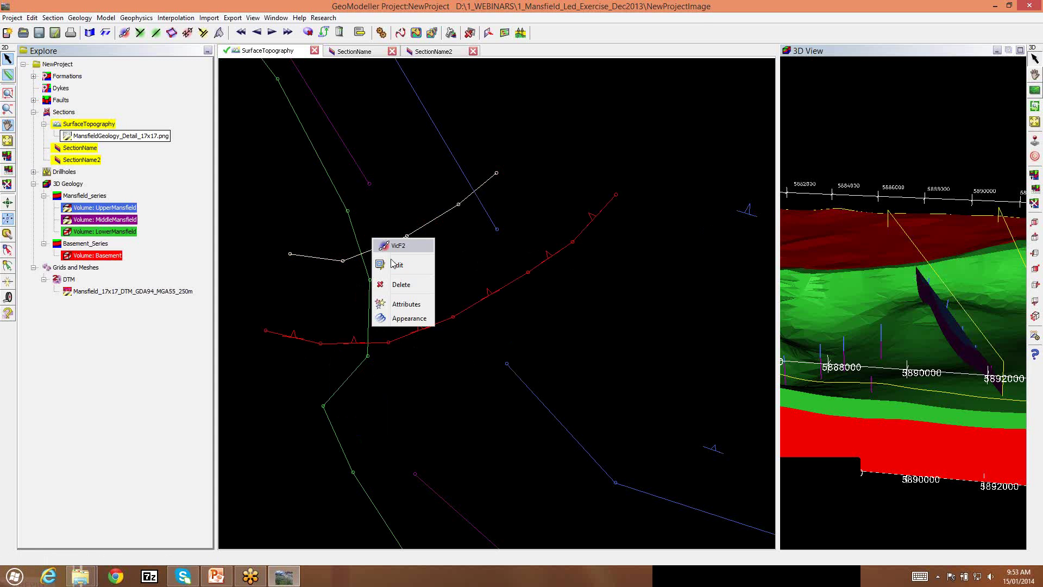
pyautogui.click(398, 266)
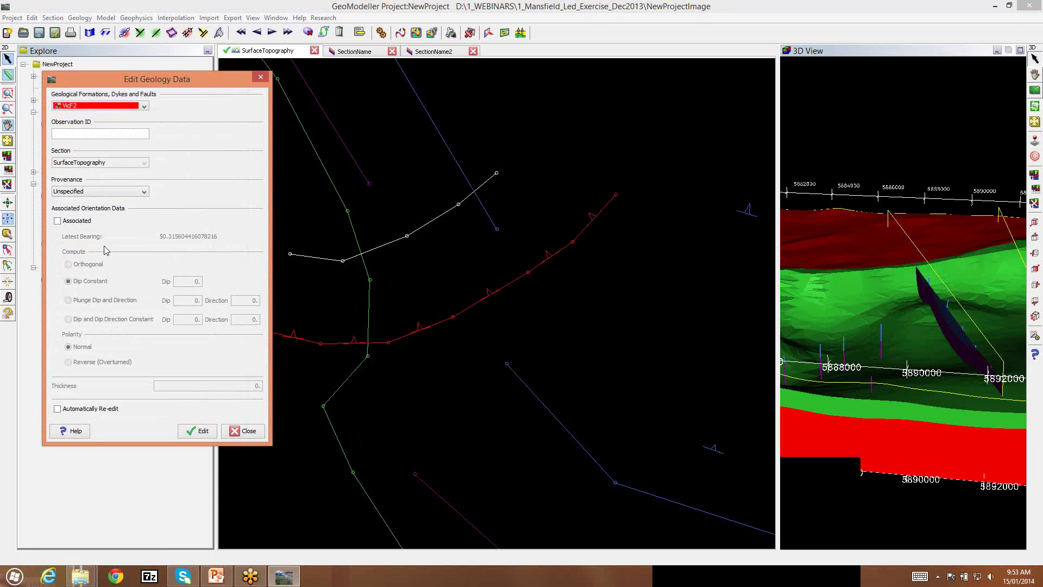
pyautogui.click(57, 221)
pyautogui.doubleClick(188, 281)
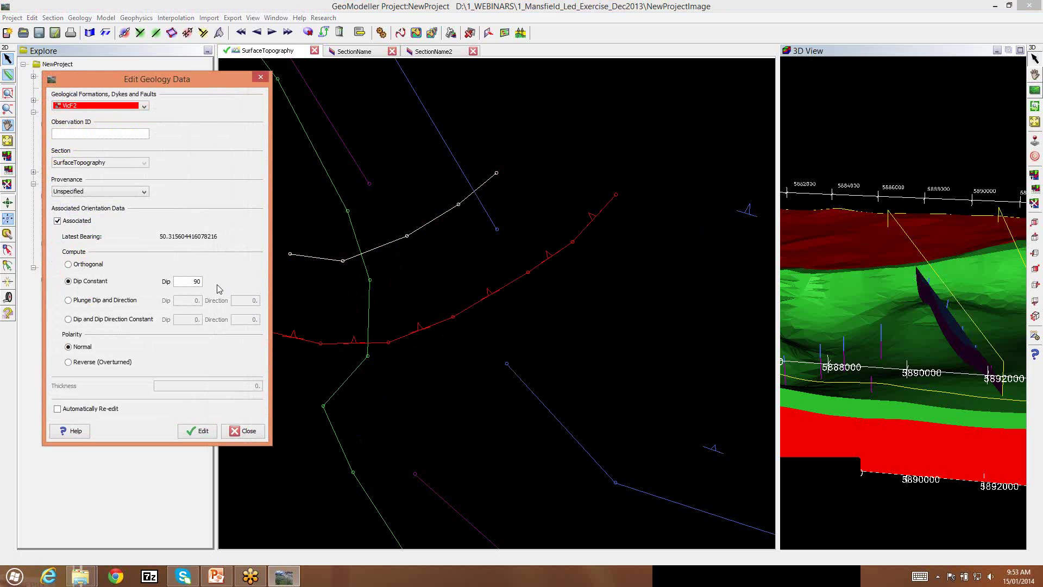
pyautogui.click(199, 431)
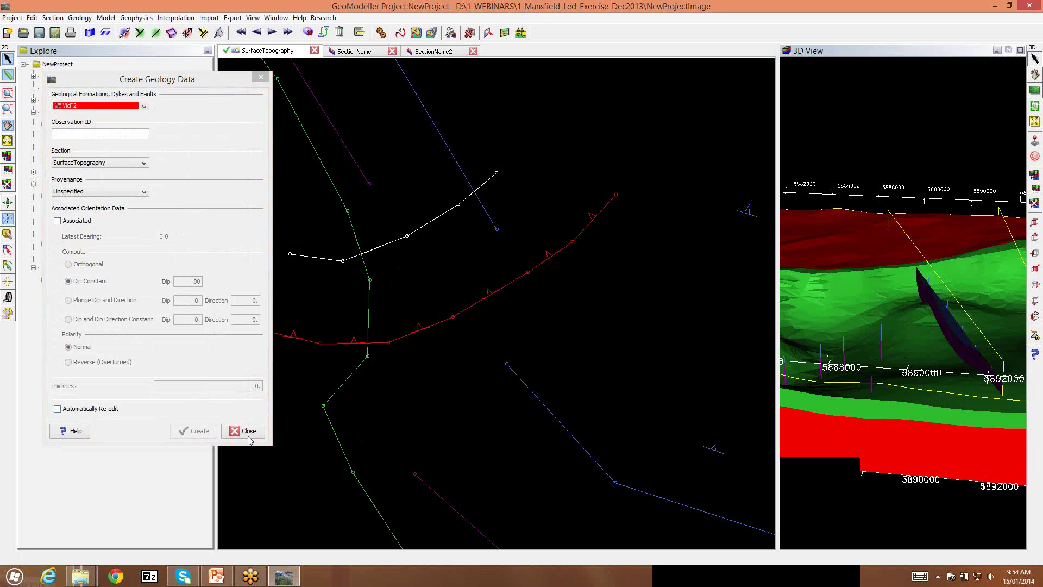
pyautogui.click(253, 432)
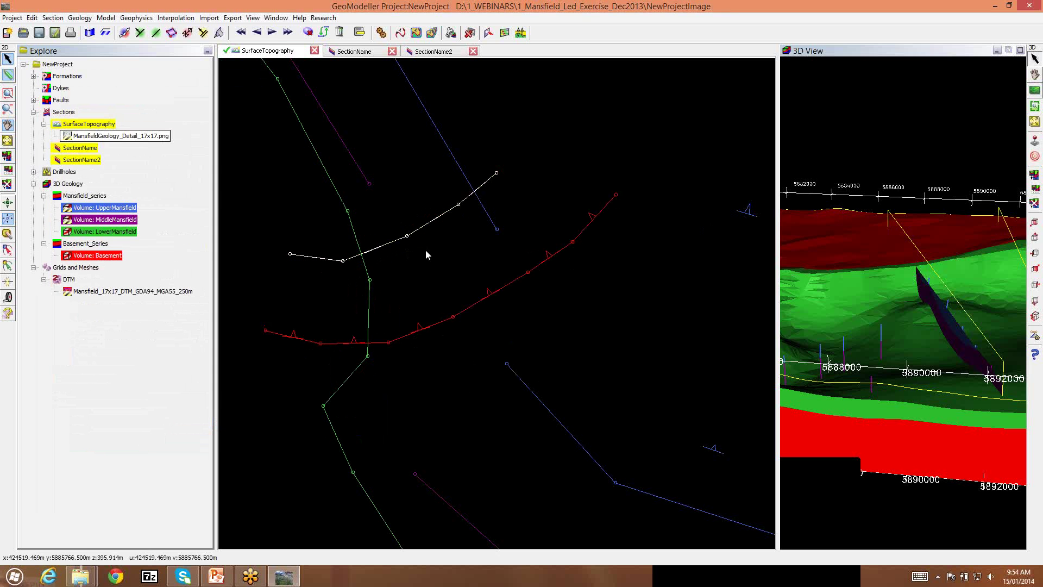
# Save the project with the edited VicF and VicF2 fault data.
pyautogui.scroll(4, 417, 217)
pyautogui.scroll(-3, 349, 173)
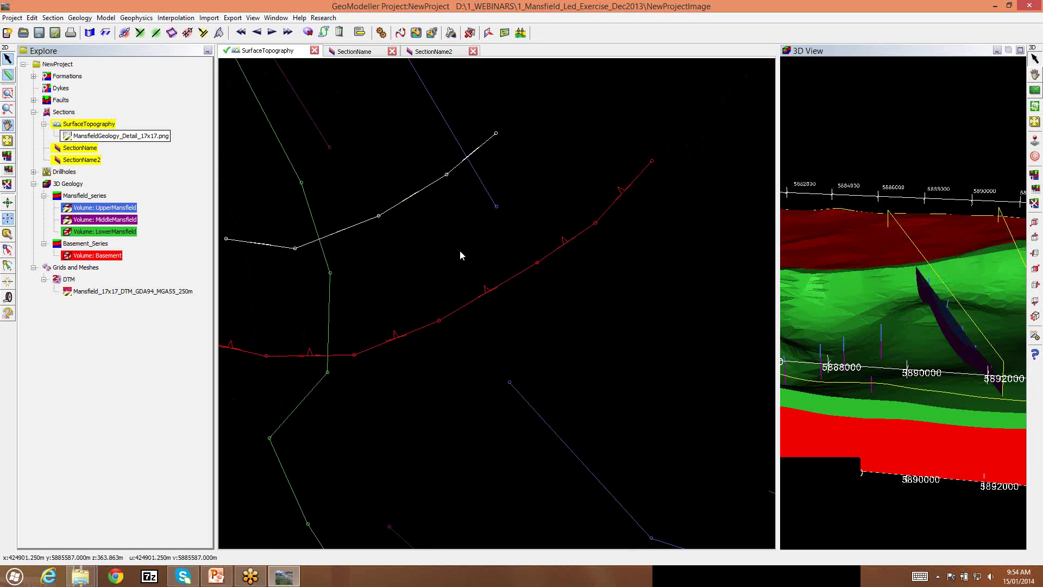
pyautogui.scroll(-2, 468, 256)
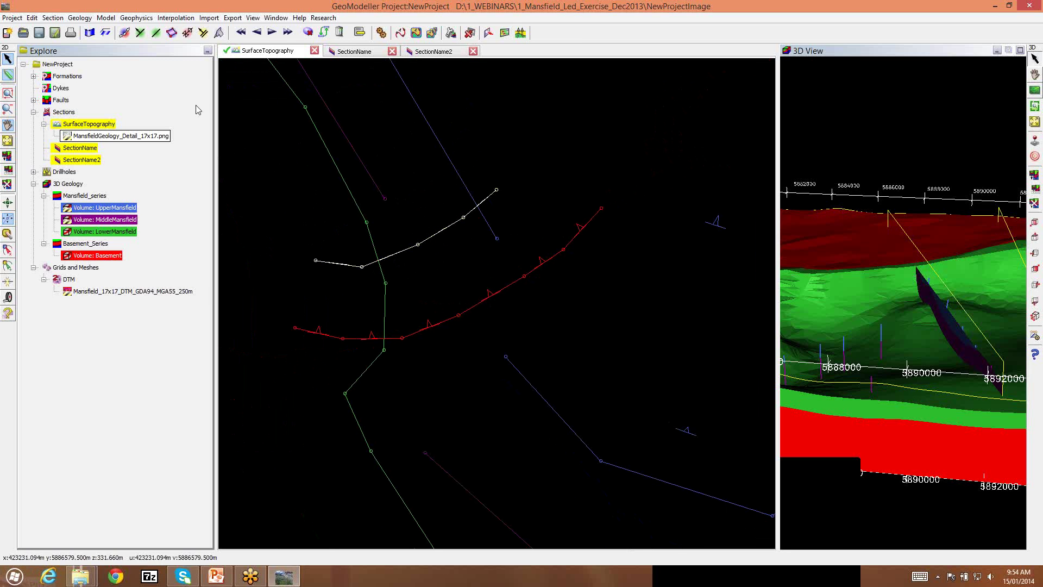
pyautogui.click(12, 18)
pyautogui.click(29, 80)
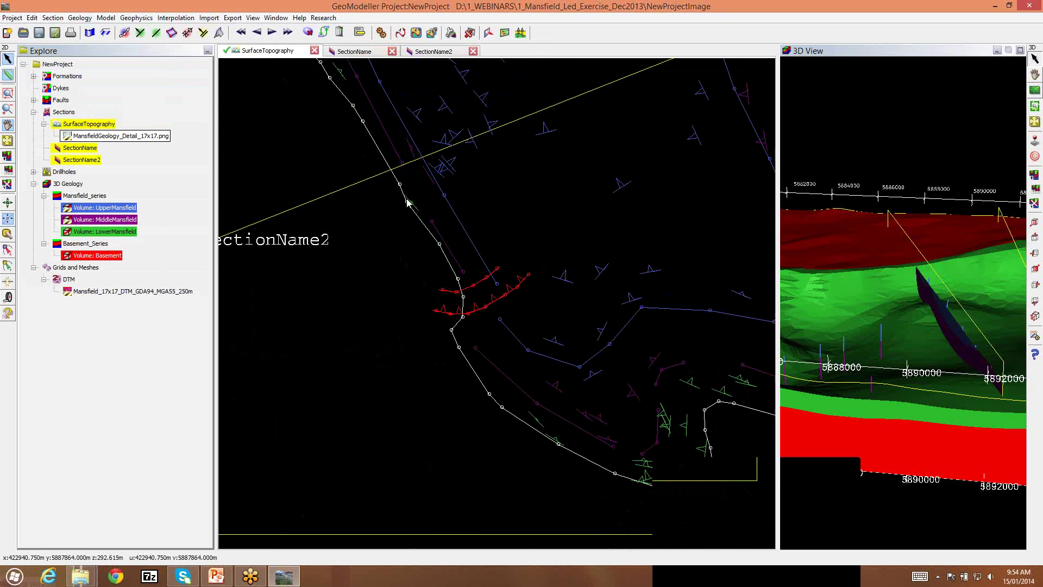
# Compute the model by interpolating Mansfield_series with both faults, taking all sections and all drillholes into account.
pyautogui.scroll(-6, 407, 200)
pyautogui.scroll(4, 490, 215)
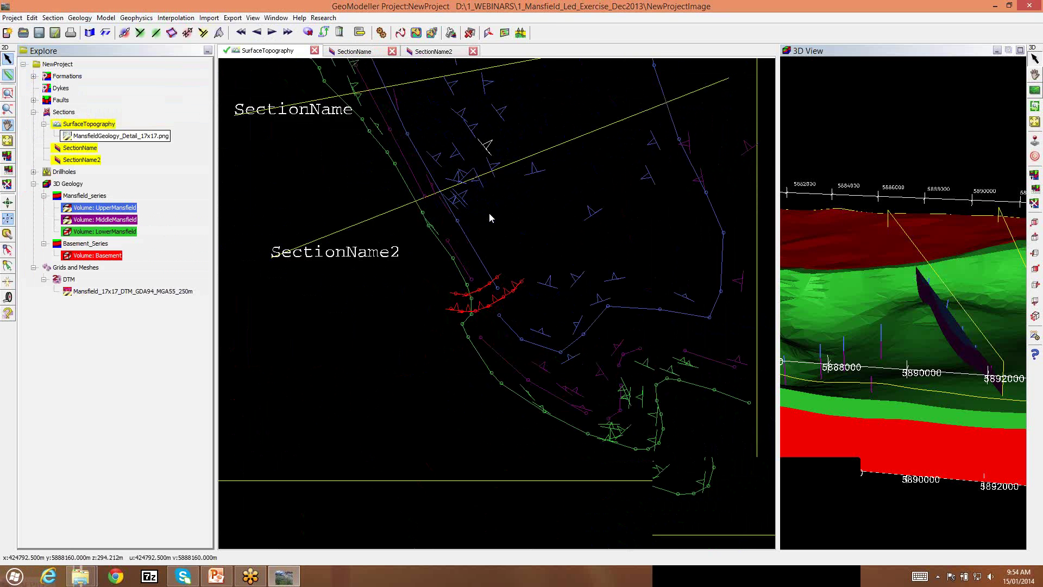
pyautogui.scroll(1, 489, 217)
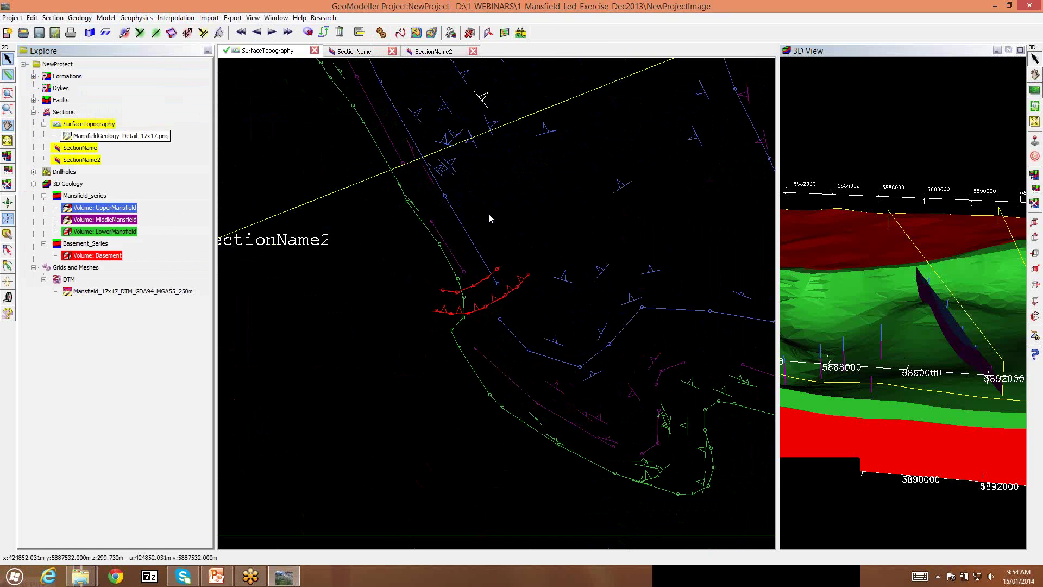
pyautogui.click(381, 32)
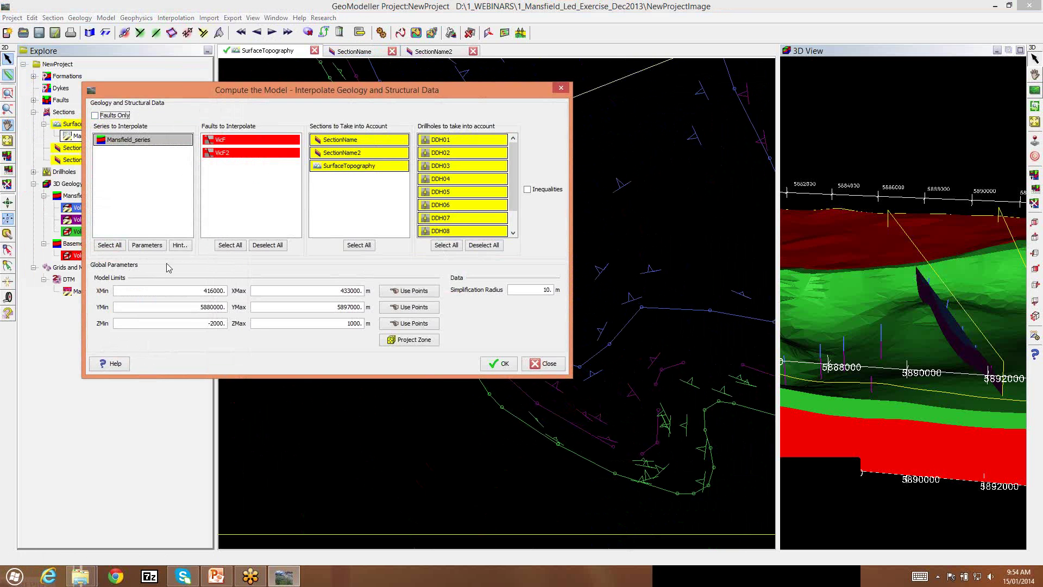
pyautogui.click(113, 245)
pyautogui.click(231, 245)
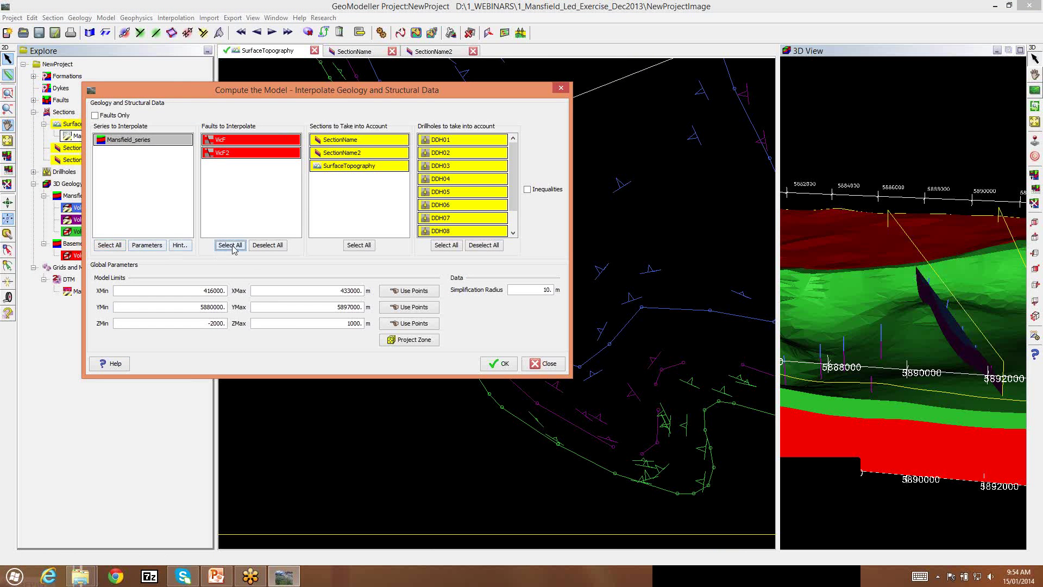
pyautogui.click(359, 245)
pyautogui.click(454, 246)
pyautogui.click(500, 367)
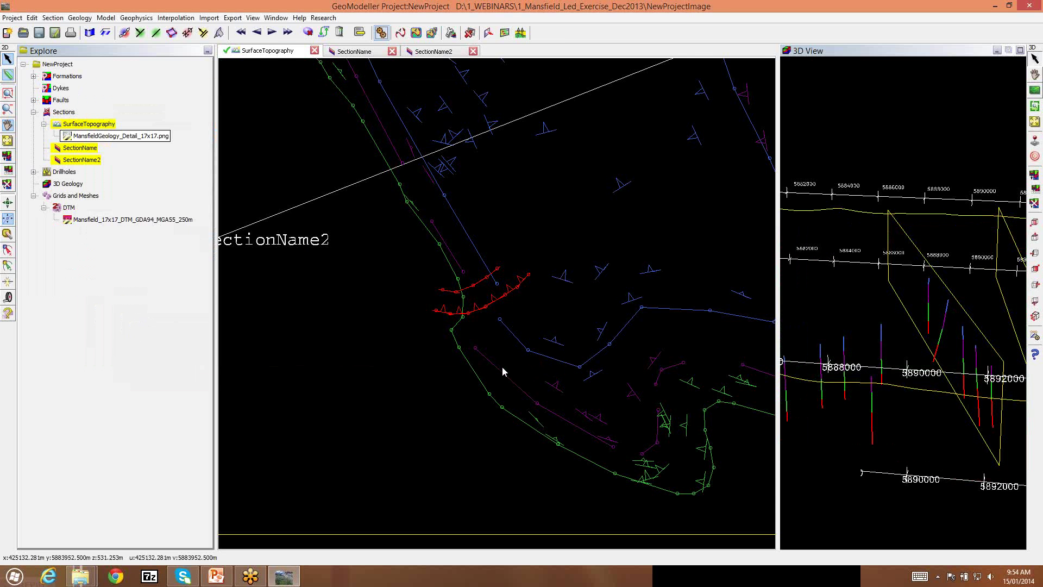
# Recompute the model with Mansfield_series, both faults, all sections and all drillholes, and plot it on the SurfaceTopography section.
pyautogui.click(382, 34)
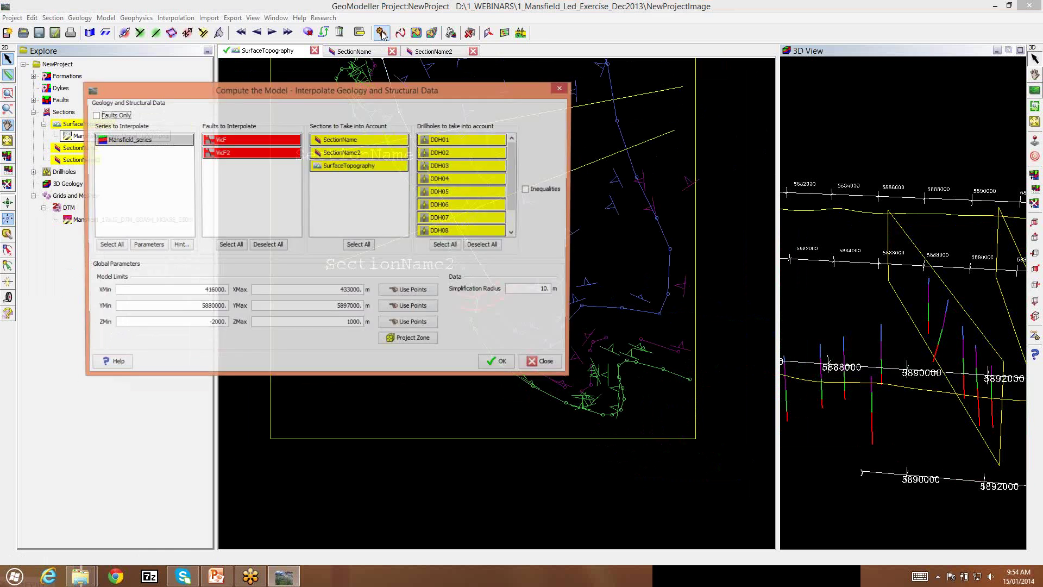
pyautogui.press('Return')
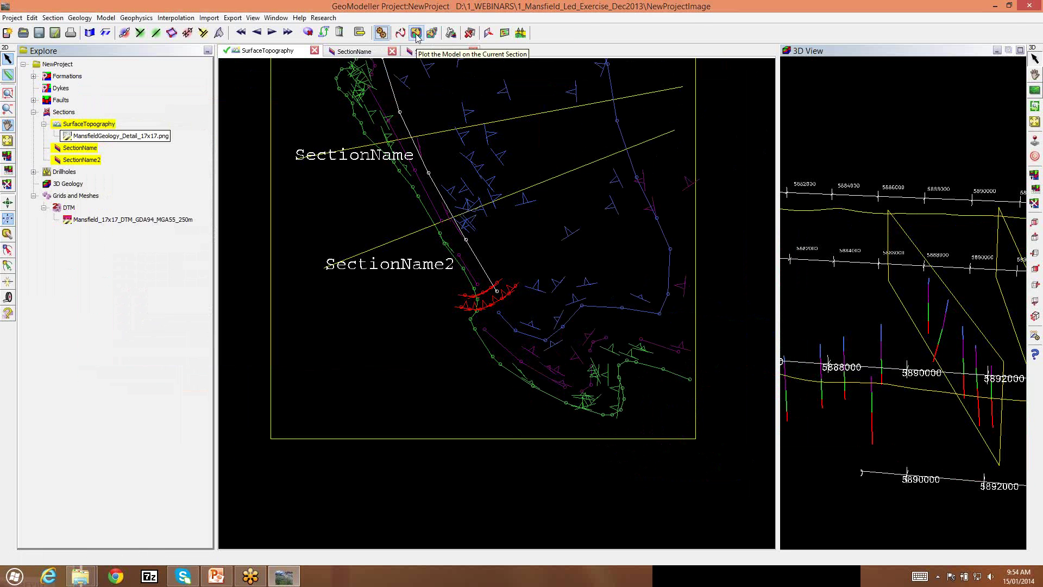
pyautogui.click(240, 353)
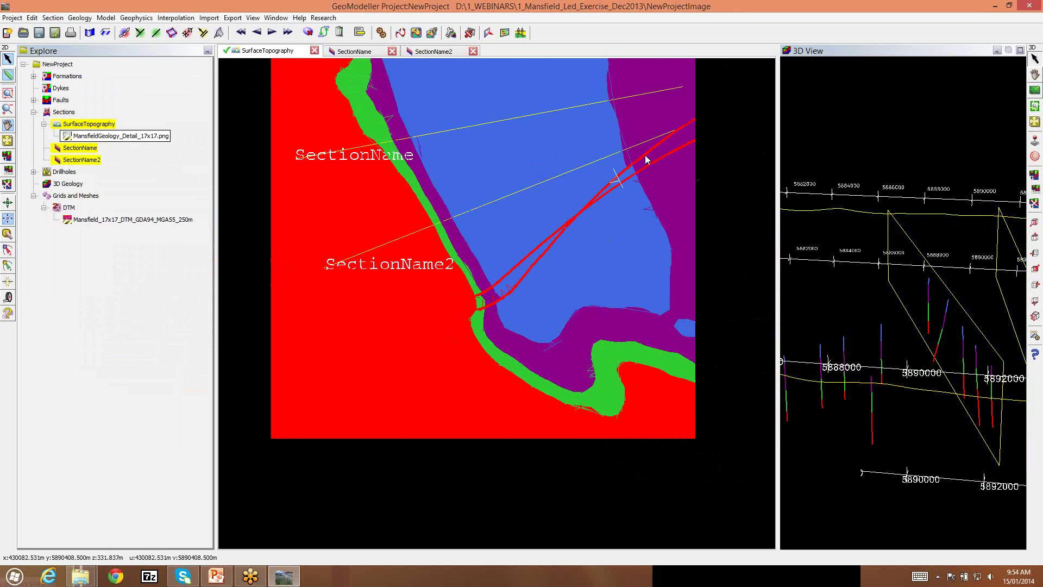
pyautogui.scroll(-2, 498, 301)
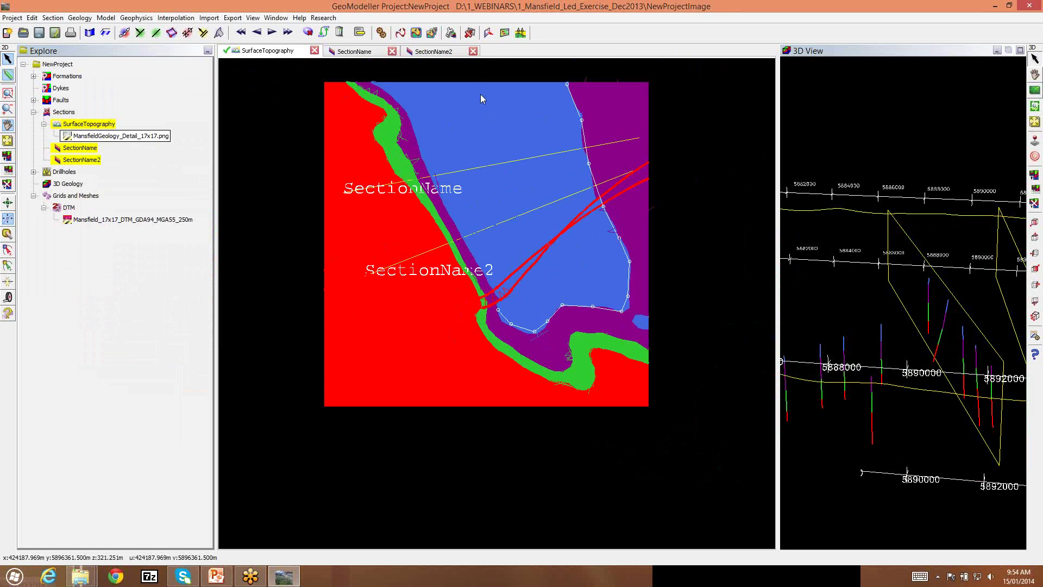
# Recompute the model for faults only, interpolating VicF and VicF2 with all sections and drillholes taken into account.
pyautogui.click(451, 33)
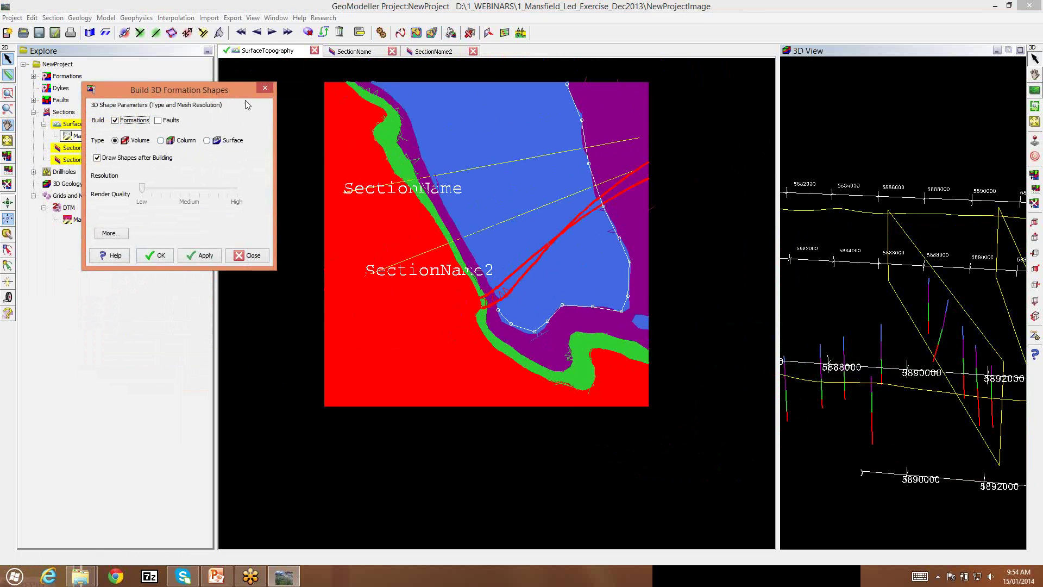
pyautogui.click(265, 88)
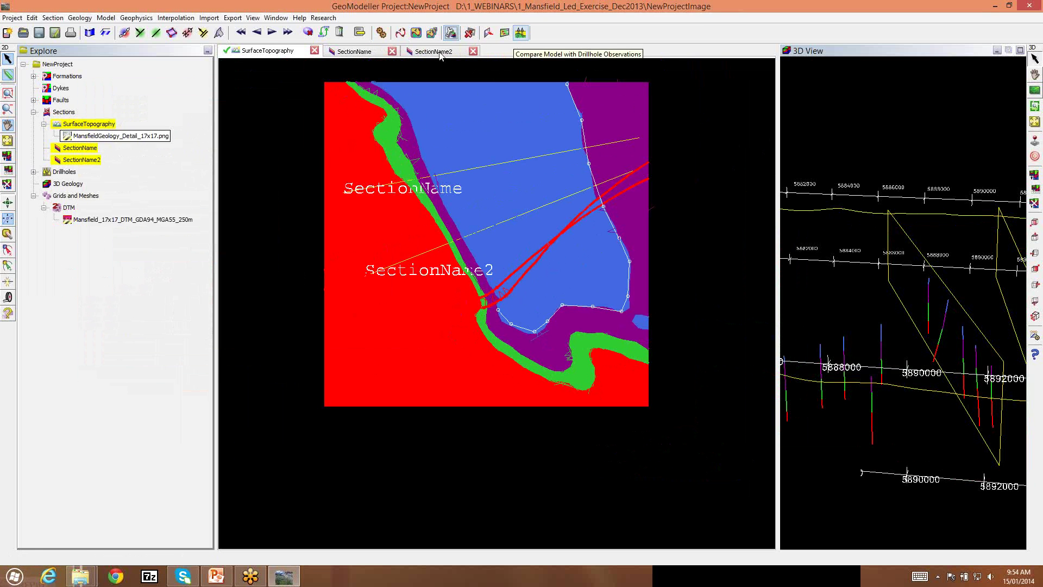
pyautogui.click(382, 33)
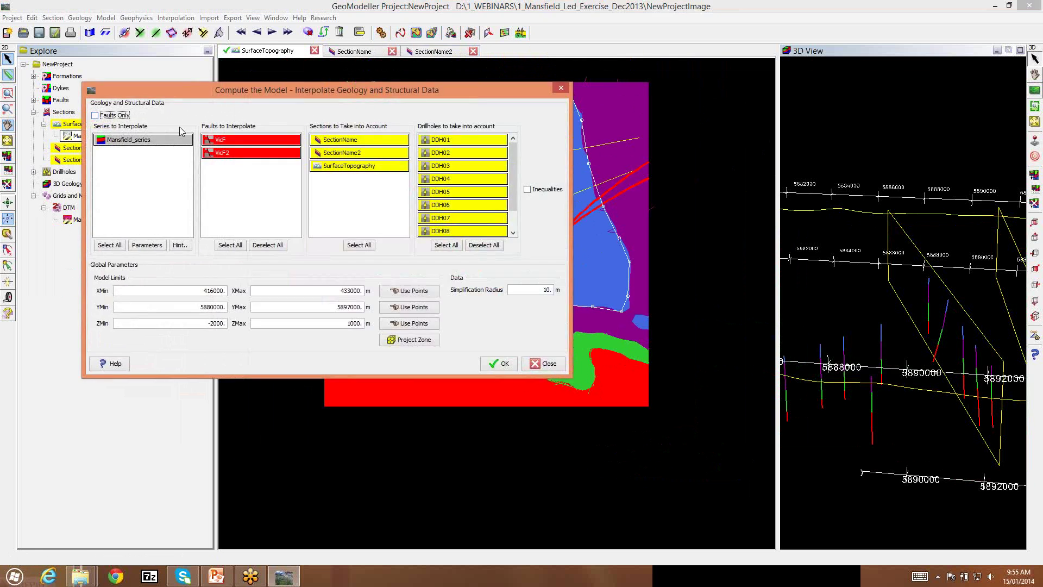
pyautogui.click(95, 116)
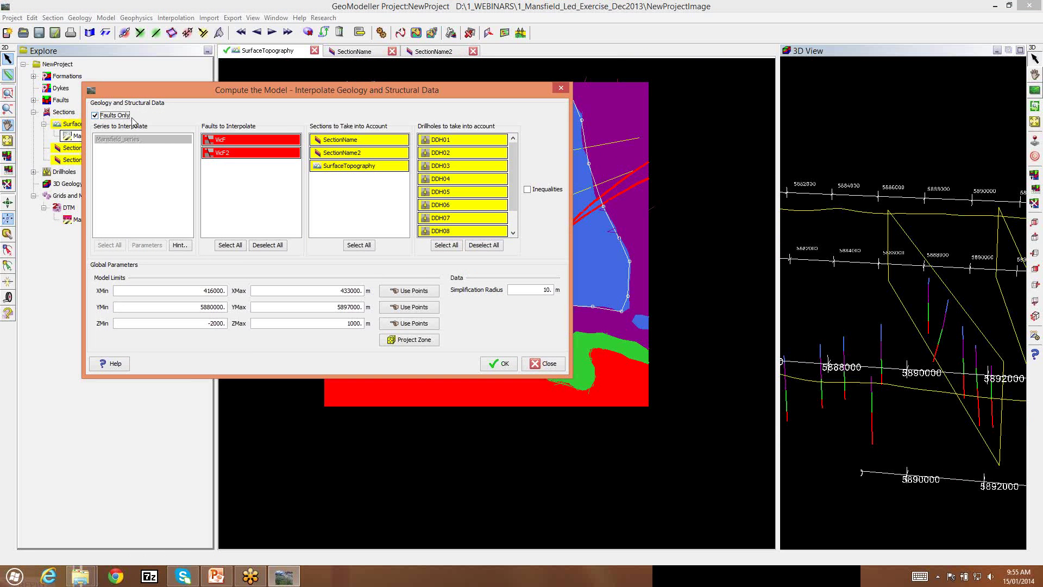
pyautogui.click(499, 364)
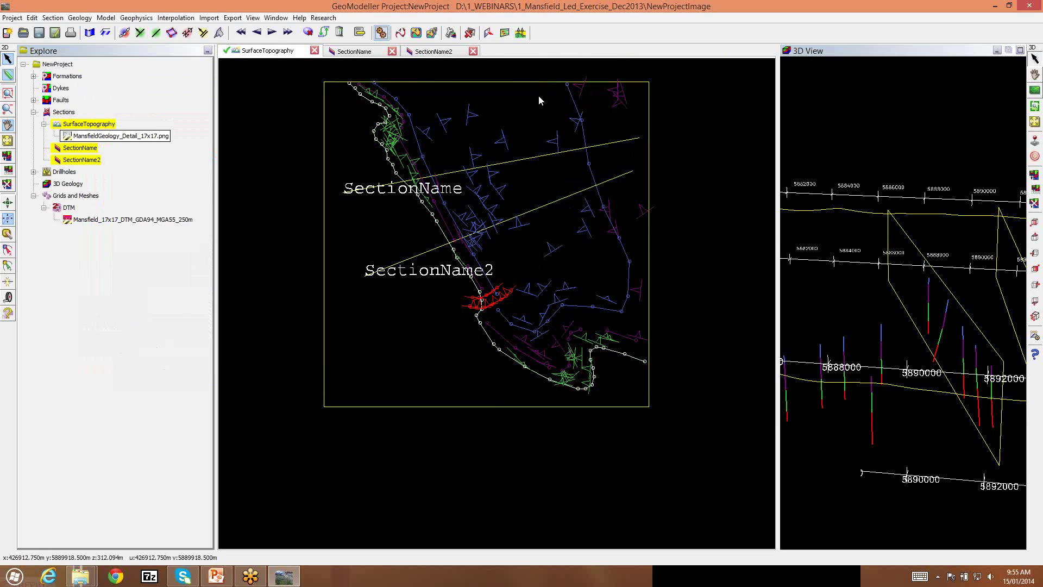
# Build 3D shapes for the faults only, without formations, using the Surface type and drawing them after building.
pyautogui.click(451, 33)
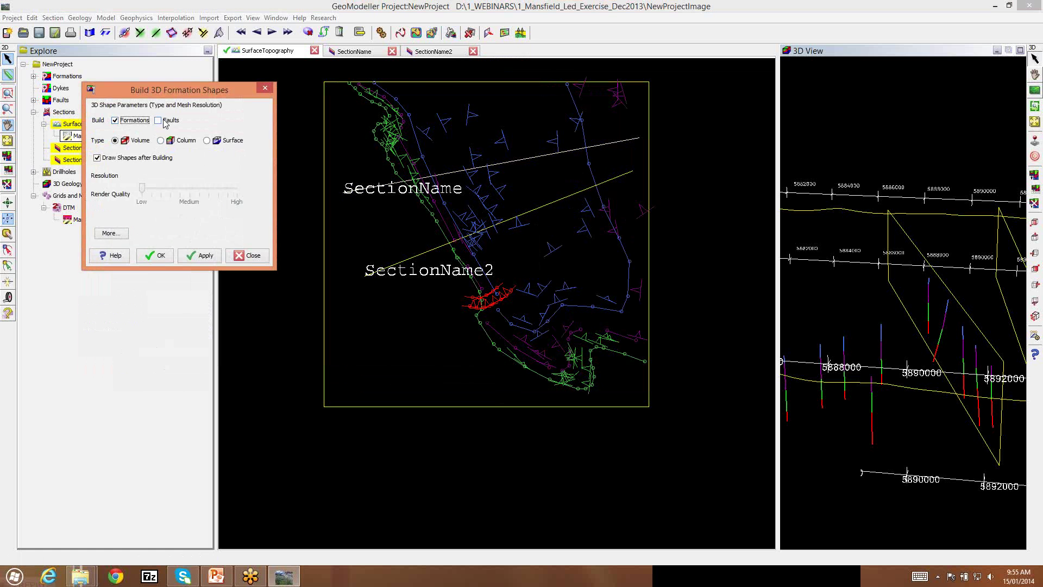
pyautogui.click(158, 120)
pyautogui.click(207, 141)
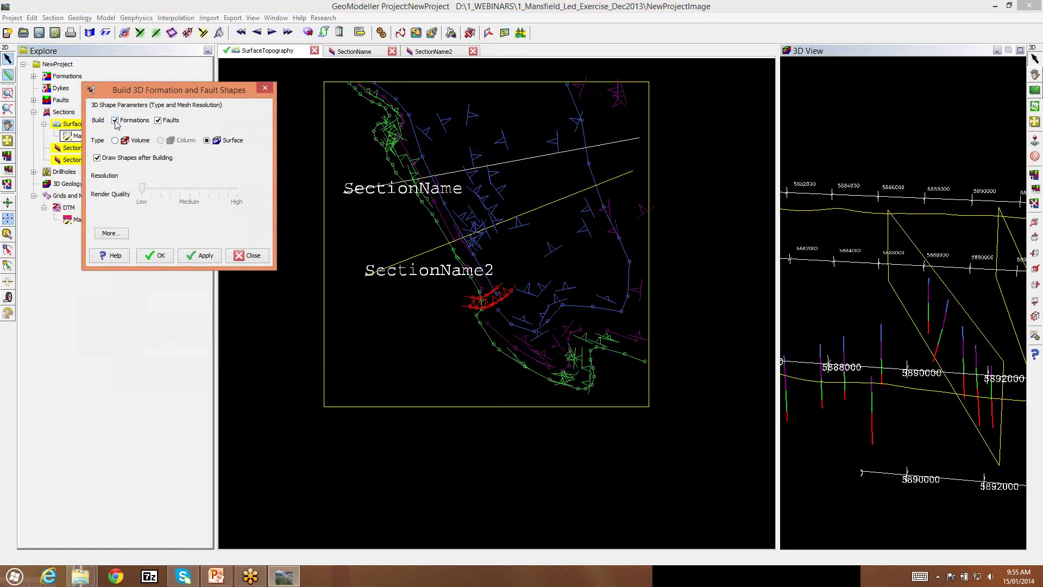
pyautogui.click(115, 121)
pyautogui.click(155, 255)
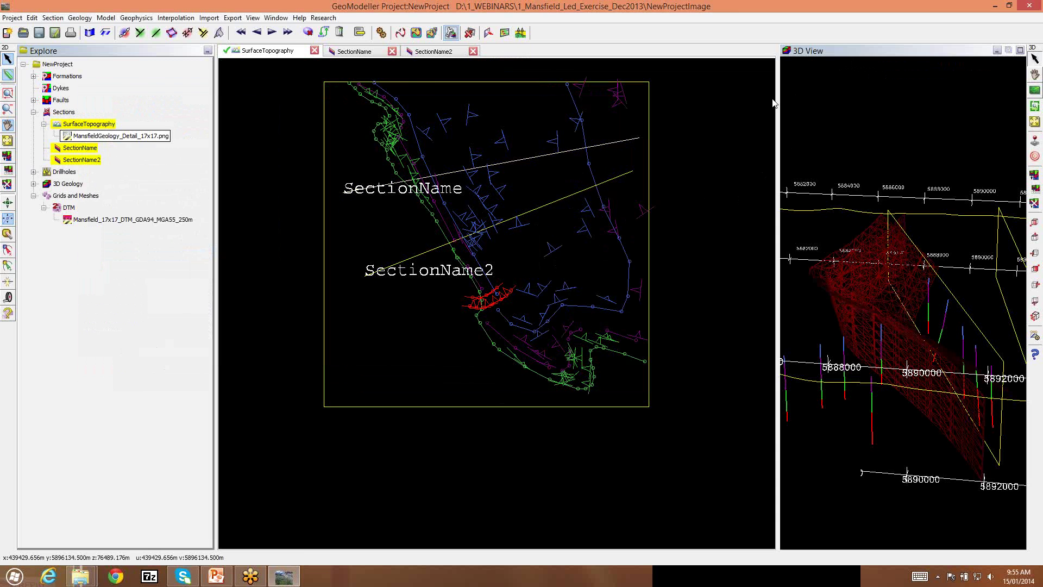
# Enlarge the 3D view, display the 3D Geology with shading and inspect both fault surfaces from several angles.
pyautogui.moveTo(778, 103); pyautogui.dragTo(311, 206)
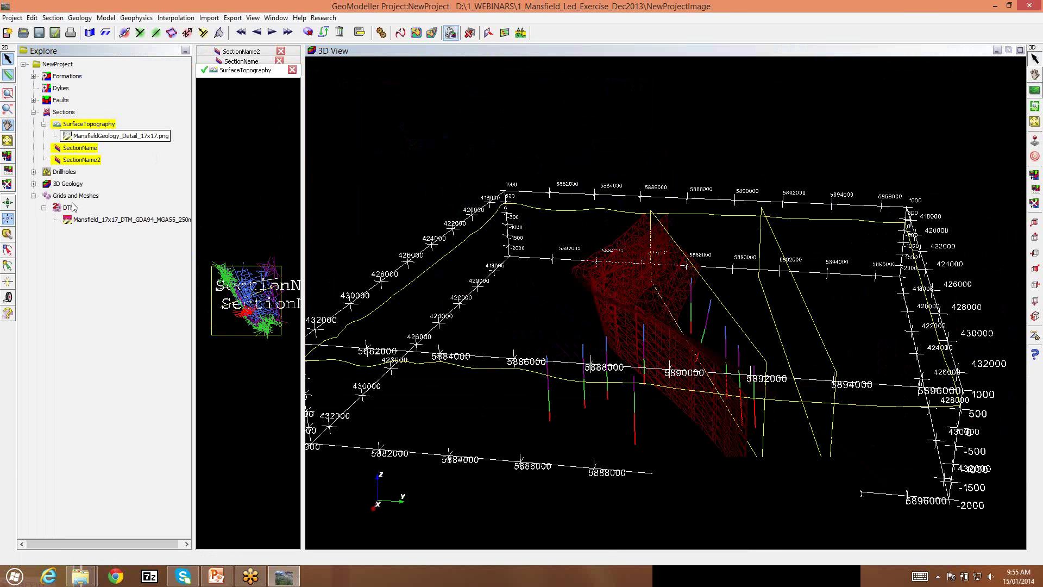
pyautogui.rightClick(75, 188)
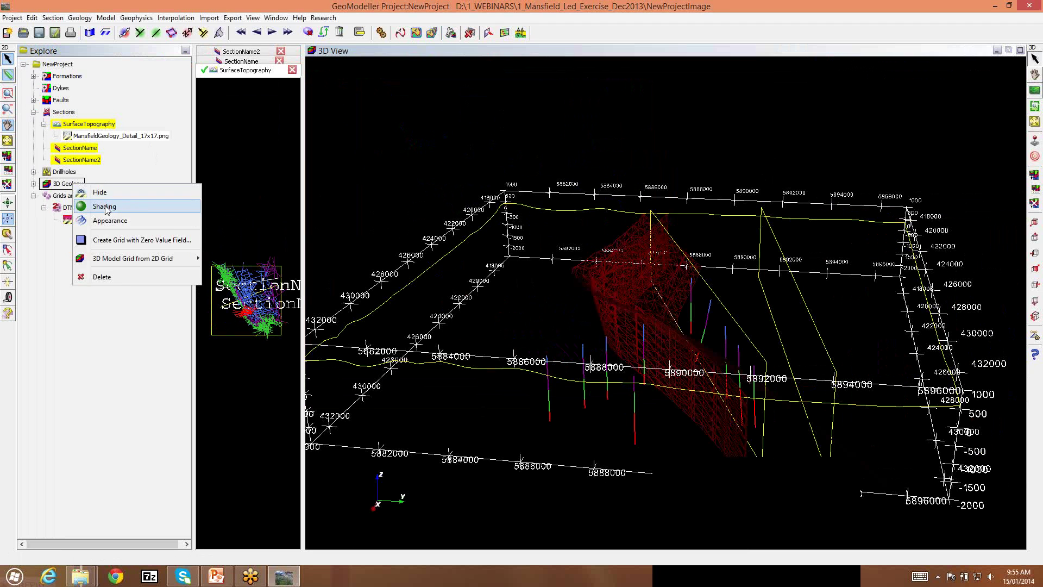
pyautogui.click(113, 208)
pyautogui.moveTo(546, 337); pyautogui.dragTo(715, 345)
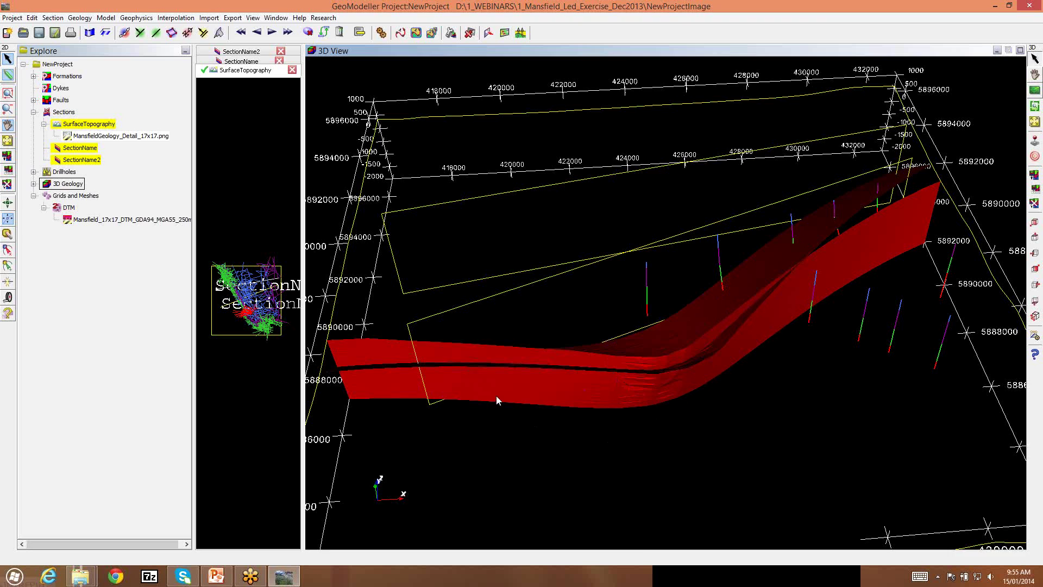
pyautogui.moveTo(496, 400); pyautogui.dragTo(659, 354)
pyautogui.moveTo(620, 402); pyautogui.dragTo(704, 302)
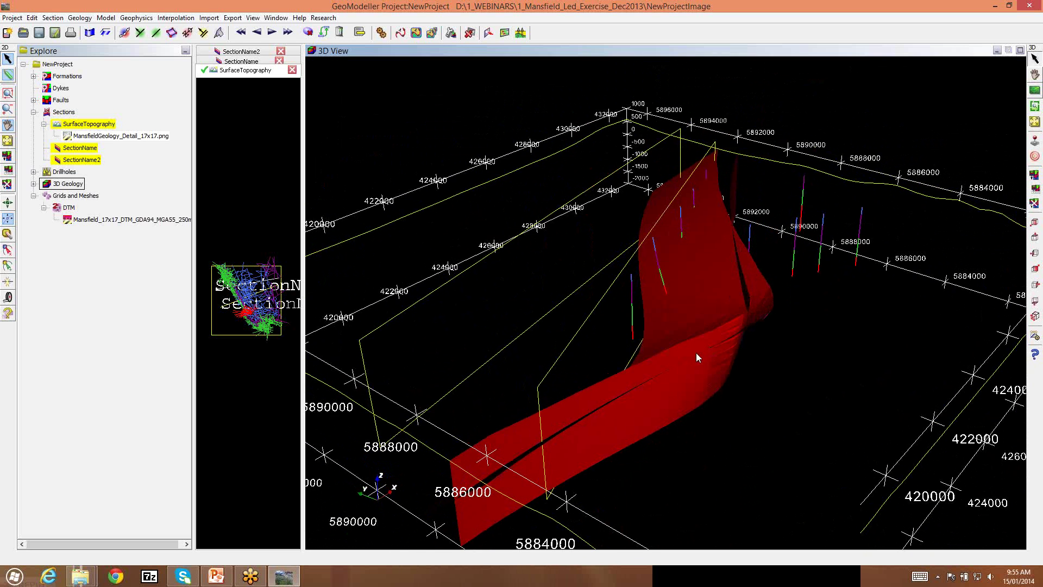
pyautogui.moveTo(698, 324); pyautogui.dragTo(388, 263)
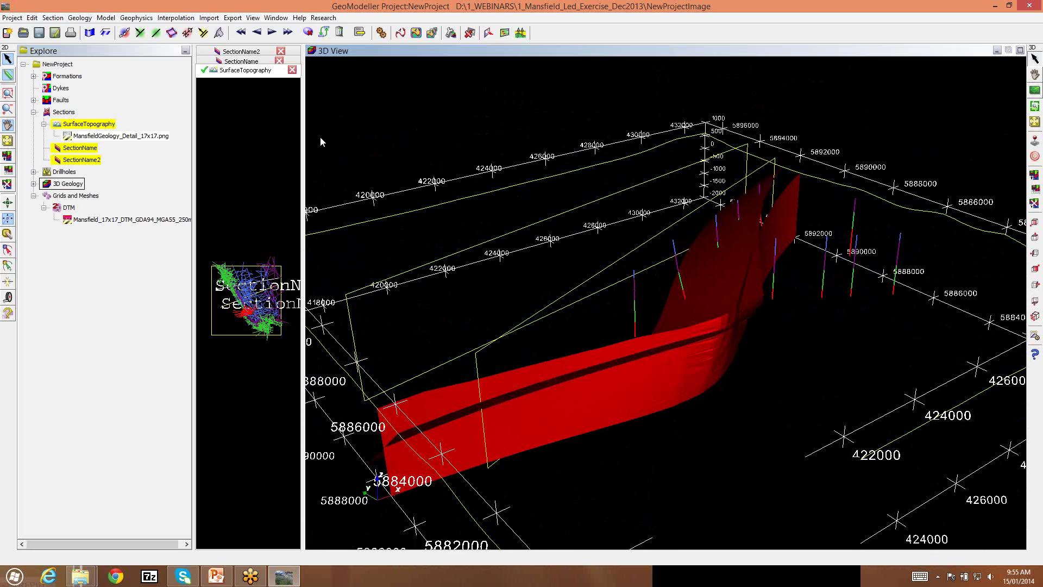
# Widen the 2D section view at the expense of the 3D view and project tree, and frame the two fault traces.
pyautogui.moveTo(303, 144); pyautogui.dragTo(704, 171)
pyautogui.moveTo(396, 140); pyautogui.dragTo(150, 179)
pyautogui.scroll(3, 438, 249)
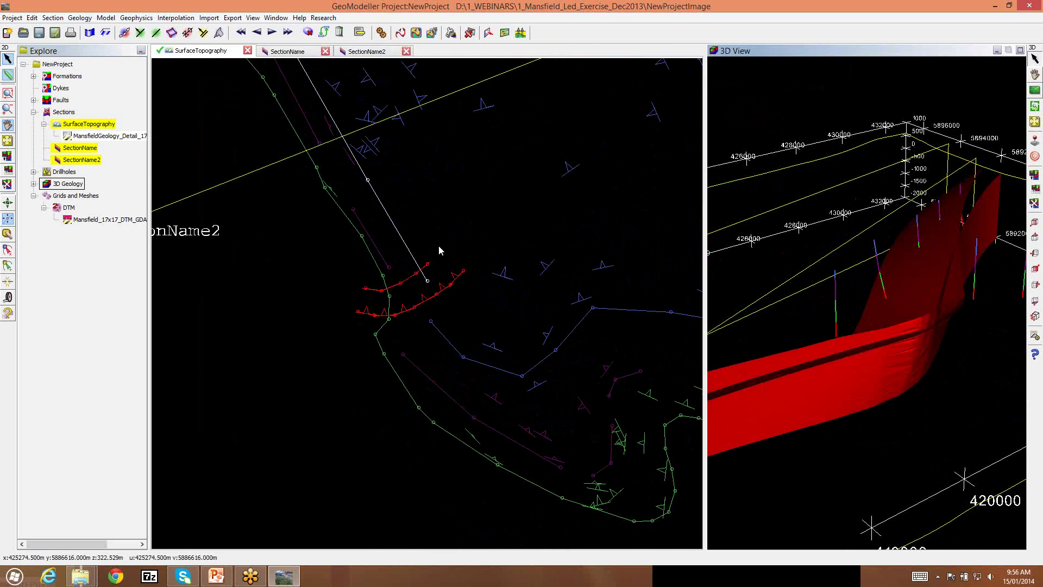
# Link the faults so that VicF stops on VicF2, and save the project.
pyautogui.click(79, 17)
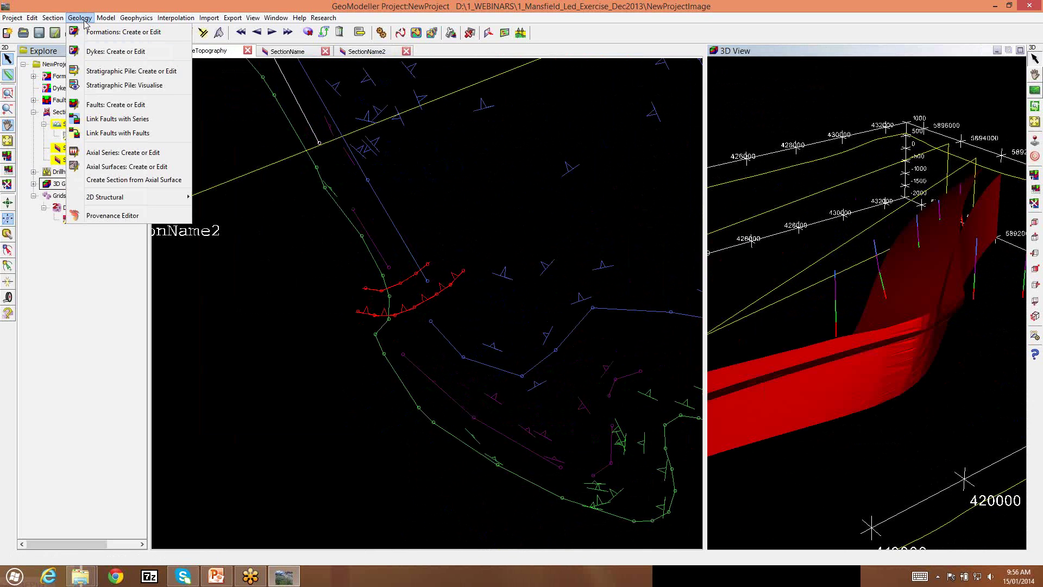
pyautogui.click(120, 135)
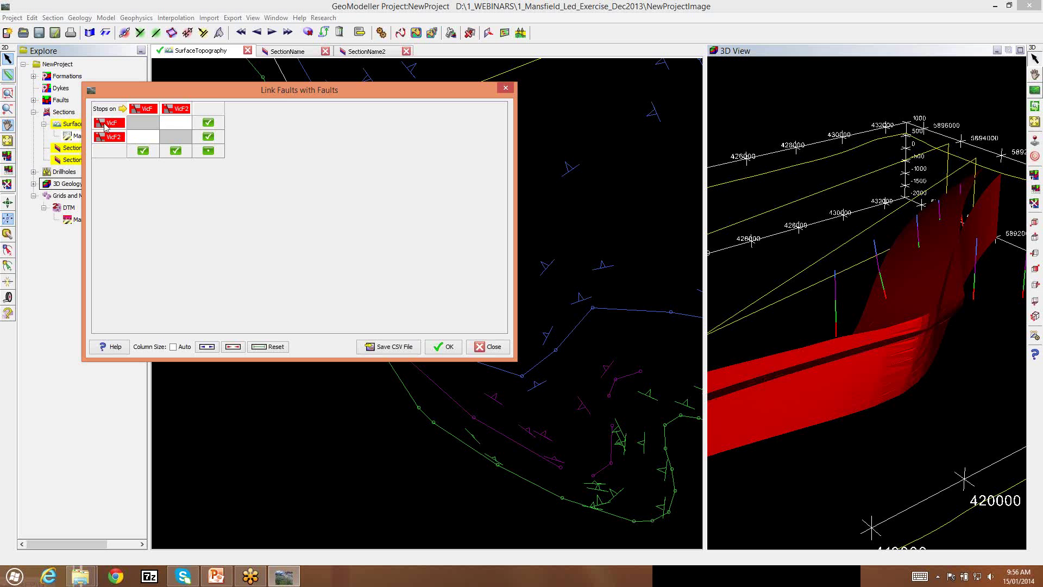
pyautogui.click(177, 124)
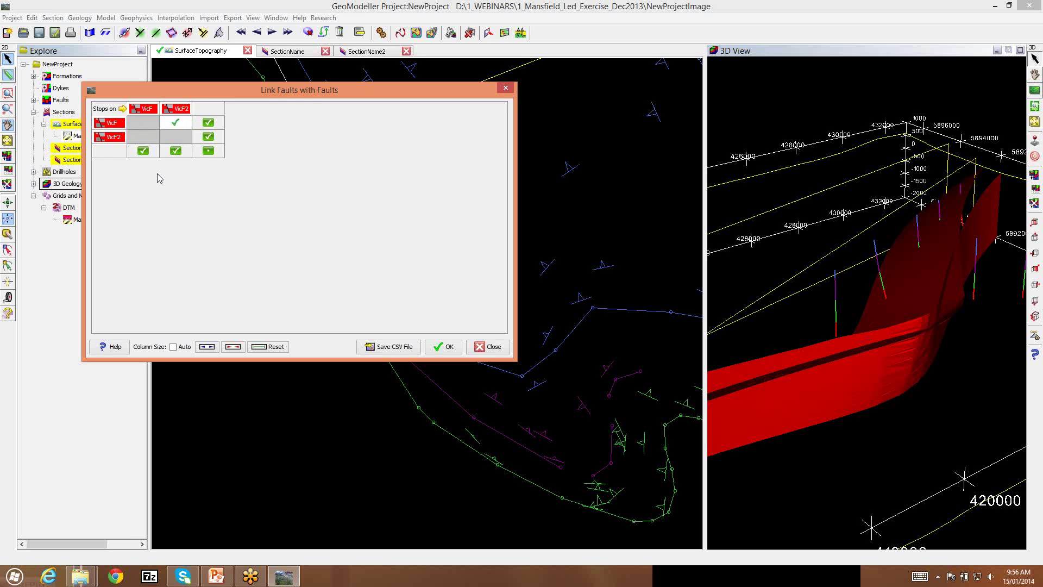
pyautogui.click(444, 347)
pyautogui.click(12, 17)
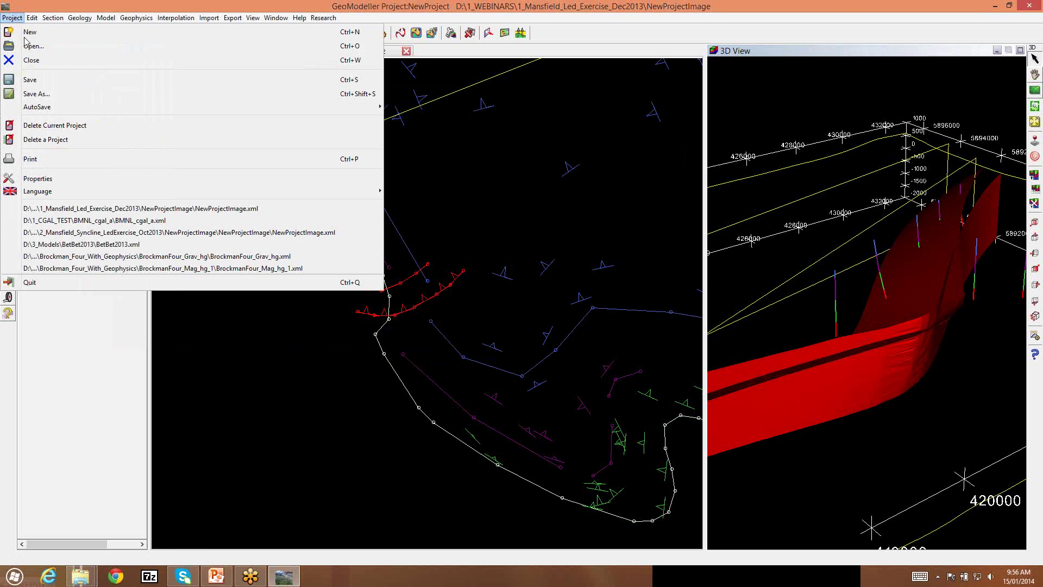
pyautogui.click(33, 93)
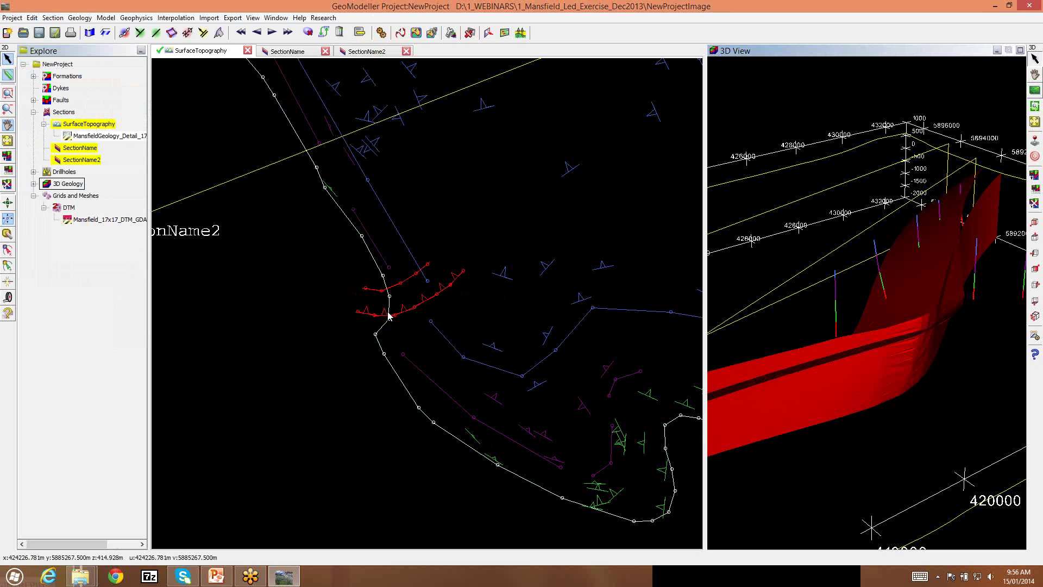
# Measure the length of the VicF fault trace on SurfaceTopography with the tape measure.
pyautogui.click(452, 292)
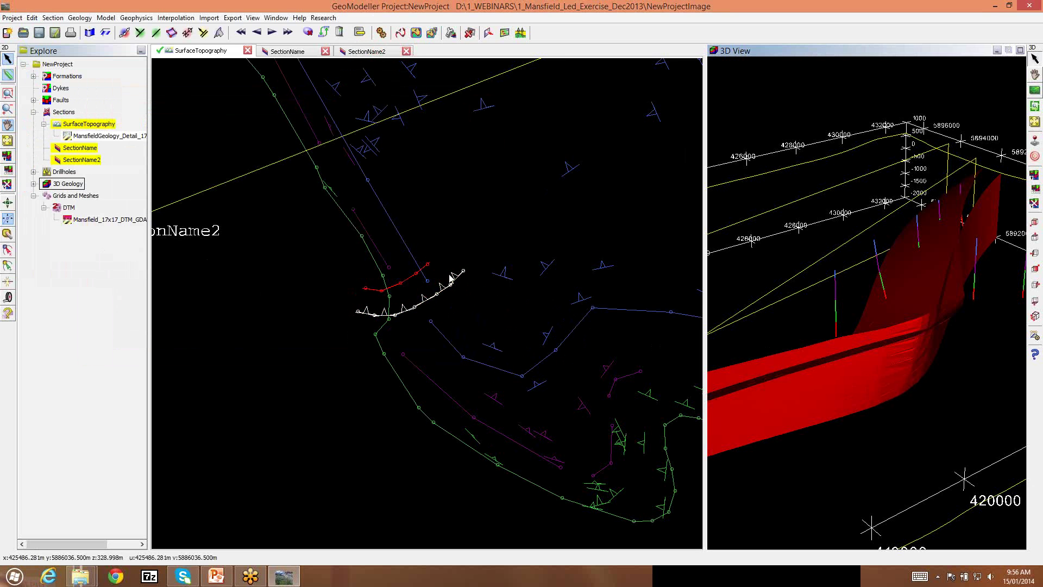
pyautogui.click(8, 296)
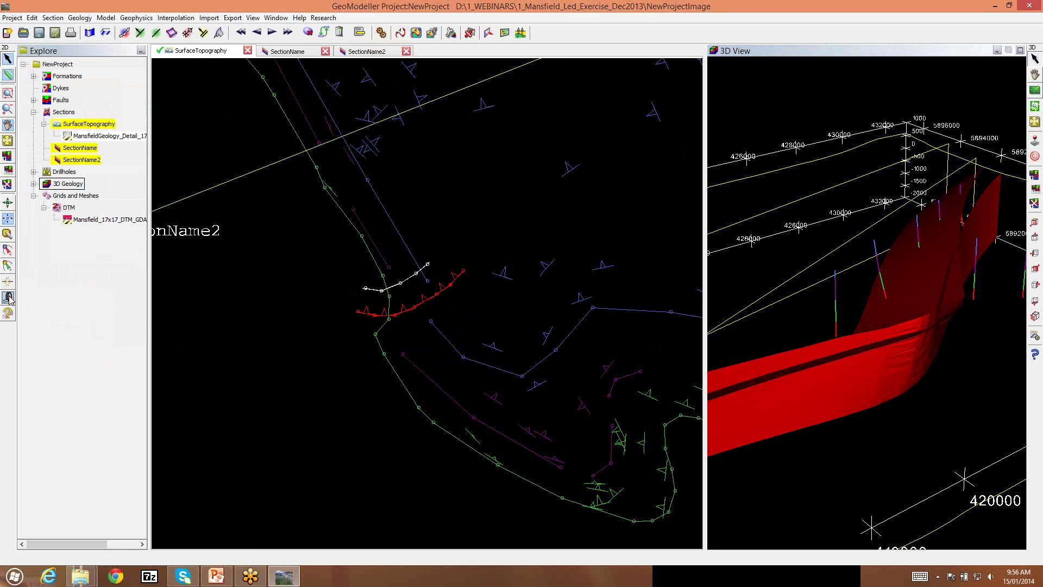
pyautogui.click(357, 312)
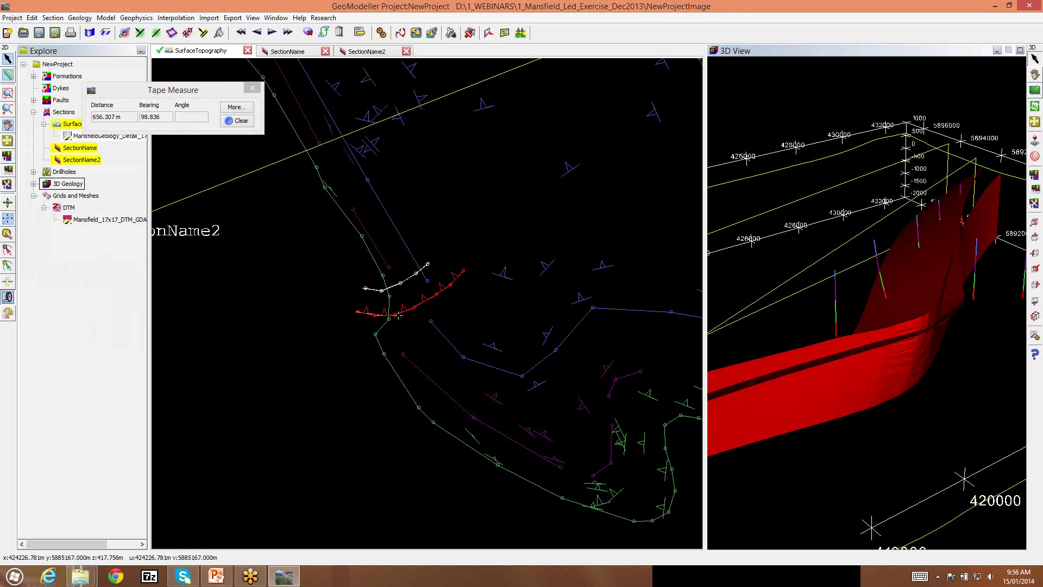
pyautogui.click(463, 270)
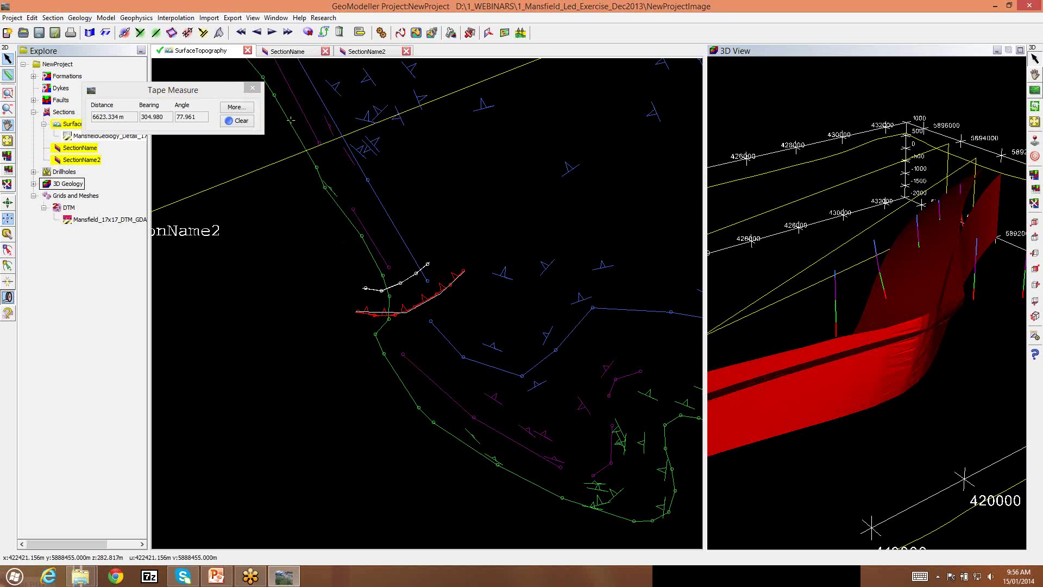
pyautogui.click(252, 88)
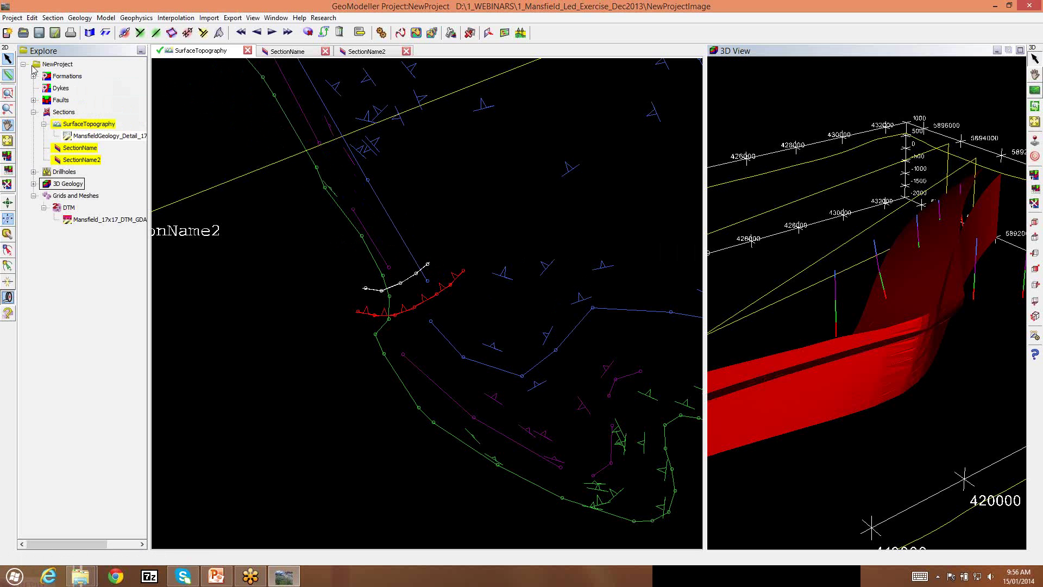
# Make fault VicF finite with horizontal, vertical and influence radii of 1200 each, centred on the mean centre.
pyautogui.click(7, 59)
pyautogui.click(429, 305)
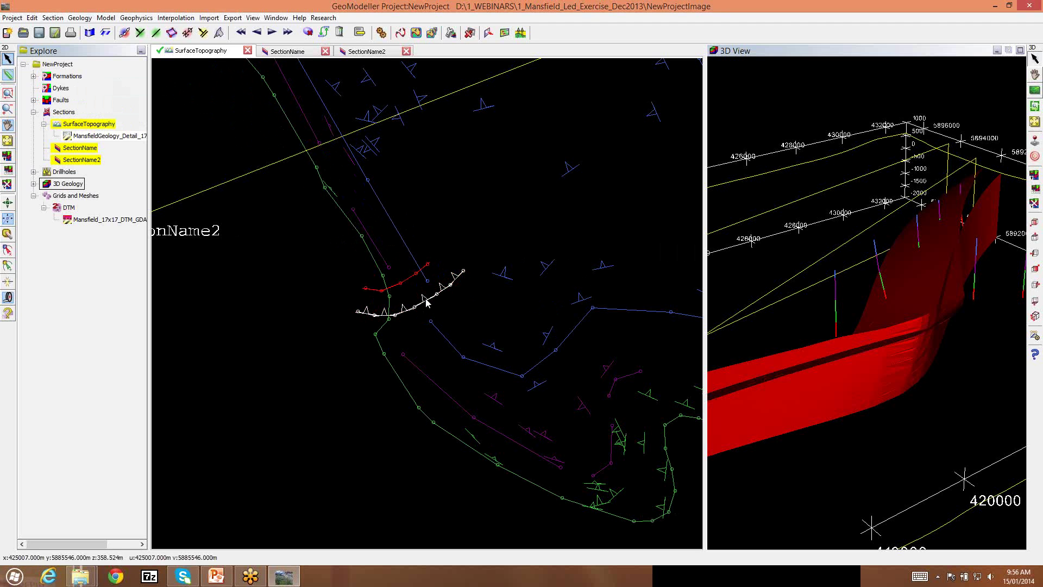
pyautogui.rightClick(422, 296)
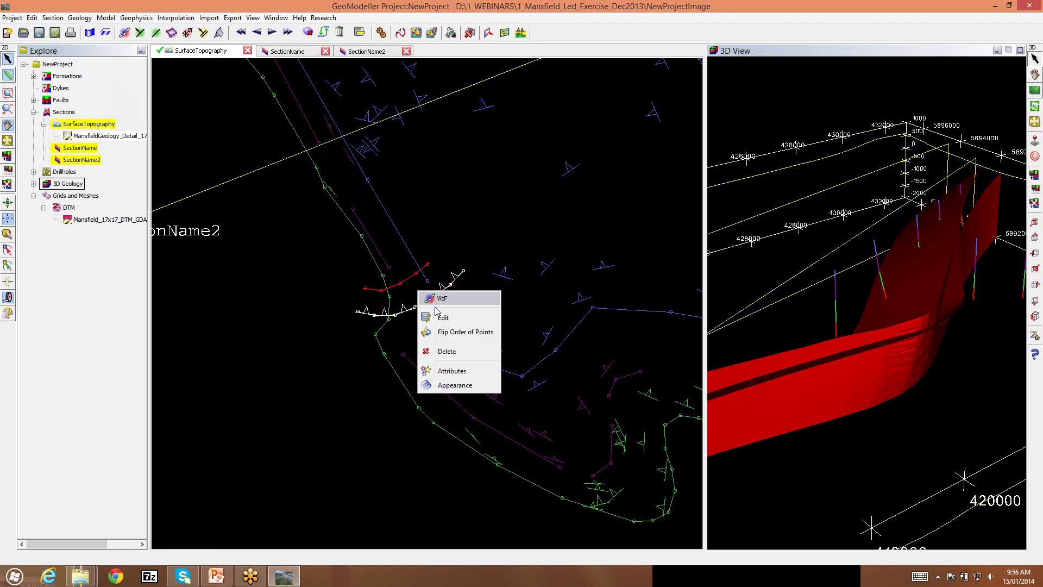
pyautogui.click(454, 371)
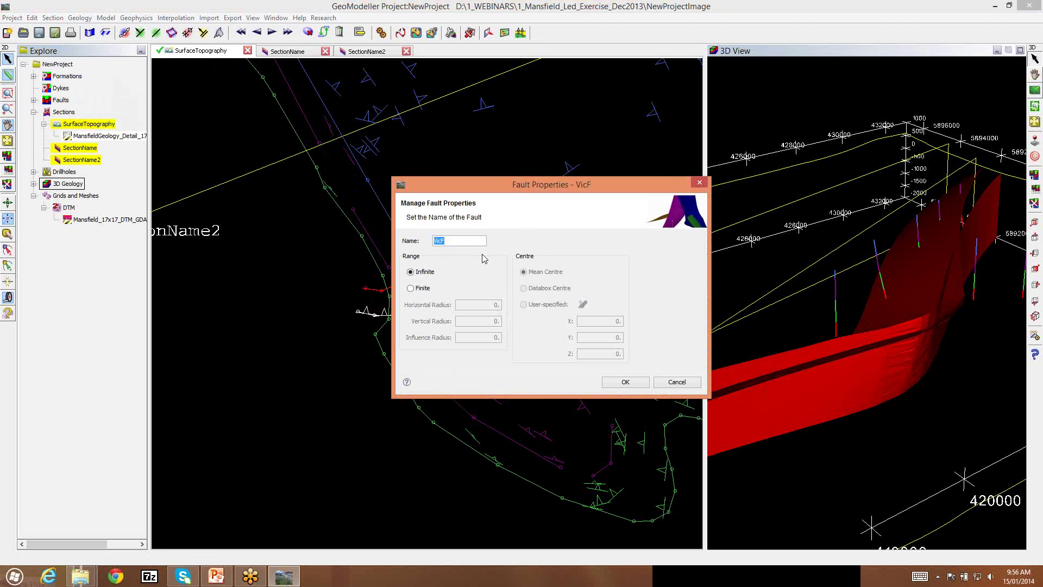
pyautogui.moveTo(497, 190); pyautogui.dragTo(667, 144)
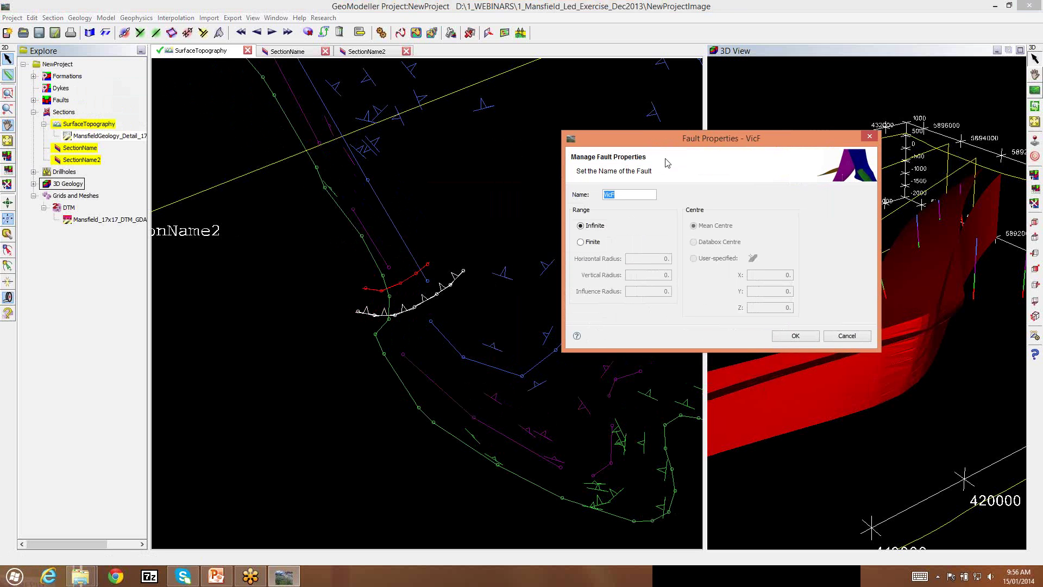
pyautogui.click(581, 242)
pyautogui.click(653, 260)
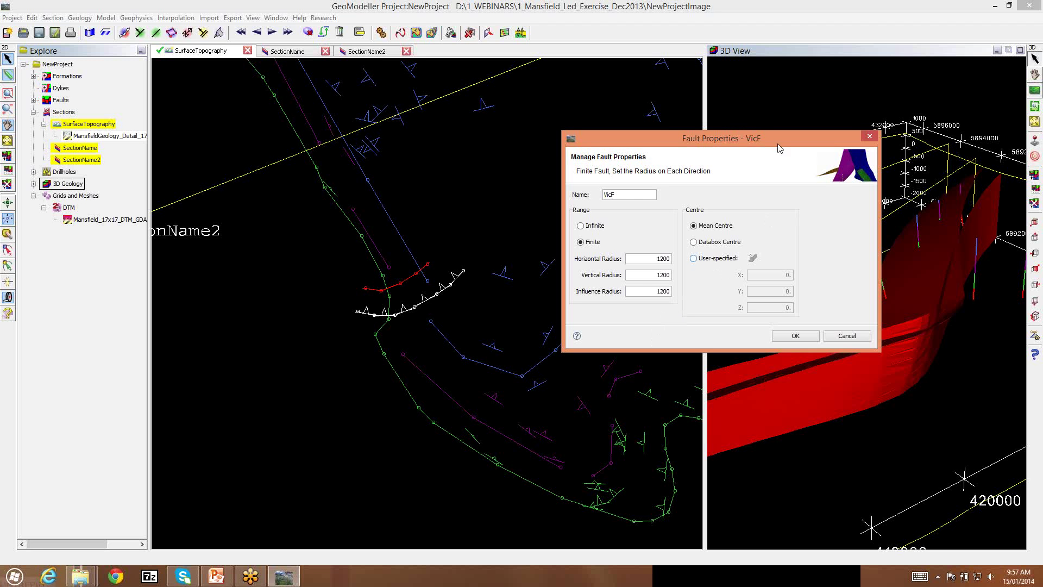
pyautogui.moveTo(776, 143); pyautogui.dragTo(732, 94)
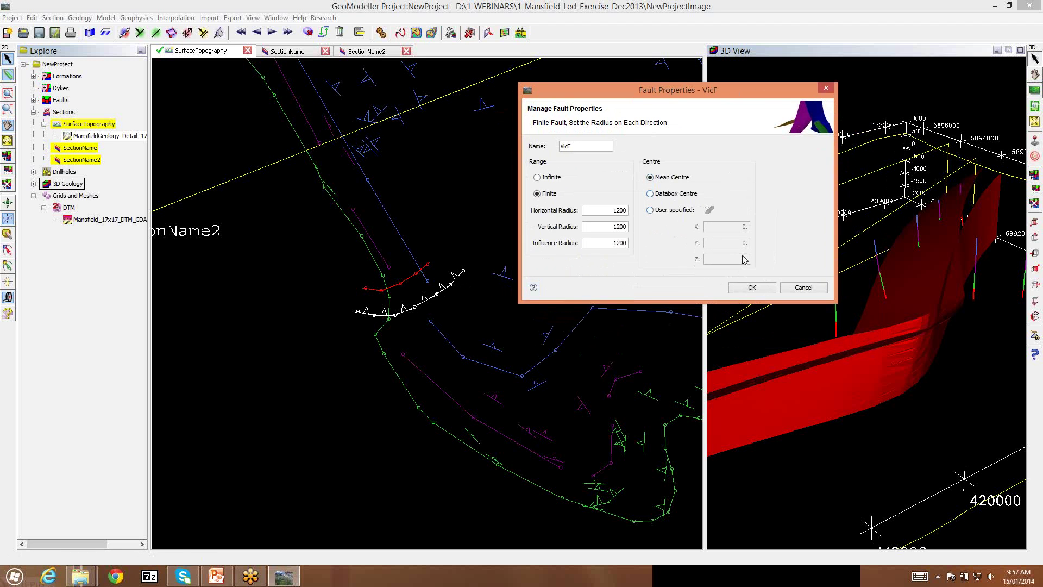
pyautogui.click(753, 288)
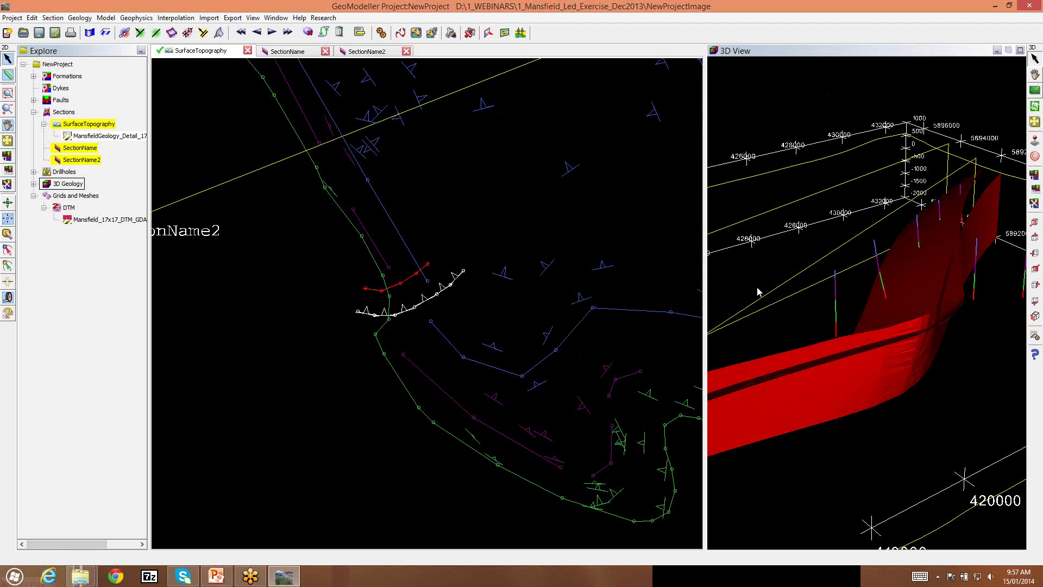
# Make fault VicF2 finite with horizontal, vertical and influence radii of 1200 each, centred on the mean centre.
pyautogui.click(409, 279)
pyautogui.rightClick(409, 279)
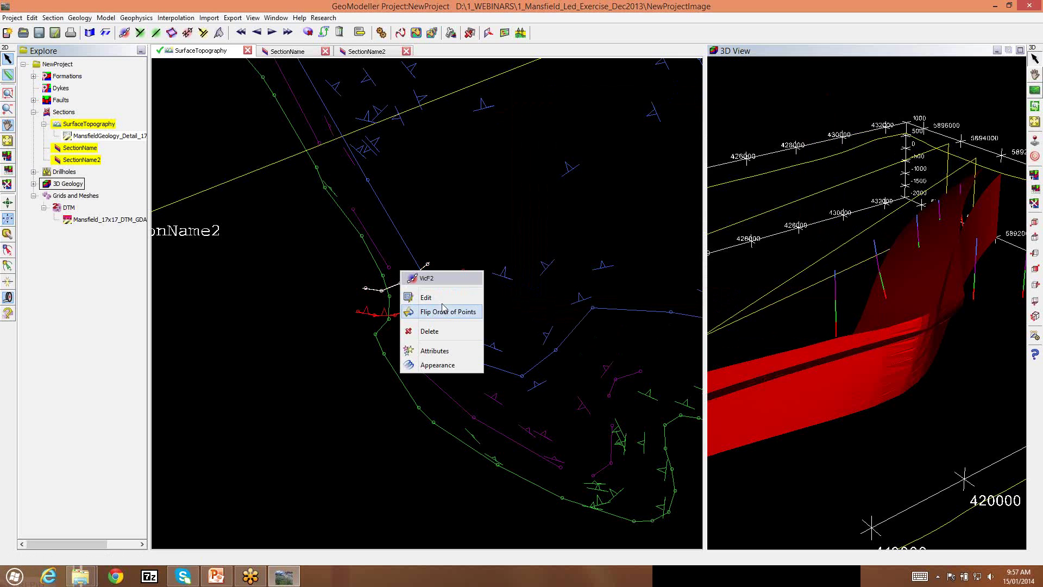
pyautogui.click(438, 350)
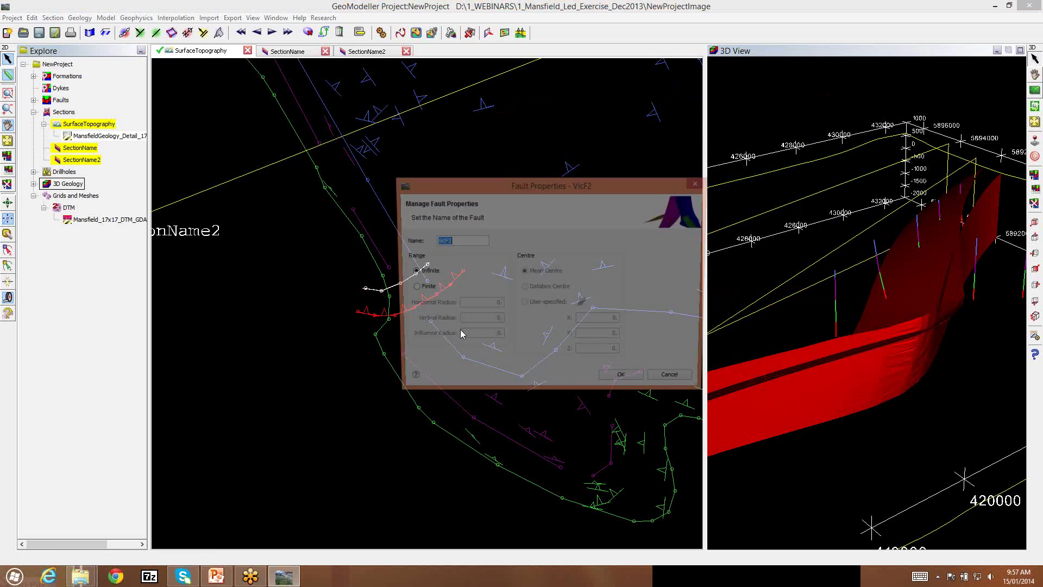
pyautogui.click(422, 288)
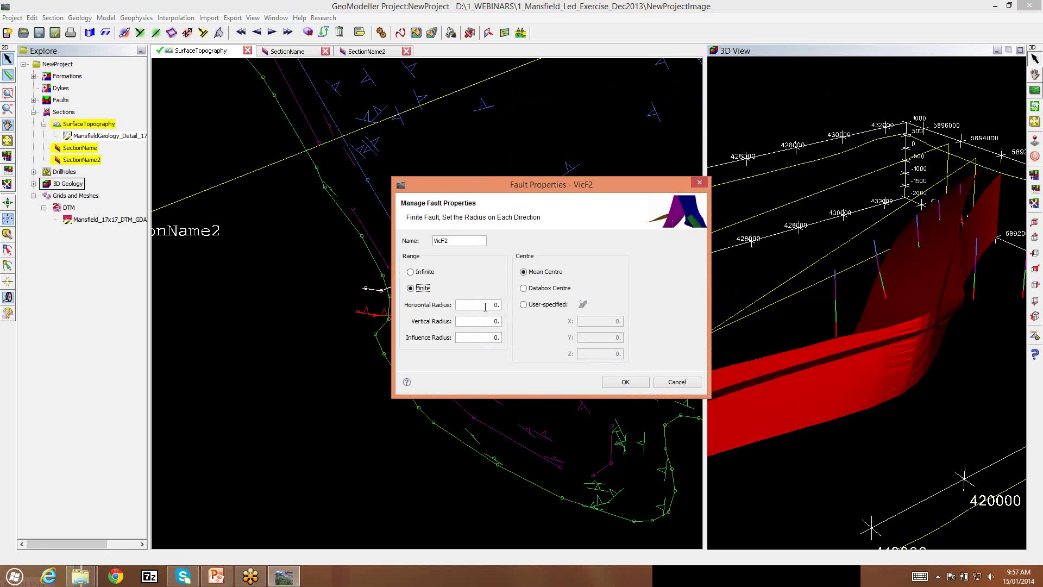
pyautogui.press('Tab')
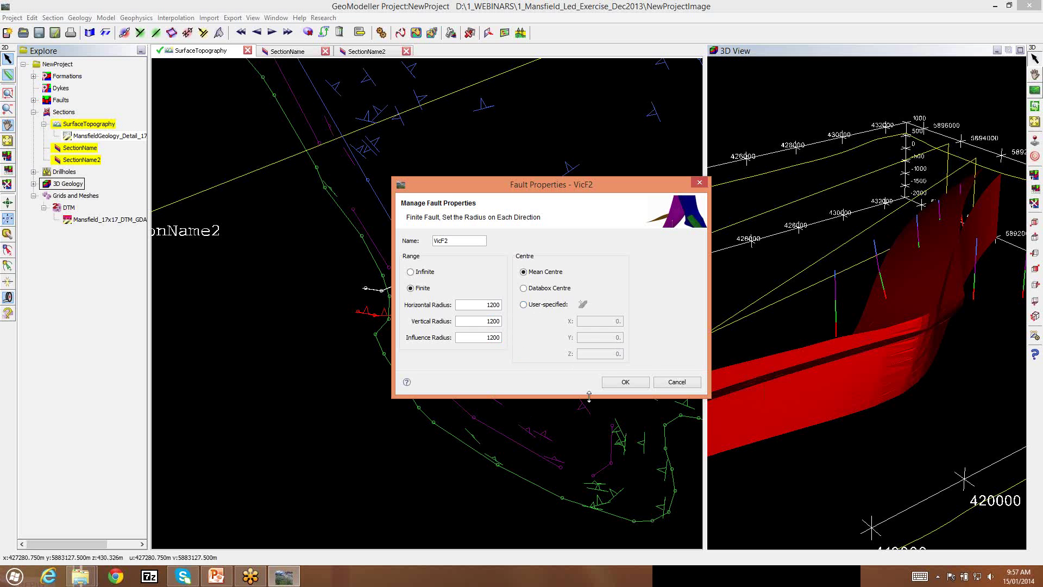
pyautogui.click(626, 383)
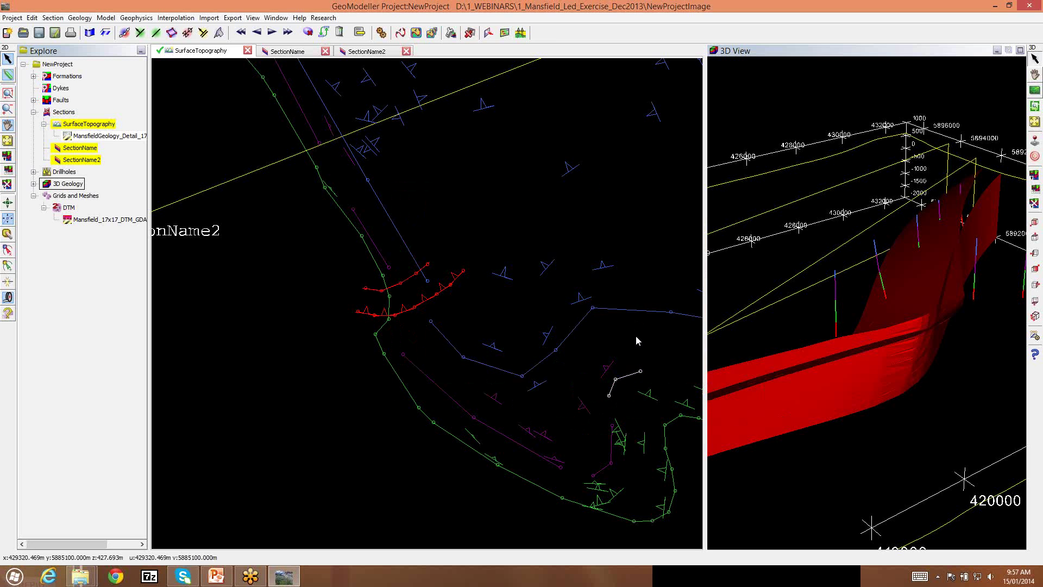
# Compute the model for faults VicF and VicF2 only, and build and draw their 3D surfaces at low render quality.
pyautogui.click(382, 36)
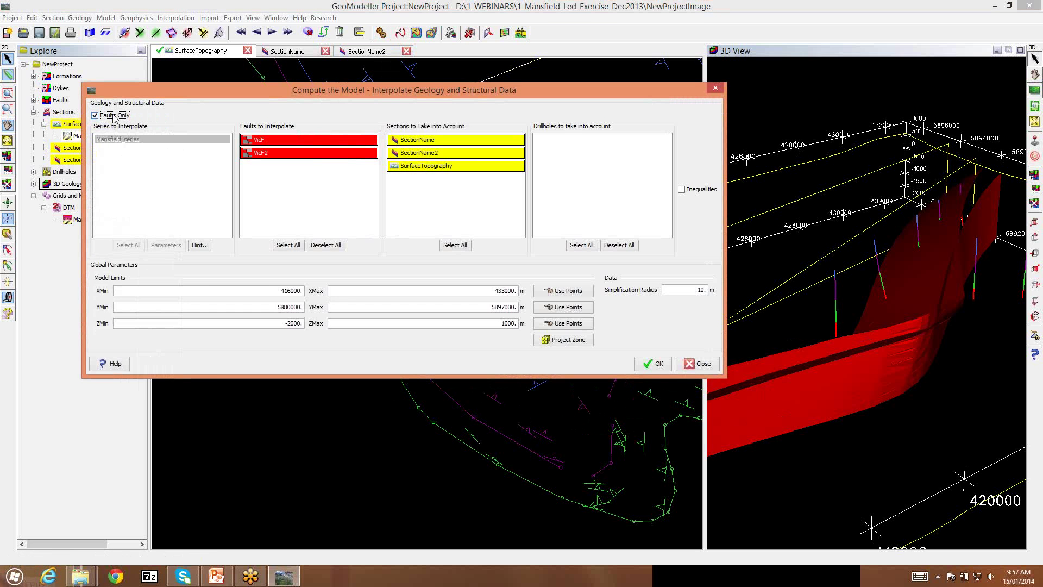
pyautogui.click(654, 364)
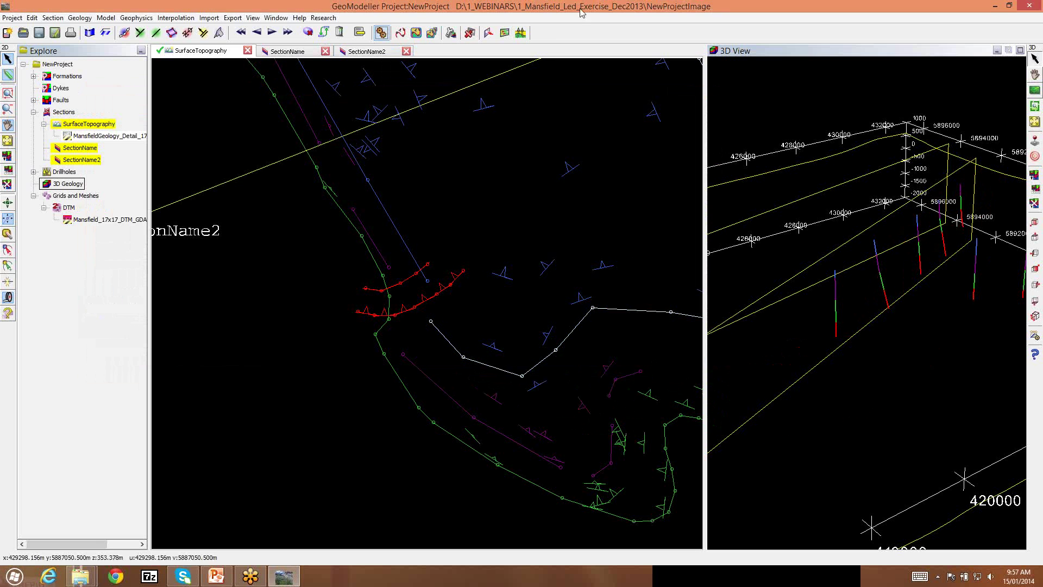
pyautogui.click(451, 33)
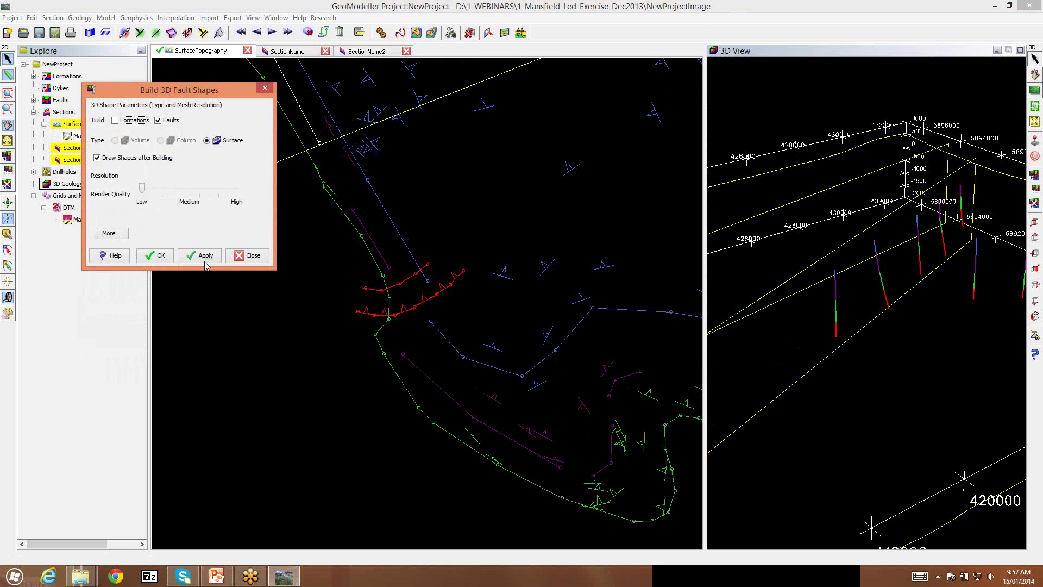
pyautogui.click(161, 255)
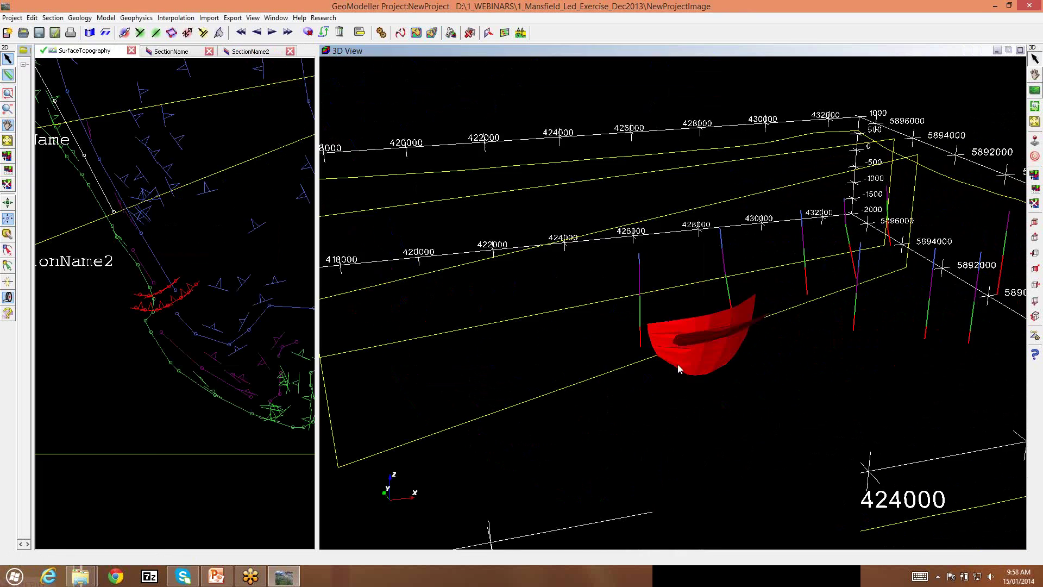
# Examine the finite fault surfaces in the 3D view, fit the whole model, and widen the 2D section view again.
pyautogui.moveTo(677, 365); pyautogui.dragTo(849, 393)
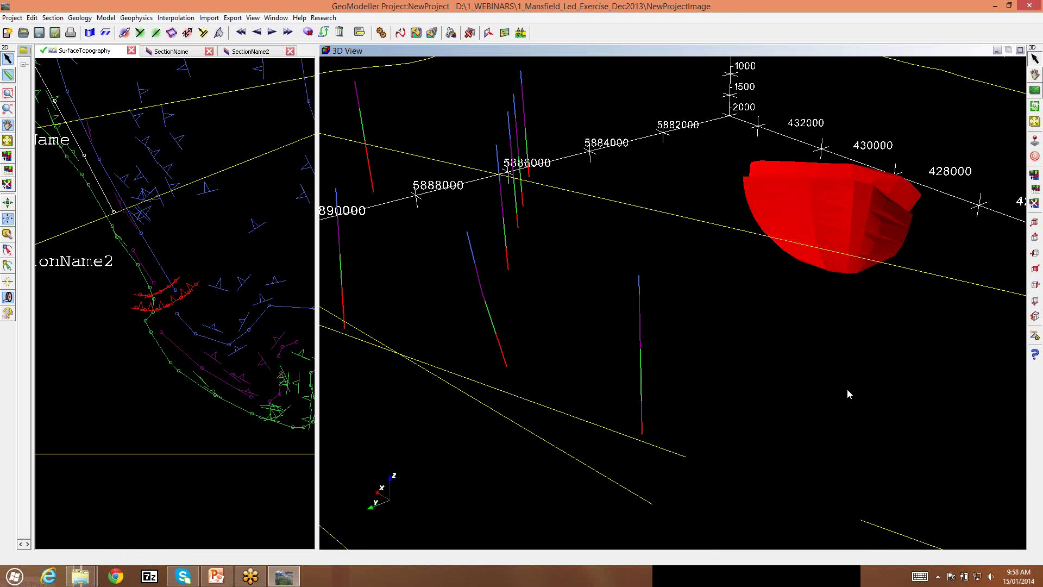
pyautogui.click(1034, 121)
pyautogui.moveTo(708, 266); pyautogui.dragTo(797, 430)
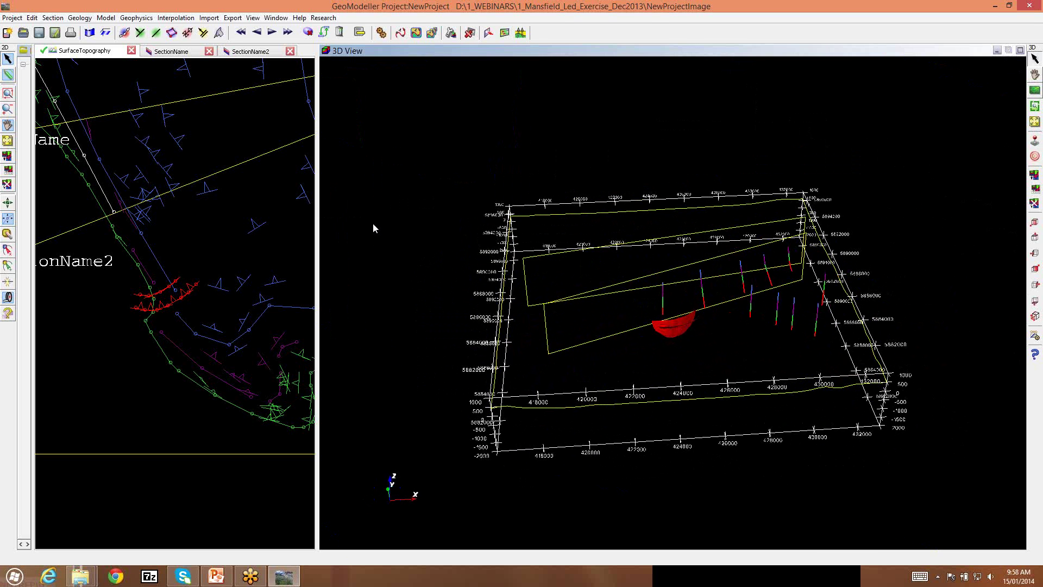
pyautogui.moveTo(572, 211); pyautogui.dragTo(816, 212)
pyautogui.moveTo(281, 161); pyautogui.dragTo(198, 162)
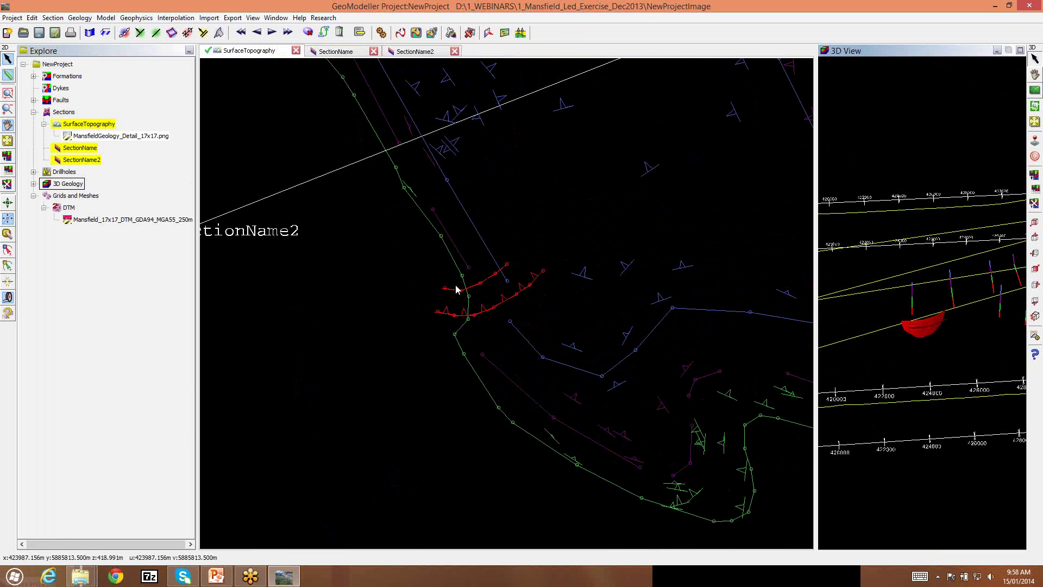
pyautogui.click(464, 288)
pyautogui.click(463, 135)
pyautogui.click(382, 34)
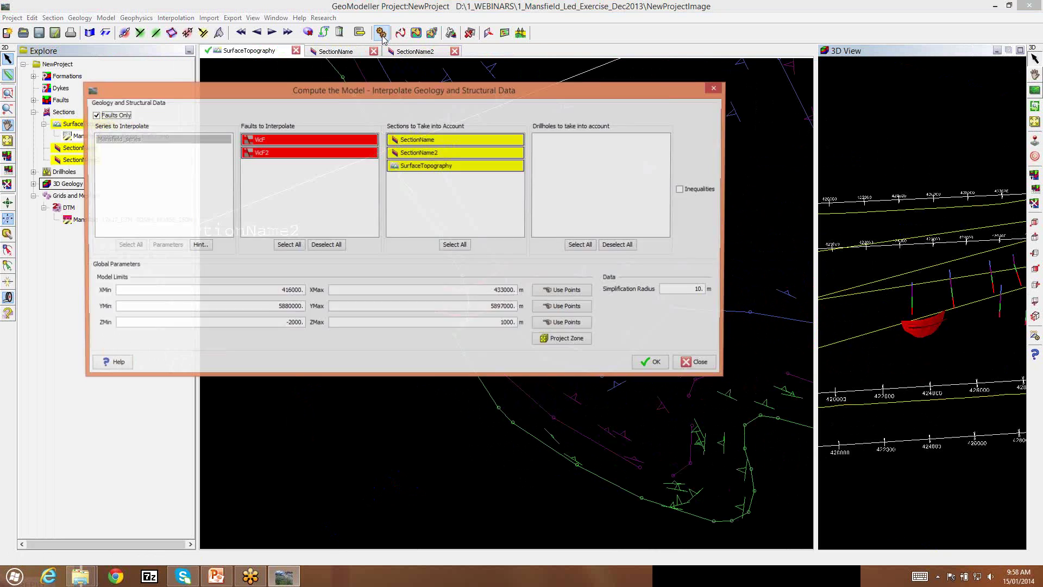
pyautogui.click(715, 89)
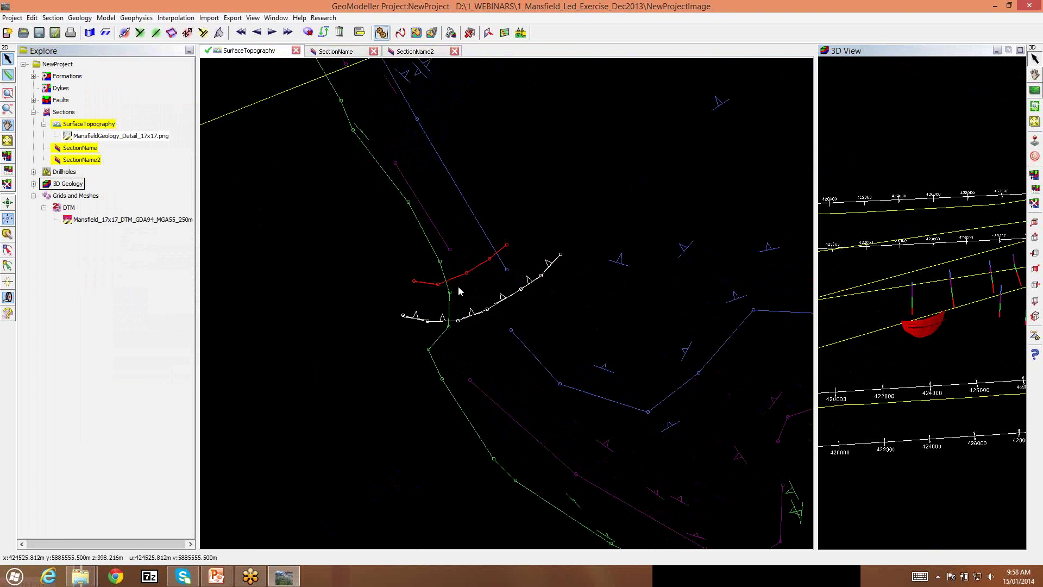
# Compare the contacts and fault traces on SurfaceTopography with the geology image MansfieldGeology_Detail_17x17.png, and hide the image again.
pyautogui.click(441, 263)
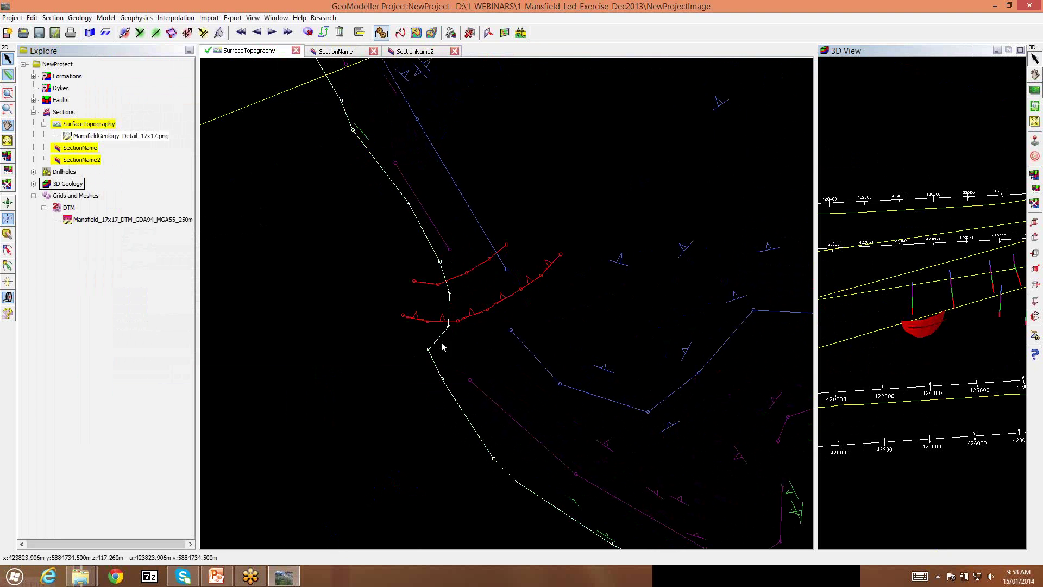
pyautogui.click(443, 284)
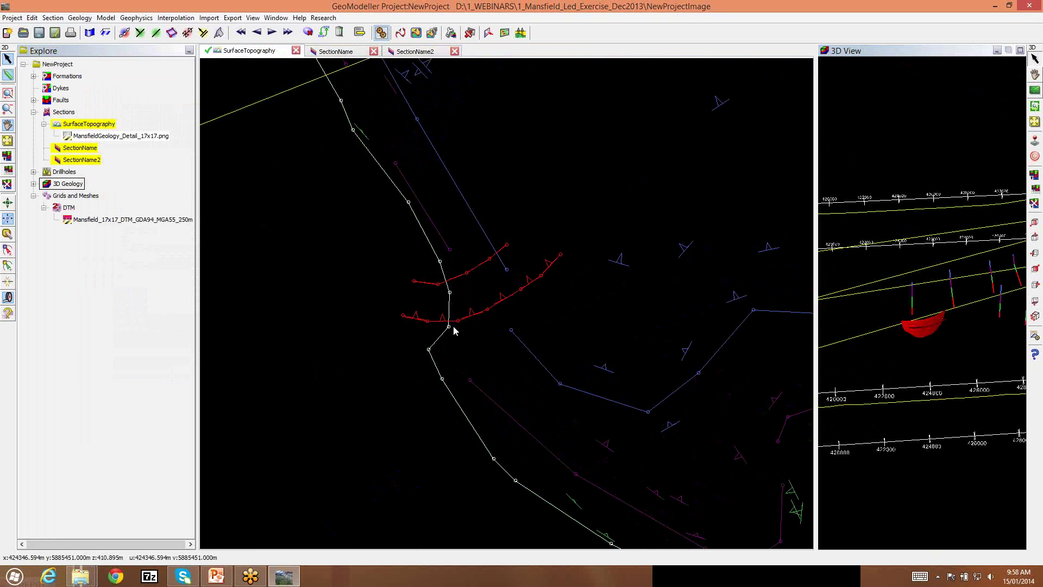
pyautogui.rightClick(149, 136)
pyautogui.click(193, 163)
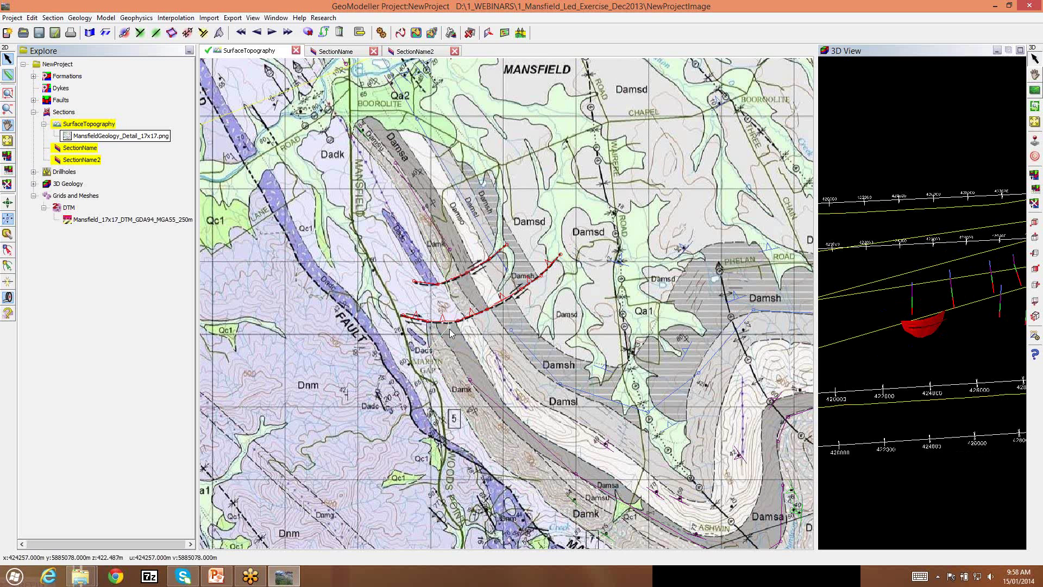
pyautogui.rightClick(137, 139)
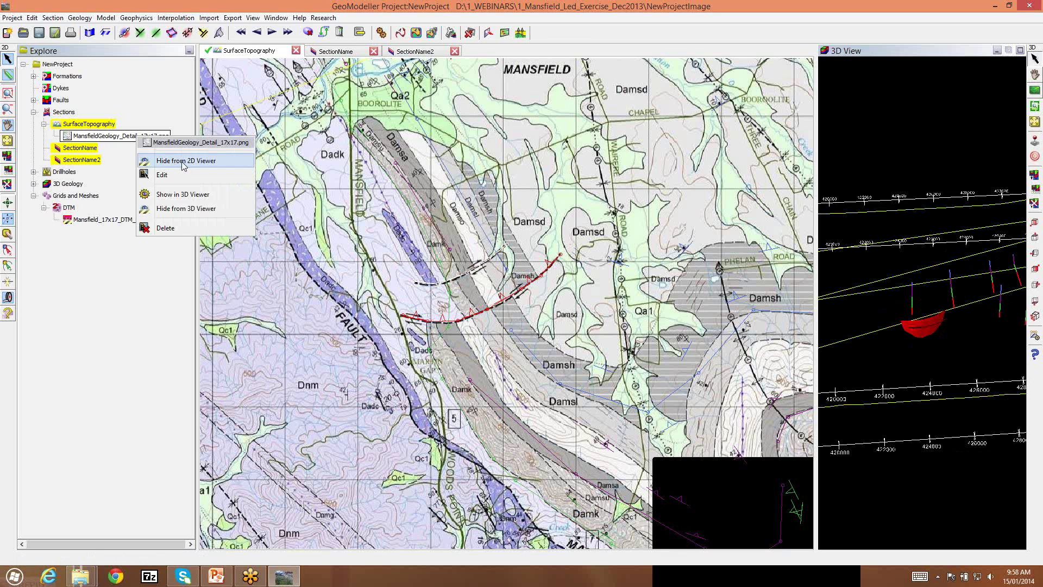
pyautogui.click(180, 159)
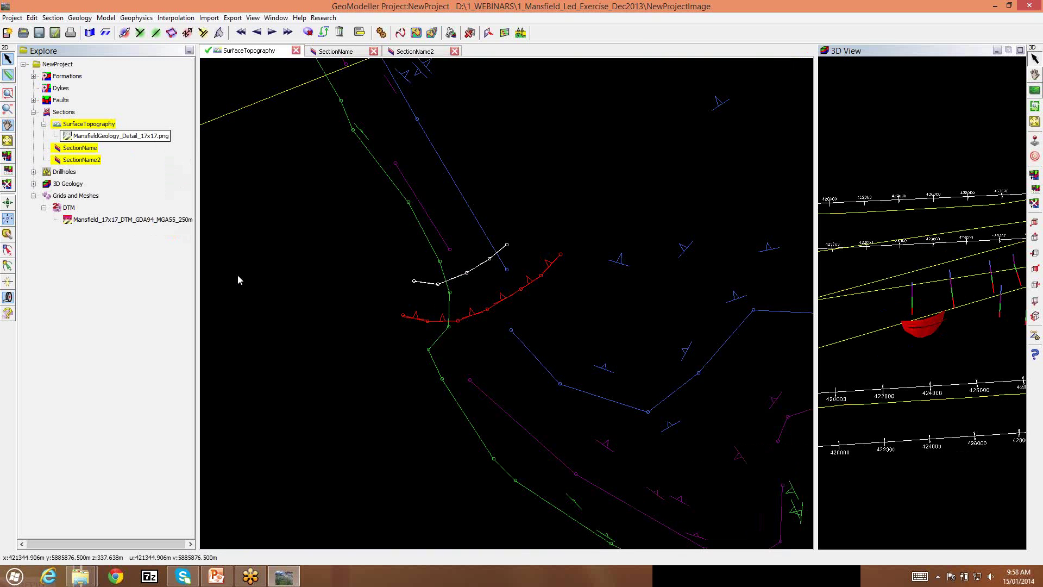
# Split the LowerMansfield contact just south of fault VicF and move its loose end point to between the two faults.
pyautogui.click(8, 284)
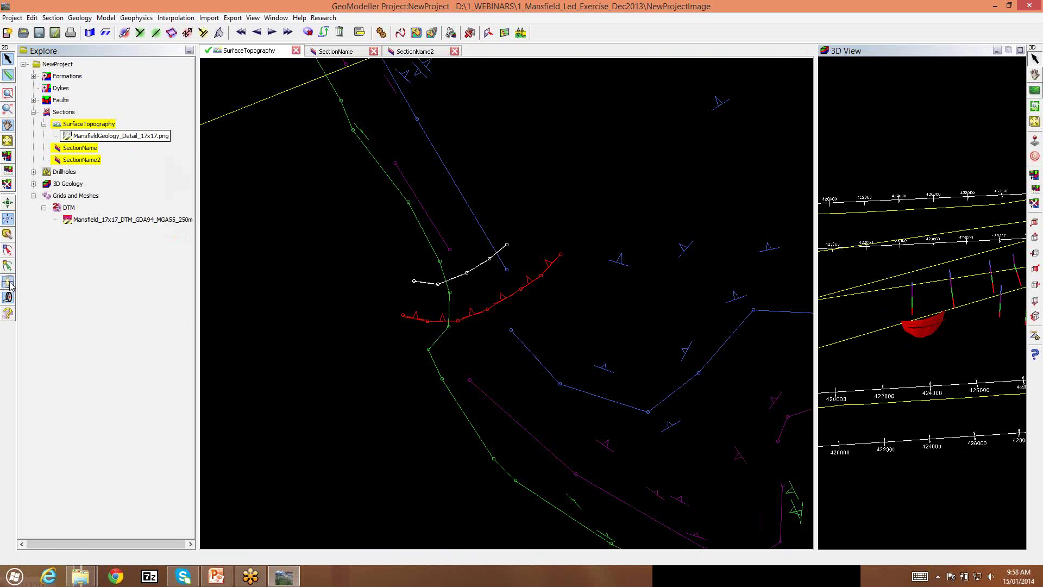
pyautogui.click(444, 338)
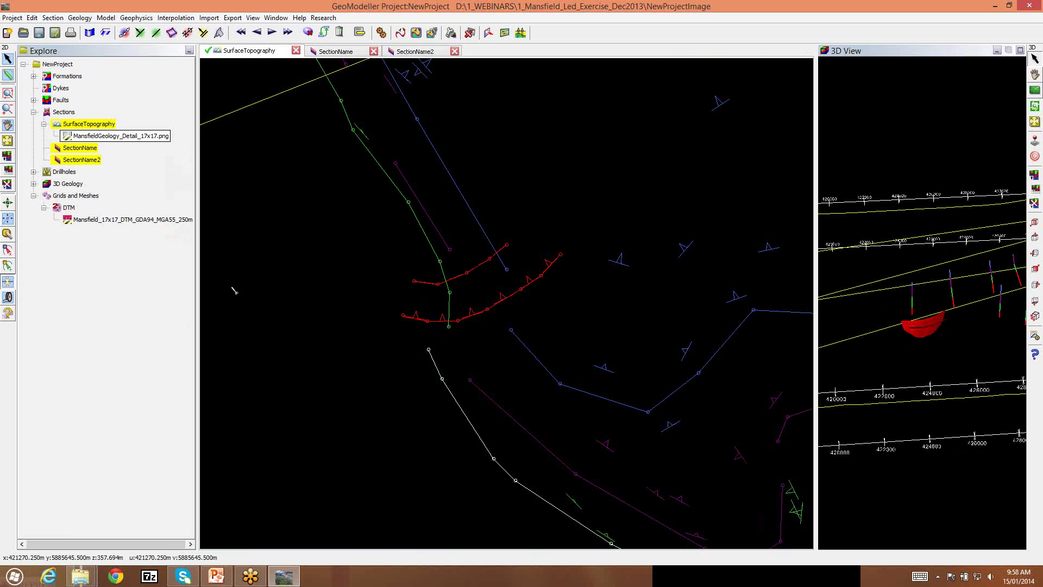
pyautogui.click(8, 218)
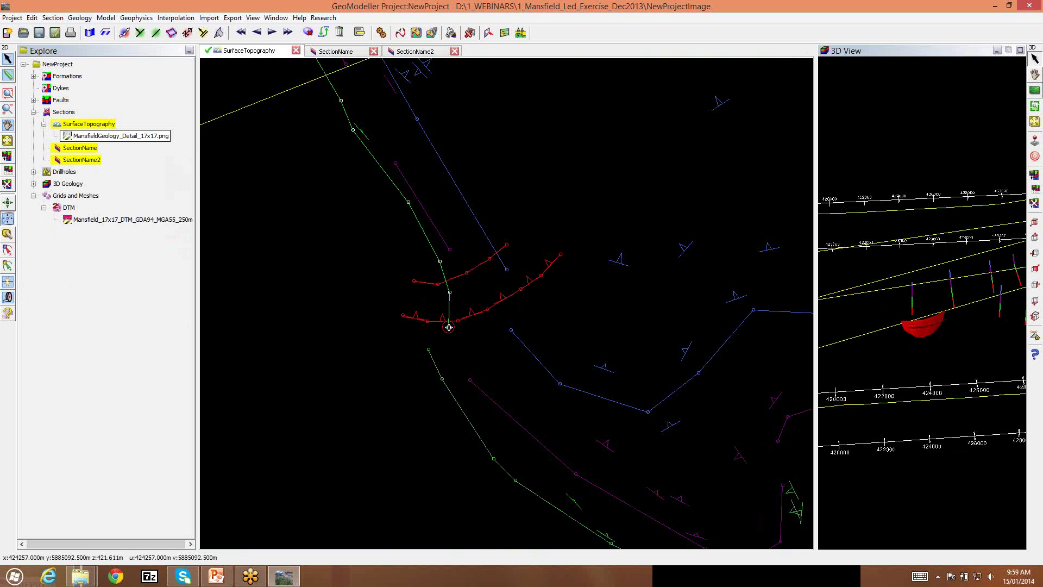
pyautogui.click(455, 311)
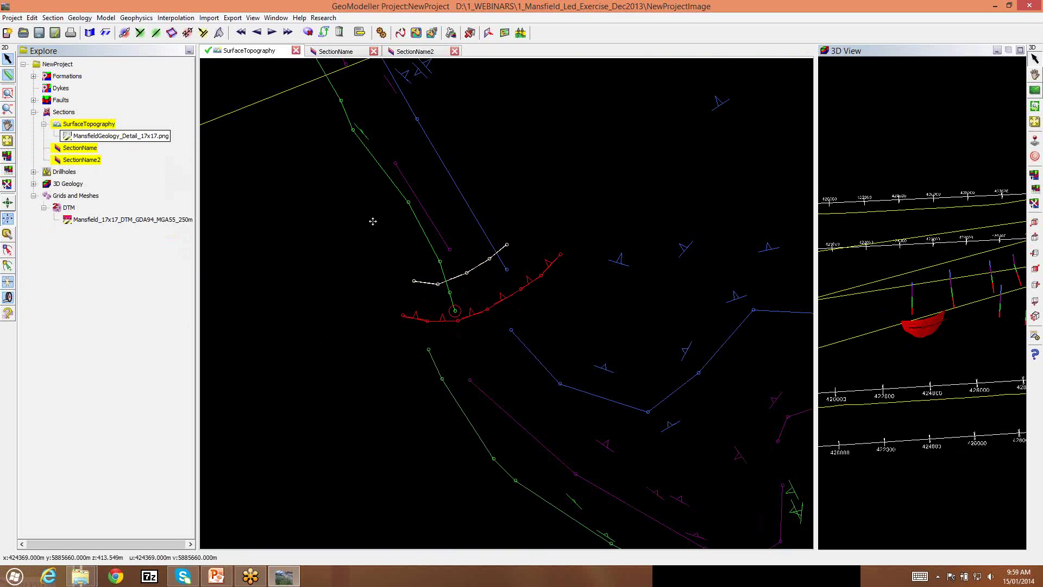
# Split the LowerMansfield contact where it crosses VicF2, and move the UpperMansfield contact's end point north of that fault.
pyautogui.click(7, 281)
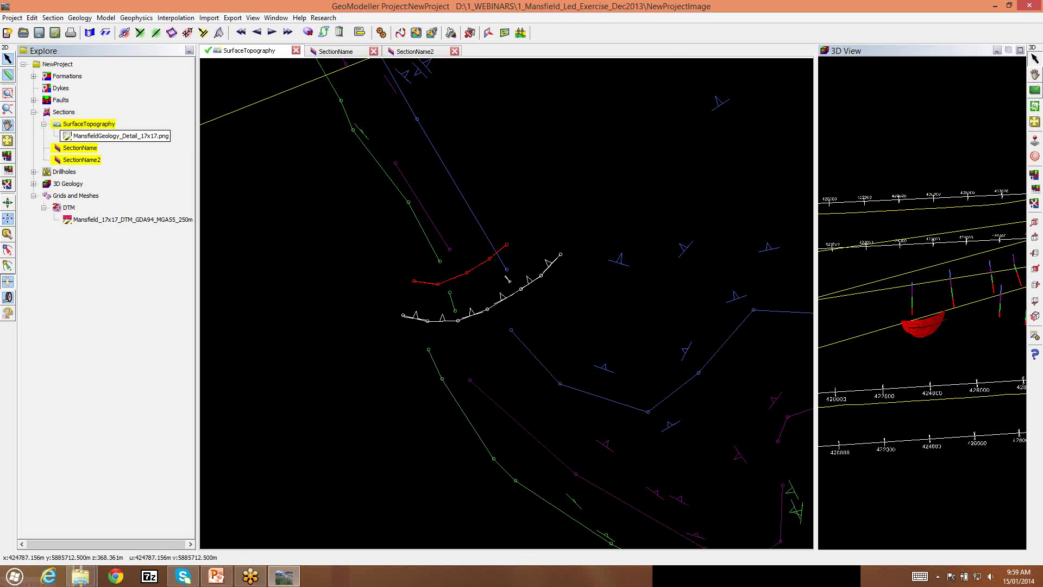
pyautogui.click(8, 222)
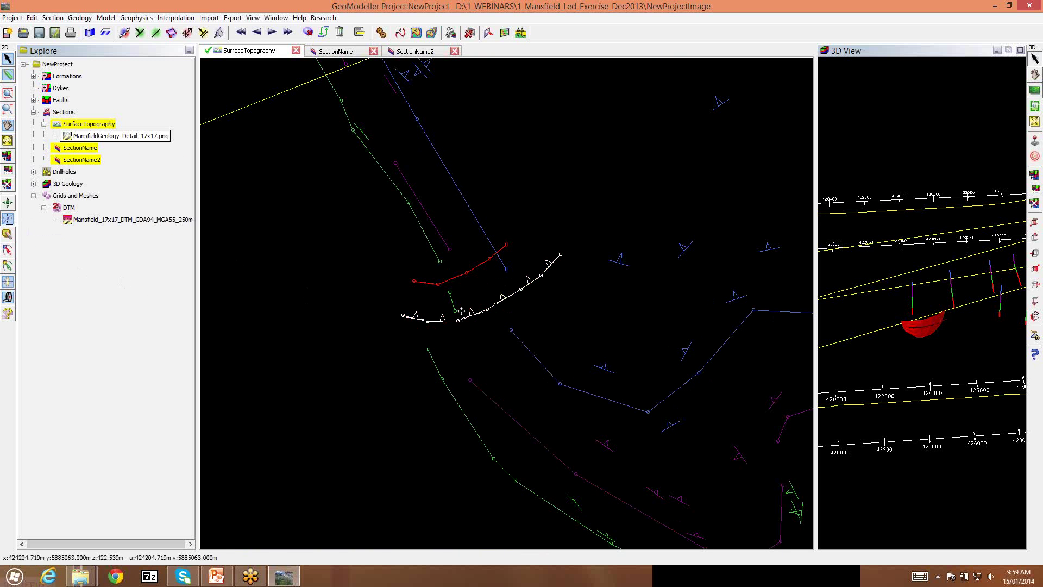
pyautogui.click(493, 251)
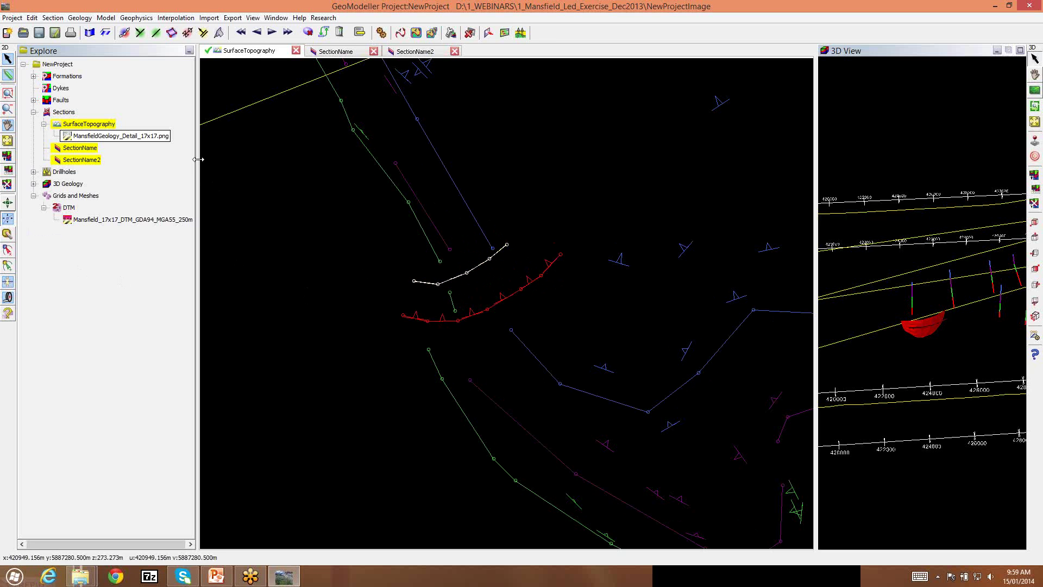
# Create an UpperMansfield contact segment about 260 m long between the two faults without associated orientation data, and save the project.
pyautogui.click(8, 75)
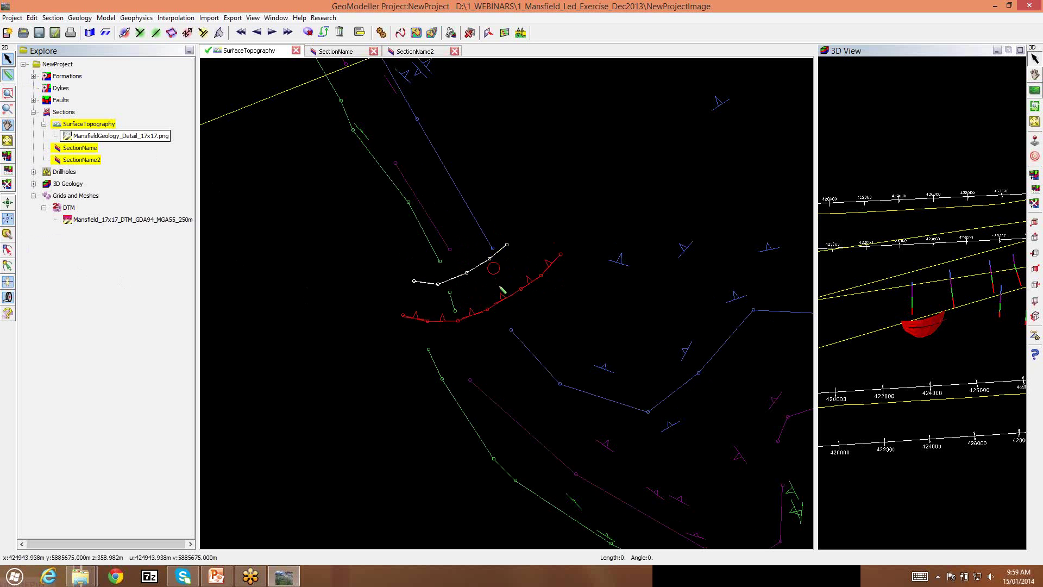
pyautogui.click(493, 268)
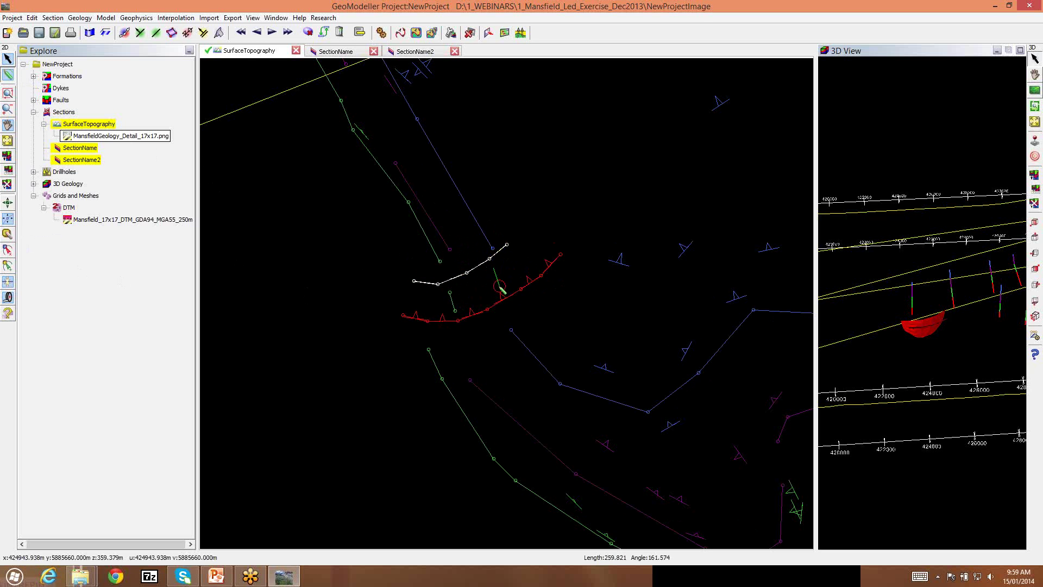
pyautogui.click(124, 32)
pyautogui.click(145, 106)
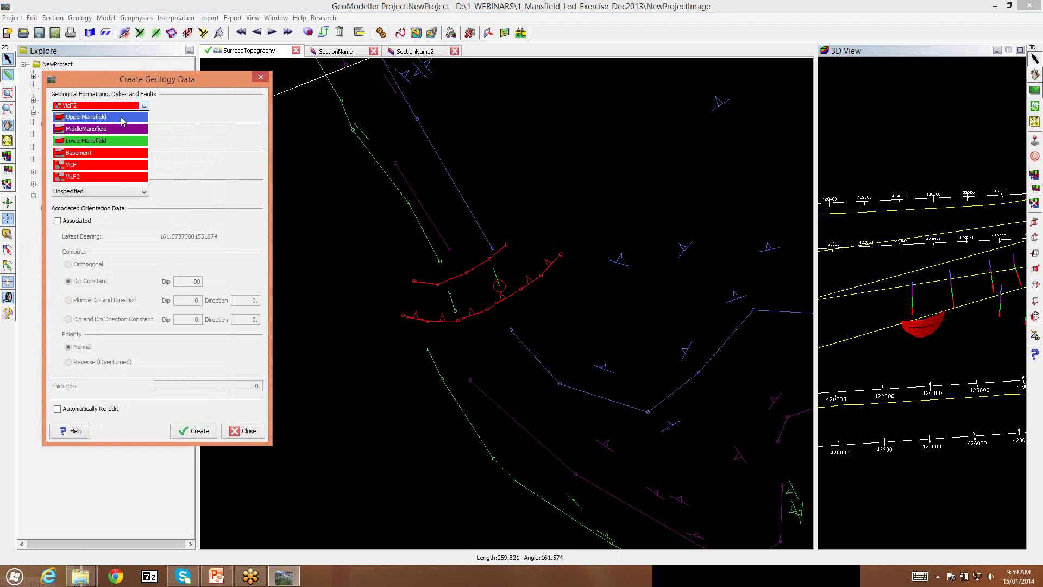
pyautogui.click(122, 117)
pyautogui.click(198, 431)
pyautogui.click(246, 431)
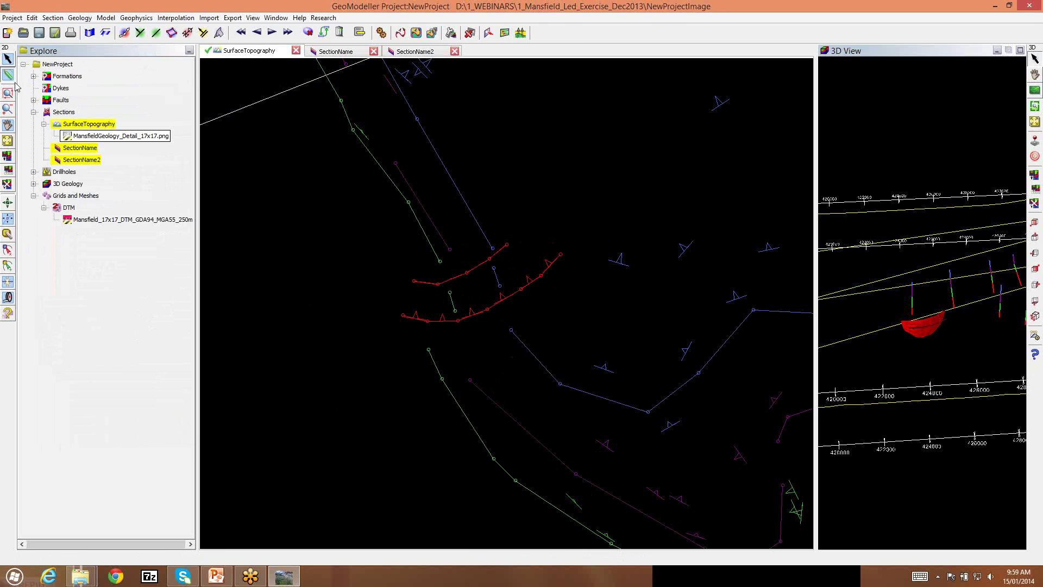
pyautogui.click(12, 18)
pyautogui.click(38, 82)
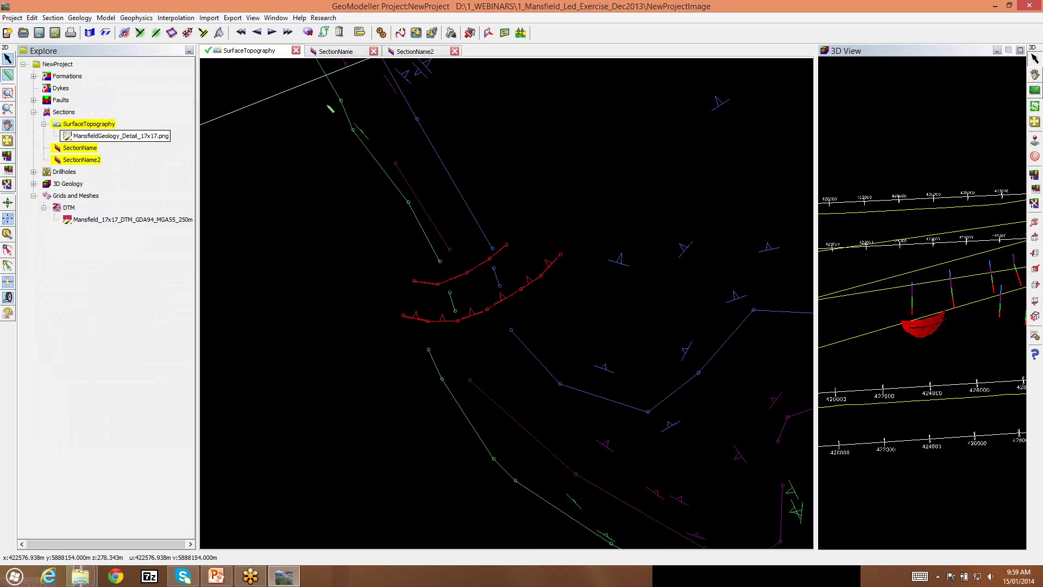
# Compute the full model with Mansfield_series, both faults, all sections and all drillholes, with Faults Only turned off.
pyautogui.click(380, 34)
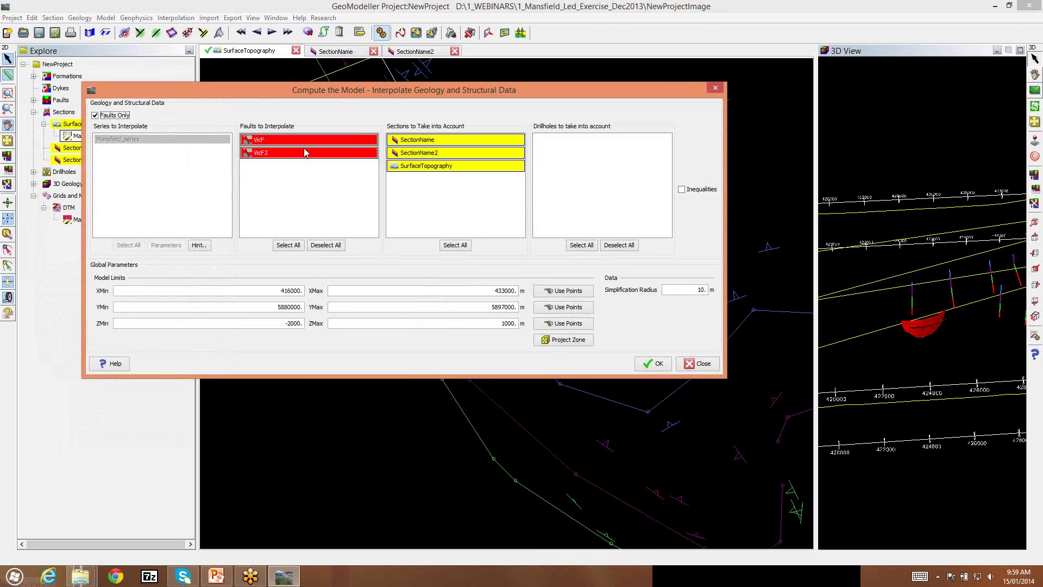
pyautogui.click(96, 116)
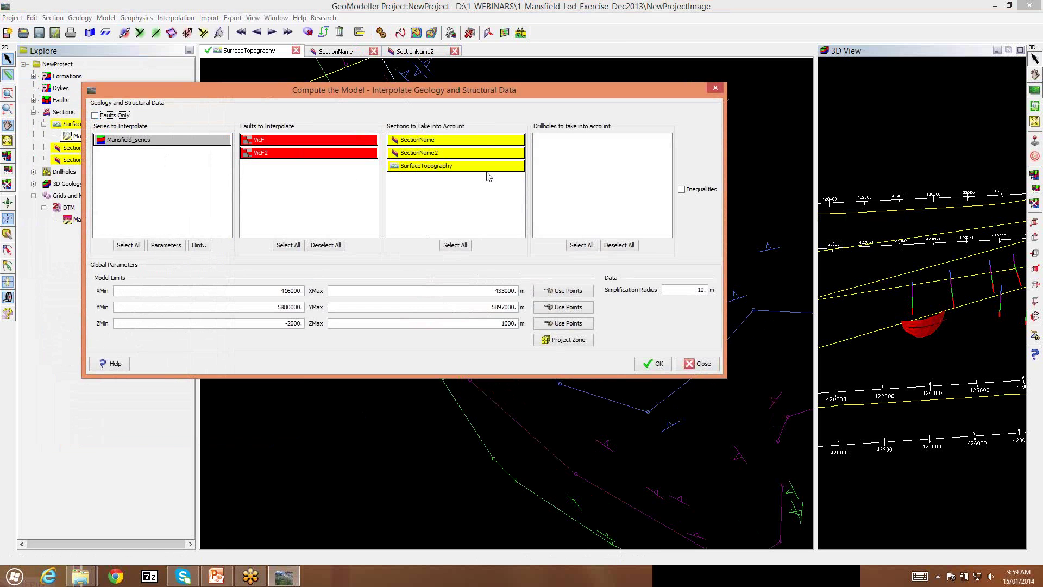
pyautogui.click(131, 245)
pyautogui.click(290, 247)
pyautogui.click(455, 245)
pyautogui.click(589, 247)
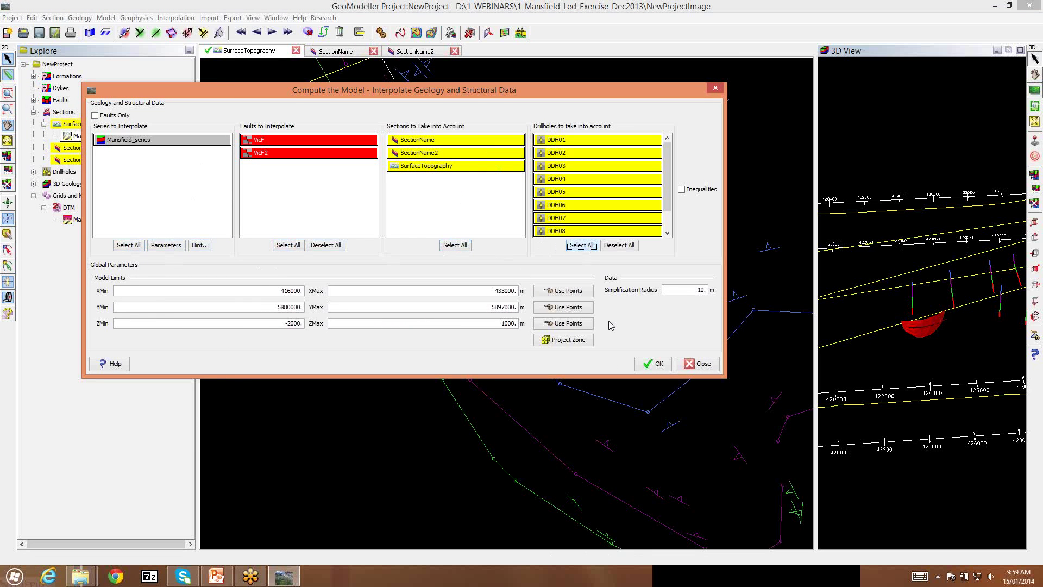
pyautogui.click(657, 364)
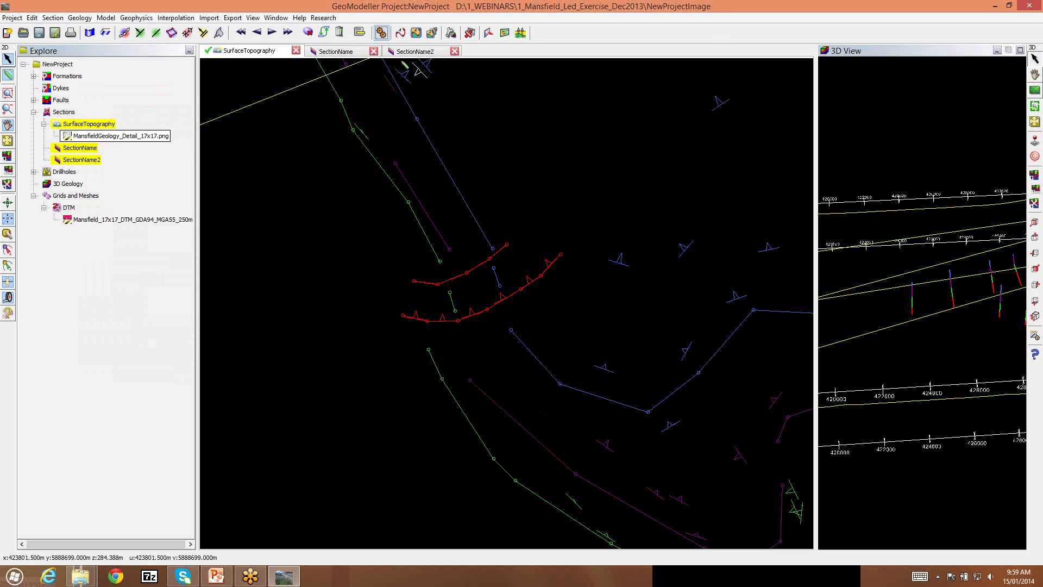
# Plot the model on SurfaceTopography with fill and lines for all formations, including both faults.
pyautogui.click(399, 34)
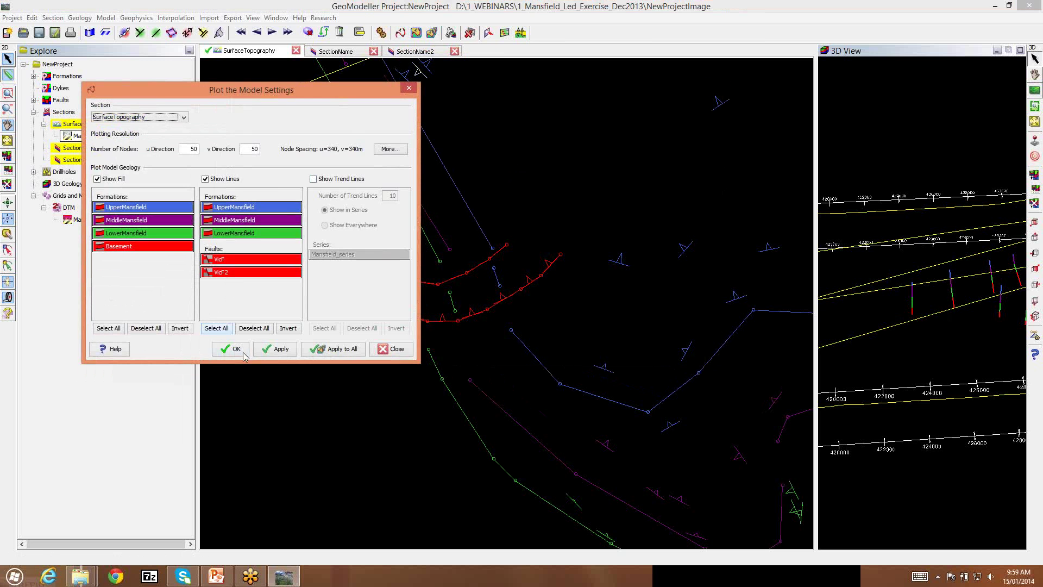
pyautogui.click(233, 349)
pyautogui.scroll(-5, 521, 245)
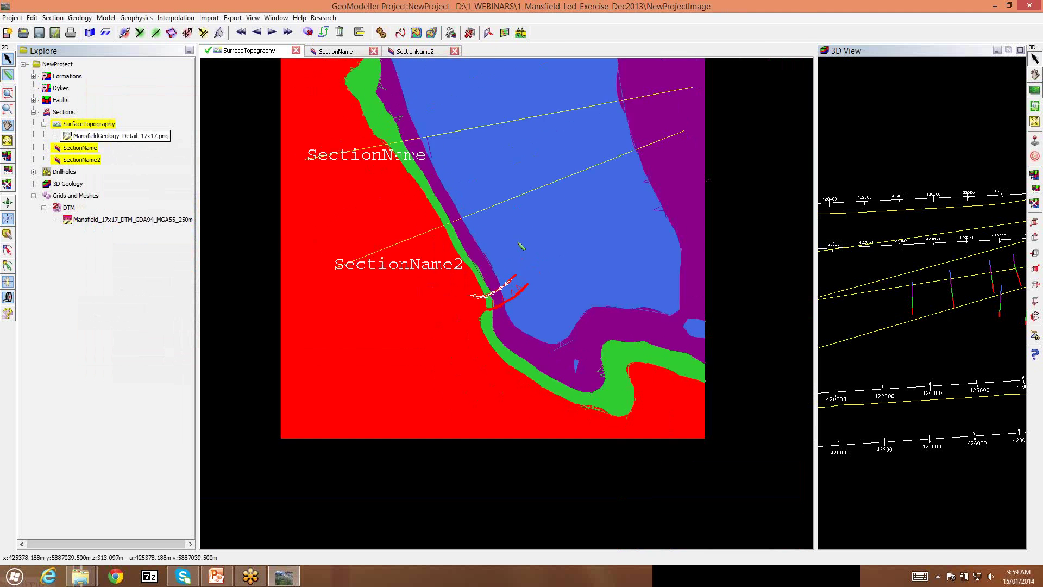
pyautogui.scroll(1, 528, 229)
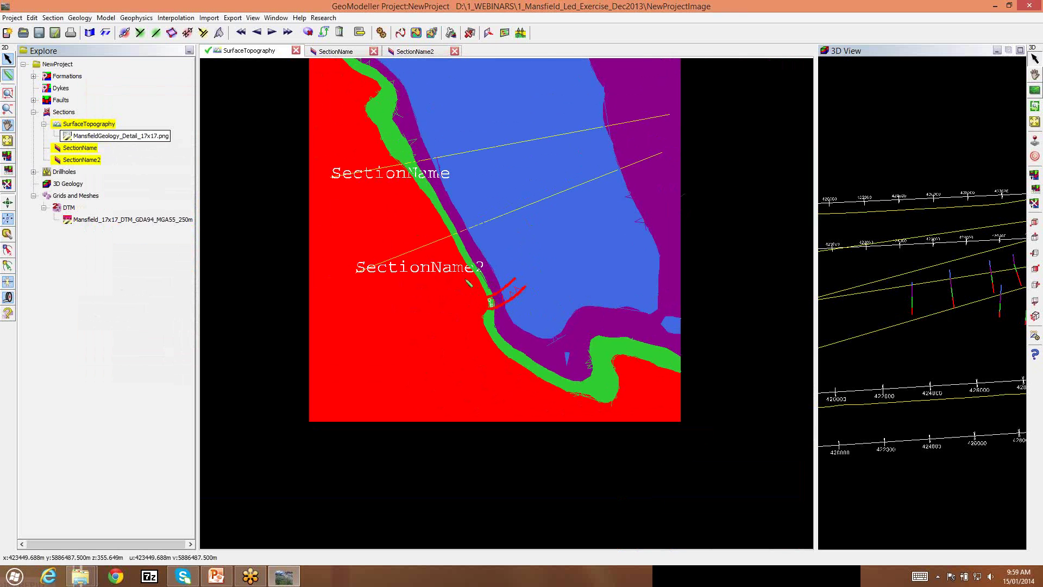
pyautogui.scroll(3, 469, 282)
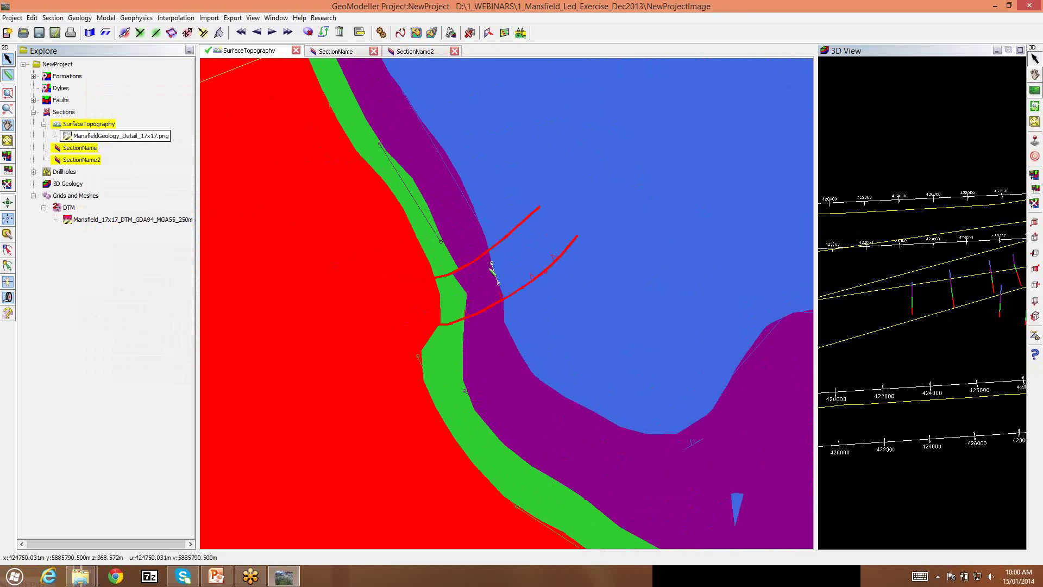
# Move the points of the short UpperMansfield segment between VicF and VicF2 slightly west.
pyautogui.click(8, 218)
pyautogui.click(498, 283)
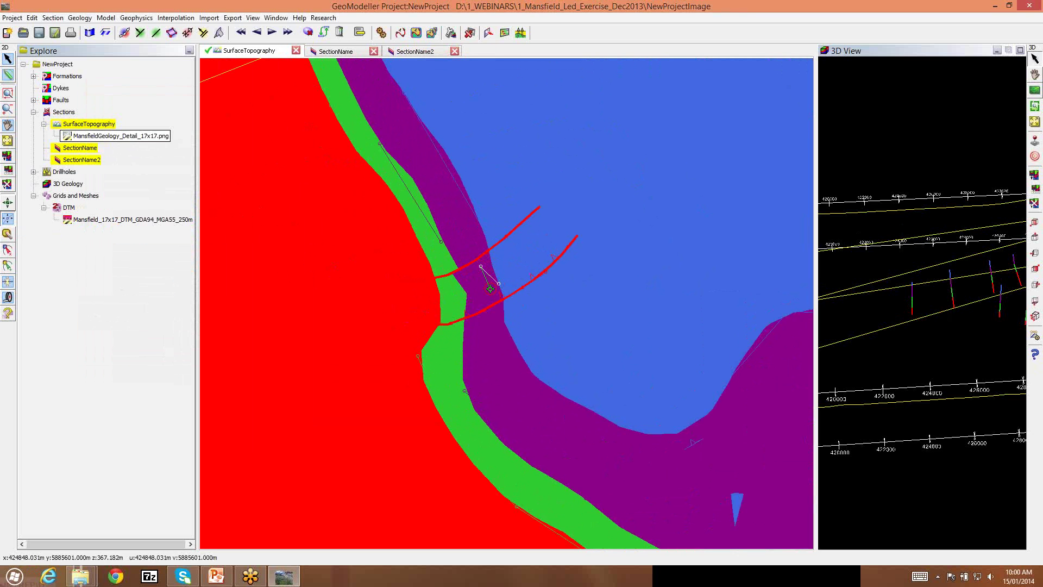
# Recompute the model with the edited contact and replot SurfaceTopography with filled formations and fault lines.
pyautogui.click(381, 33)
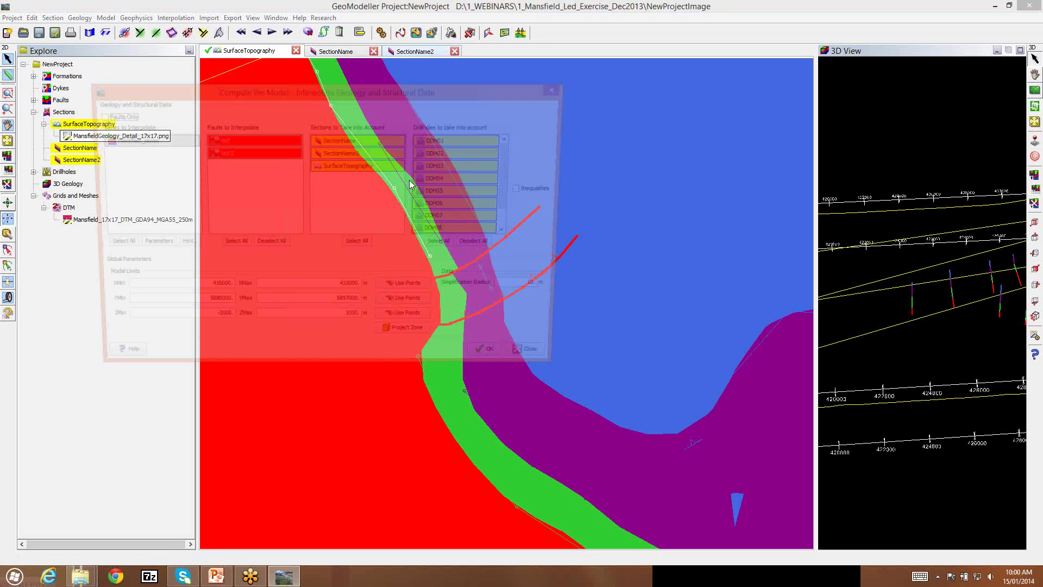
pyautogui.click(499, 364)
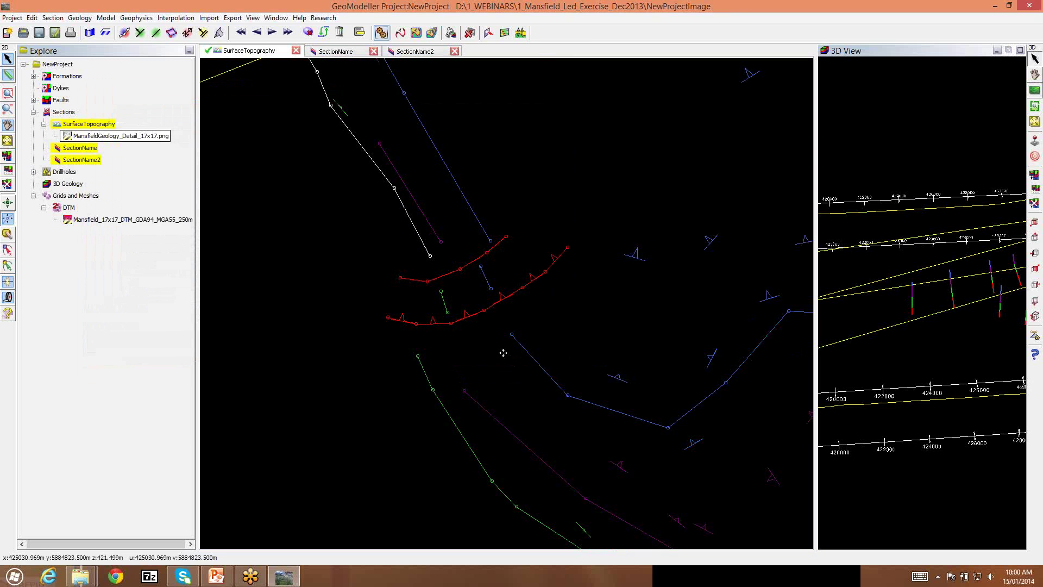
pyautogui.click(399, 34)
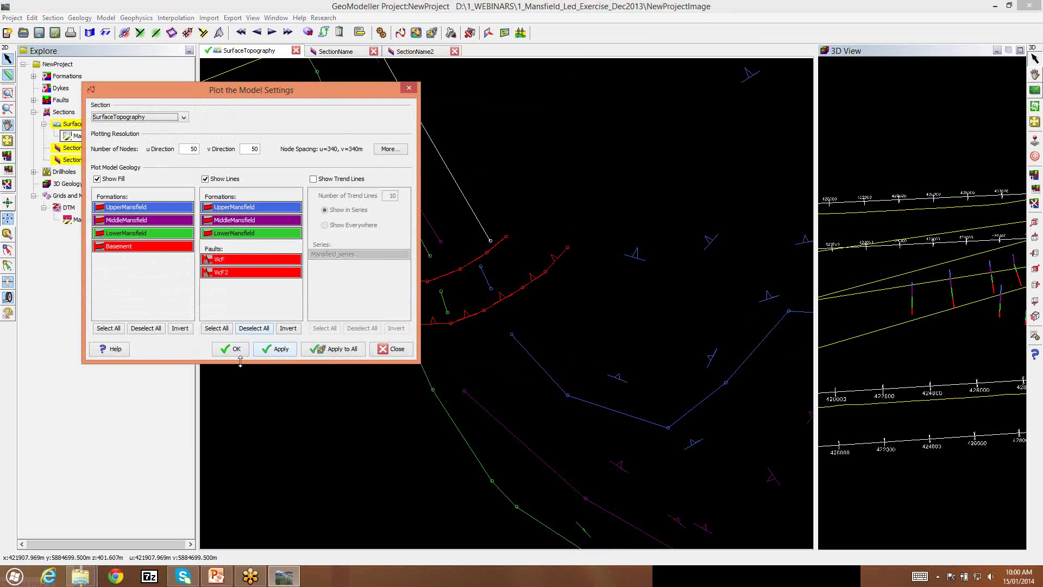
pyautogui.click(231, 348)
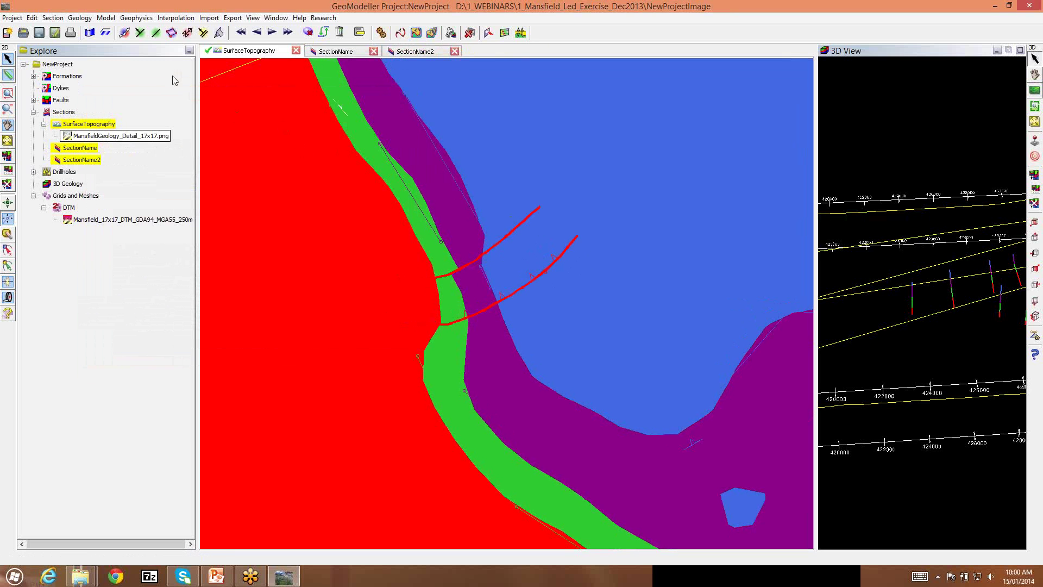
# Review the list of defined faults and the table linking the faults with Mansfield_series.
pyautogui.click(88, 22)
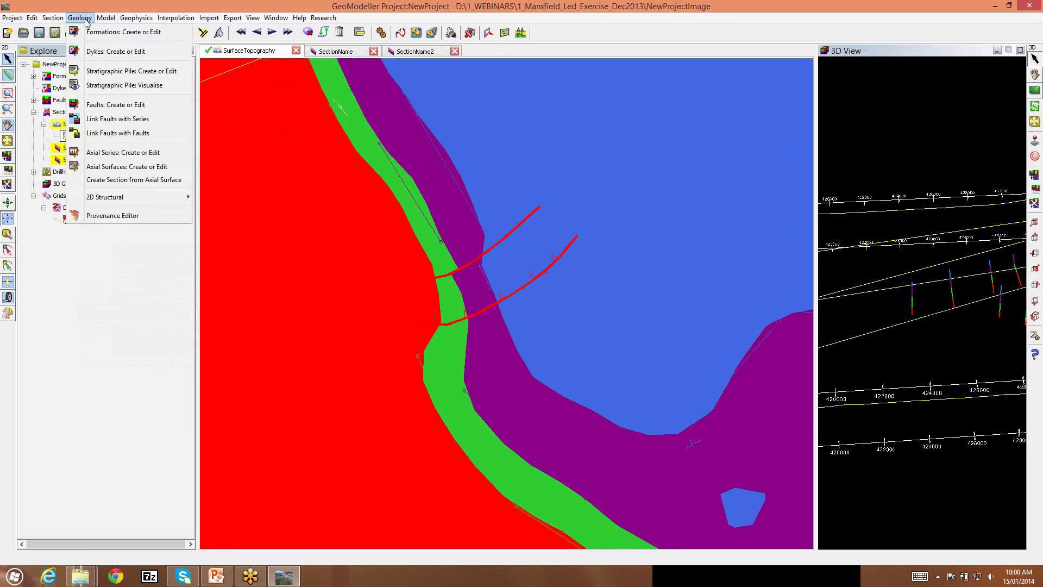
pyautogui.click(129, 106)
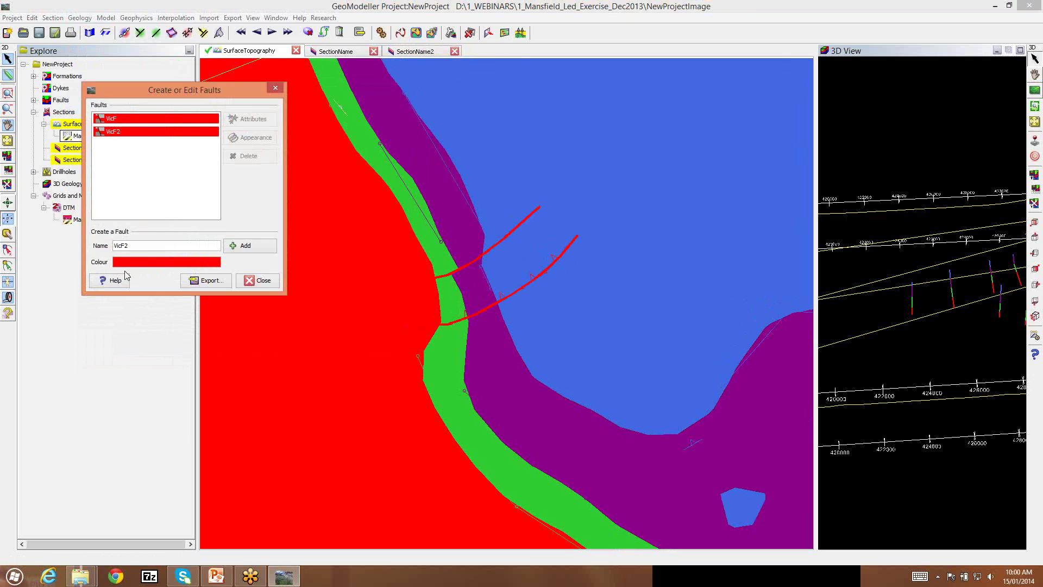
pyautogui.click(263, 281)
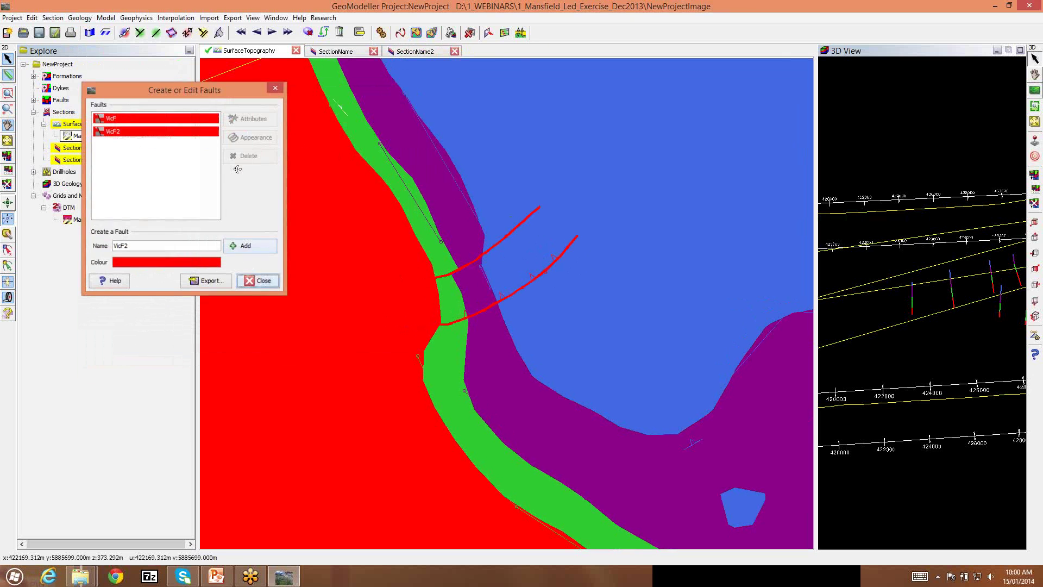
pyautogui.click(80, 18)
pyautogui.click(114, 119)
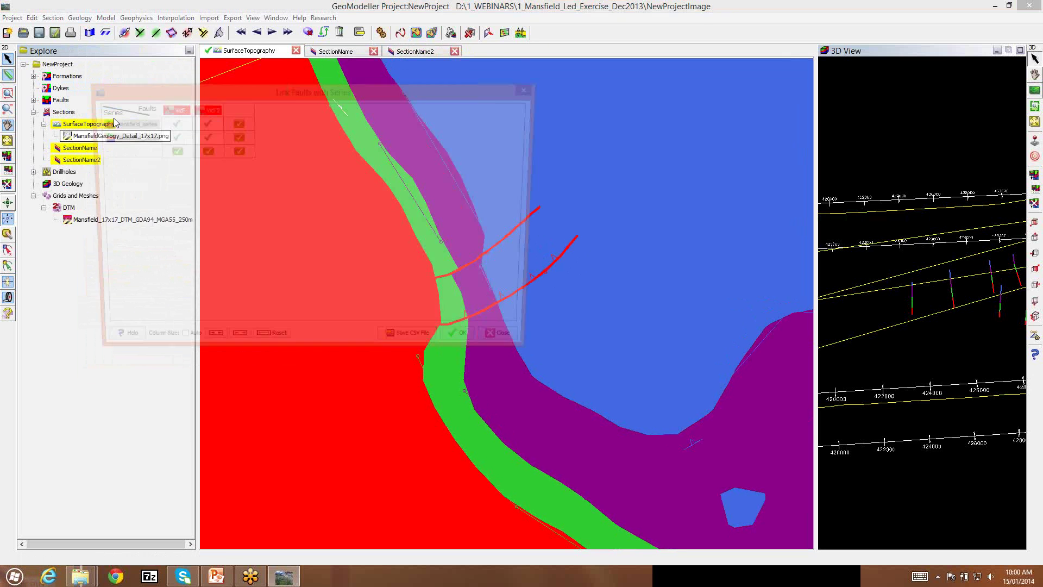
pyautogui.click(473, 347)
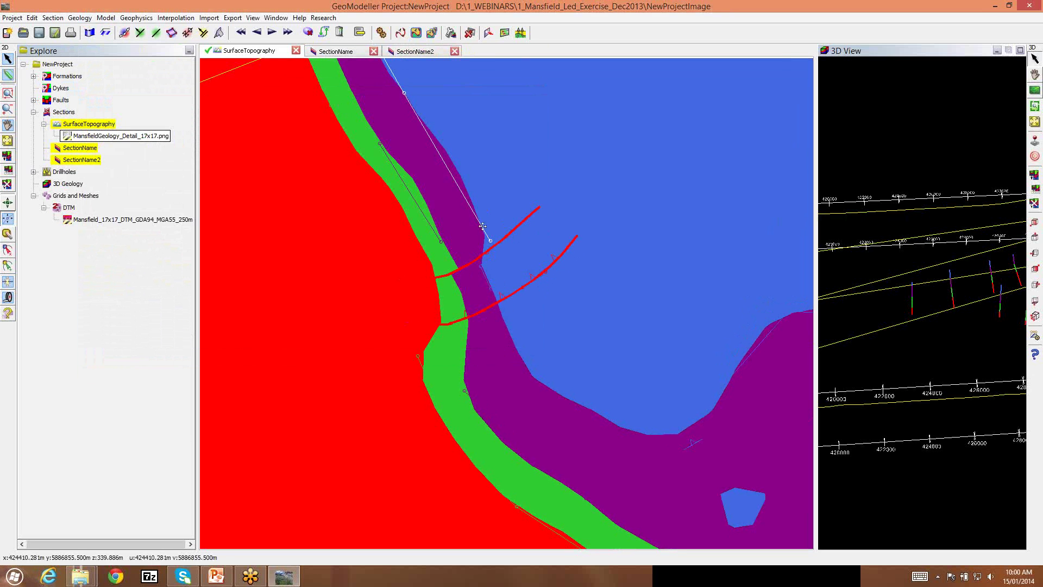
# Examine the plotted contacts where they cross the two faults and across the whole topography map.
pyautogui.click(499, 320)
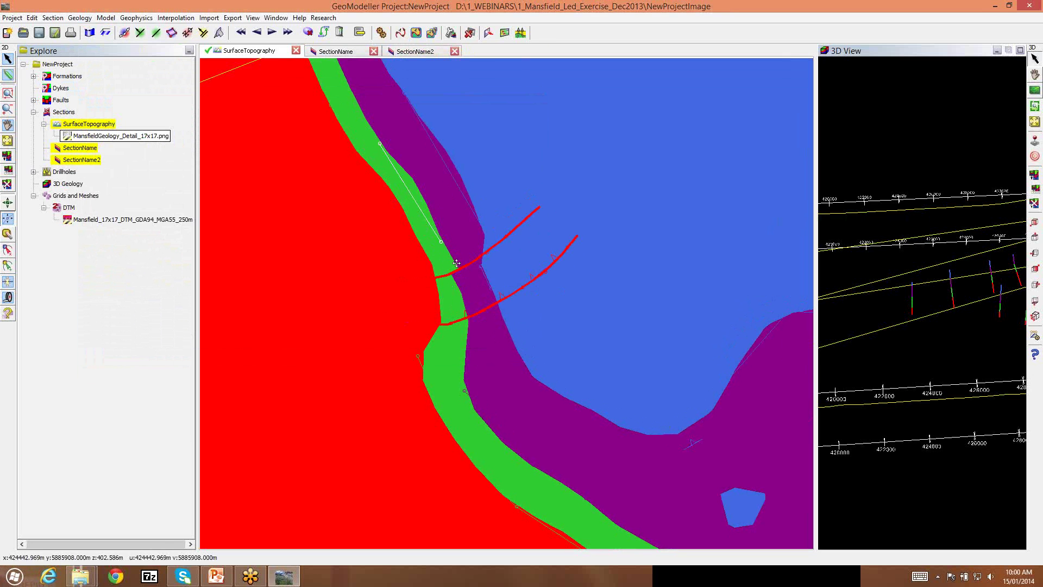
pyautogui.scroll(1, 445, 256)
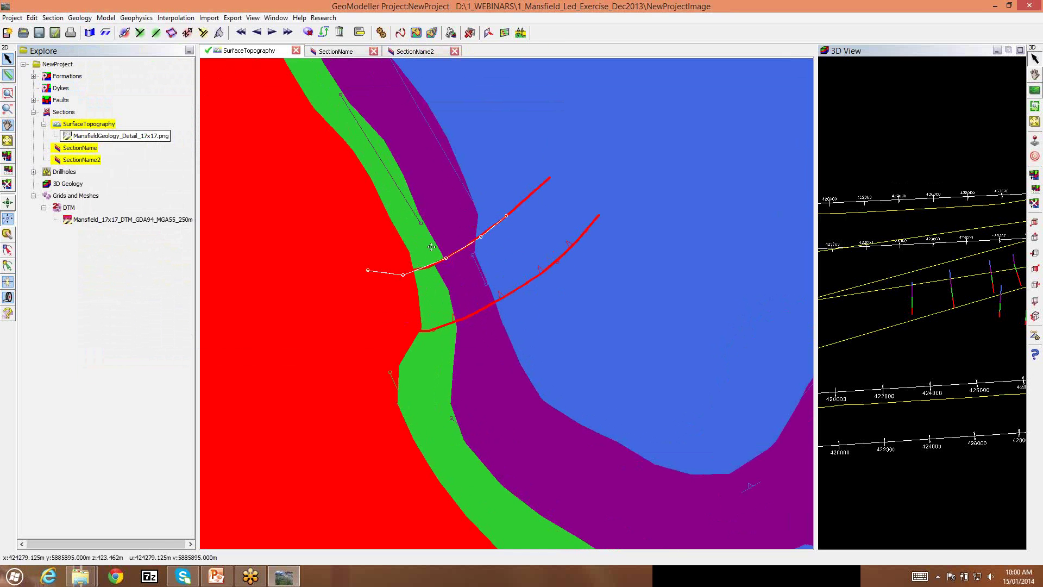
pyautogui.scroll(-2, 505, 301)
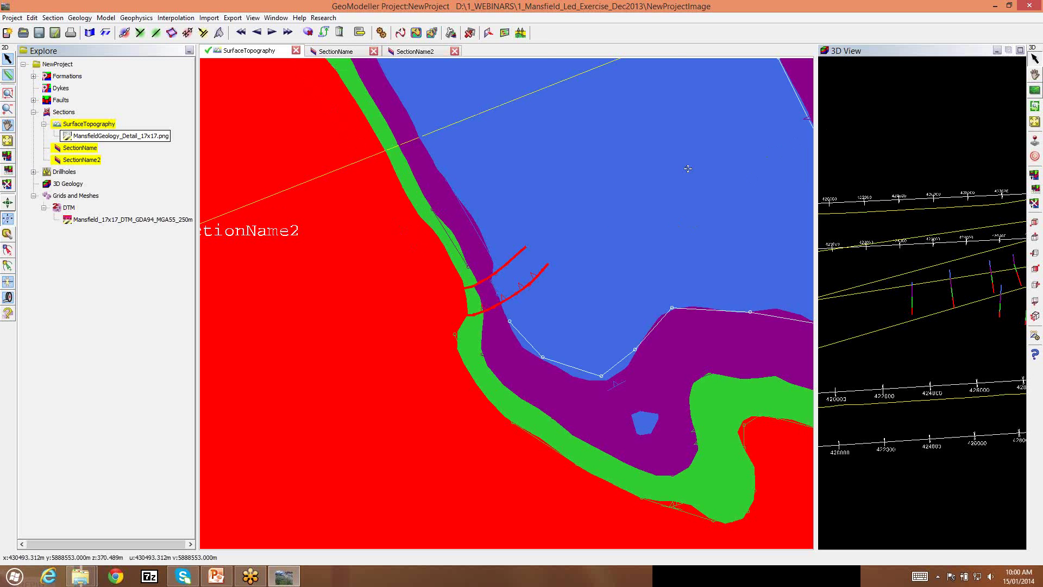
pyautogui.scroll(-1, 629, 177)
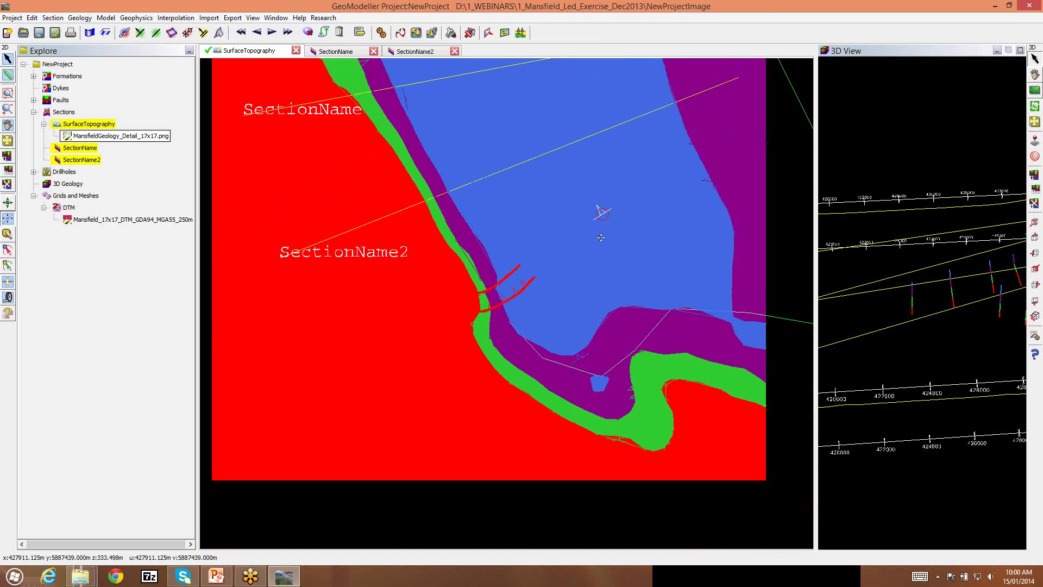
pyautogui.scroll(-1, 602, 236)
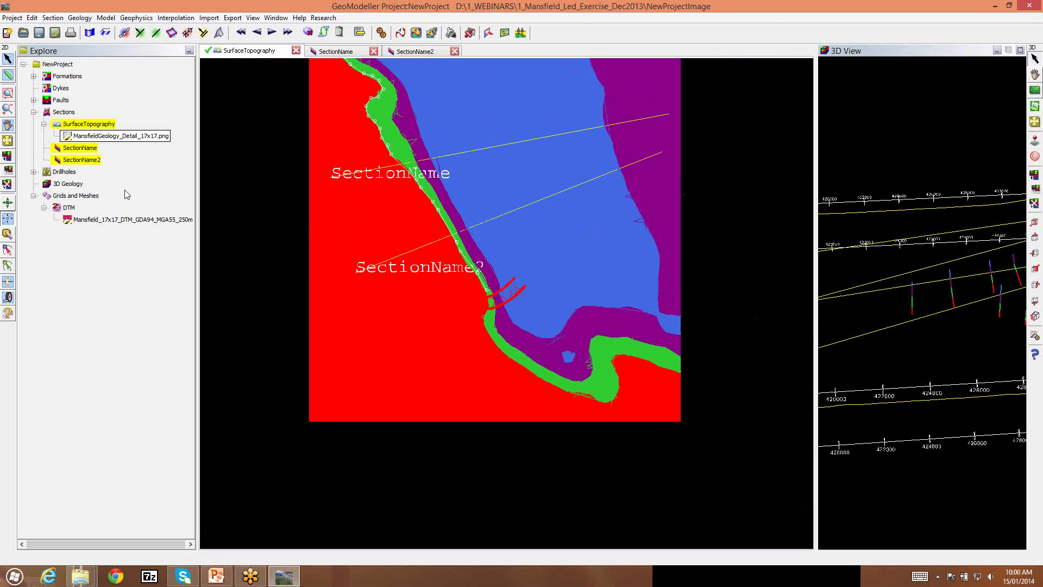
pyautogui.click(8, 140)
pyautogui.scroll(-1, 257, 181)
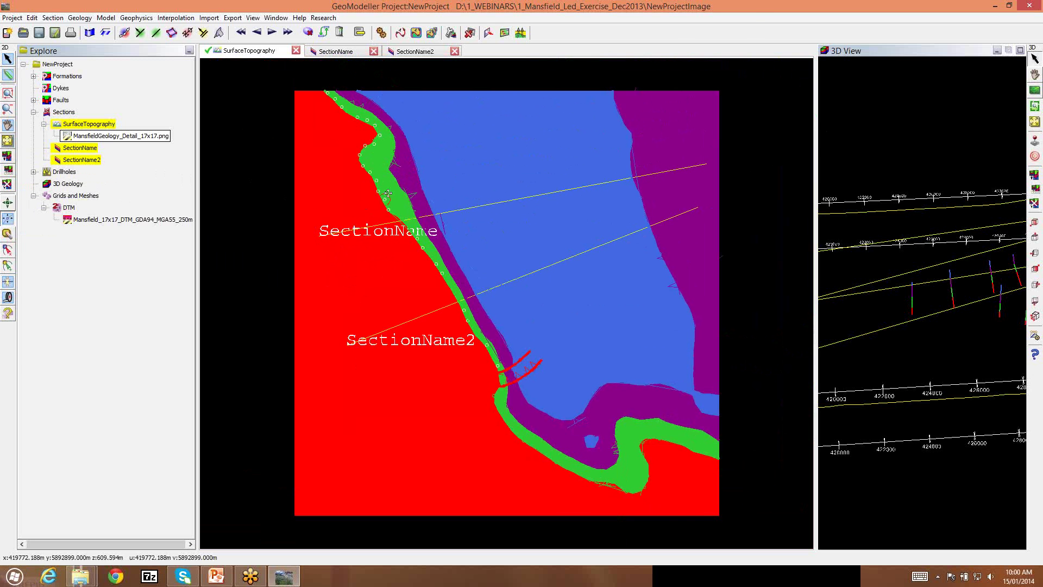
pyautogui.click(480, 387)
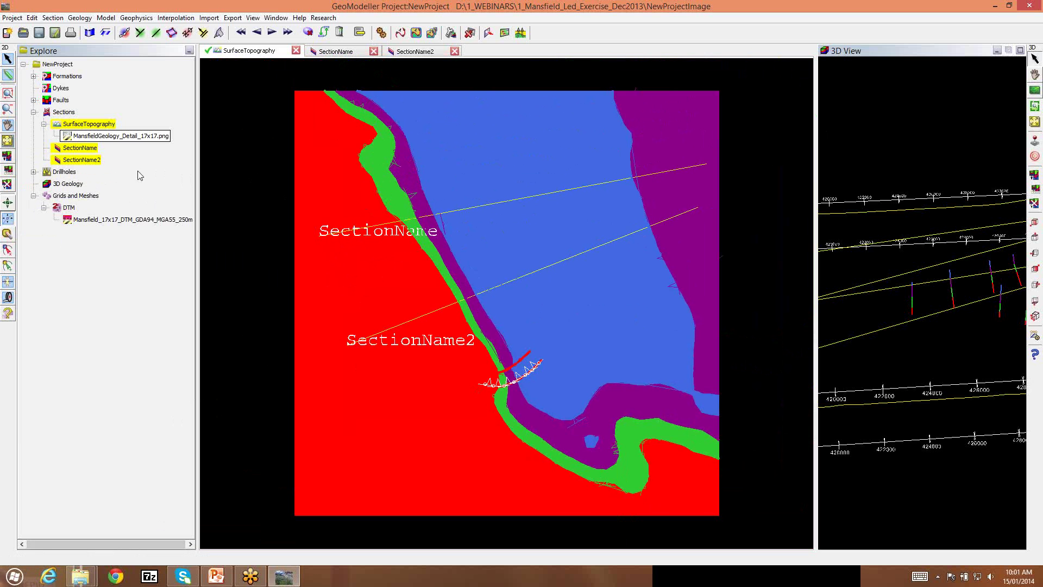
pyautogui.click(7, 58)
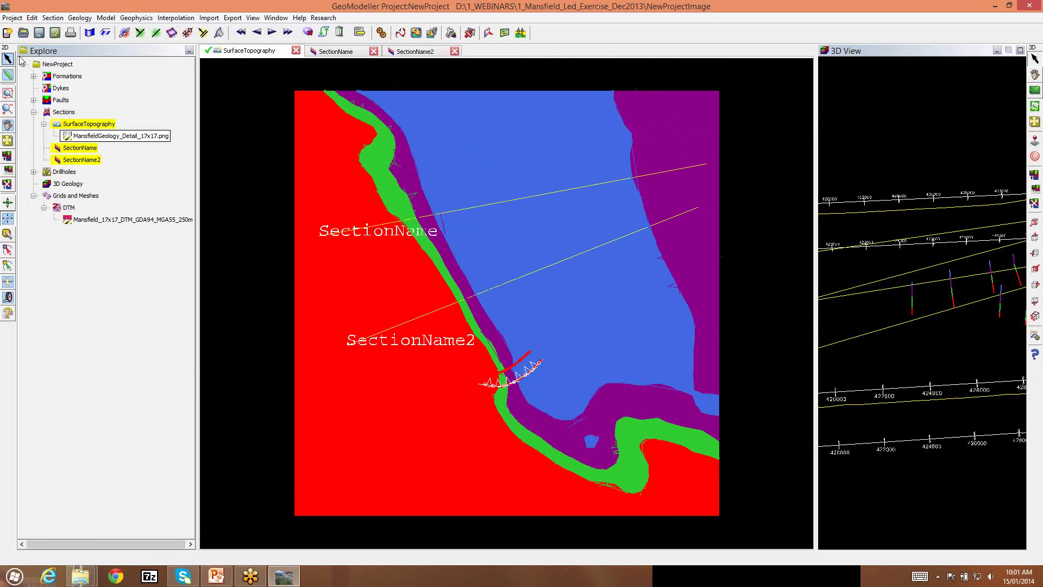
# Replot SurfaceTopography with fill for Basement only, keeping the lines and showing trend lines within Mansfield_series.
pyautogui.click(400, 32)
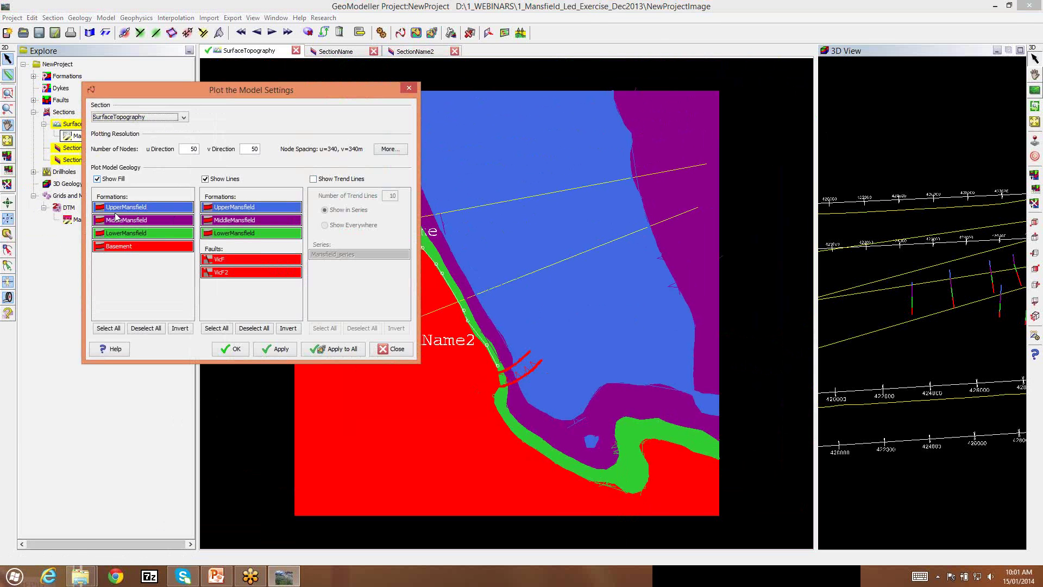
pyautogui.click(145, 218)
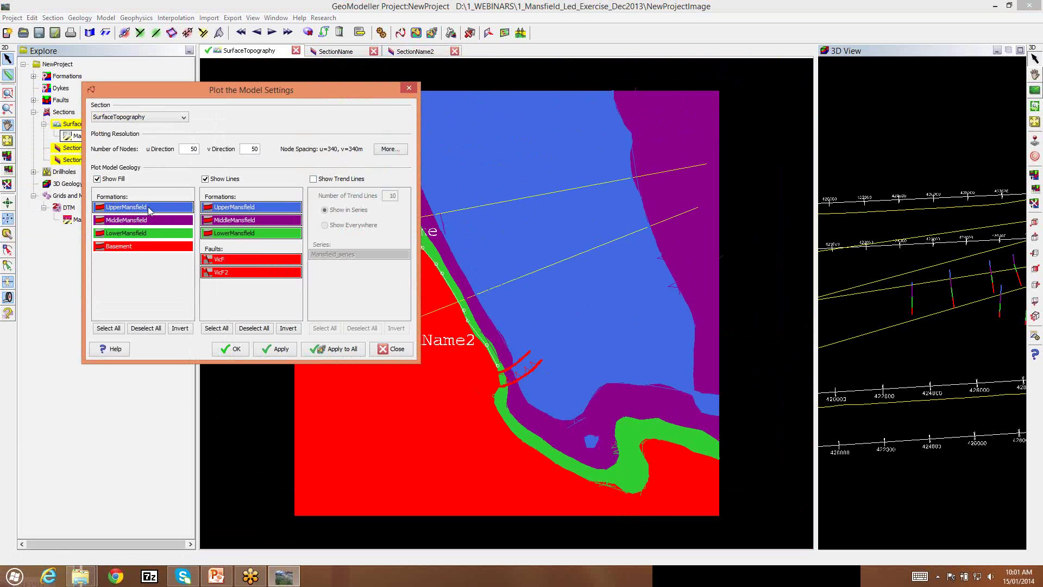
pyautogui.click(156, 248)
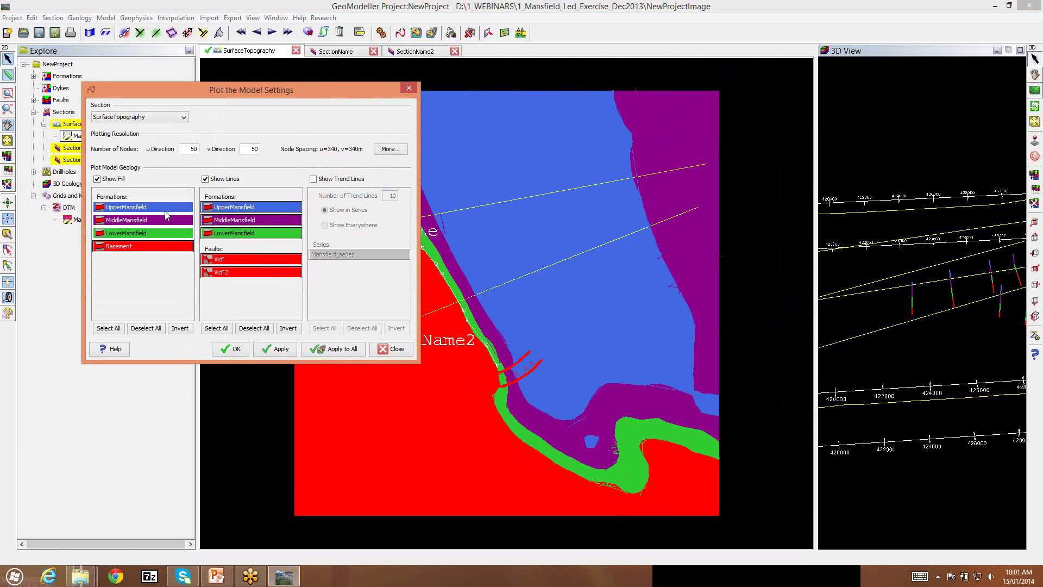
pyautogui.moveTo(168, 207); pyautogui.dragTo(174, 227)
pyautogui.click(172, 220)
pyautogui.click(171, 207)
pyautogui.click(184, 234)
pyautogui.click(314, 180)
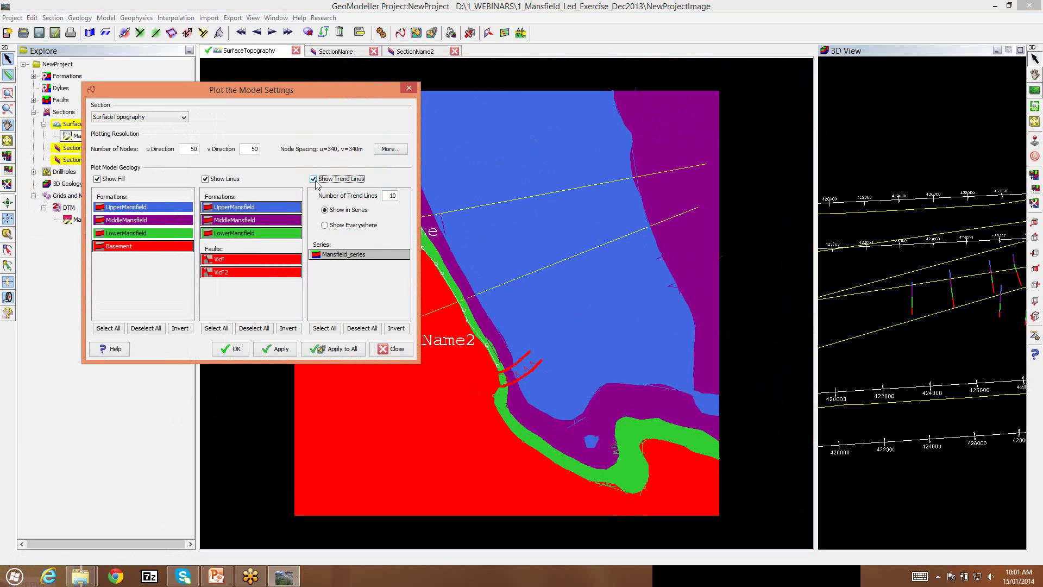
pyautogui.click(399, 195)
pyautogui.click(242, 353)
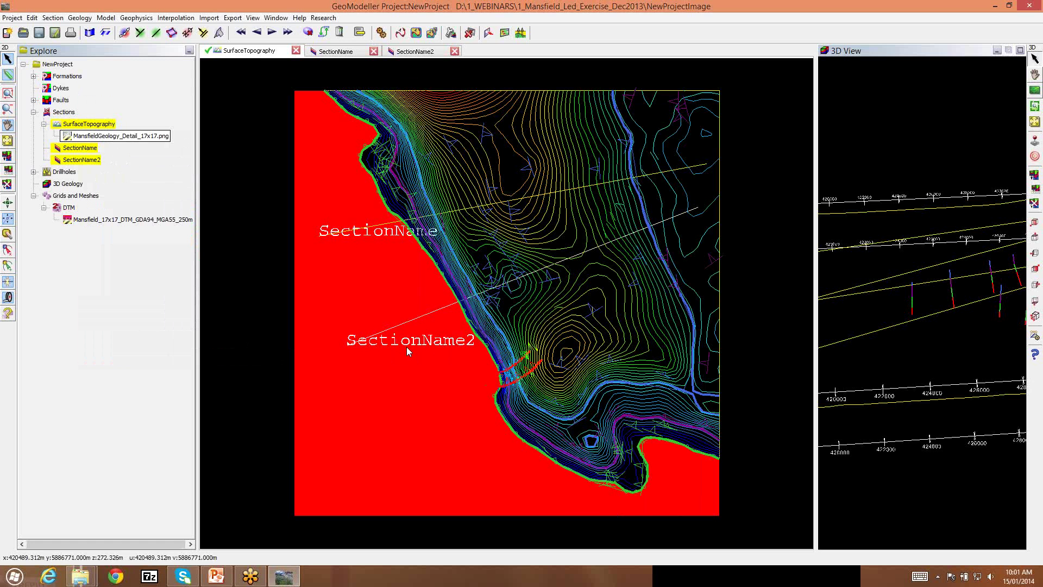
pyautogui.click(663, 383)
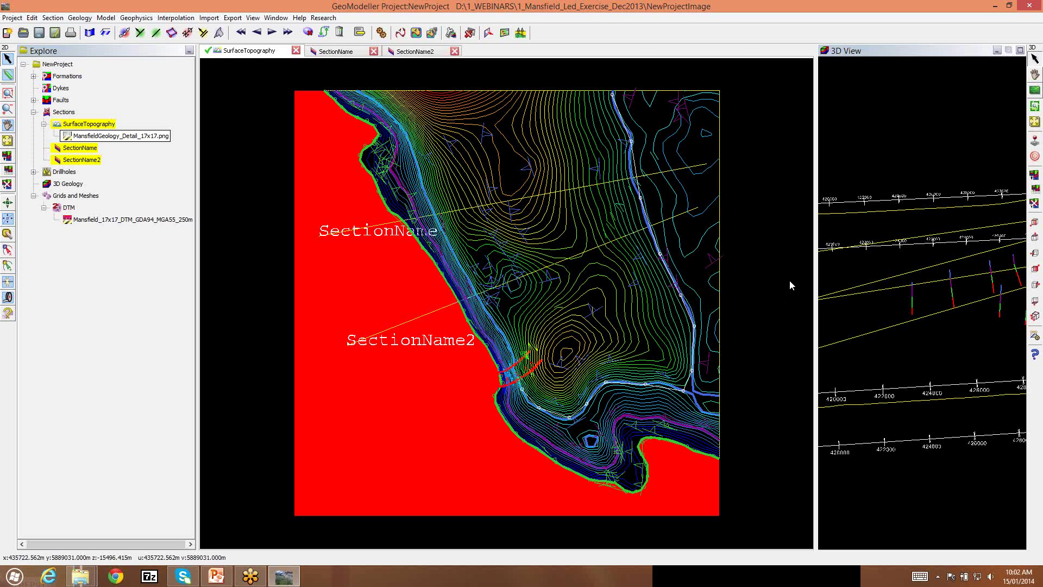
pyautogui.scroll(2, 629, 285)
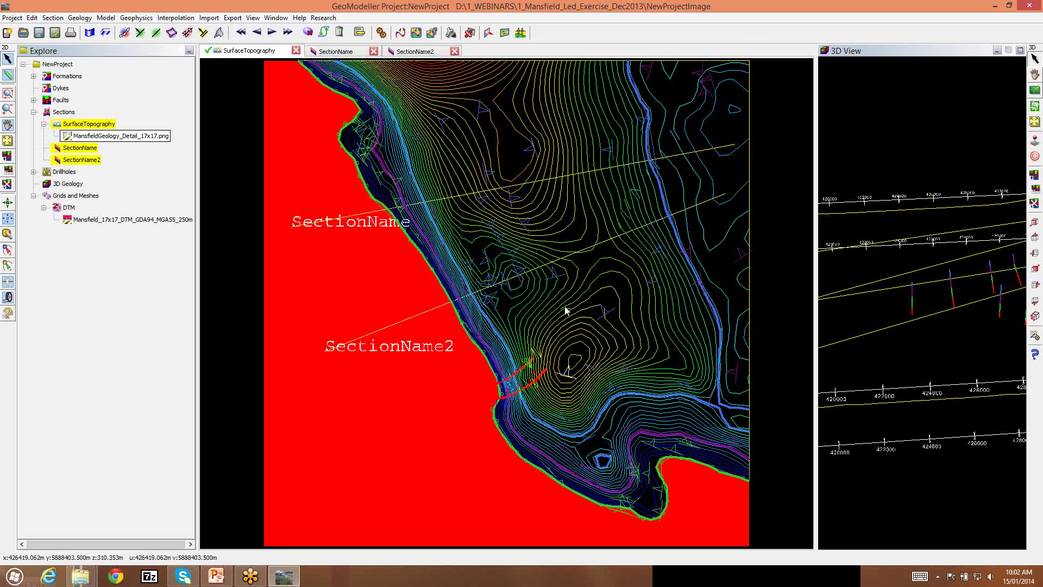
pyautogui.scroll(-1, 562, 308)
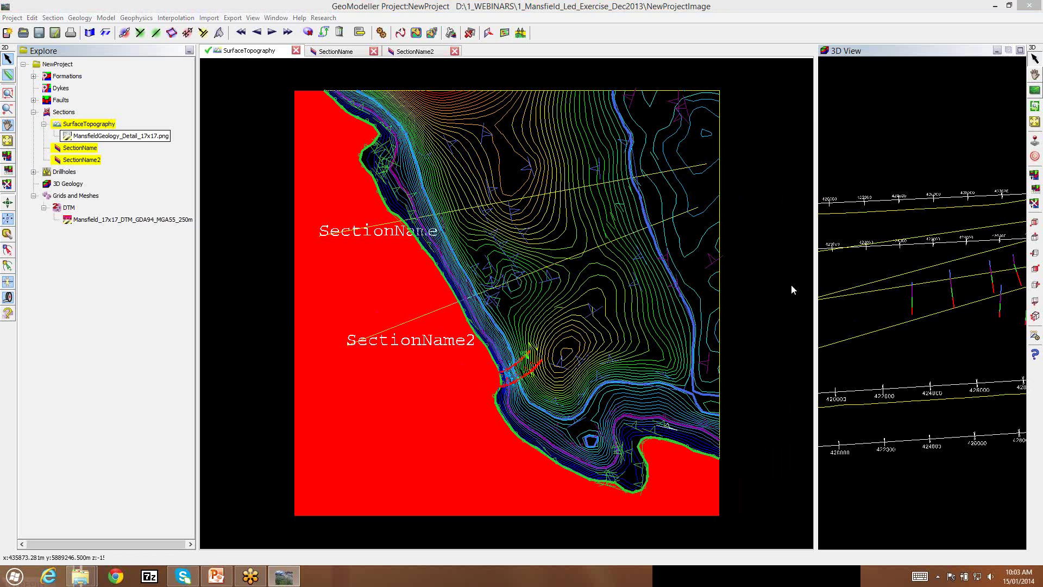
# Switch to PowerPoint with PPT_1_Jan_2014_captions_GeoModeller_Intro_Demo.pptx and present slide 22, "What next ?", full screen.
pyautogui.click(997, 7)
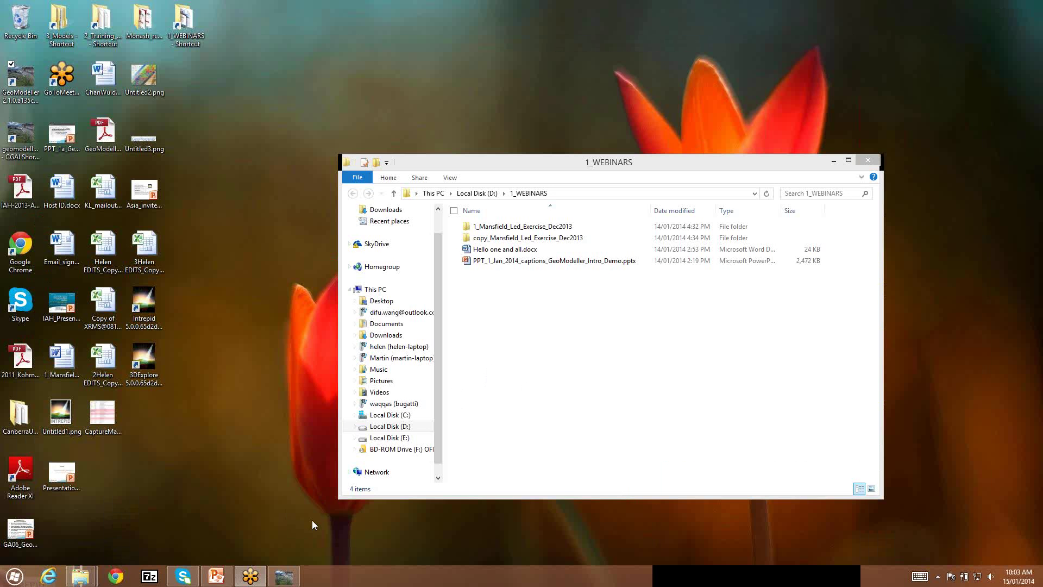
pyautogui.doubleClick(513, 261)
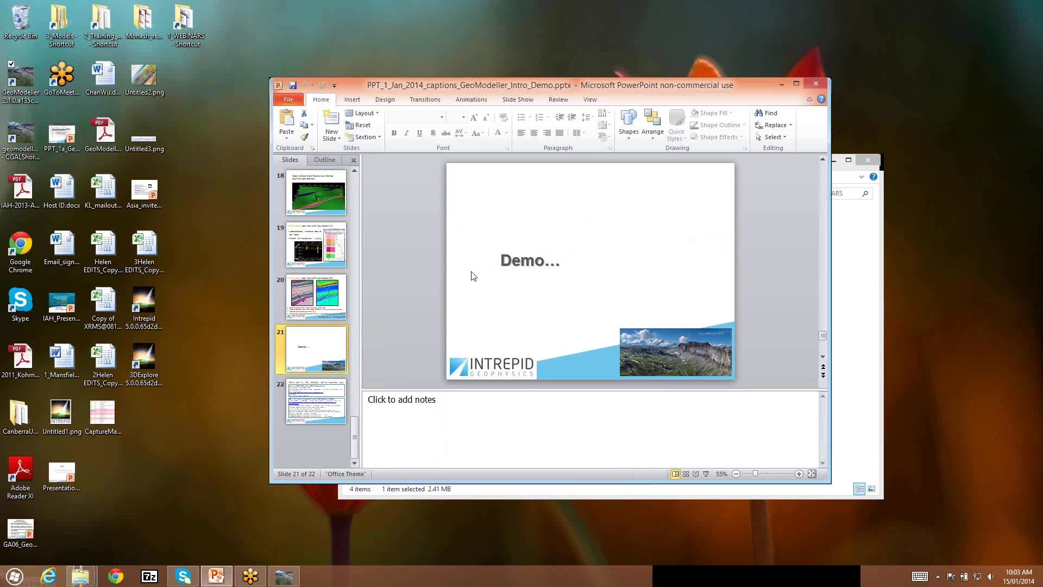
pyautogui.click(344, 394)
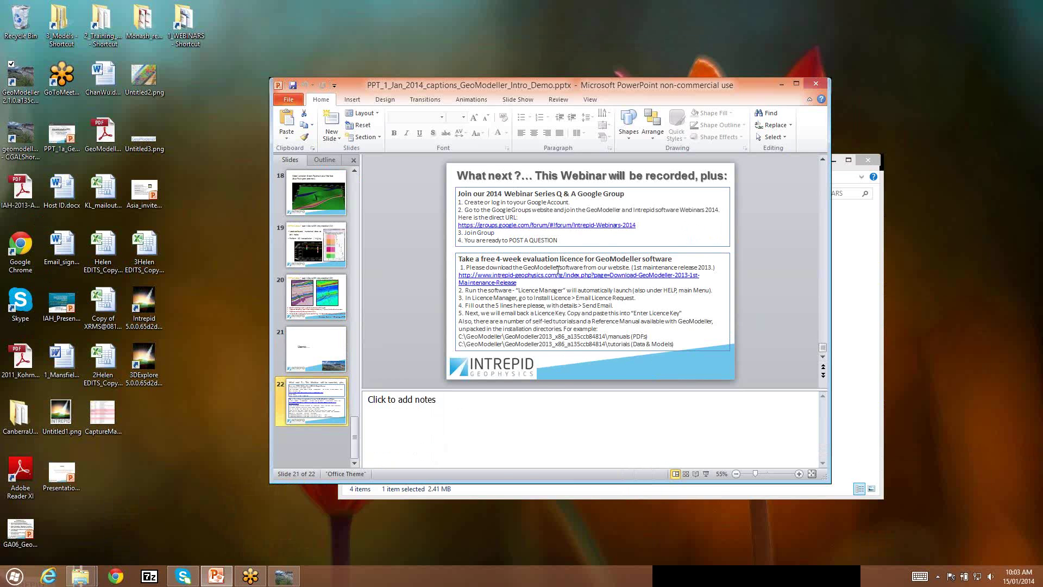
pyautogui.click(705, 474)
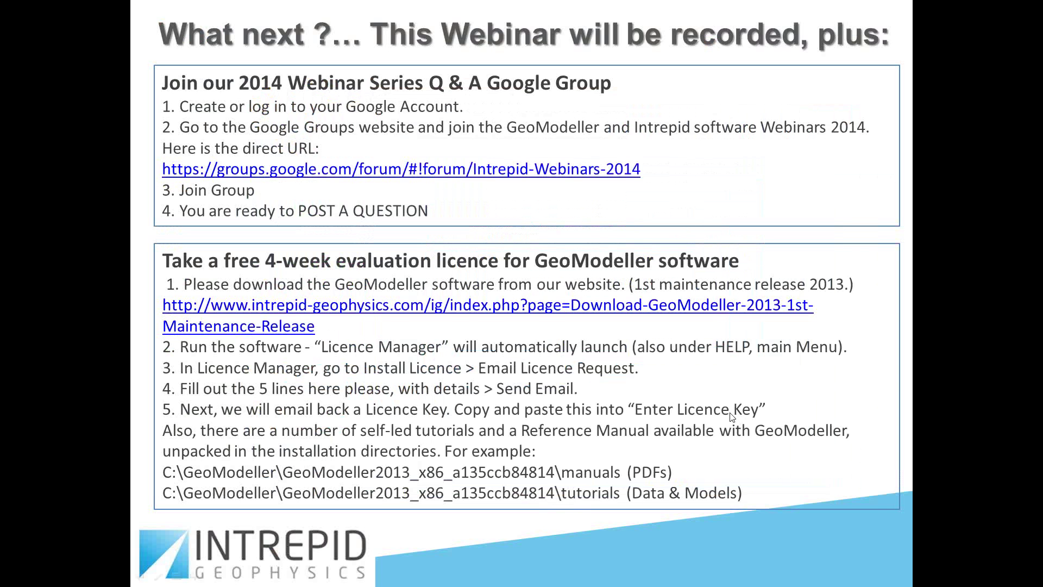